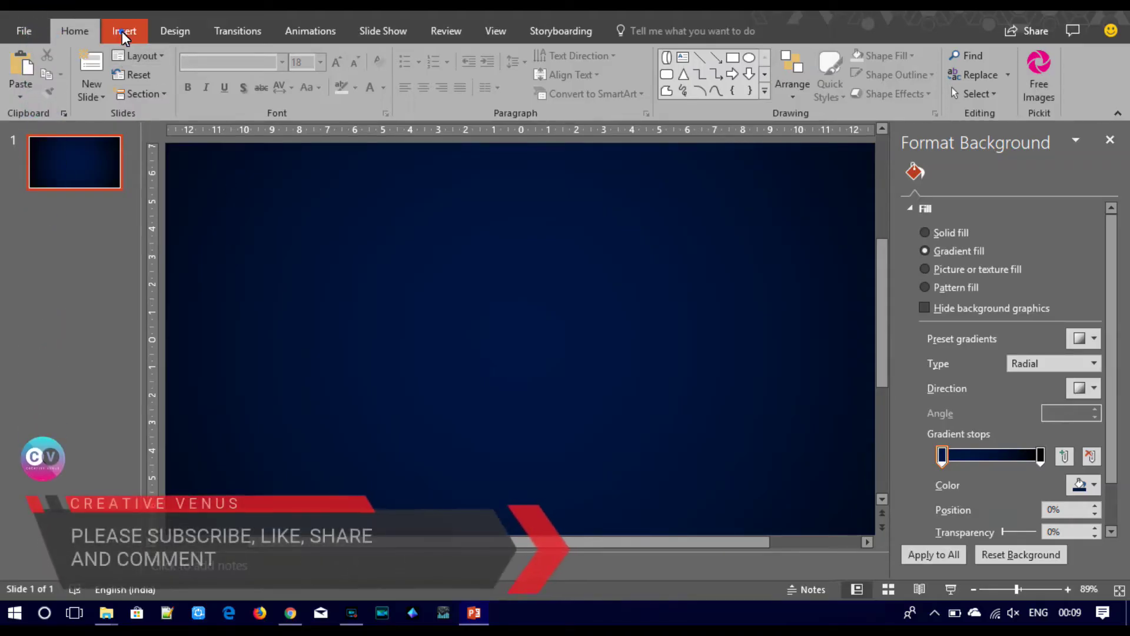
# Draw a rounded rectangle as a wide bar across the upper part of the slide.
pyautogui.click(123, 31)
pyautogui.click(282, 69)
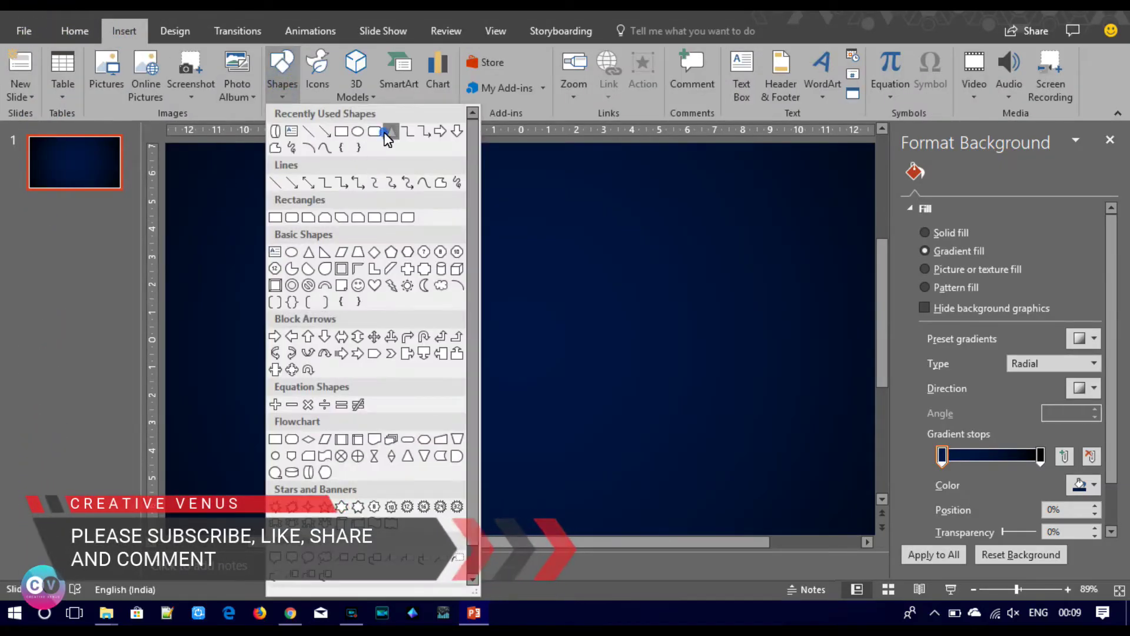
pyautogui.click(379, 139)
pyautogui.moveTo(314, 230); pyautogui.dragTo(722, 294)
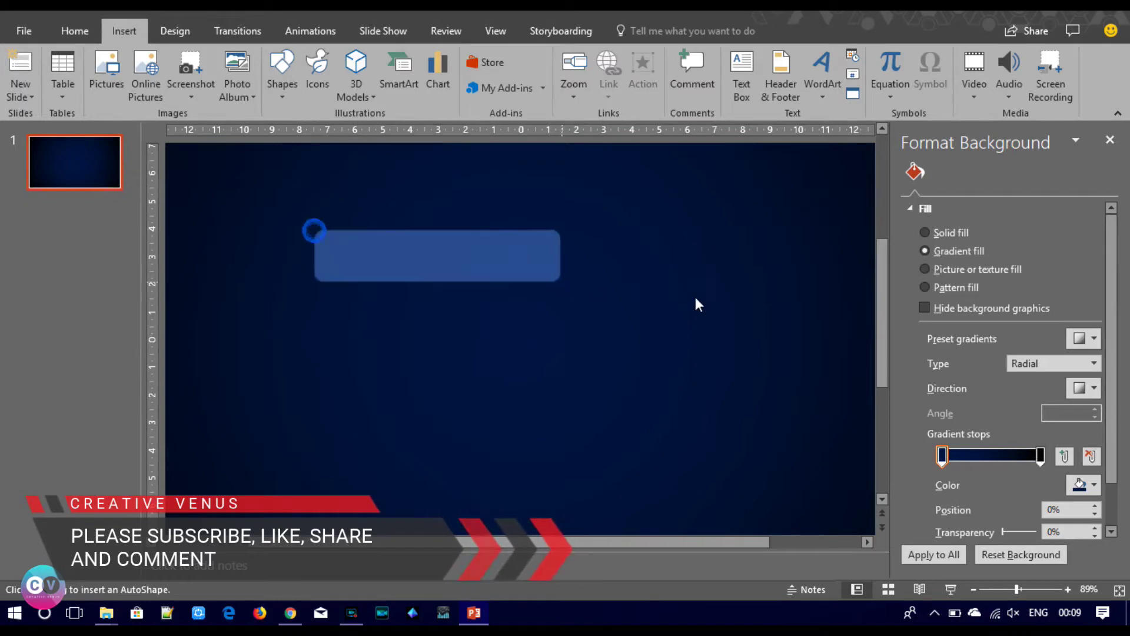
# Resize the bar to 15.48 cm wide and 2.12 cm tall with nearly square corners.
pyautogui.moveTo(326, 229)
pyautogui.mouseDown()
pyautogui.moveTo(412, 246)
pyautogui.moveTo(437, 276)
pyautogui.mouseUp()
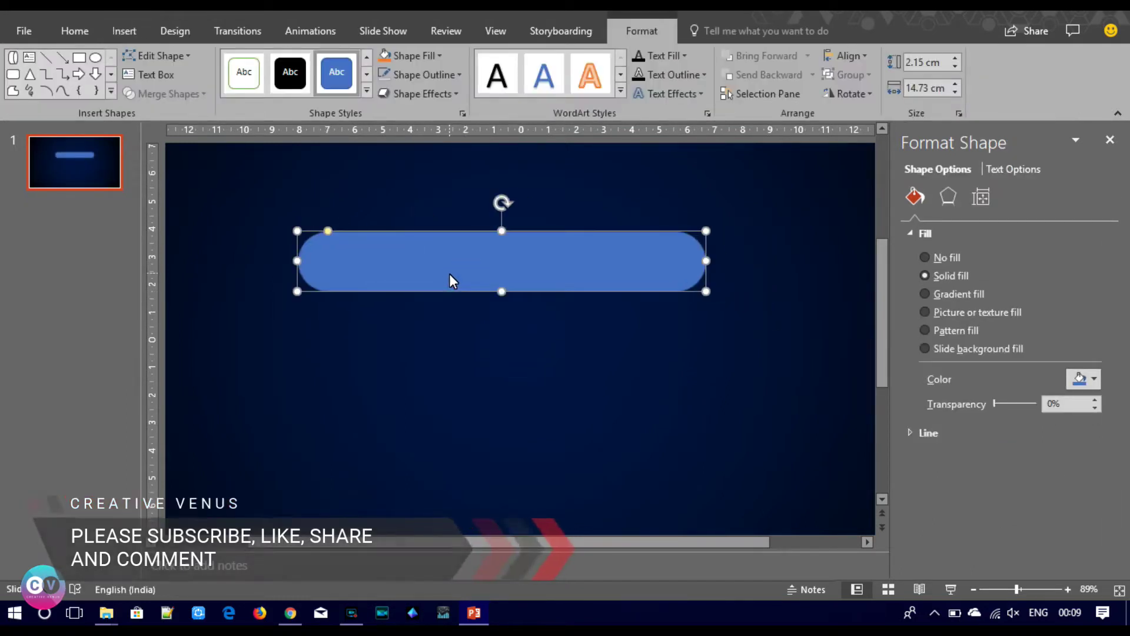
pyautogui.moveTo(710, 263); pyautogui.dragTo(726, 261)
pyautogui.moveTo(327, 231); pyautogui.dragTo(319, 231)
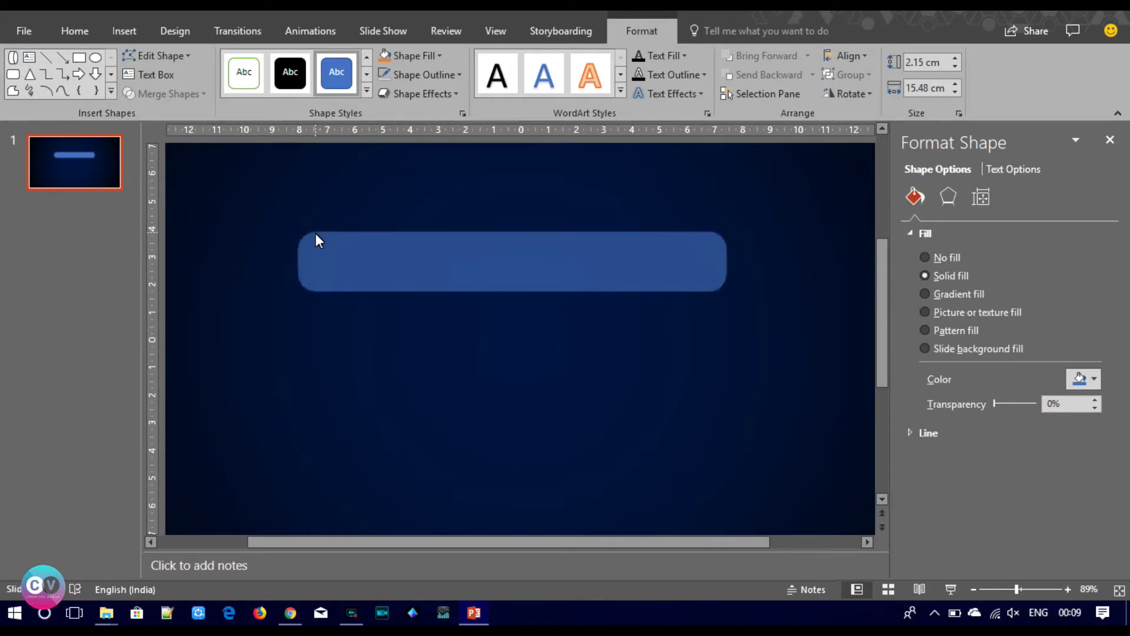
pyautogui.moveTo(320, 232); pyautogui.dragTo(305, 234)
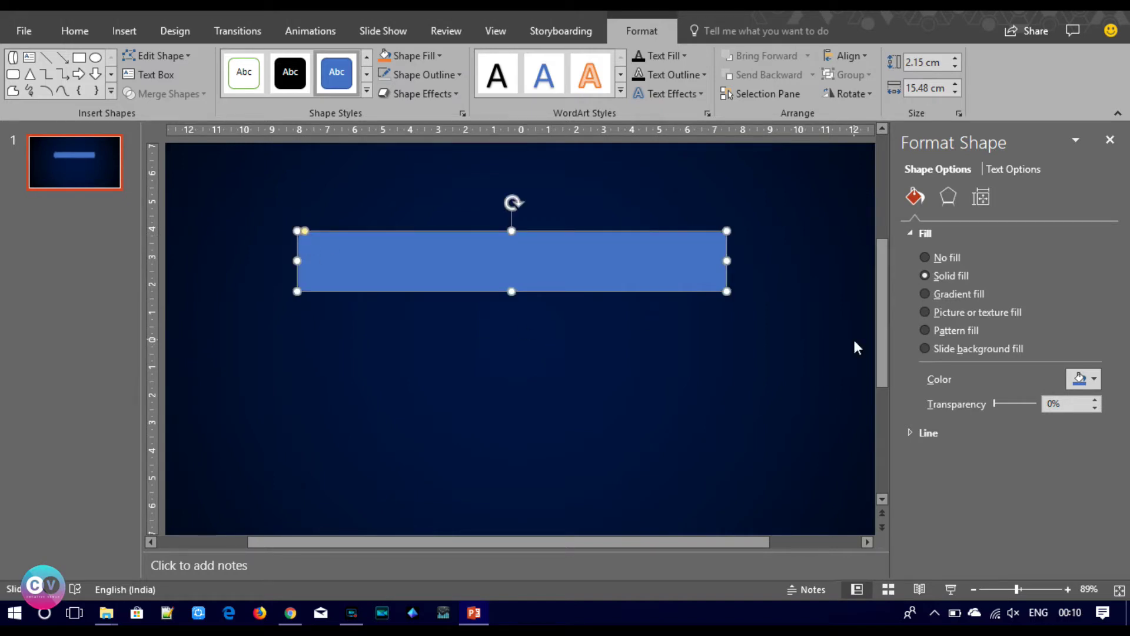
pyautogui.click(507, 299)
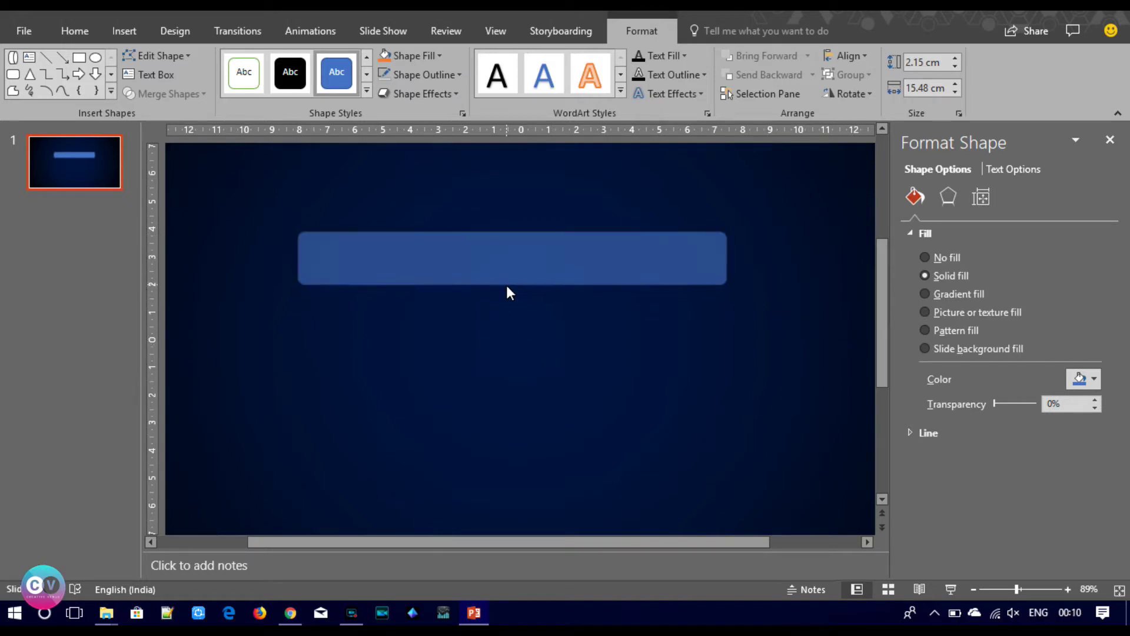
pyautogui.moveTo(507, 293); pyautogui.dragTo(508, 291)
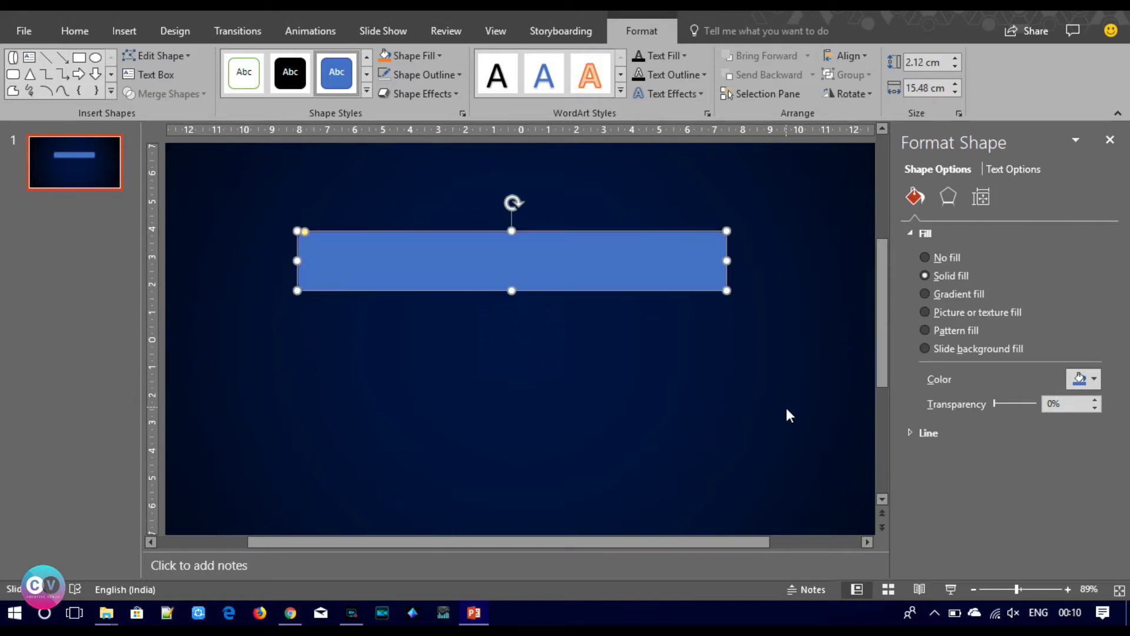
# Switch the bar to a linear gradient fill, add stops, and make the first and end stops white.
pyautogui.click(957, 294)
pyautogui.click(1094, 406)
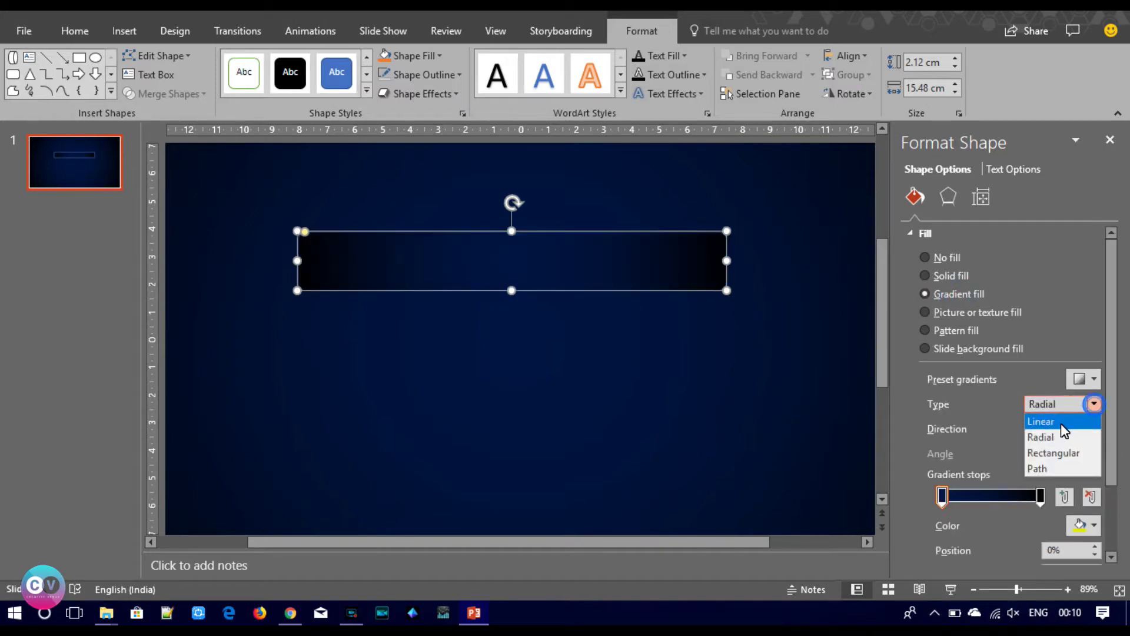
pyautogui.click(1053, 419)
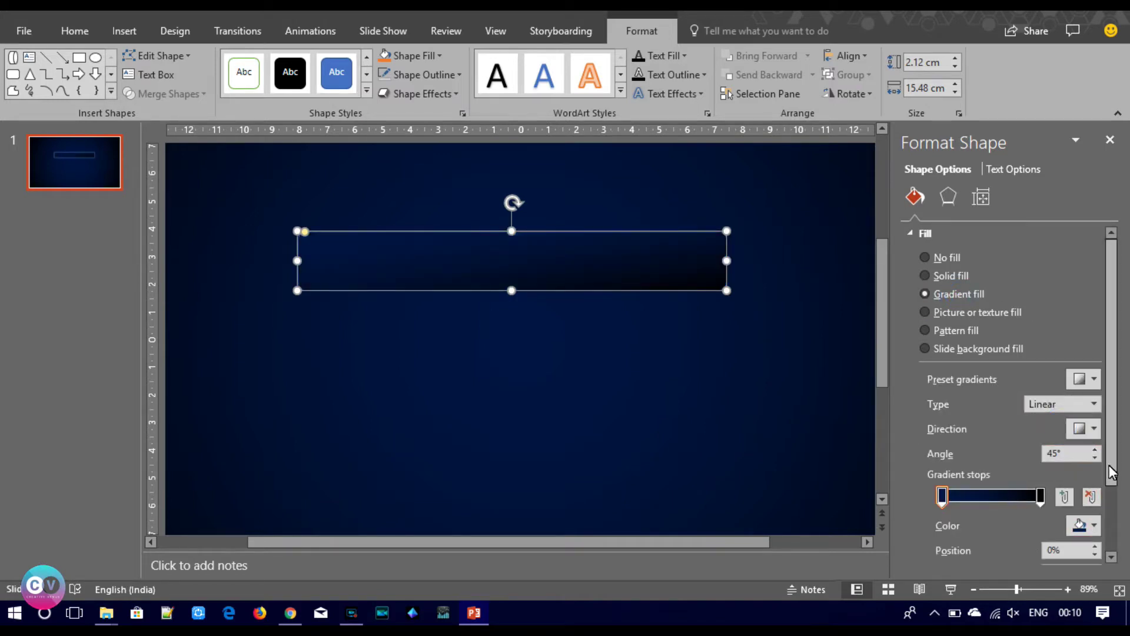
pyautogui.click(966, 496)
pyautogui.click(1026, 497)
pyautogui.click(1039, 498)
pyautogui.click(1094, 525)
pyautogui.click(994, 346)
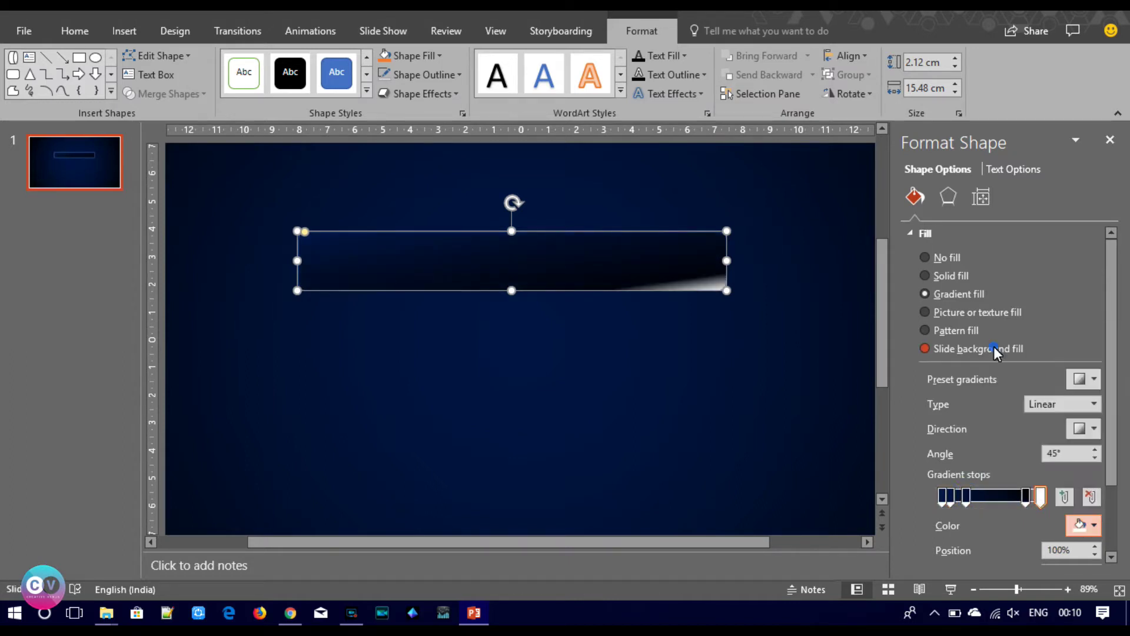
pyautogui.click(941, 495)
pyautogui.click(1094, 525)
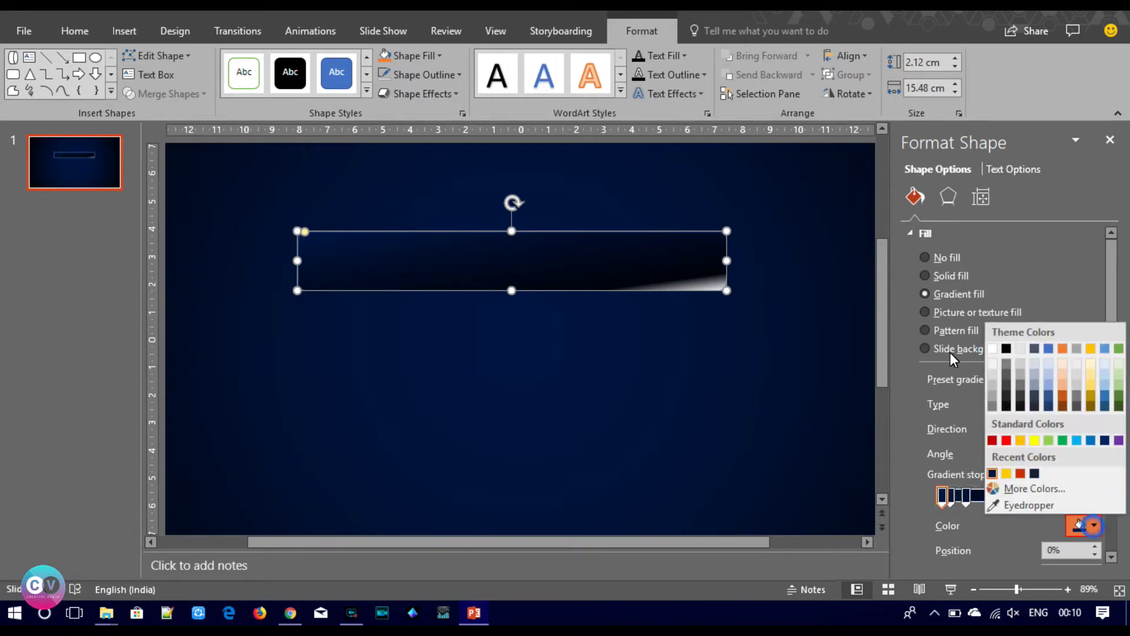
pyautogui.click(992, 348)
# Make the 9% and 31% stops black, move a white stop to 21%, and set direction 90°.
pyautogui.click(951, 497)
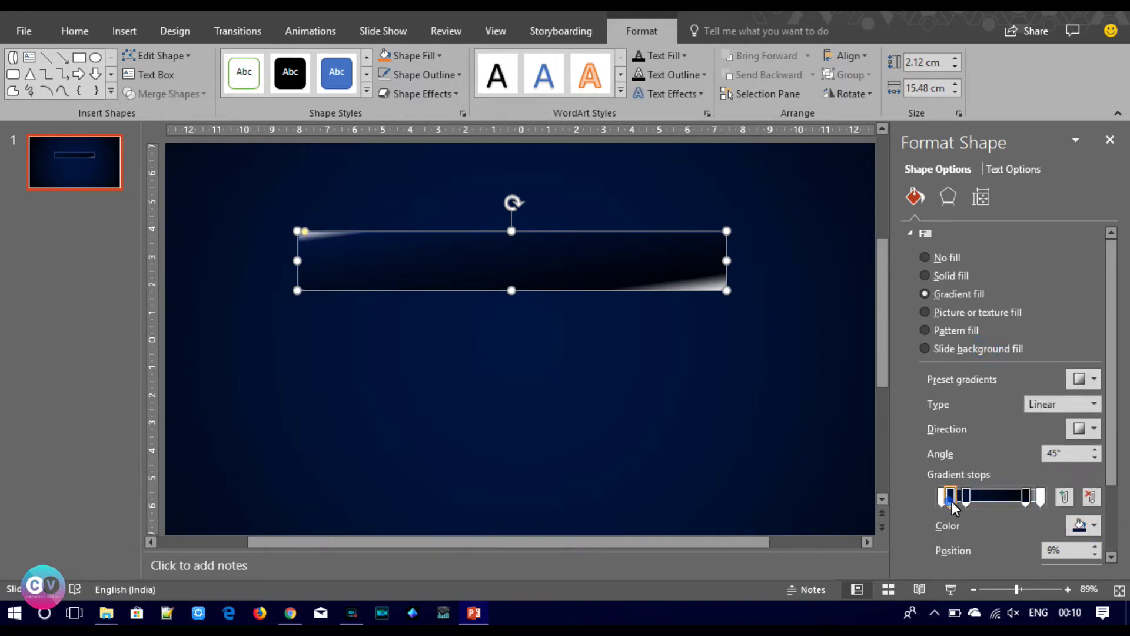
pyautogui.click(1087, 527)
pyautogui.click(1008, 352)
pyautogui.click(1026, 497)
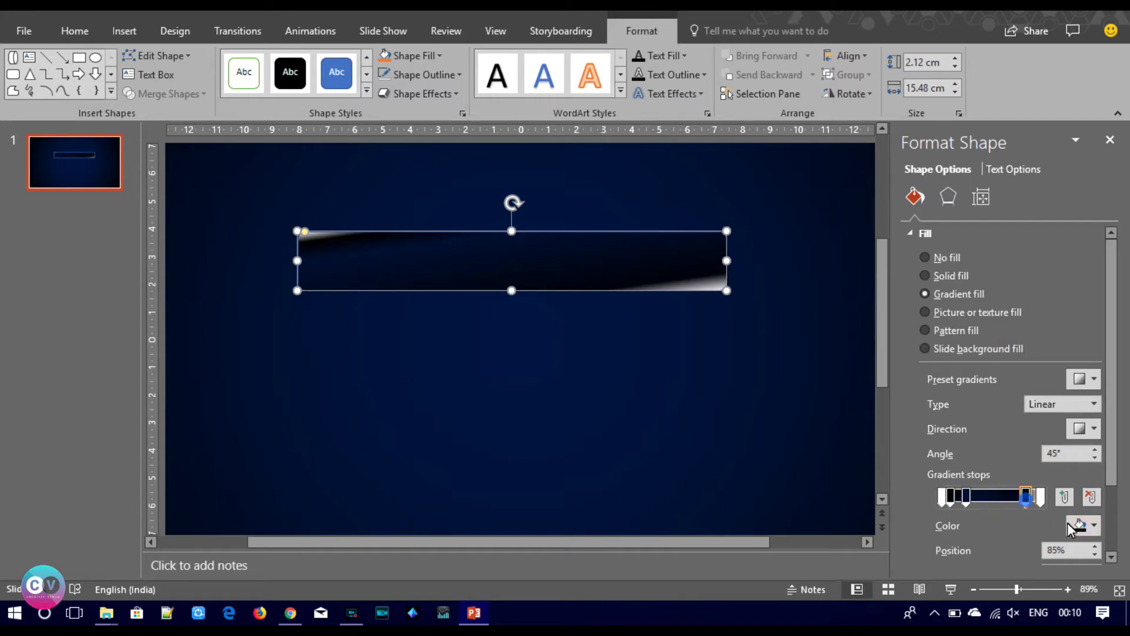
pyautogui.click(965, 497)
pyautogui.click(1083, 525)
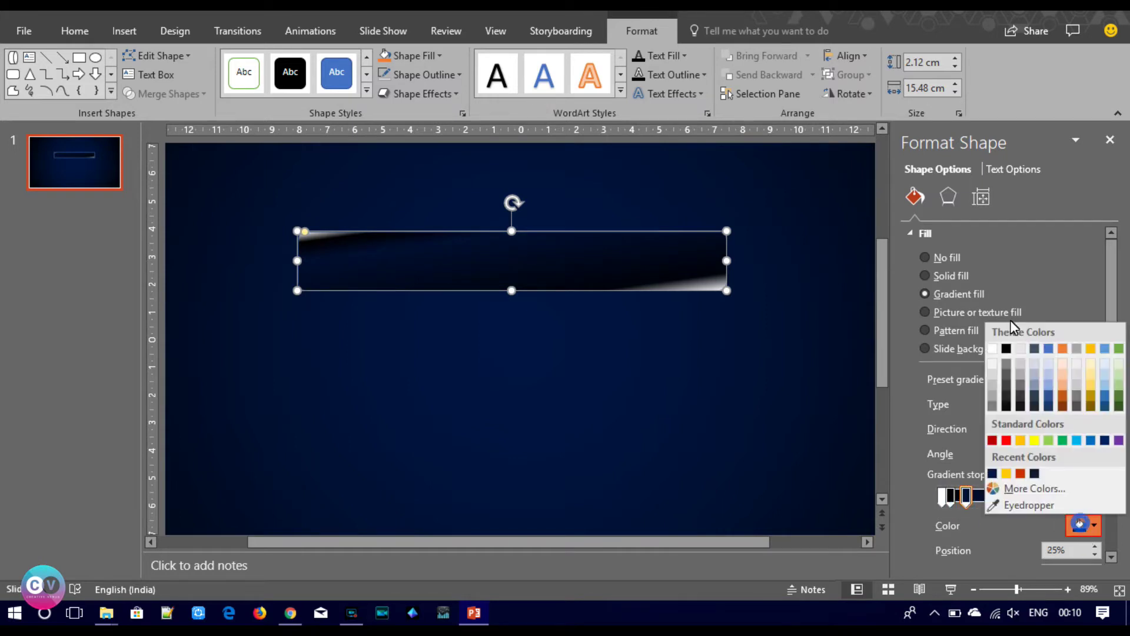
pyautogui.click(992, 348)
pyautogui.moveTo(967, 498); pyautogui.dragTo(977, 498)
pyautogui.click(1086, 525)
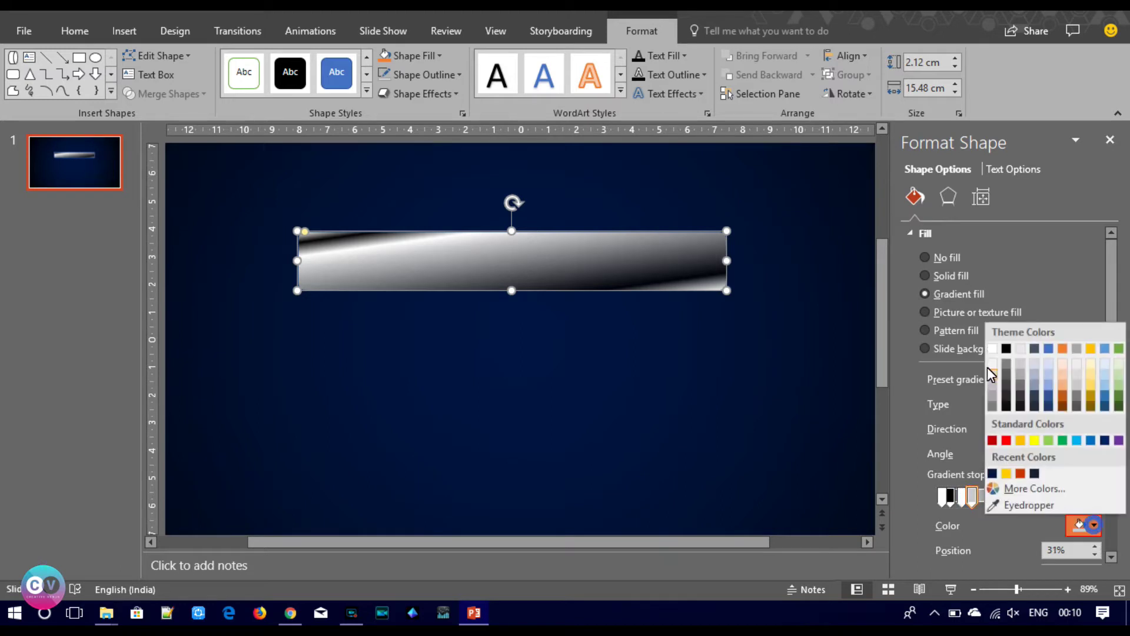
pyautogui.click(1006, 349)
pyautogui.click(1086, 426)
pyautogui.click(991, 458)
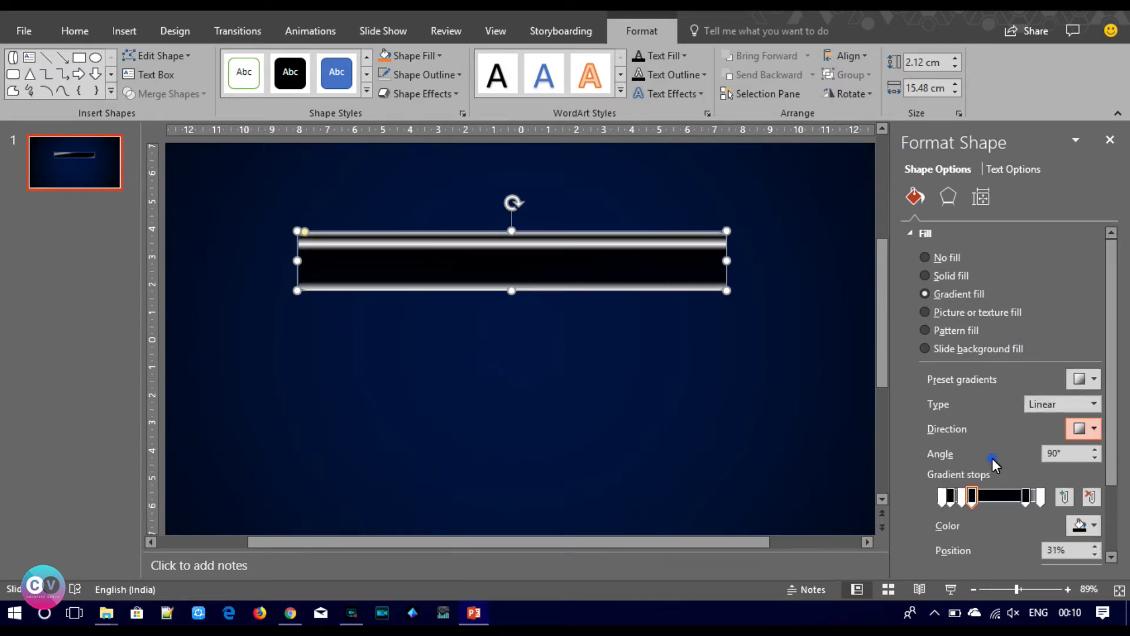
pyautogui.click(947, 502)
# Set the first gradient stop to about 38% and the last stop to 40% transparency.
pyautogui.scroll(-2, 989, 506)
pyautogui.moveTo(1004, 510); pyautogui.dragTo(1015, 507)
pyautogui.click(1096, 502)
pyautogui.click(1040, 434)
pyautogui.moveTo(1004, 511); pyautogui.dragTo(1015, 509)
pyautogui.click(1093, 512)
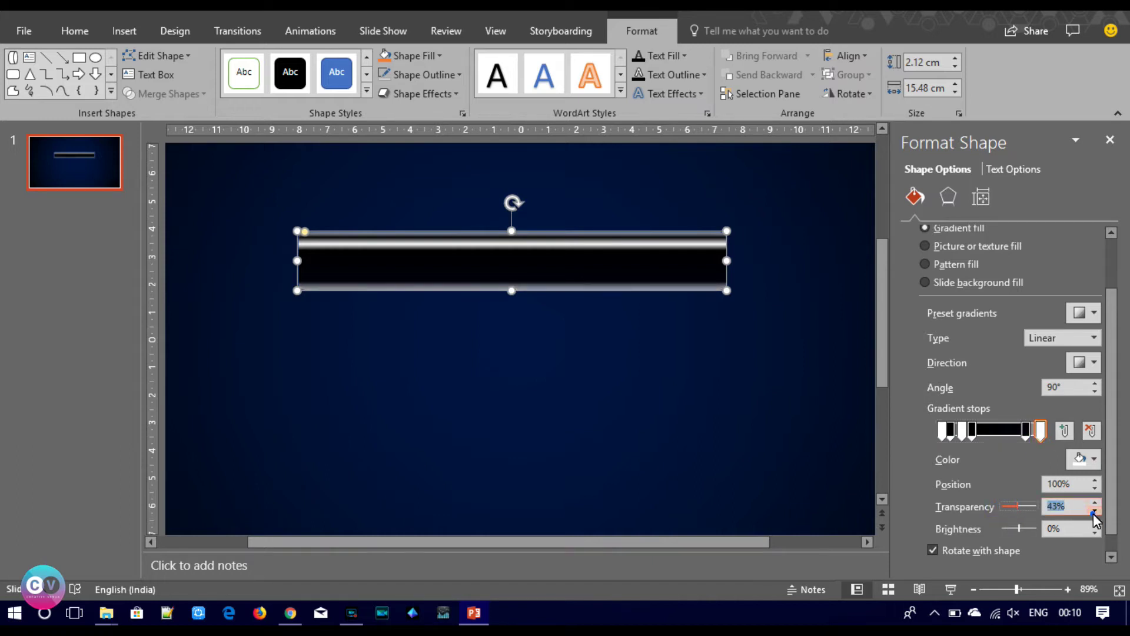
# Shift the black stop to 89% and make it 70% transparent.
pyautogui.moveTo(1025, 432); pyautogui.dragTo(1030, 434)
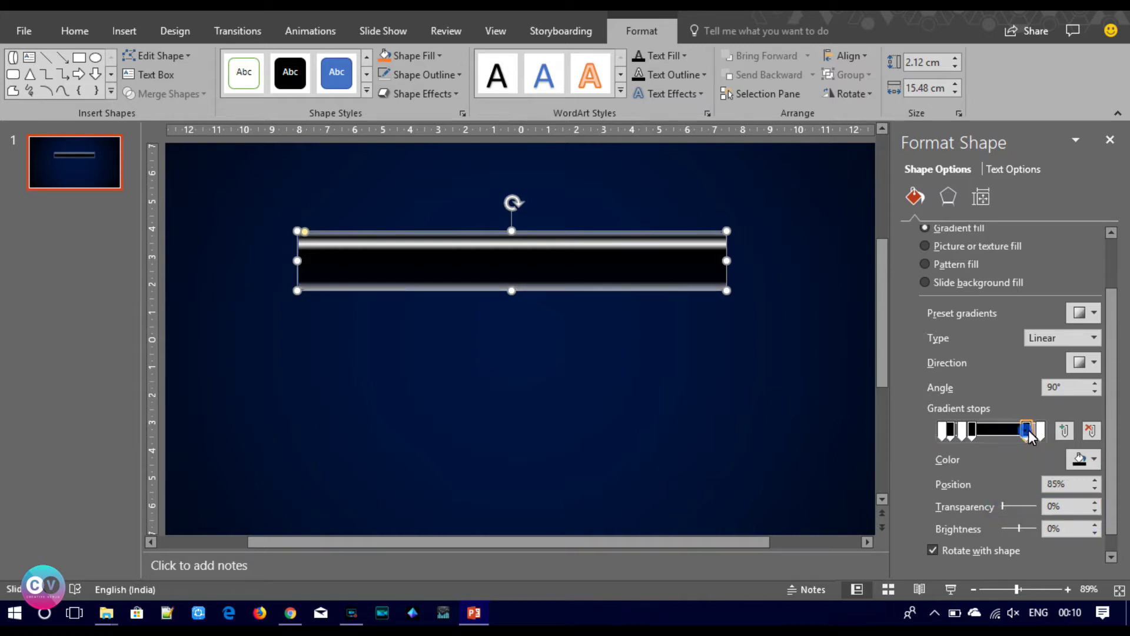
pyautogui.moveTo(1001, 506); pyautogui.dragTo(1022, 511)
pyautogui.click(1095, 503)
pyautogui.click(1094, 502)
pyautogui.click(1094, 503)
pyautogui.click(1095, 503)
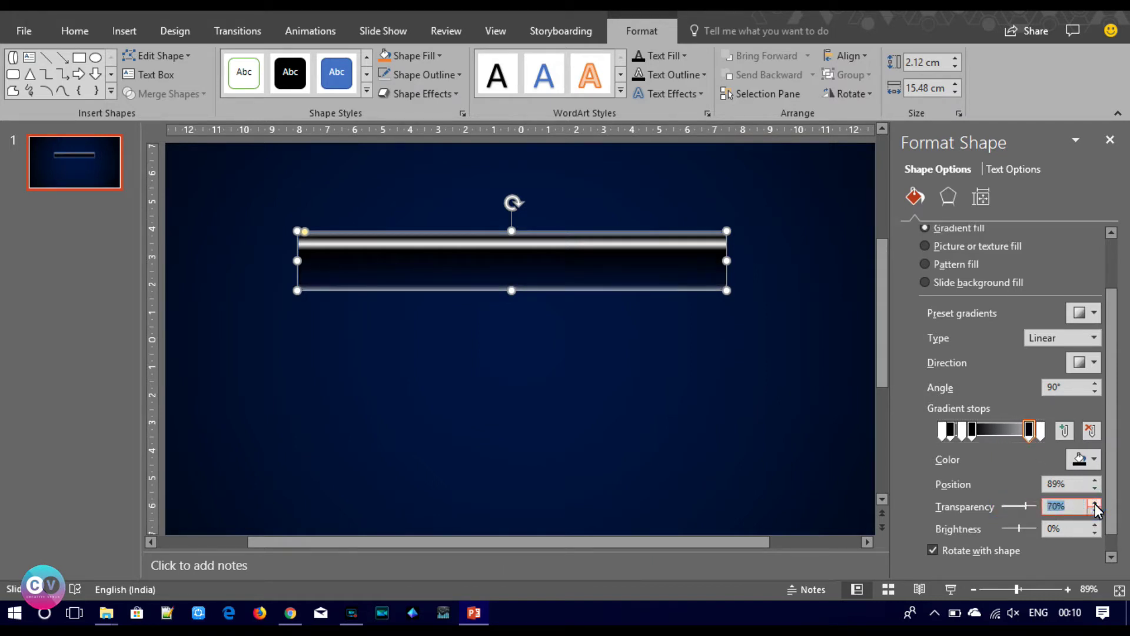
# Make the 31% black gradient stop 90% transparent.
pyautogui.click(974, 430)
pyautogui.moveTo(1003, 506); pyautogui.dragTo(1027, 508)
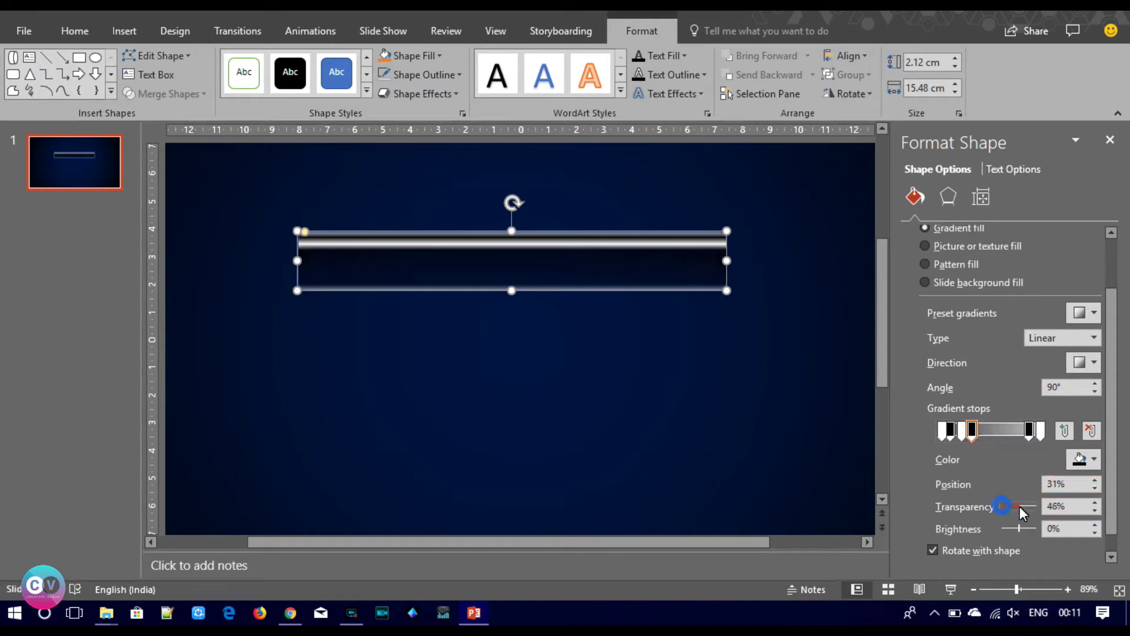
pyautogui.click(1095, 502)
pyautogui.click(1095, 502)
pyautogui.click(1096, 502)
pyautogui.click(1096, 502)
pyautogui.click(1095, 502)
pyautogui.click(1095, 502)
pyautogui.click(1095, 502)
# Reposition the left stops and make the white 16% stop 50% transparent.
pyautogui.moveTo(960, 432); pyautogui.dragTo(954, 435)
pyautogui.click(967, 434)
pyautogui.moveTo(971, 433); pyautogui.dragTo(974, 433)
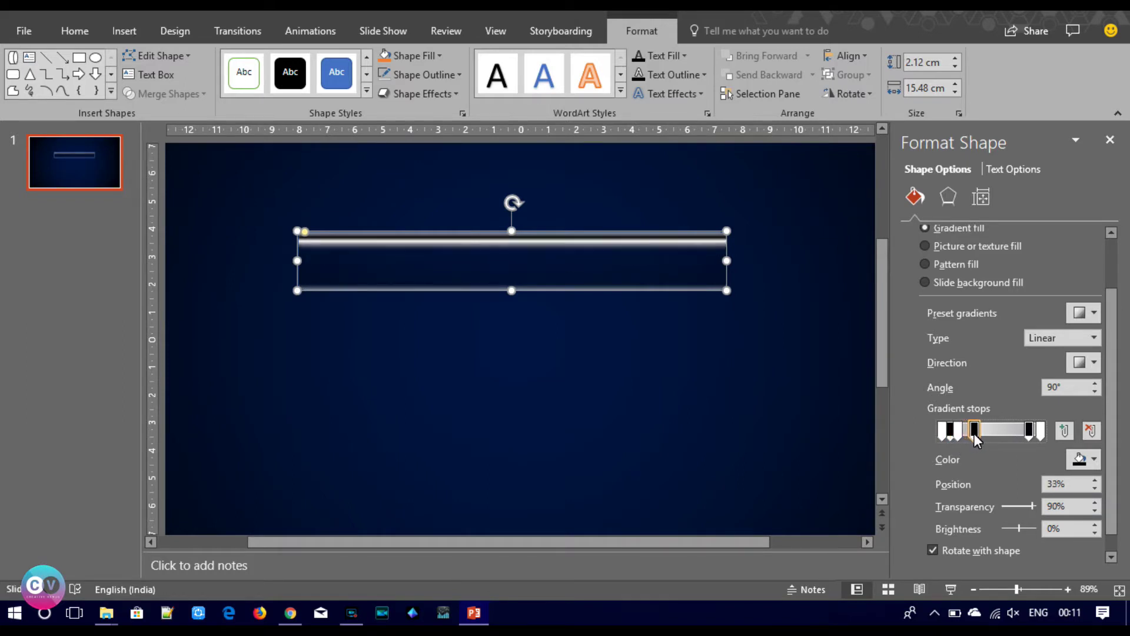
pyautogui.click(957, 433)
pyautogui.moveTo(1002, 506); pyautogui.dragTo(1017, 506)
pyautogui.click(1095, 502)
pyautogui.click(1095, 502)
pyautogui.click(1095, 502)
pyautogui.click(1094, 502)
pyautogui.click(1094, 502)
pyautogui.click(1094, 502)
# Add a black 9% gradient stop with 80% transparency and preview the glassy bar.
pyautogui.click(948, 436)
pyautogui.moveTo(1003, 505); pyautogui.dragTo(1020, 506)
pyautogui.click(1096, 503)
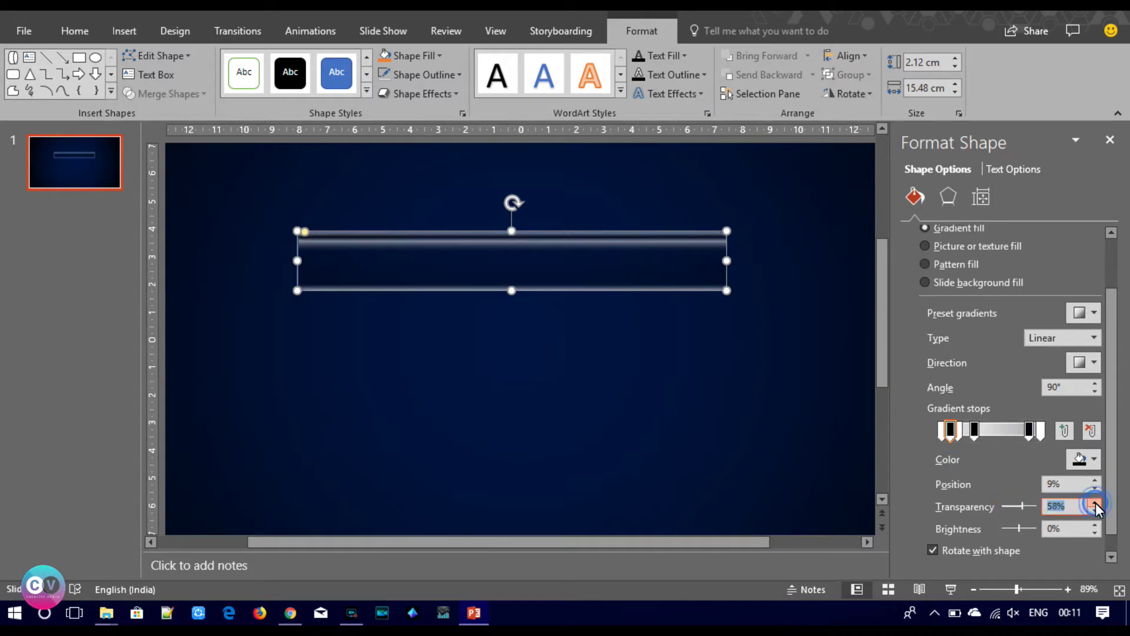
pyautogui.click(1096, 502)
pyautogui.click(1095, 502)
pyautogui.click(941, 430)
pyautogui.click(695, 423)
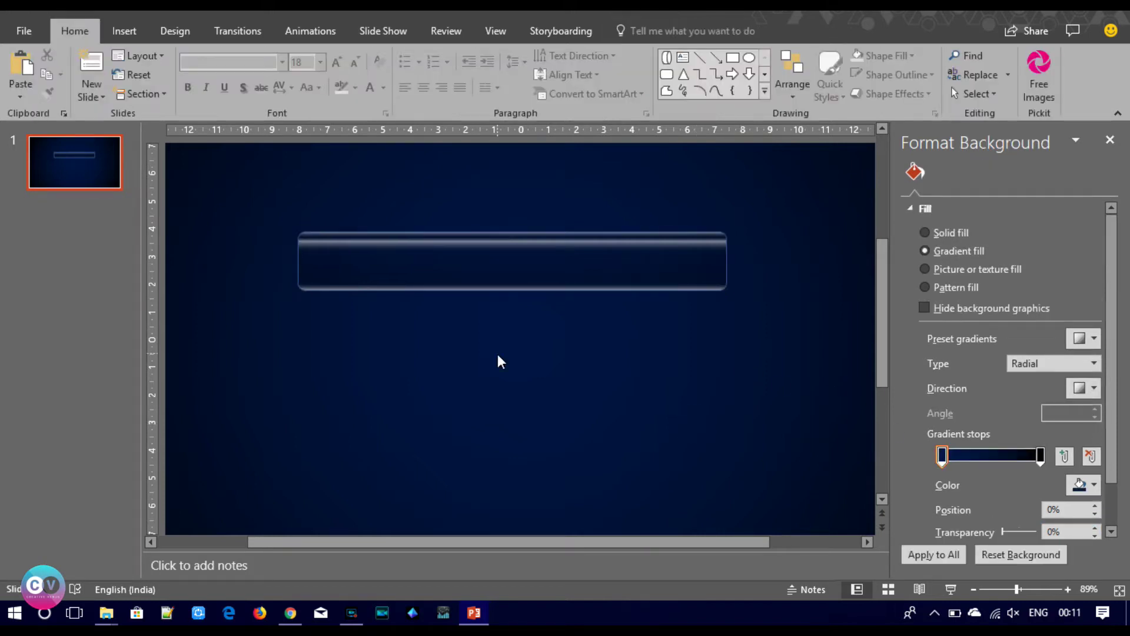
# Duplicate the glass bar below the original, trim it to 1.55 cm tall, and remove its 89% stop.
pyautogui.click(397, 253)
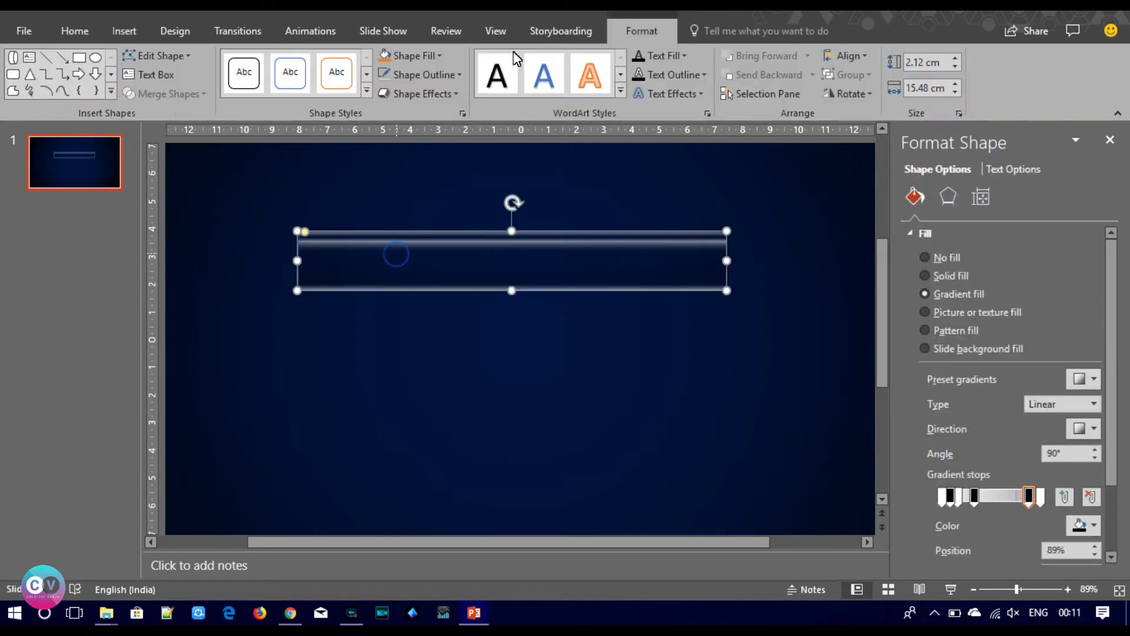
pyautogui.click(390, 346)
pyautogui.click(401, 264)
pyautogui.hotkey('ctrl', 'd')
pyautogui.moveTo(401, 263); pyautogui.dragTo(405, 353)
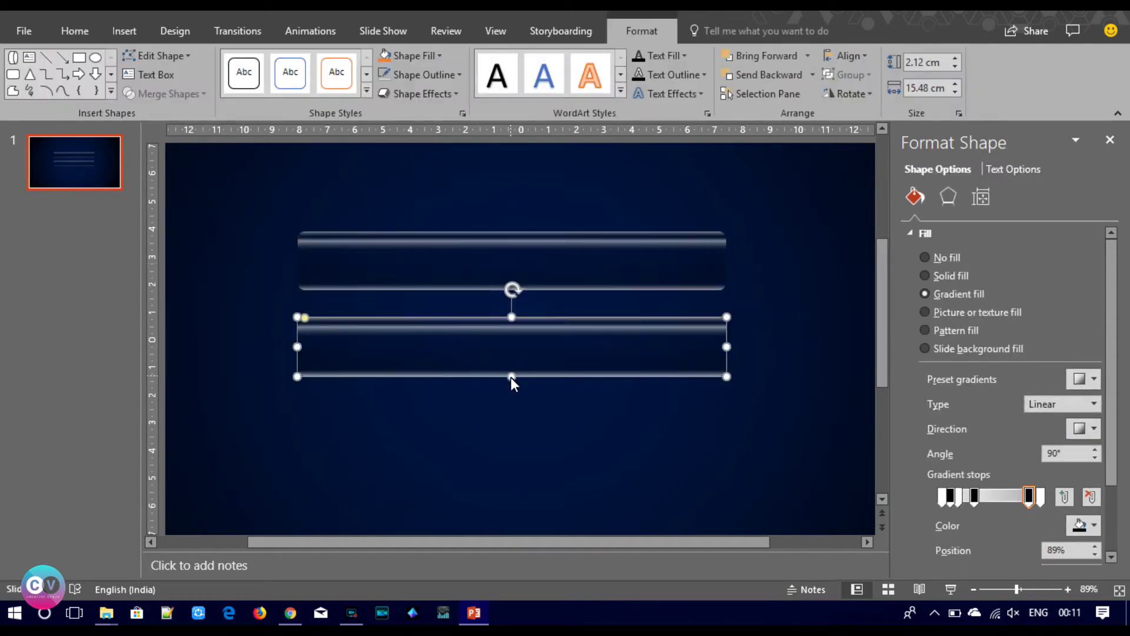
pyautogui.moveTo(510, 377); pyautogui.dragTo(507, 358)
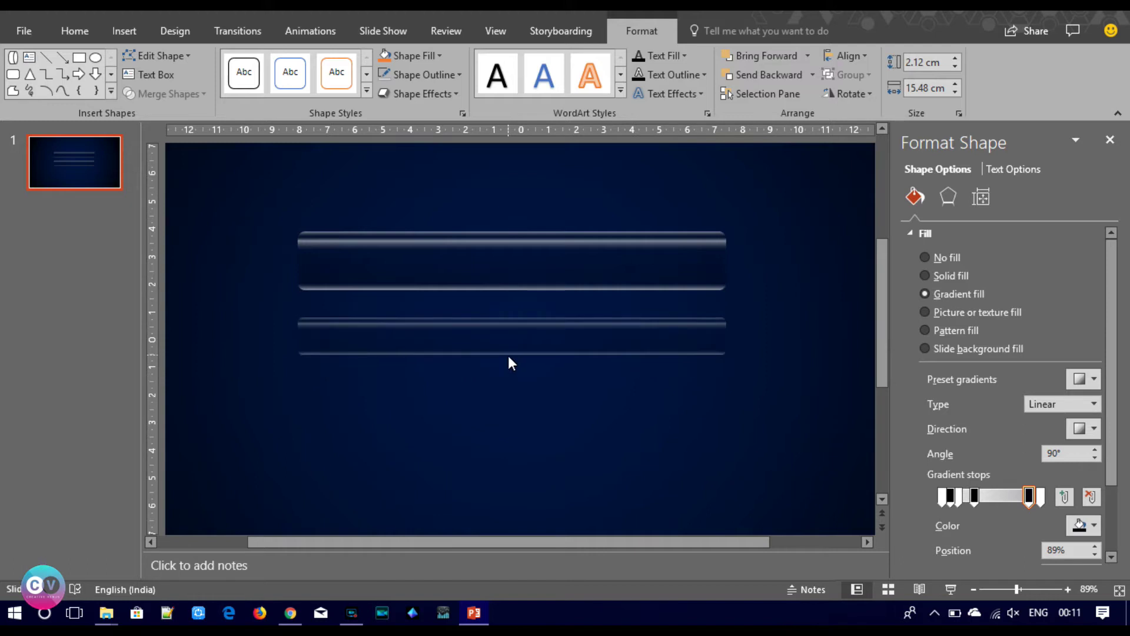
pyautogui.moveTo(510, 366); pyautogui.dragTo(509, 362)
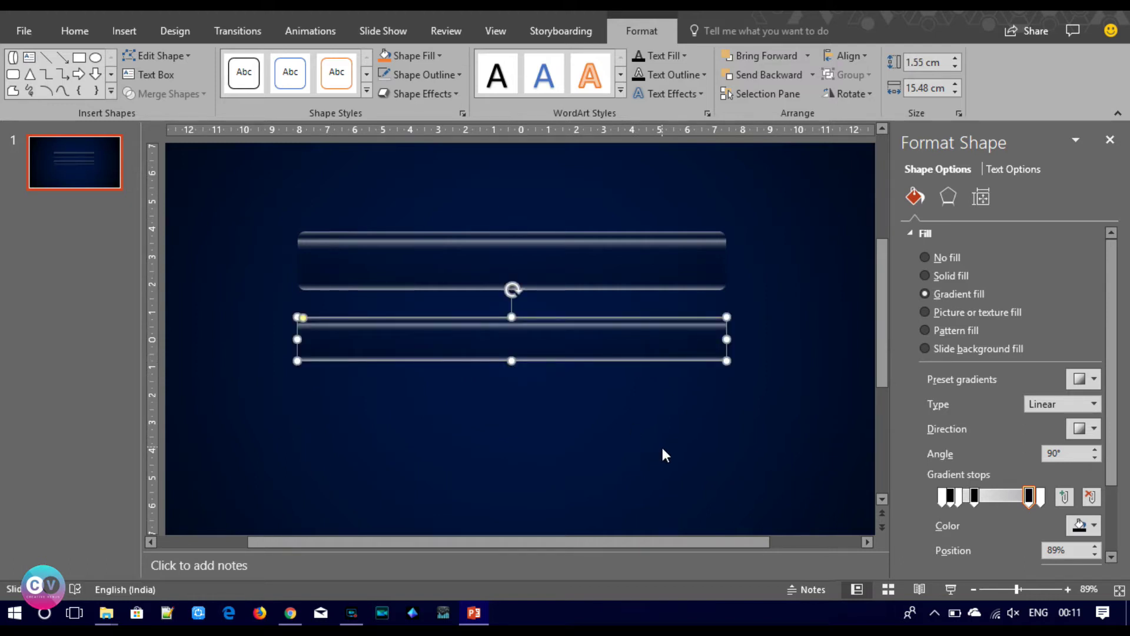
pyautogui.click(1090, 497)
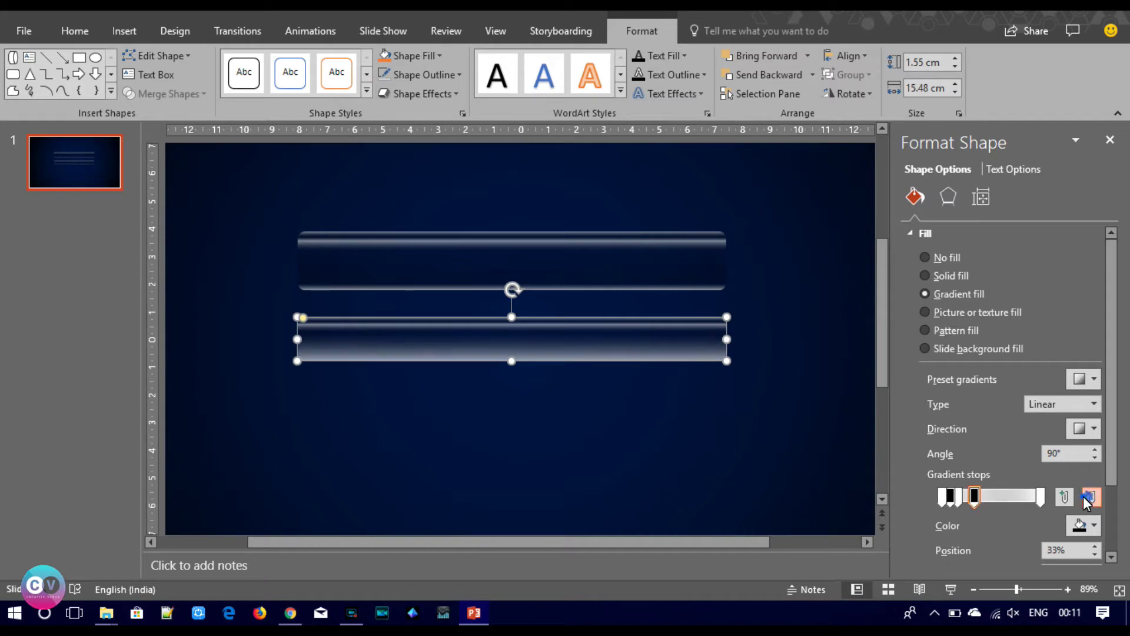
# Reduce the lower bar's gradient to an orange-red to yellow-orange pair and set its direction.
pyautogui.click(1088, 498)
pyautogui.click(1088, 498)
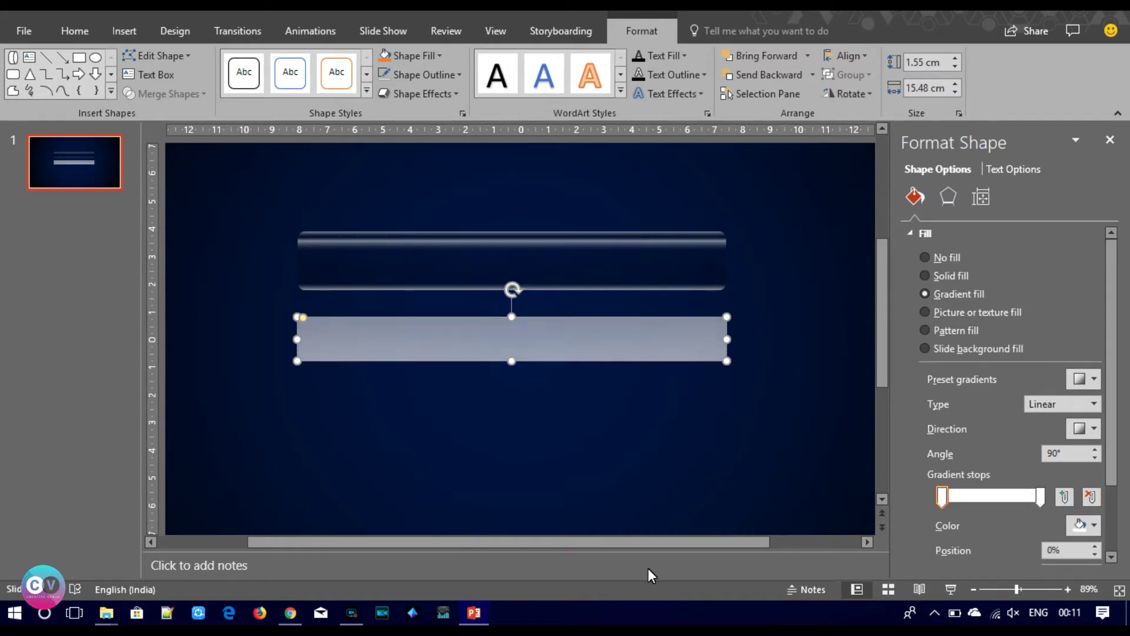
pyautogui.click(351, 612)
pyautogui.click(351, 612)
pyautogui.click(1088, 525)
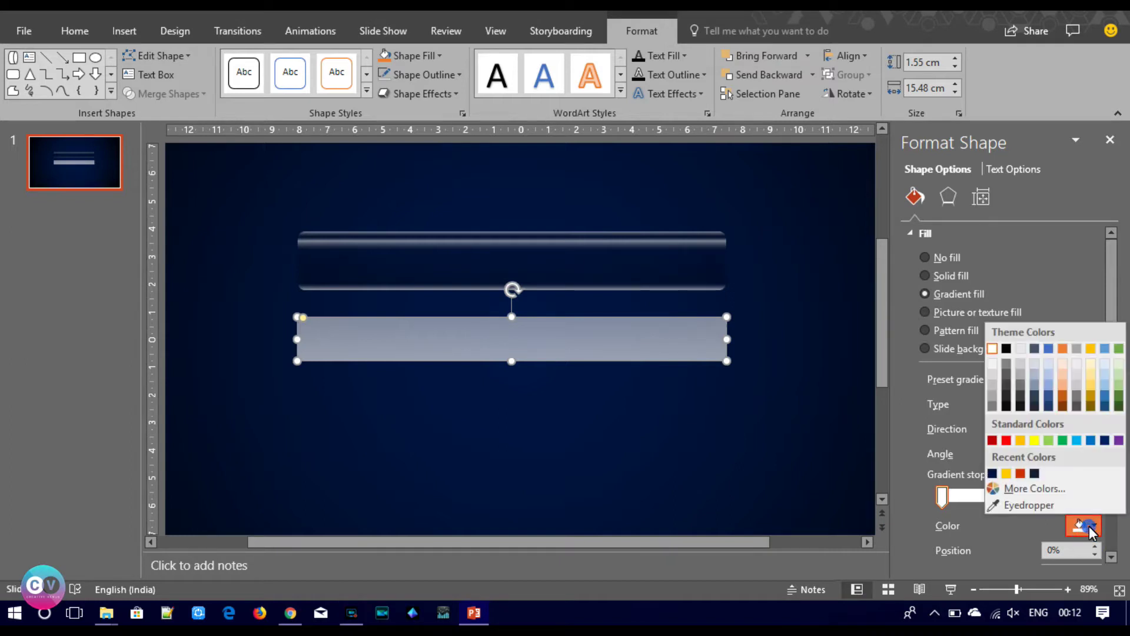
pyautogui.click(1023, 471)
pyautogui.click(1042, 497)
pyautogui.click(1088, 525)
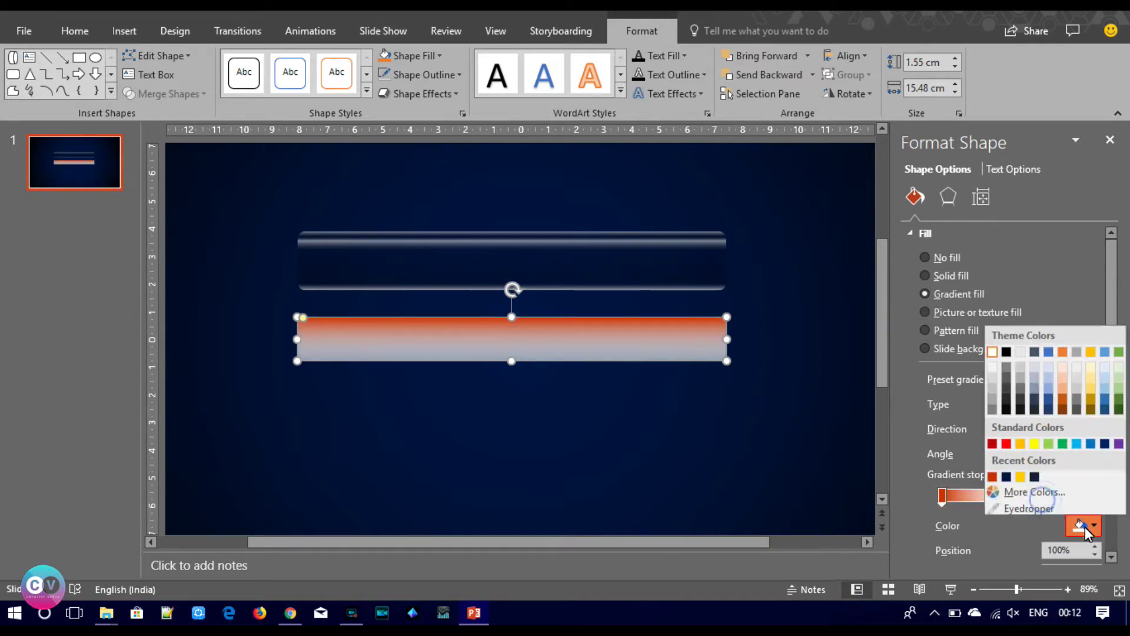
pyautogui.click(1020, 471)
pyautogui.click(1093, 430)
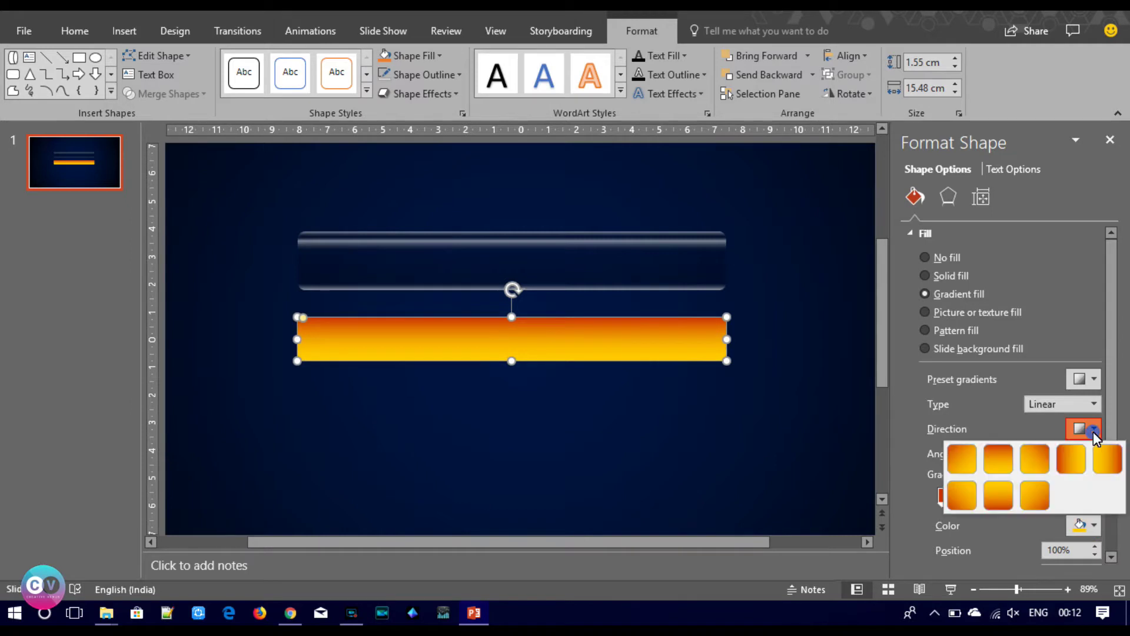
pyautogui.click(1068, 461)
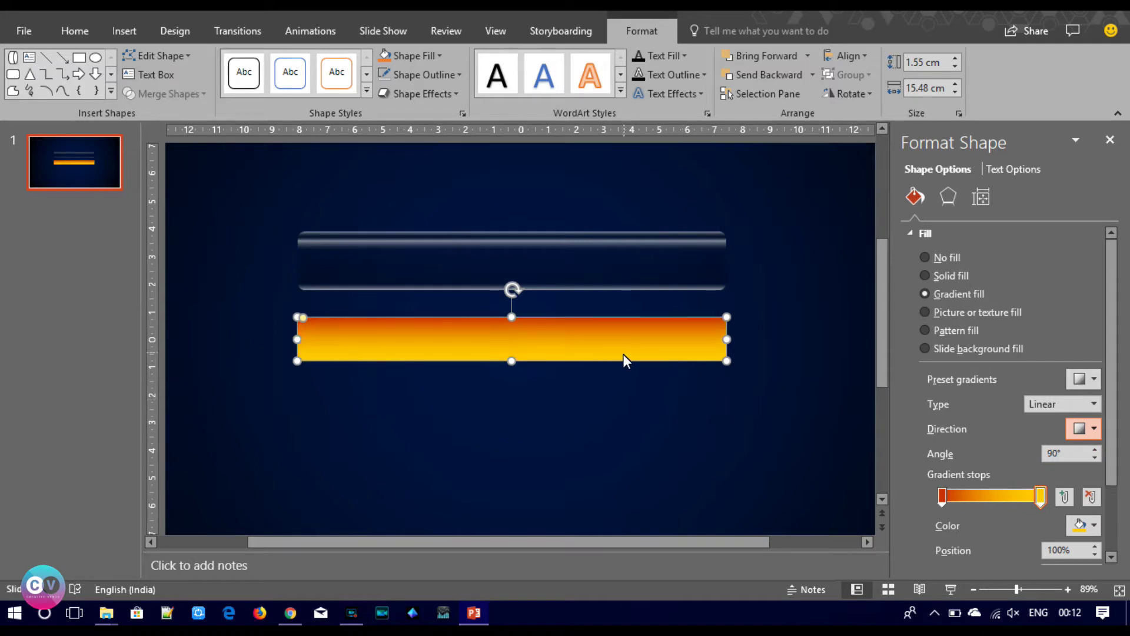
# Move the glassy bar over the orange bar, send it to back, and widen it to 15.96 cm.
pyautogui.moveTo(593, 247); pyautogui.dragTo(592, 325)
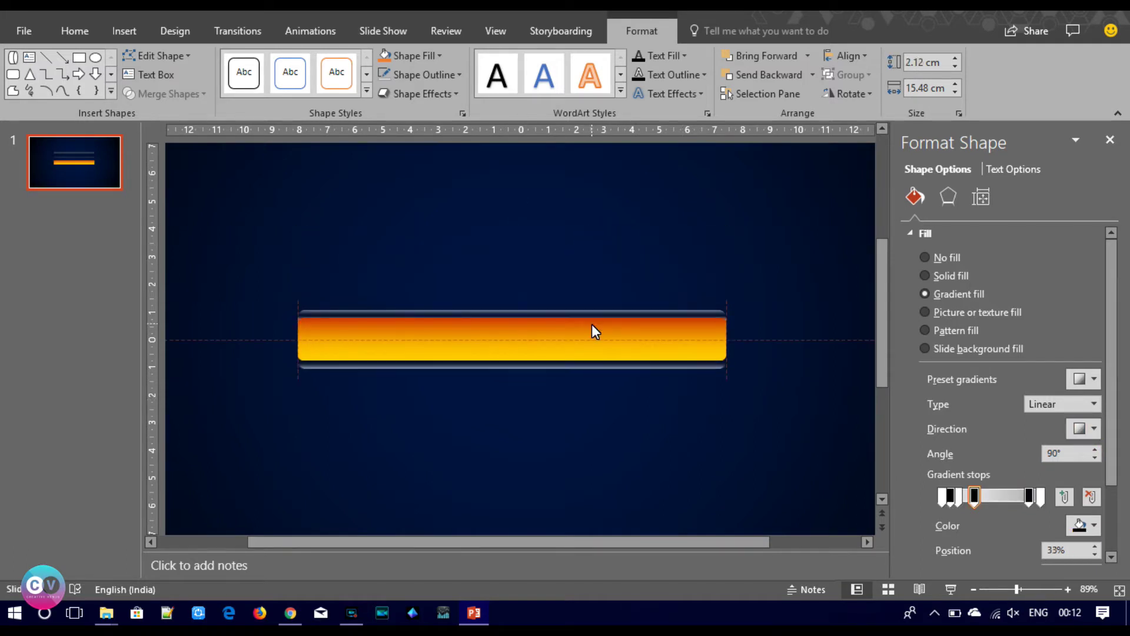
pyautogui.rightClick(592, 324)
pyautogui.click(654, 438)
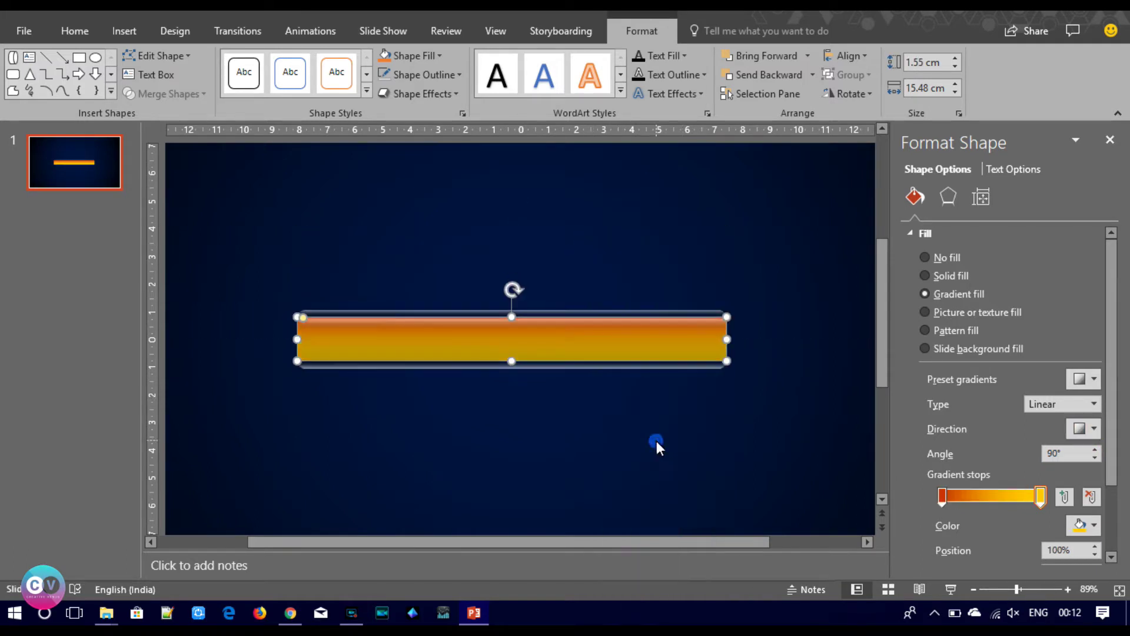
pyautogui.click(559, 407)
pyautogui.click(567, 354)
pyautogui.moveTo(730, 341)
pyautogui.mouseDown()
pyautogui.moveTo(760, 345)
pyautogui.moveTo(744, 350)
pyautogui.moveTo(740, 340)
pyautogui.mouseUp()
pyautogui.click(631, 421)
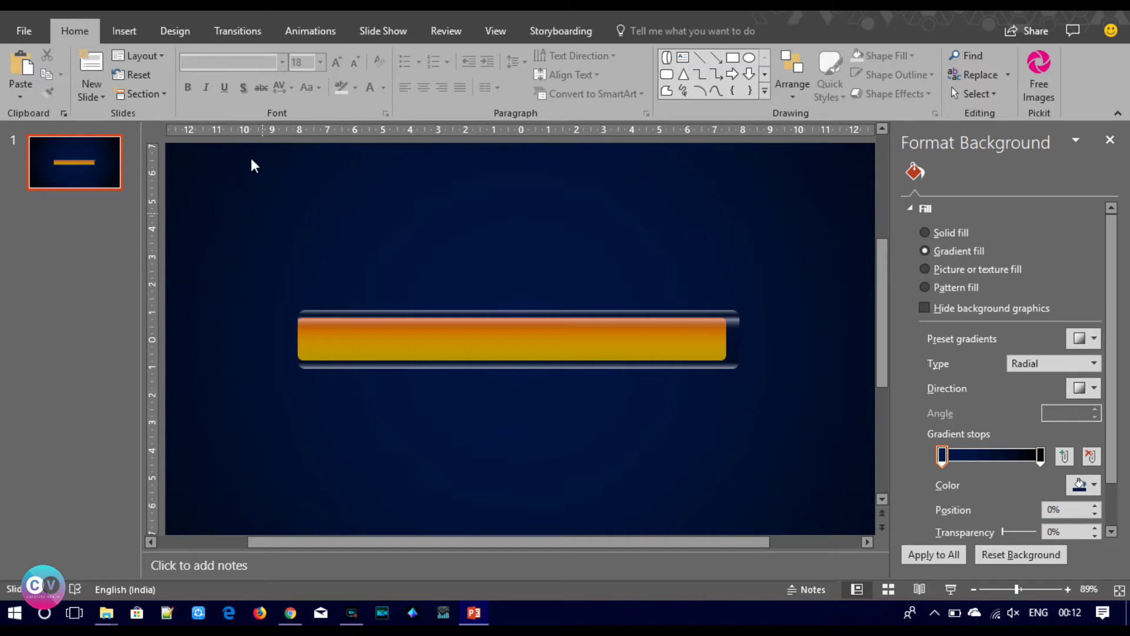
pyautogui.click(124, 30)
# Draw a 1.17 × 15.48 cm rectangle over the orange bar's lower half with a gradient fill.
pyautogui.click(282, 73)
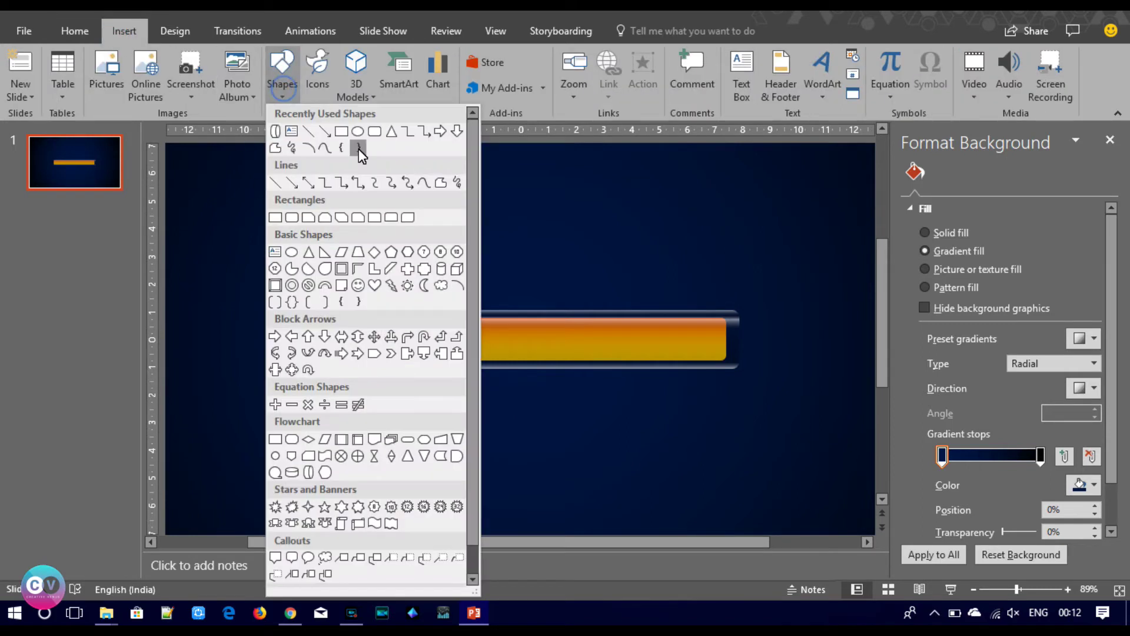
pyautogui.click(372, 134)
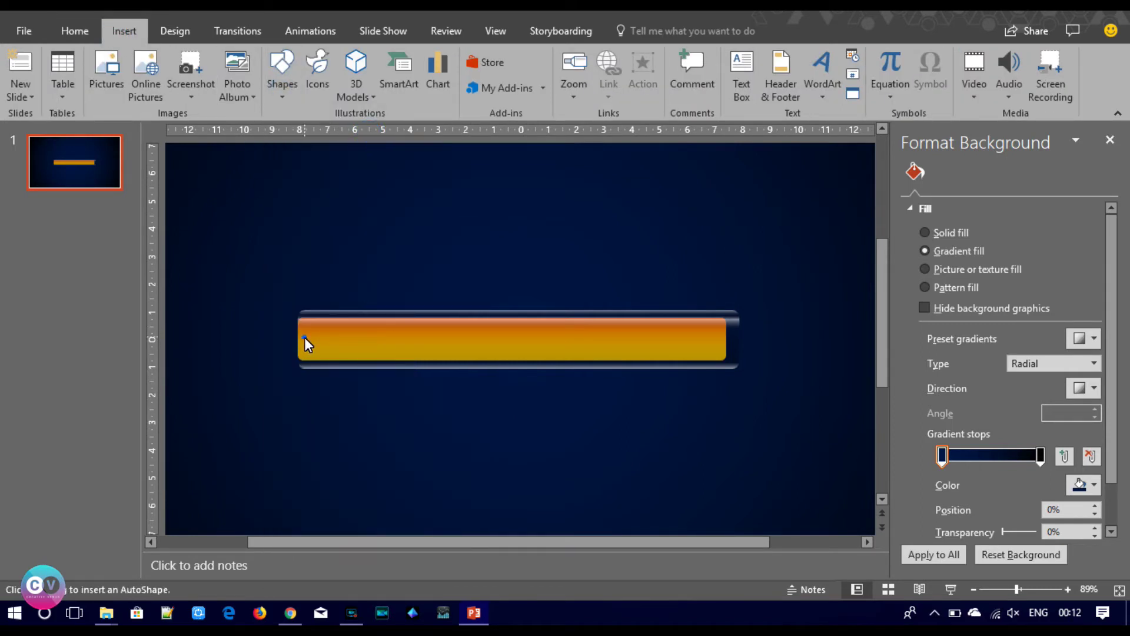
pyautogui.moveTo(304, 338); pyautogui.dragTo(723, 360)
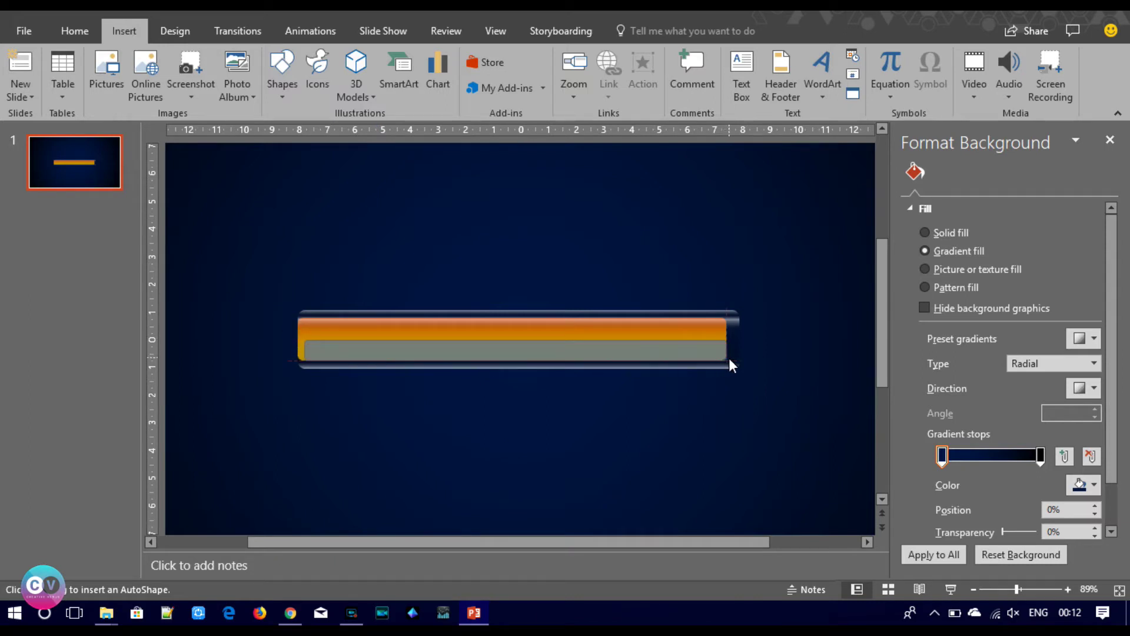
pyautogui.moveTo(729, 358); pyautogui.dragTo(730, 358)
pyautogui.moveTo(509, 342); pyautogui.dragTo(516, 328)
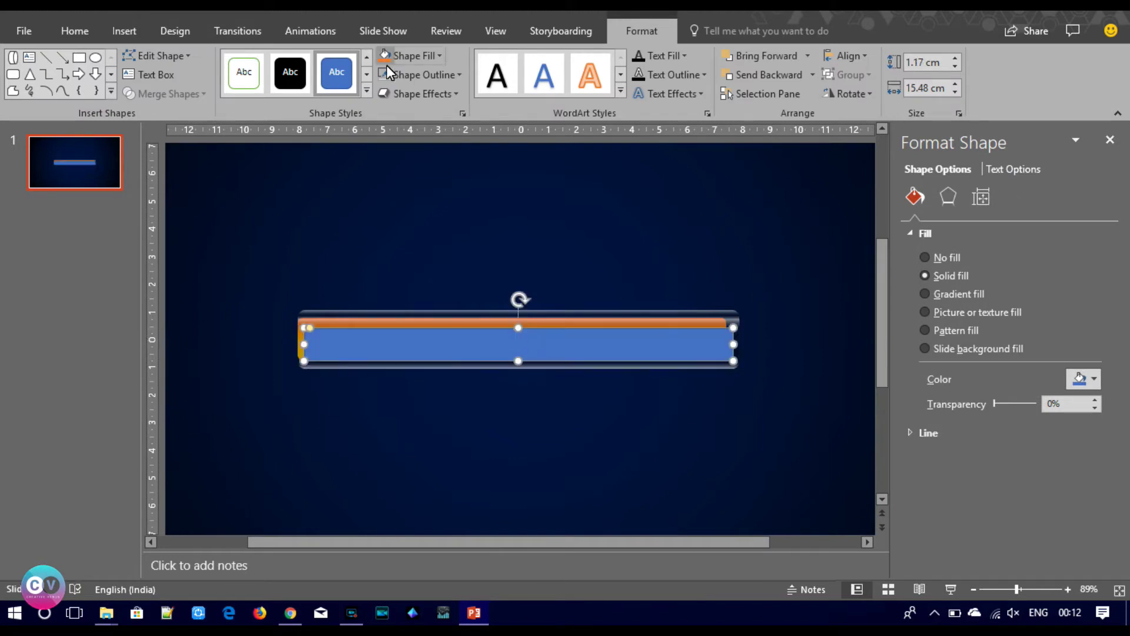
pyautogui.click(947, 295)
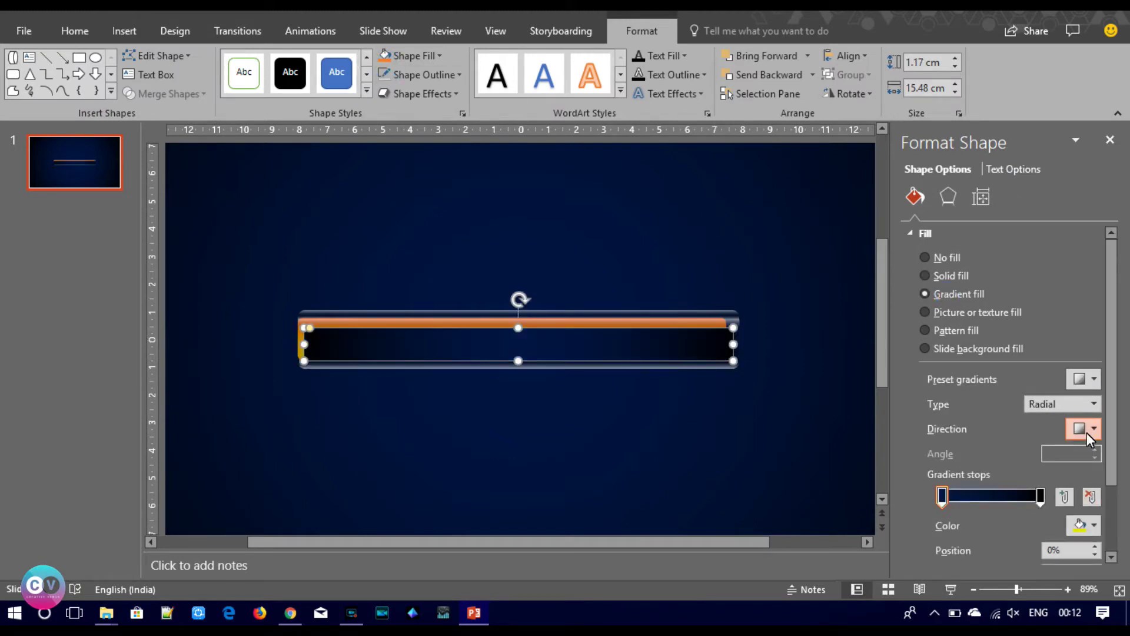
# Make the rectangle's gradient linear with both stops white, running top to bottom at 90°.
pyautogui.click(1098, 408)
pyautogui.click(1057, 421)
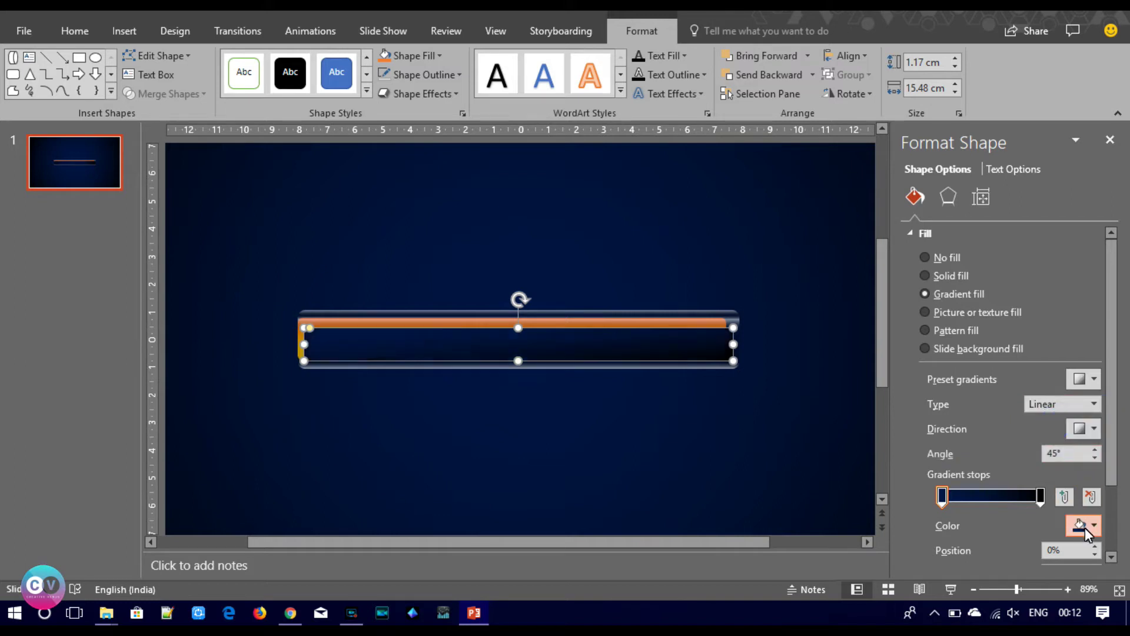
pyautogui.click(1085, 525)
pyautogui.click(992, 348)
pyautogui.click(1040, 495)
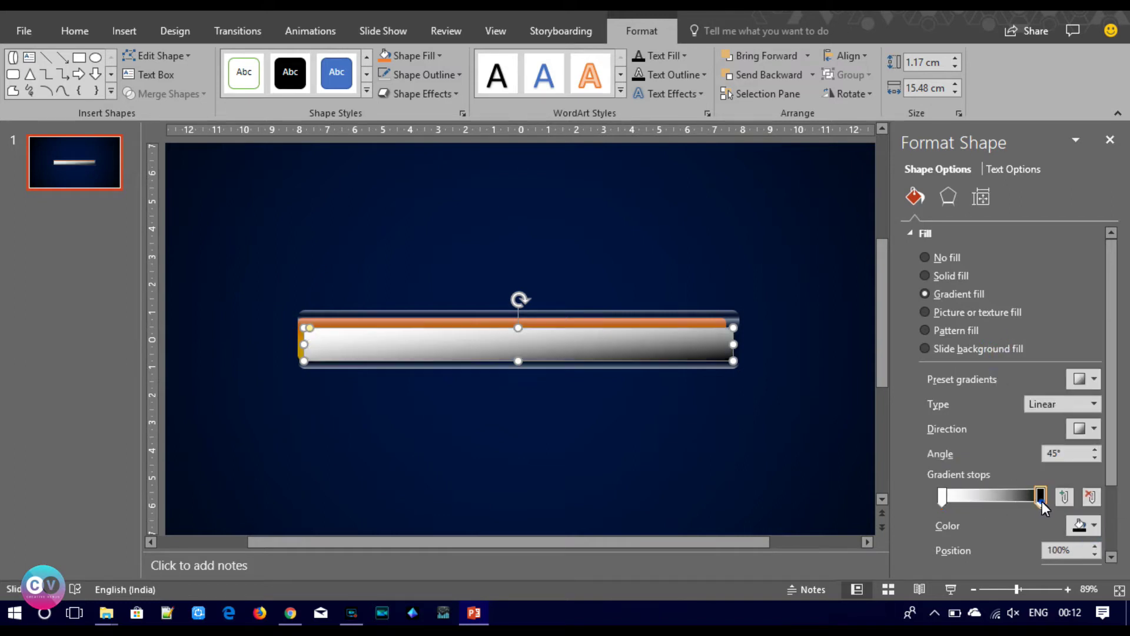
pyautogui.click(1094, 533)
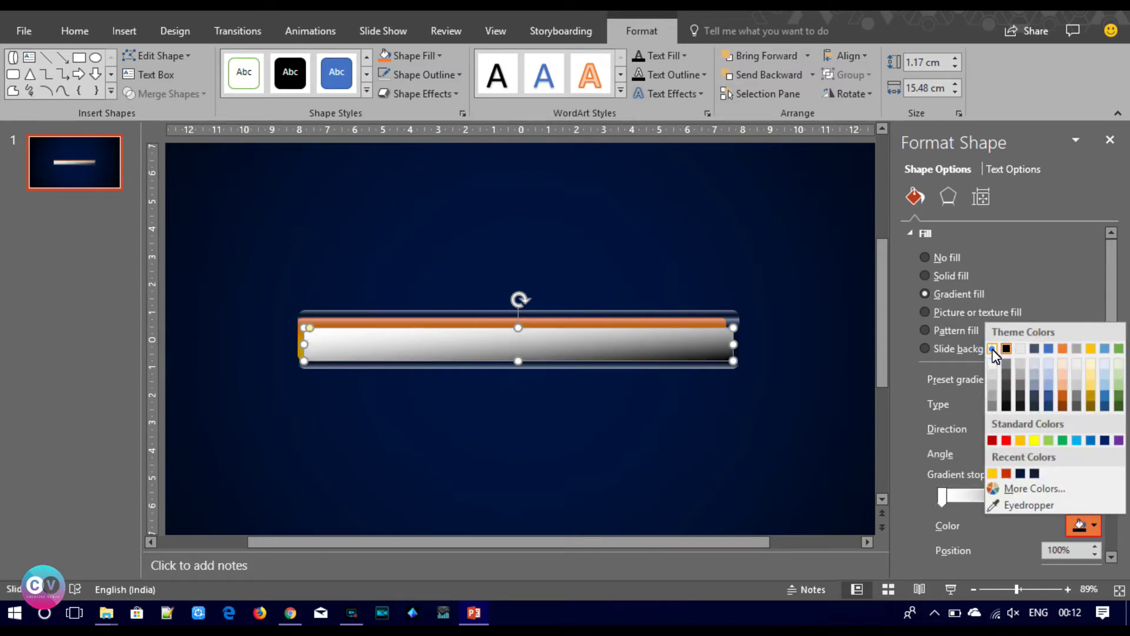
pyautogui.click(993, 347)
pyautogui.click(1093, 429)
pyautogui.click(991, 467)
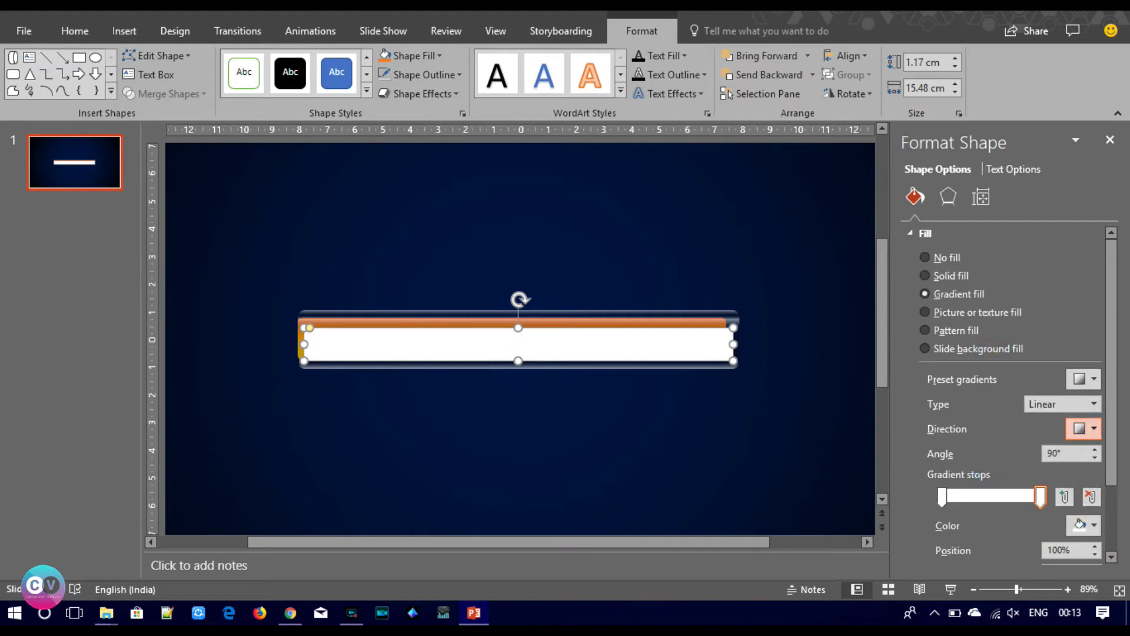
# Make the top gradient stop fully transparent and the bottom stop 43% transparent.
pyautogui.click(1114, 464)
pyautogui.moveTo(1008, 499)
pyautogui.mouseDown()
pyautogui.moveTo(1048, 504)
pyautogui.moveTo(966, 503)
pyautogui.moveTo(1079, 499)
pyautogui.mouseUp()
pyautogui.click(942, 422)
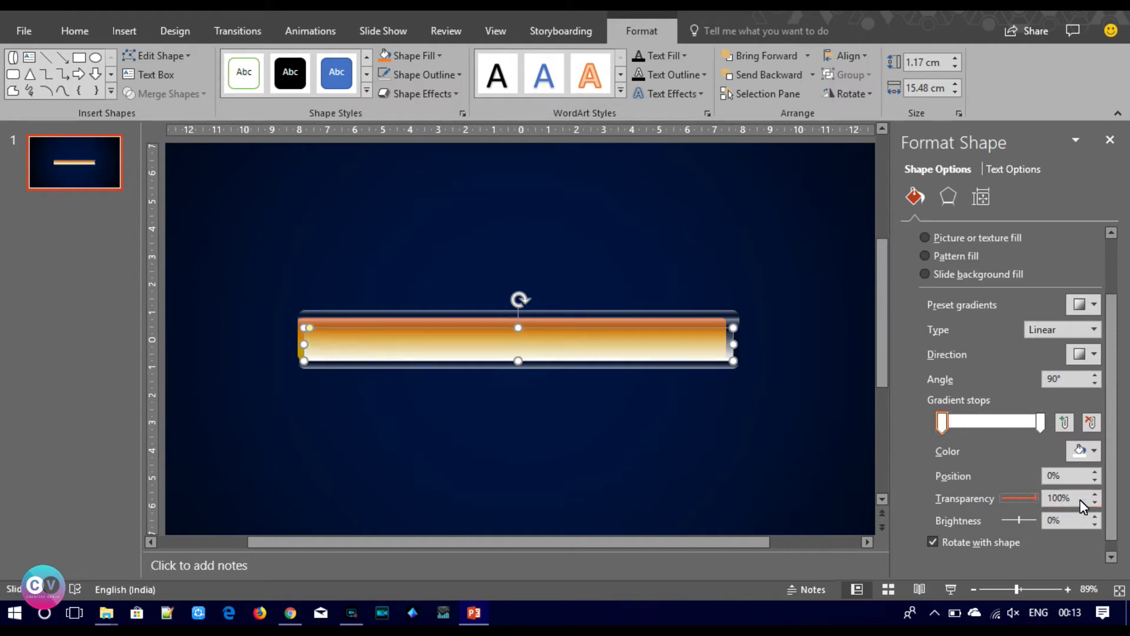
pyautogui.click(1039, 425)
pyautogui.moveTo(1005, 499); pyautogui.dragTo(1018, 500)
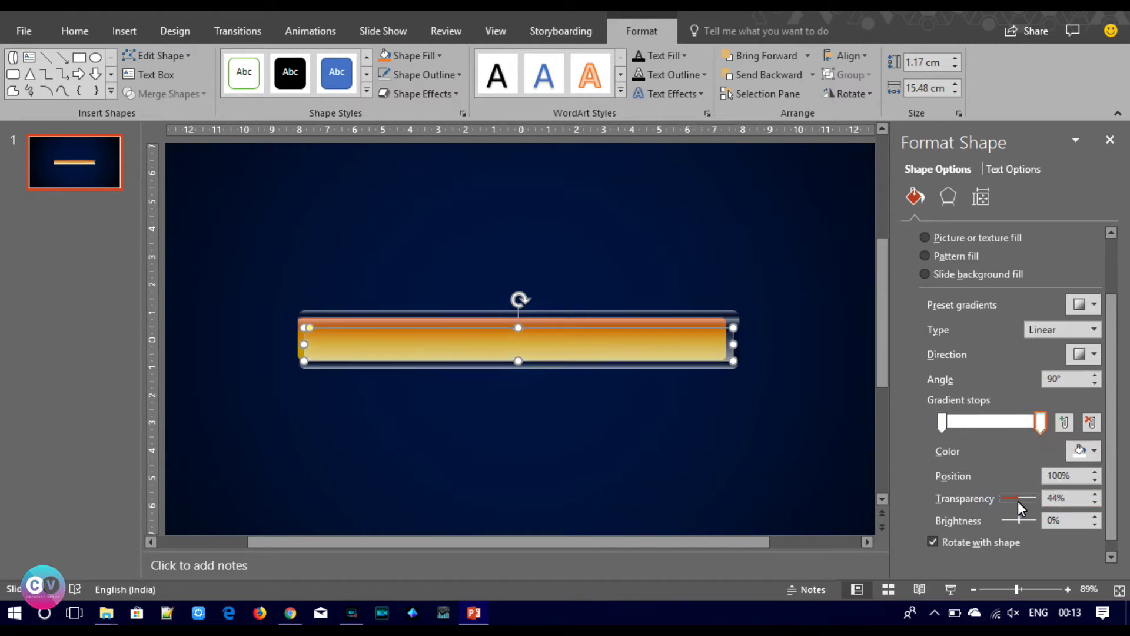
pyautogui.click(1096, 503)
pyautogui.click(723, 452)
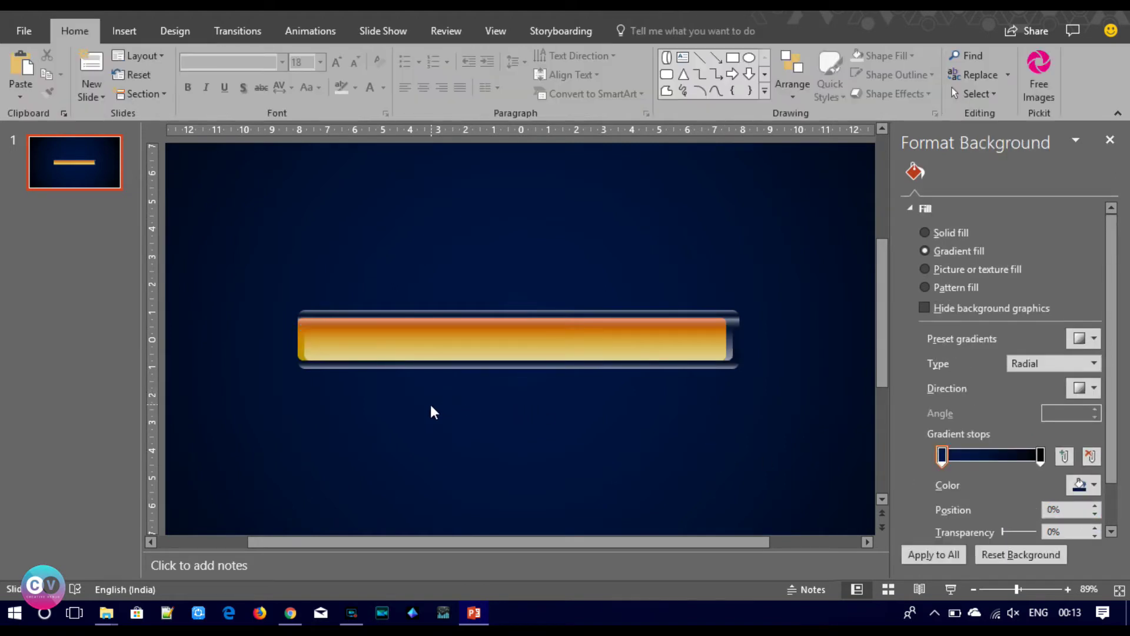
# Select all the bar's shapes and group them with Ctrl+G.
pyautogui.click(334, 406)
pyautogui.moveTo(257, 398); pyautogui.dragTo(779, 271)
pyautogui.hotkey('ctrl', 'g')
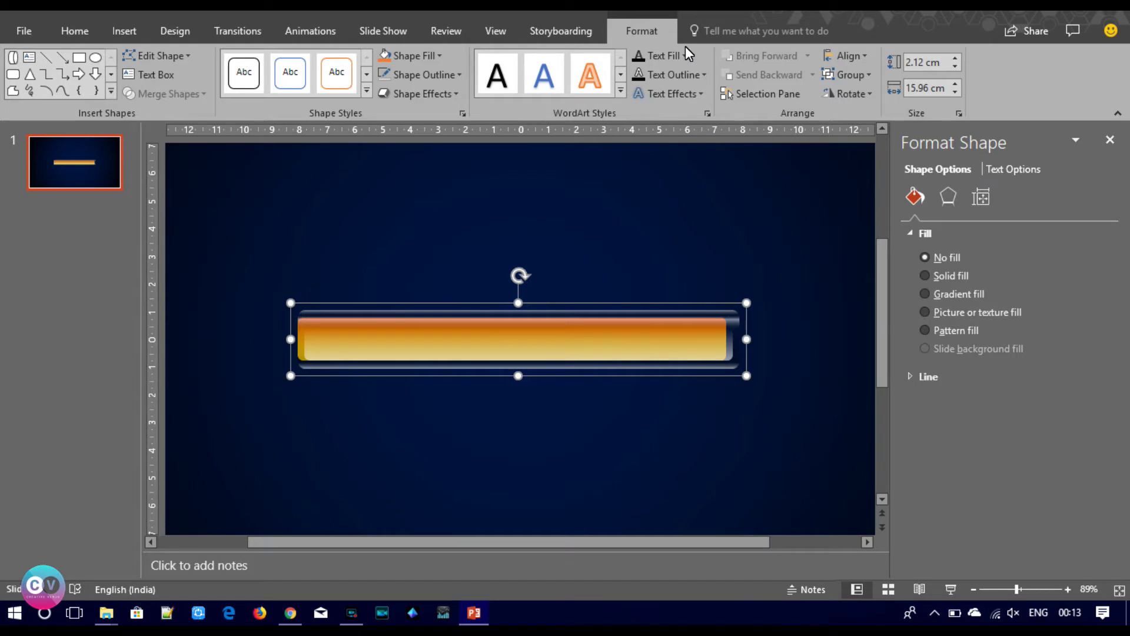
# Add a bottom-right outer shadow to the group with 35 pt blur and 105% size.
pyautogui.click(949, 200)
pyautogui.click(1090, 259)
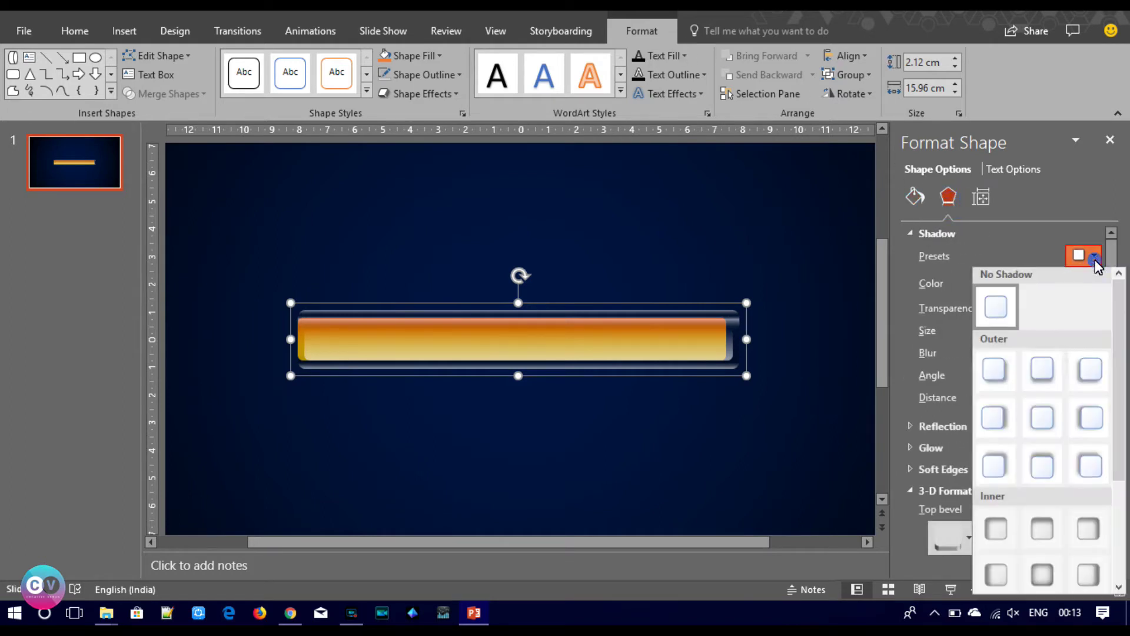
pyautogui.click(1004, 366)
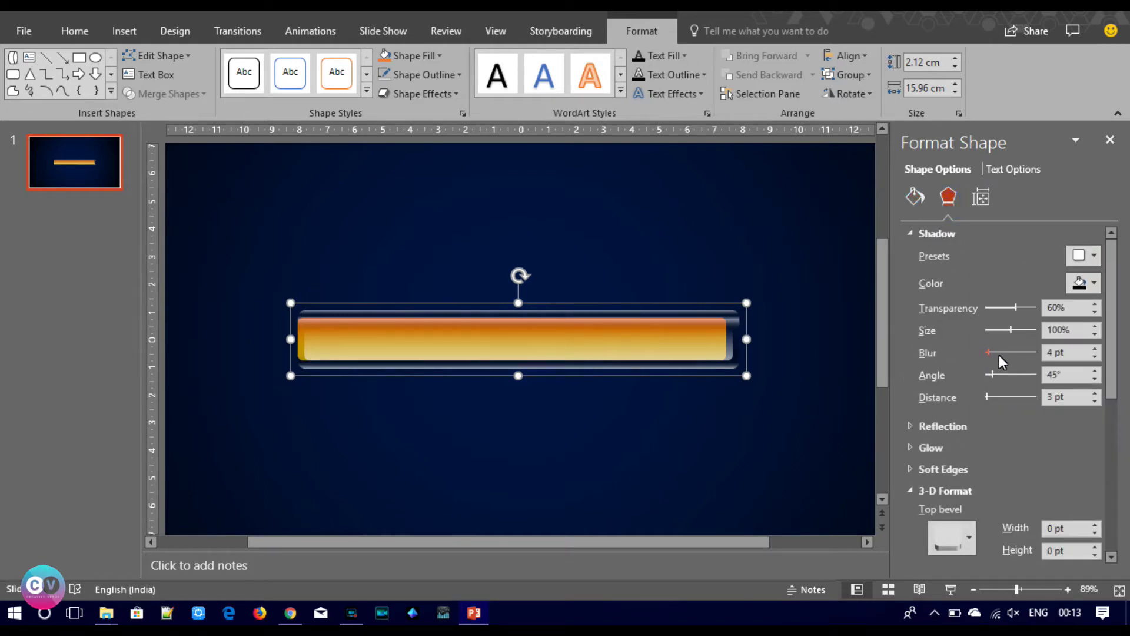
pyautogui.moveTo(998, 354); pyautogui.dragTo(1011, 355)
pyautogui.click(1093, 358)
pyautogui.click(1094, 358)
pyautogui.click(1095, 326)
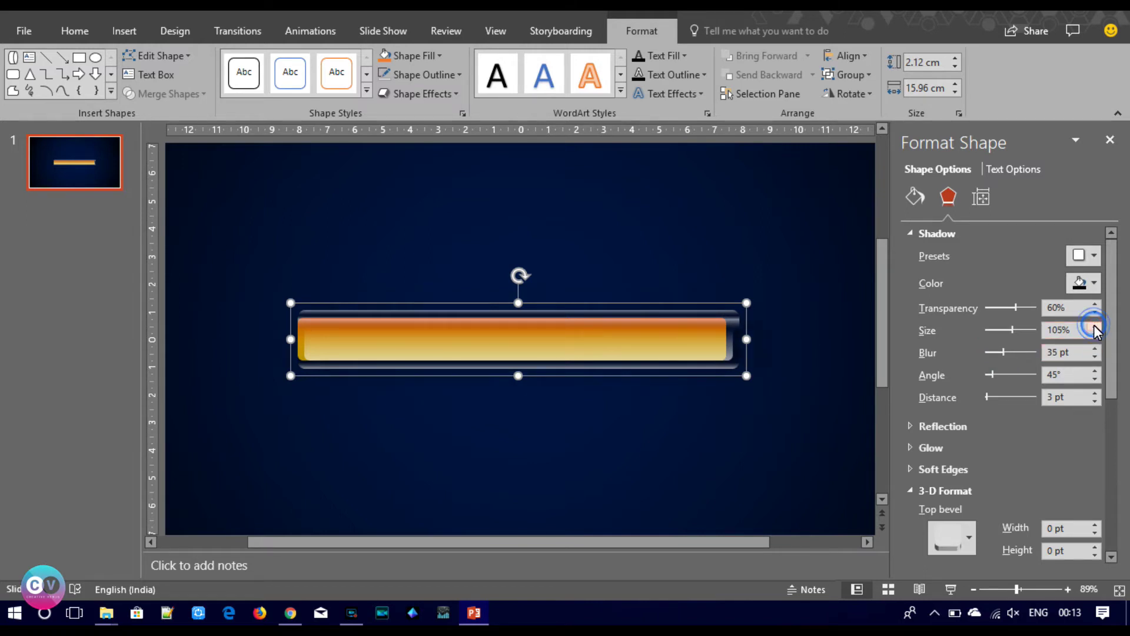
pyautogui.click(655, 450)
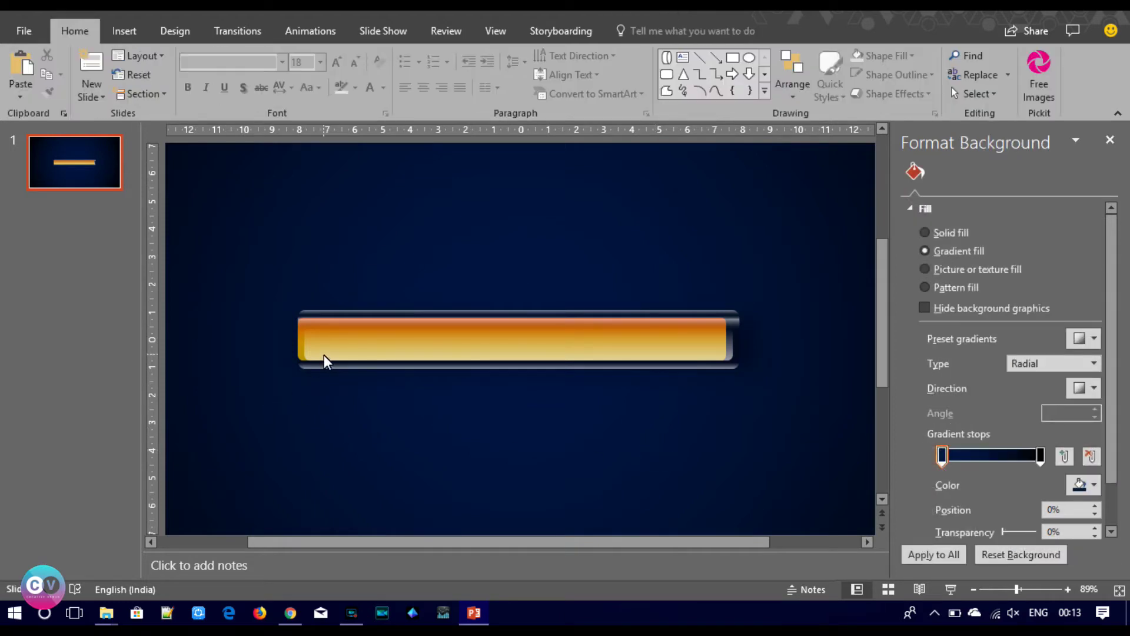
pyautogui.click(124, 31)
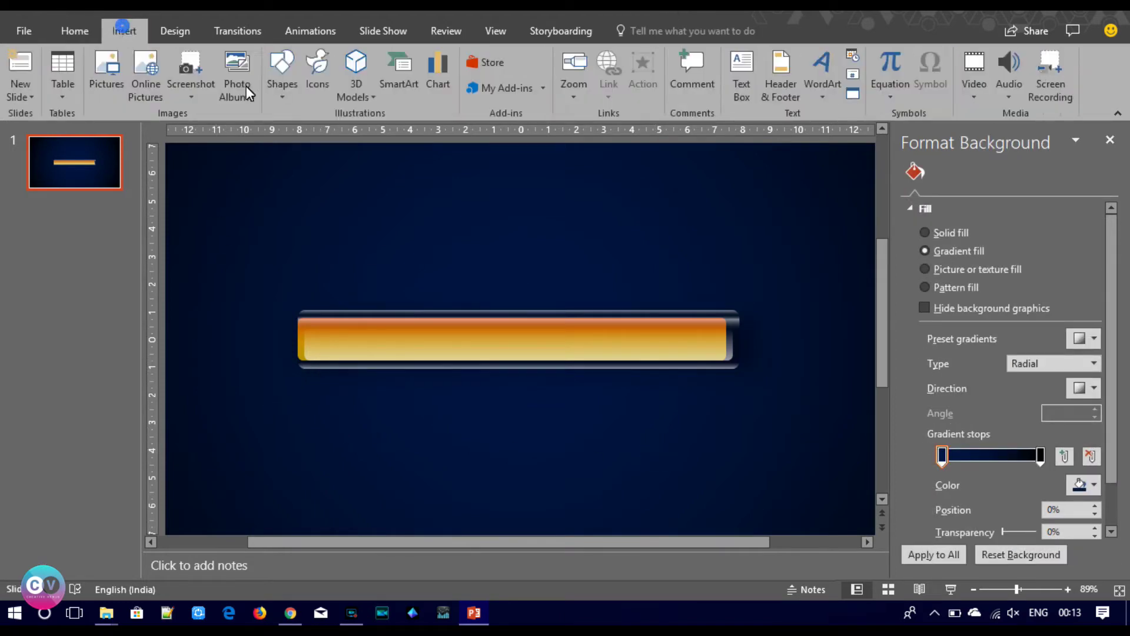
# Draw a pentagon arrow at the bar's left end and send it behind the bar.
pyautogui.click(281, 76)
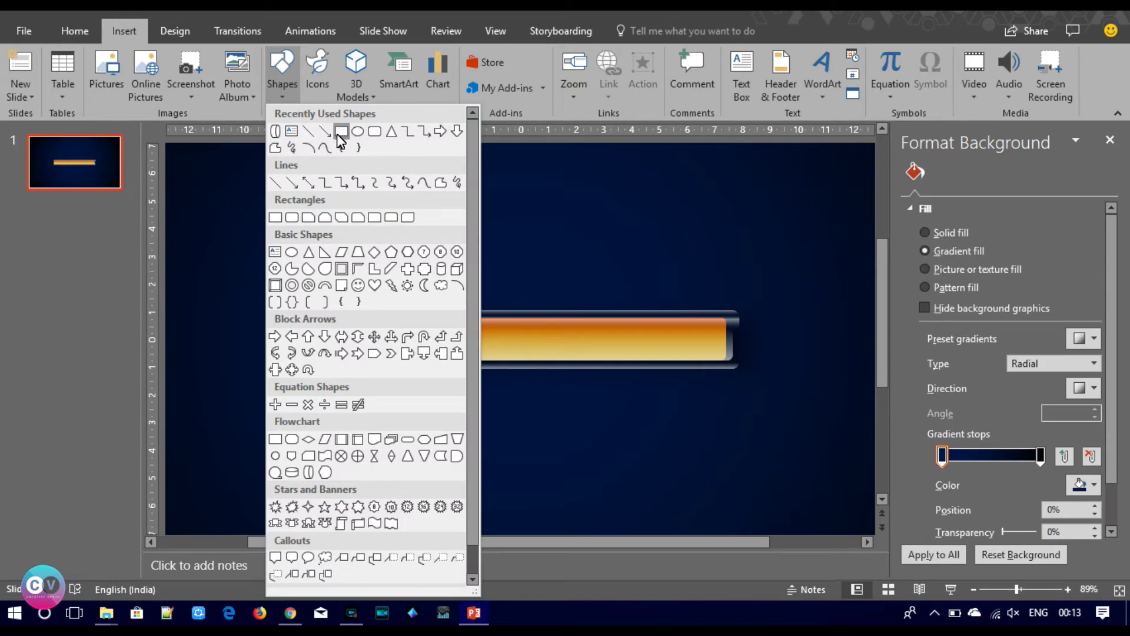
pyautogui.click(374, 353)
pyautogui.moveTo(279, 313); pyautogui.dragTo(353, 369)
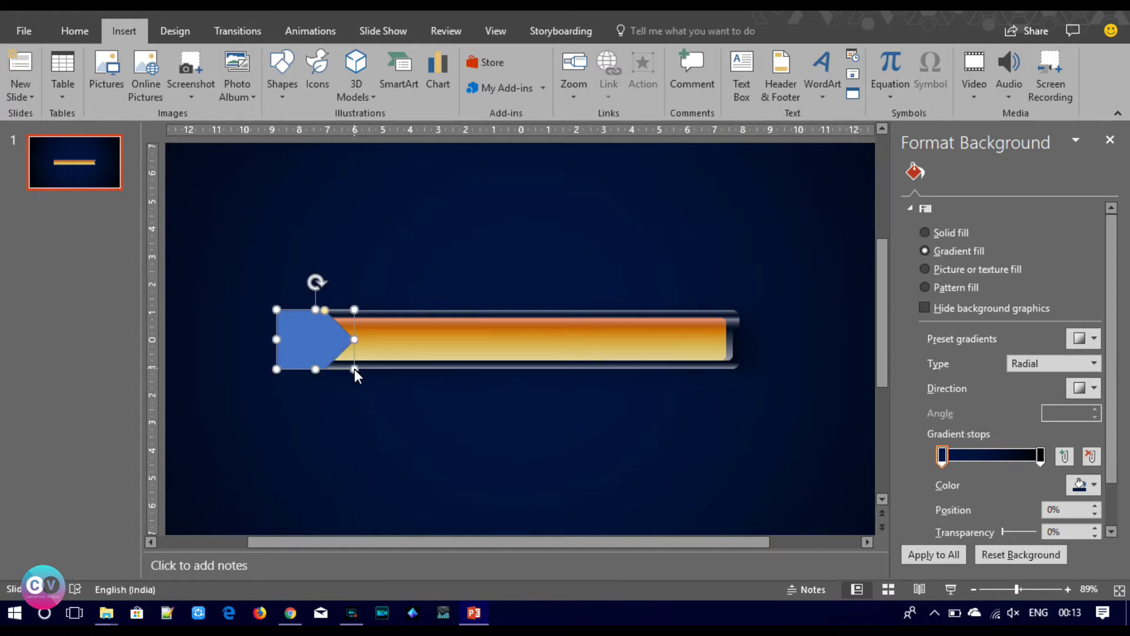
pyautogui.moveTo(324, 341); pyautogui.dragTo(347, 341)
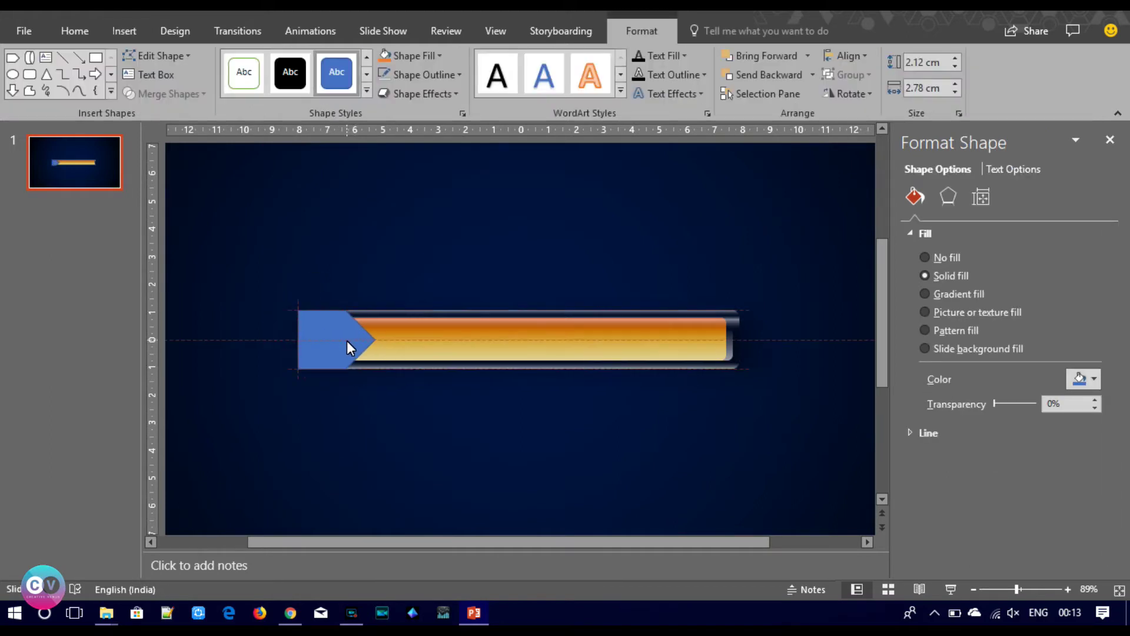
pyautogui.hotkey('ctrl', 'shift', '[')
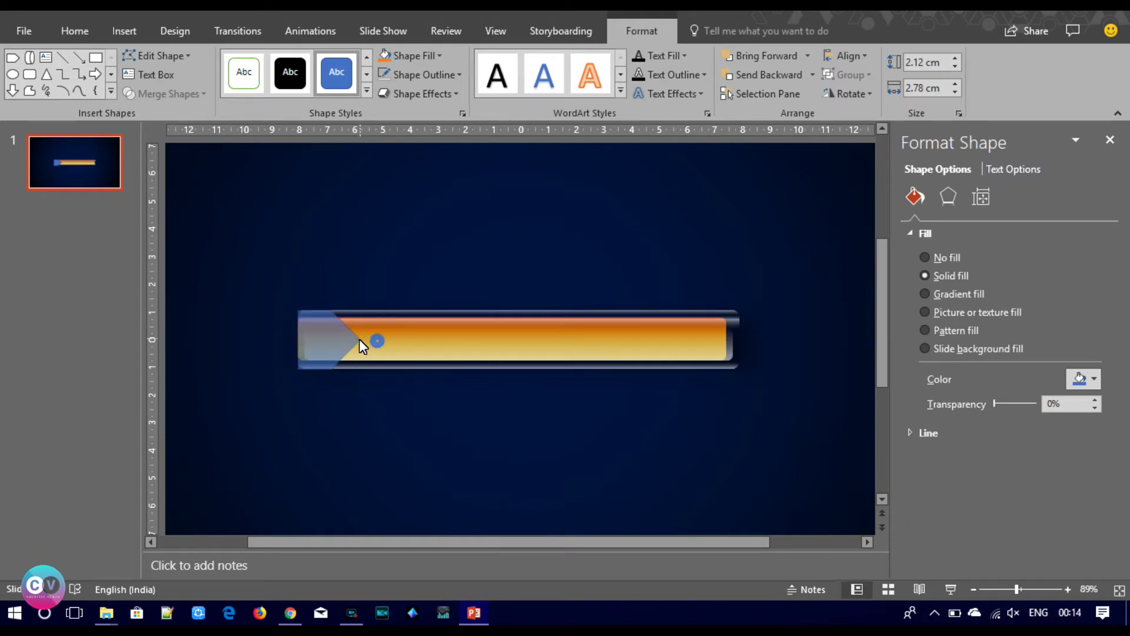
# Narrow the arrow to 2.33 cm, settle it at the bar's left end, and switch it to gradient fill.
pyautogui.moveTo(361, 337); pyautogui.dragTo(362, 340)
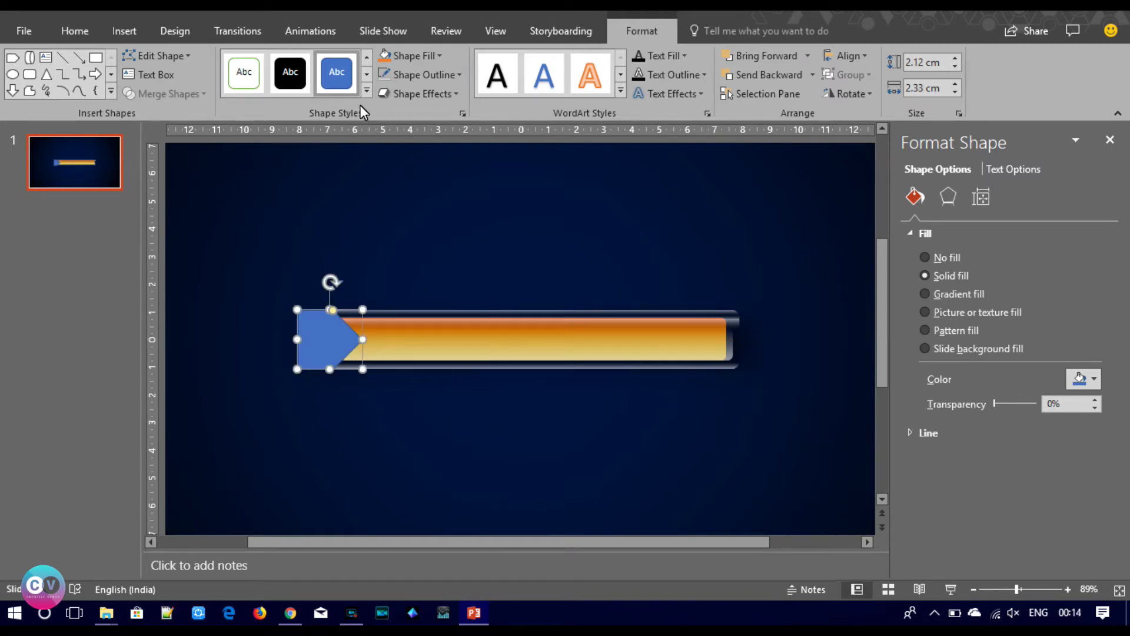
pyautogui.click(335, 313)
pyautogui.moveTo(356, 312); pyautogui.dragTo(343, 317)
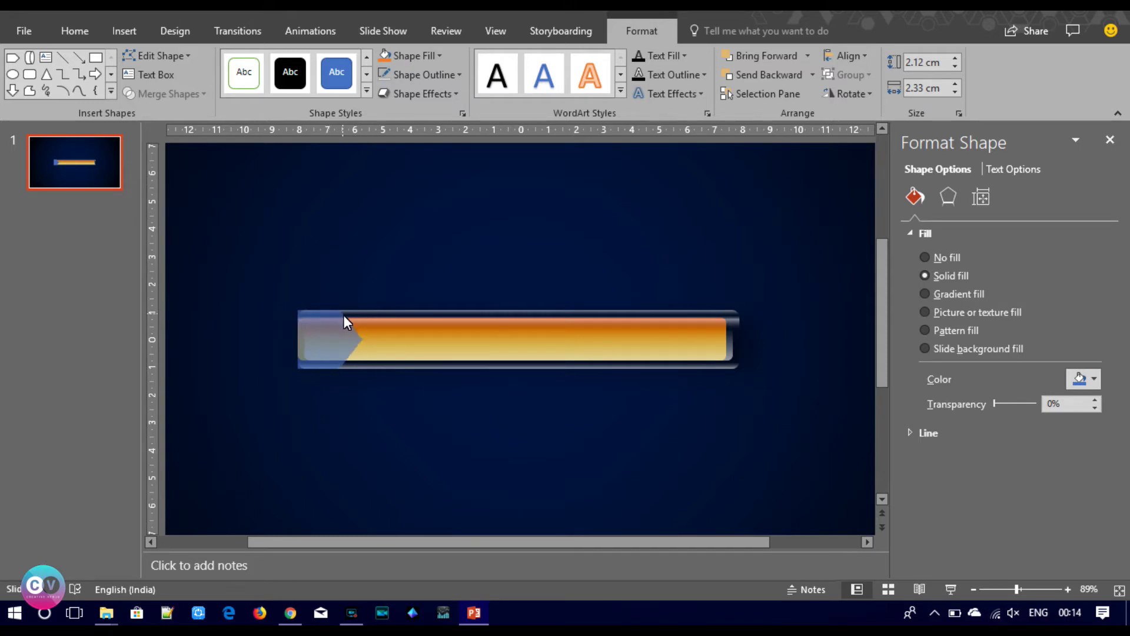
pyautogui.moveTo(343, 316); pyautogui.dragTo(344, 315)
pyautogui.click(383, 478)
pyautogui.doubleClick(347, 336)
pyautogui.click(962, 294)
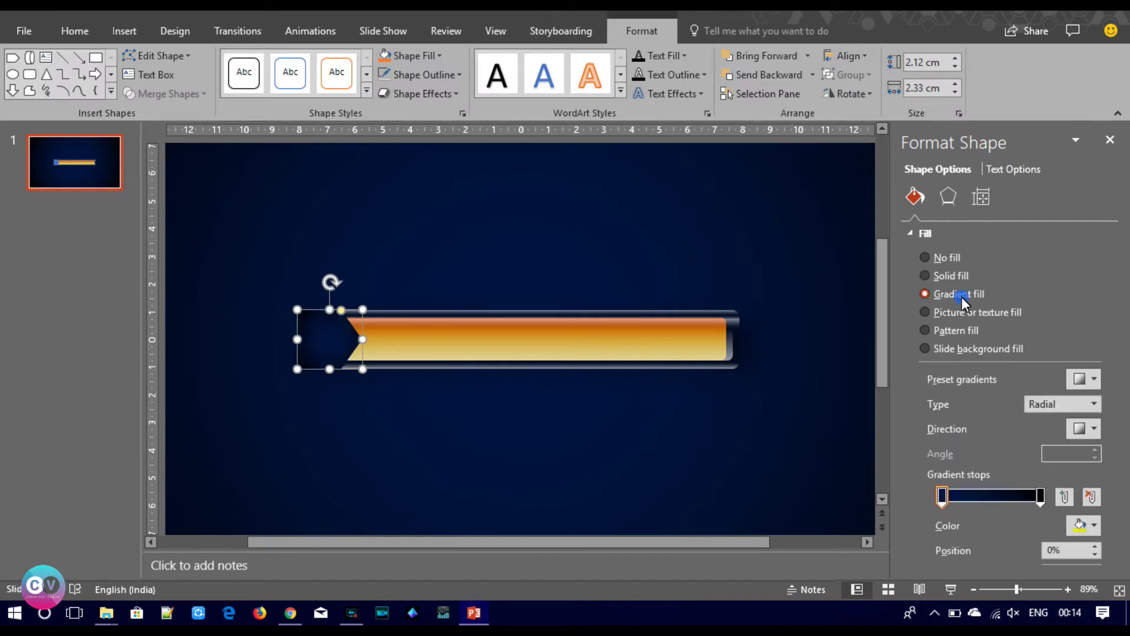
# Make the cap's gradient linear, add three more stops, and colour the last stop white.
pyautogui.click(1093, 403)
pyautogui.click(1046, 417)
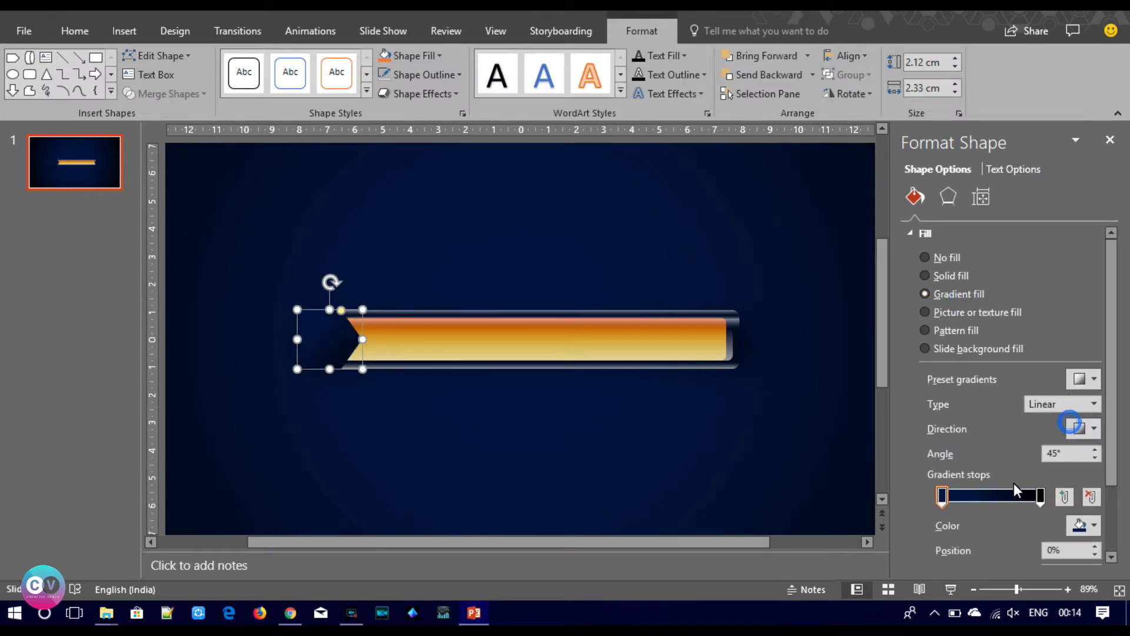
pyautogui.click(951, 497)
pyautogui.click(1020, 497)
pyautogui.click(1030, 499)
pyautogui.click(1041, 498)
pyautogui.click(1081, 525)
pyautogui.click(991, 351)
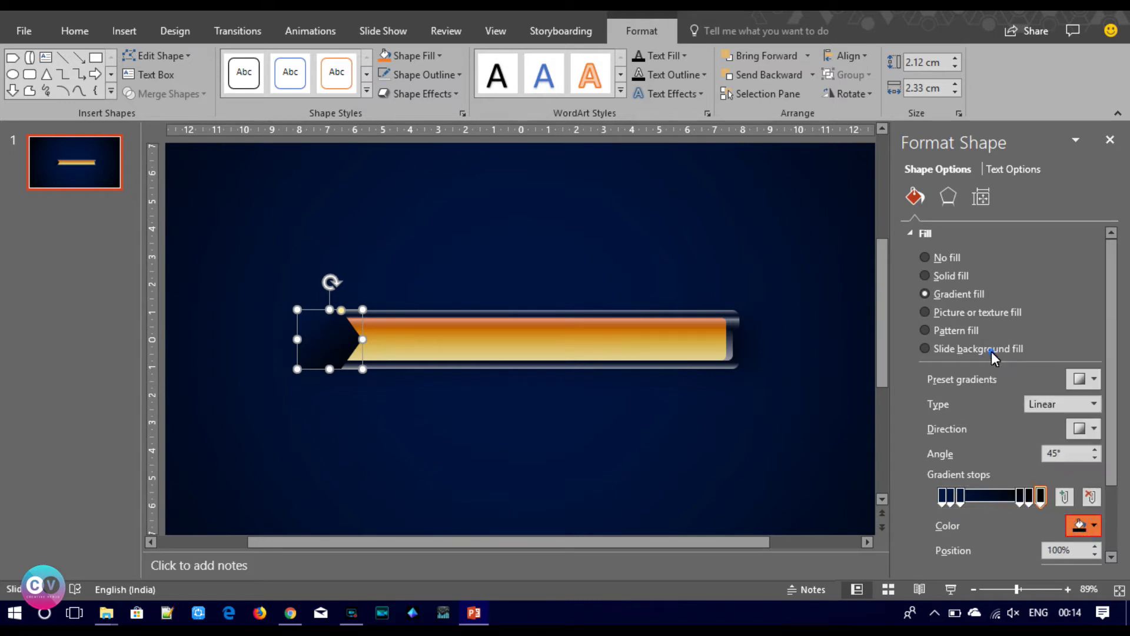
# Colour the 89% gradient stop light grey and the next stop a light colour.
pyautogui.click(1030, 499)
pyautogui.click(1092, 525)
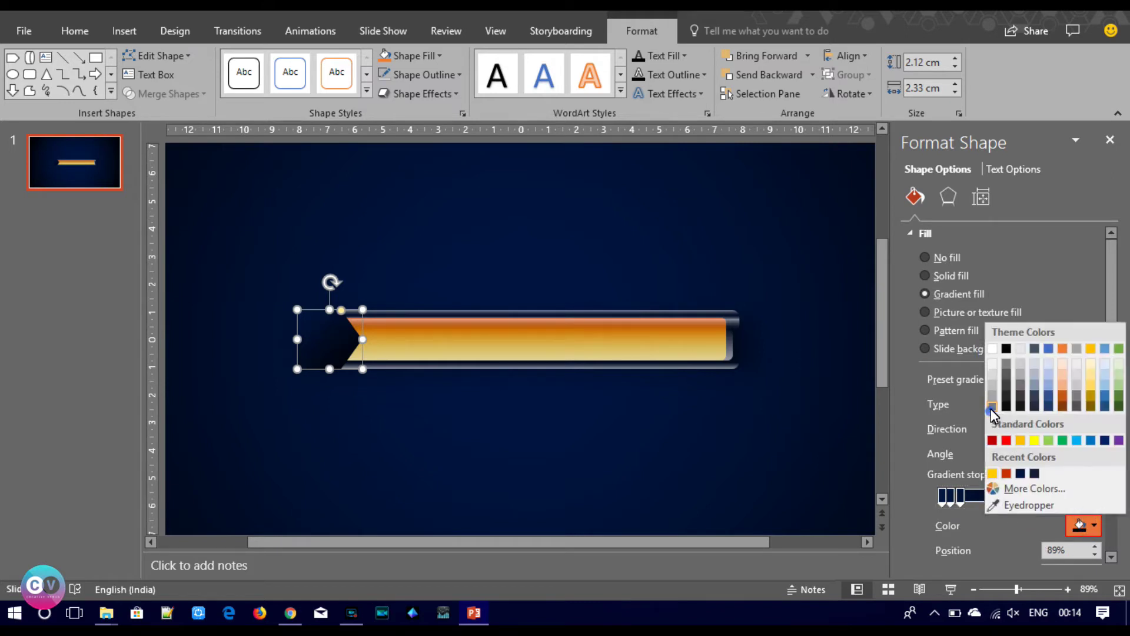
pyautogui.click(990, 408)
pyautogui.click(1018, 498)
pyautogui.click(1072, 524)
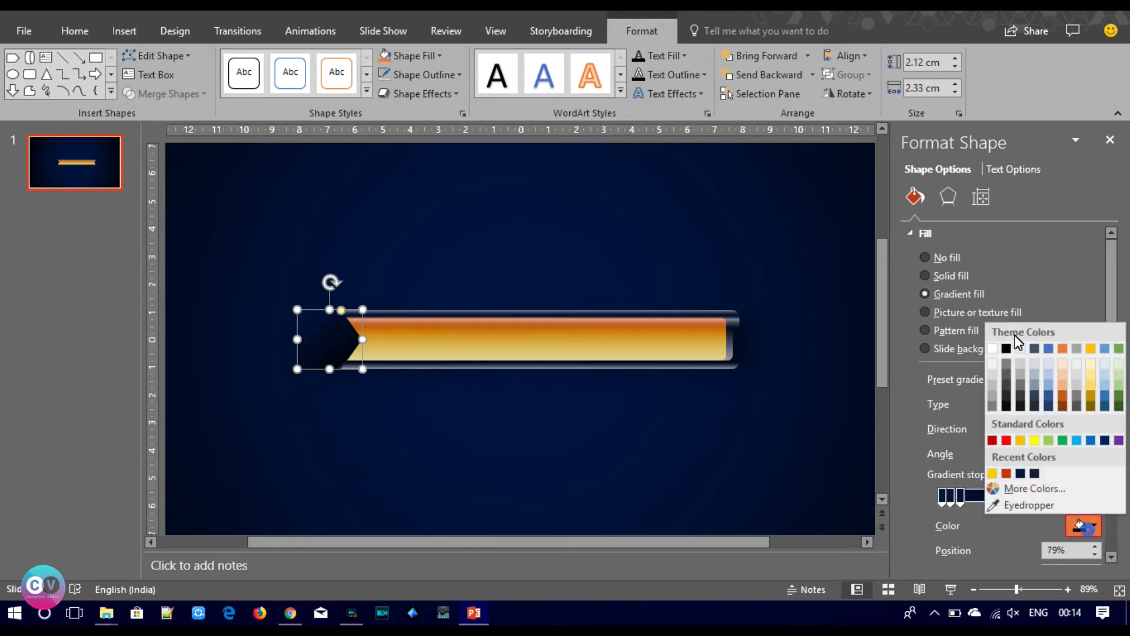
pyautogui.click(995, 362)
# Set the 19% stop white, the 9% stop light grey, and the leftmost stop white.
pyautogui.click(959, 497)
pyautogui.click(1080, 525)
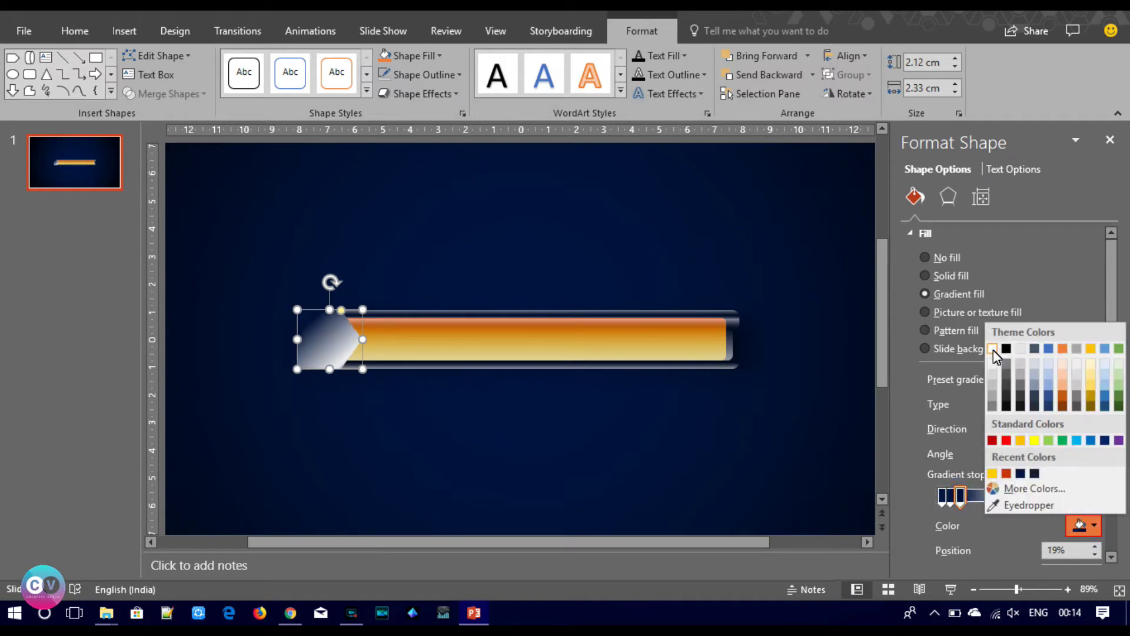
pyautogui.click(994, 350)
pyautogui.click(949, 497)
pyautogui.click(1082, 525)
pyautogui.click(992, 406)
pyautogui.click(941, 499)
pyautogui.click(1082, 524)
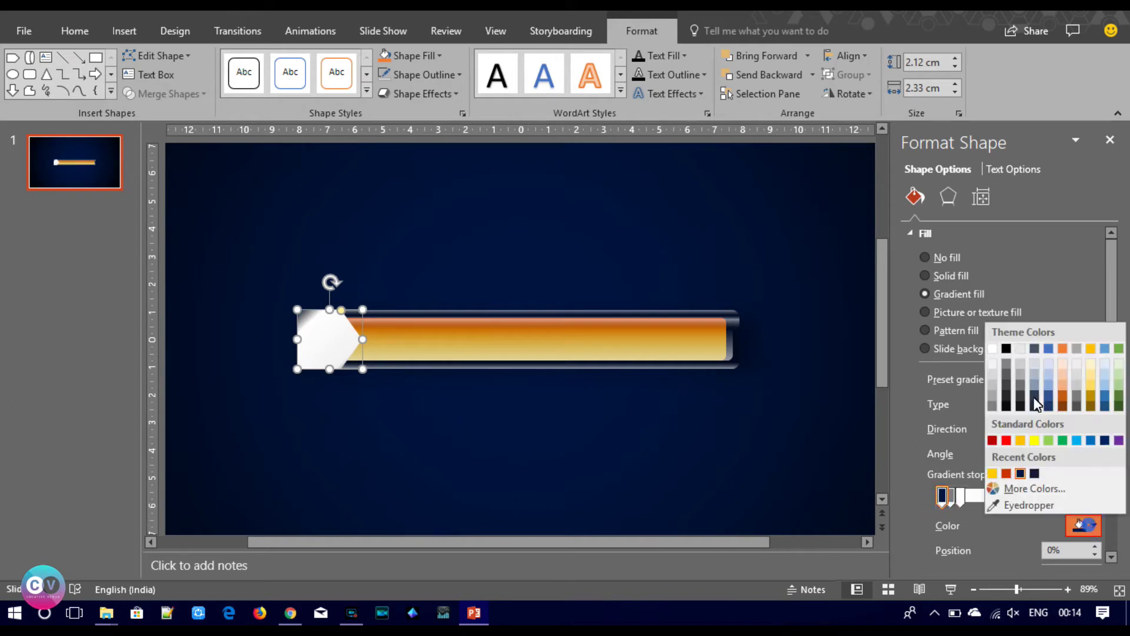
pyautogui.click(991, 351)
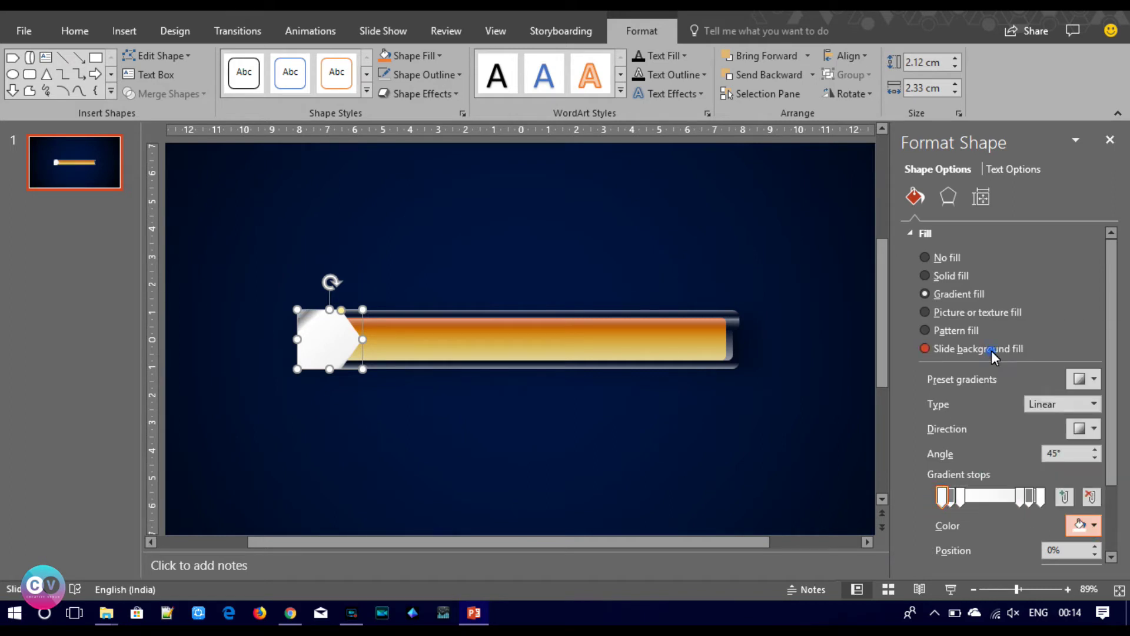
# Set the gradient direction to Linear Down so it runs top to bottom.
pyautogui.click(1082, 428)
pyautogui.click(993, 478)
pyautogui.scroll(-3, 977, 453)
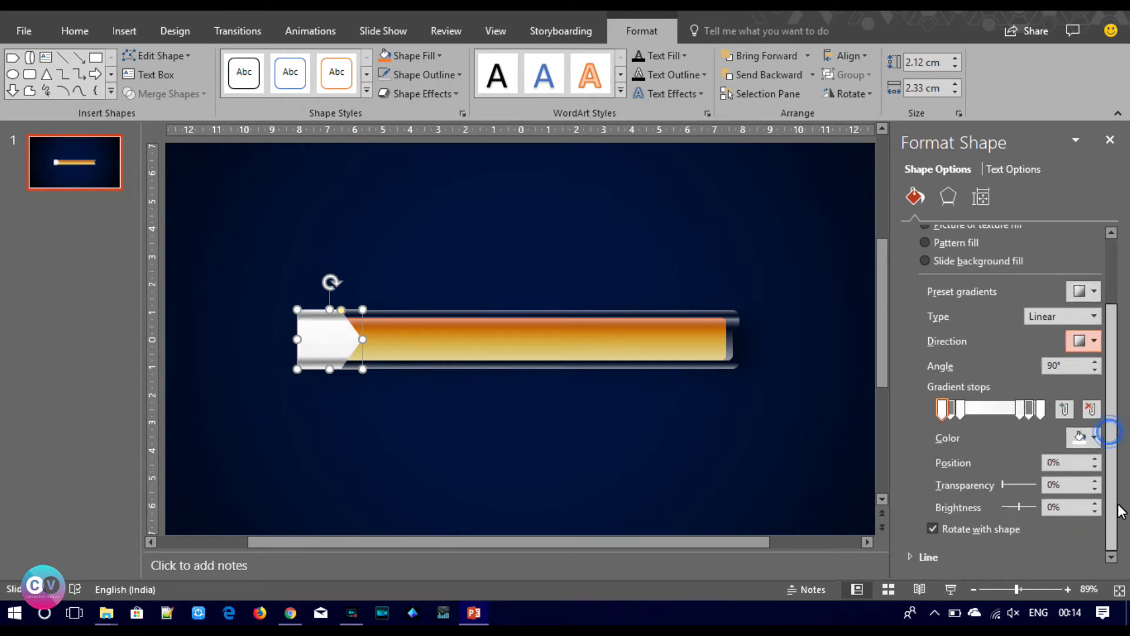
pyautogui.click(951, 412)
pyautogui.click(963, 414)
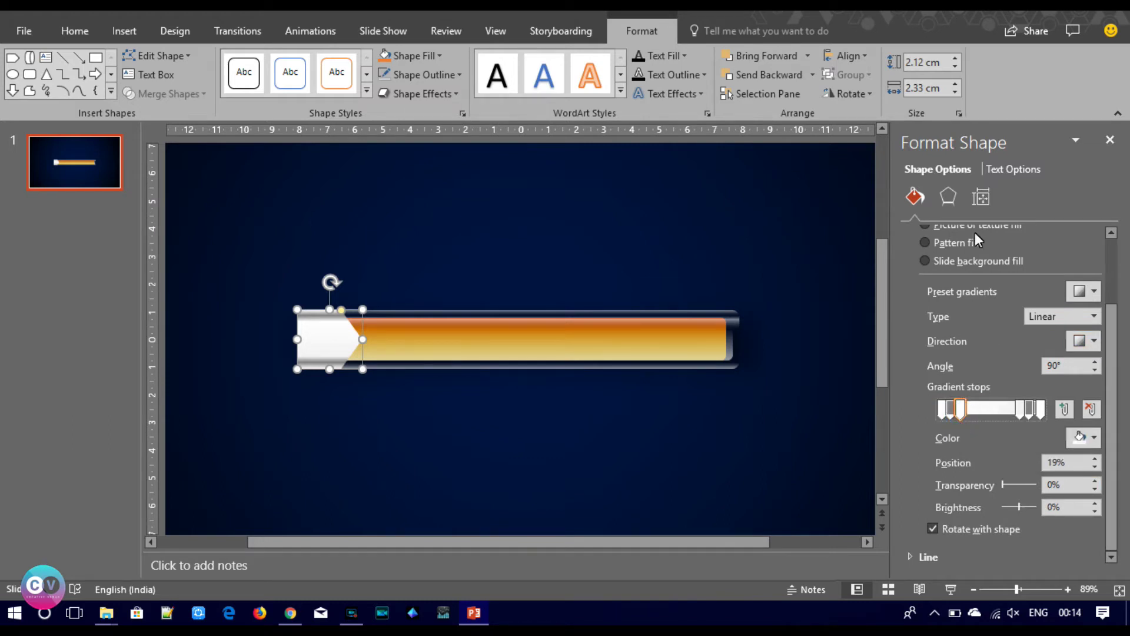
pyautogui.click(948, 197)
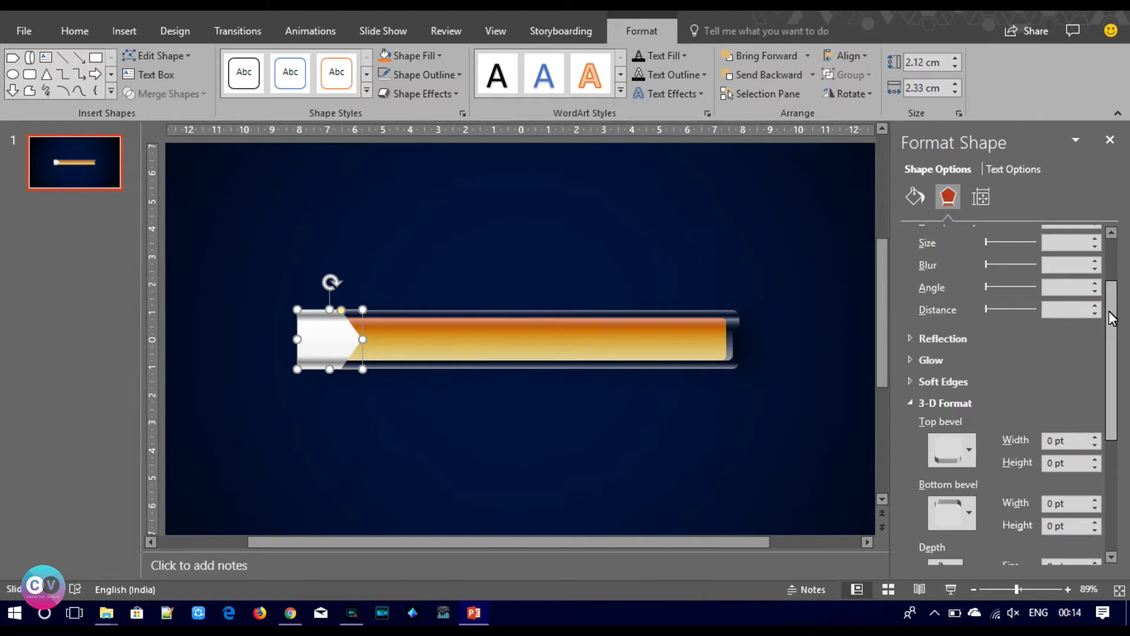
# Apply a 3-D material preset to the white arrow cap.
pyautogui.scroll(3, 1112, 324)
pyautogui.moveTo(1111, 313); pyautogui.dragTo(1118, 471)
pyautogui.click(959, 436)
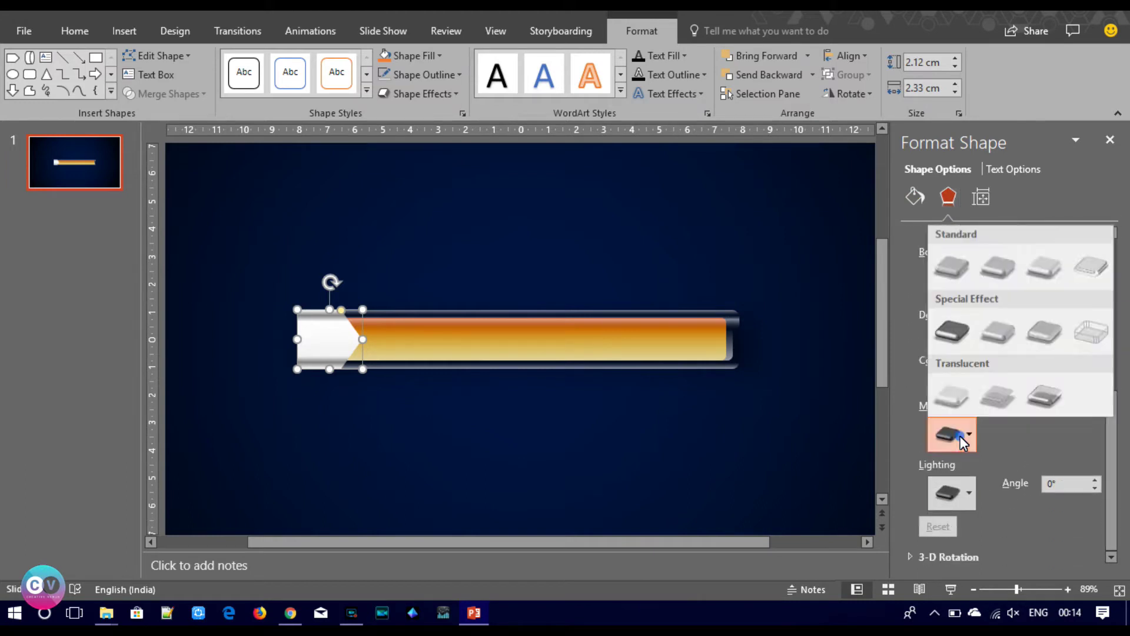
pyautogui.click(1091, 265)
# Give the cap an Offset Right shadow with blur raised to about 30 pt.
pyautogui.scroll(5, 1109, 447)
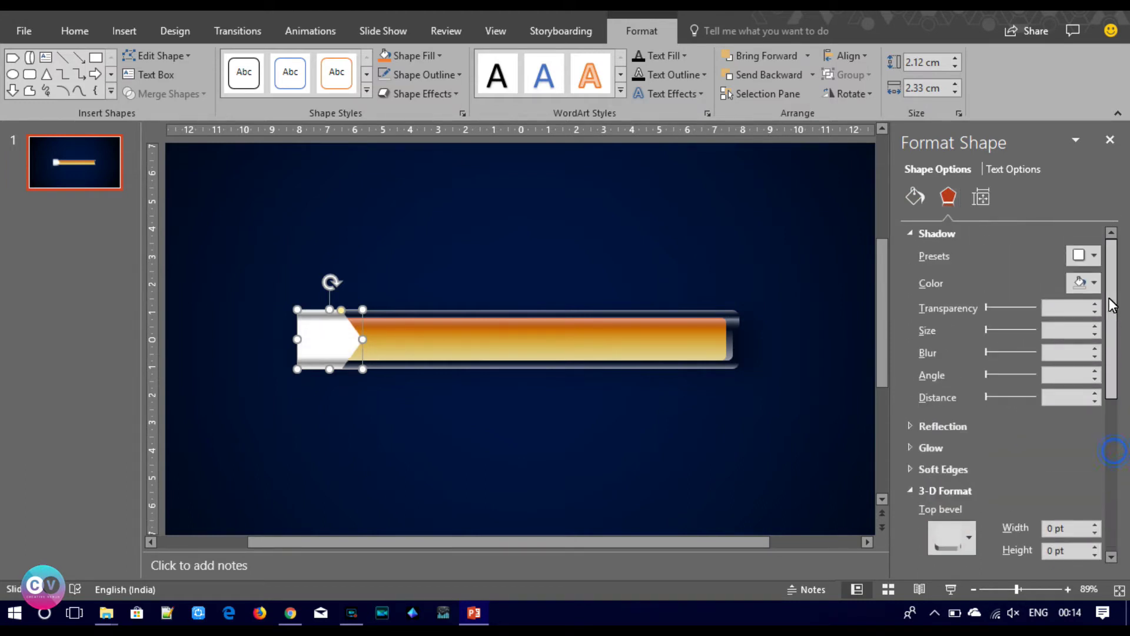
pyautogui.click(1086, 259)
pyautogui.click(997, 419)
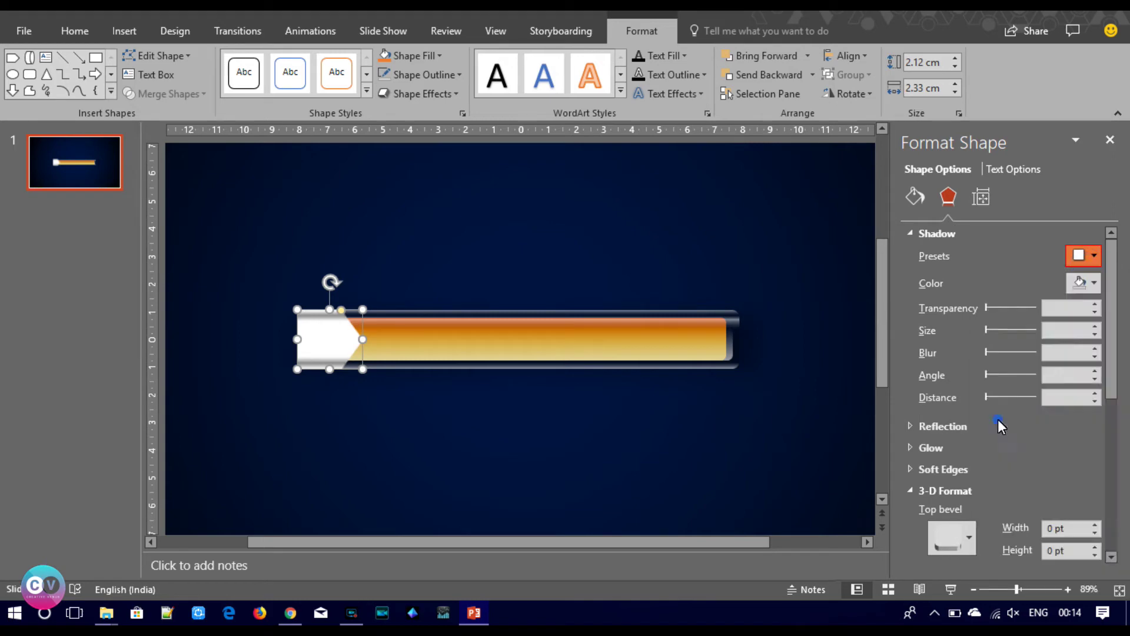
pyautogui.moveTo(988, 353); pyautogui.dragTo(1001, 353)
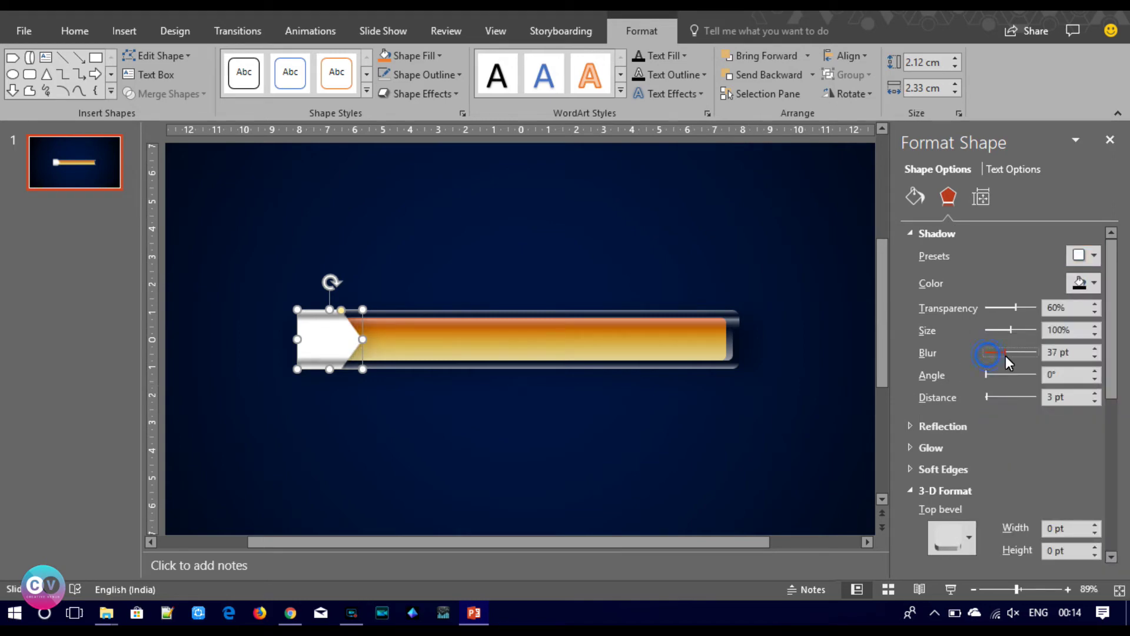
pyautogui.click(1095, 354)
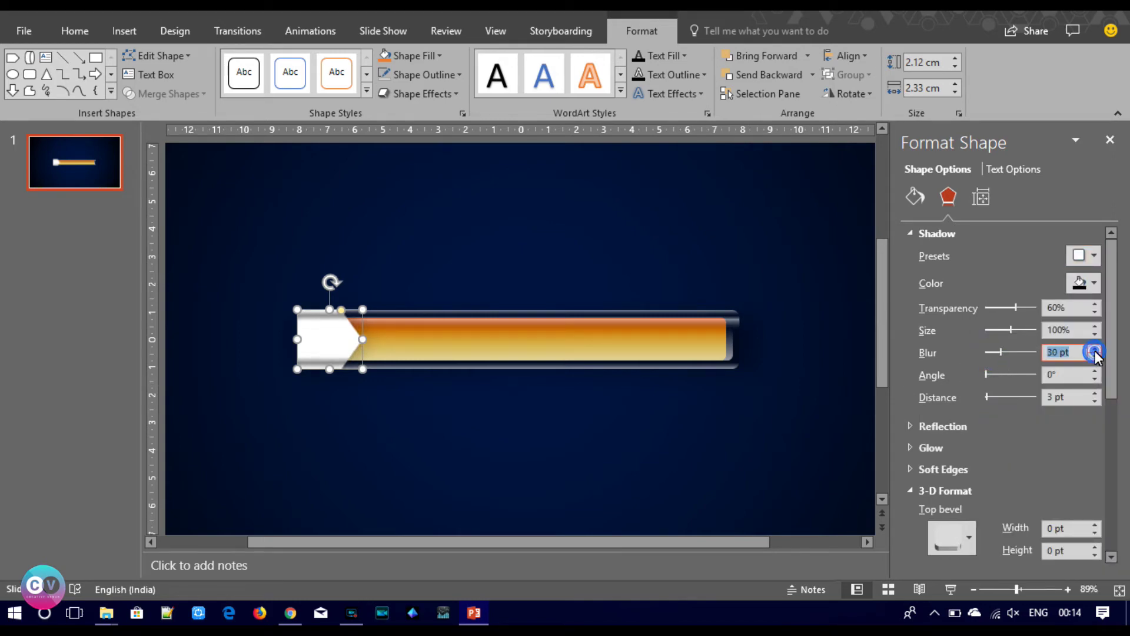
pyautogui.click(693, 405)
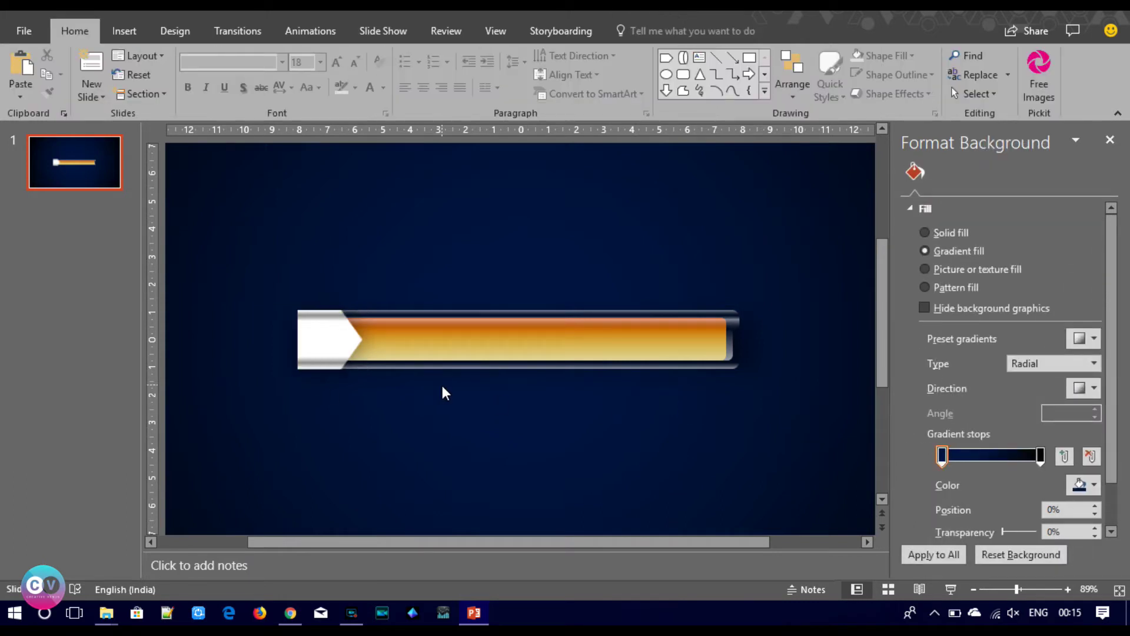
pyautogui.click(324, 346)
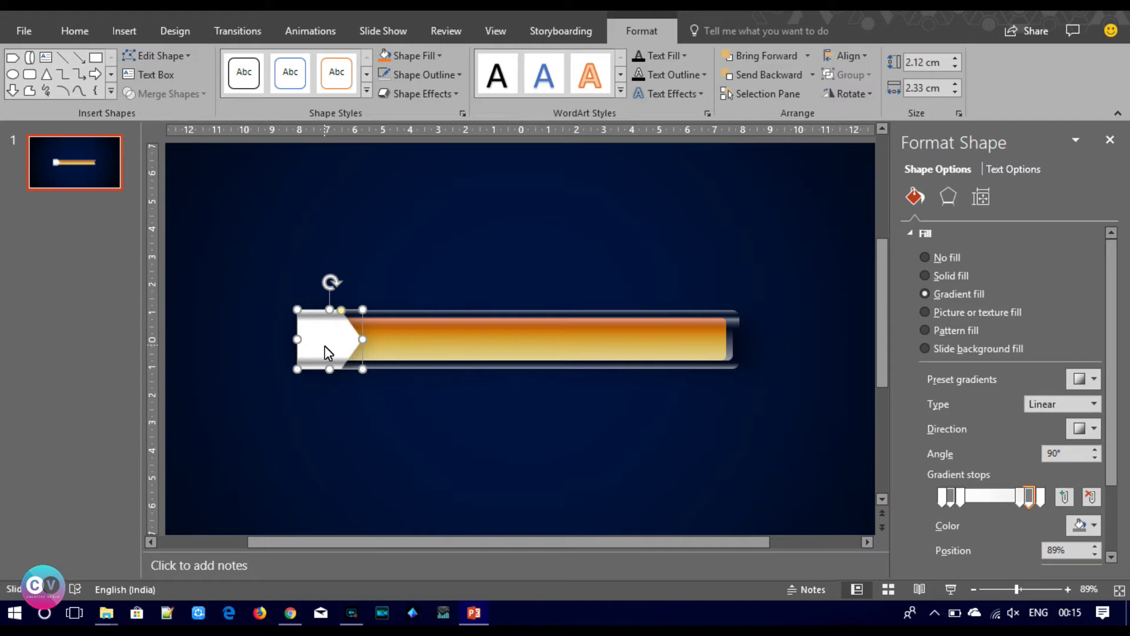
pyautogui.click(328, 392)
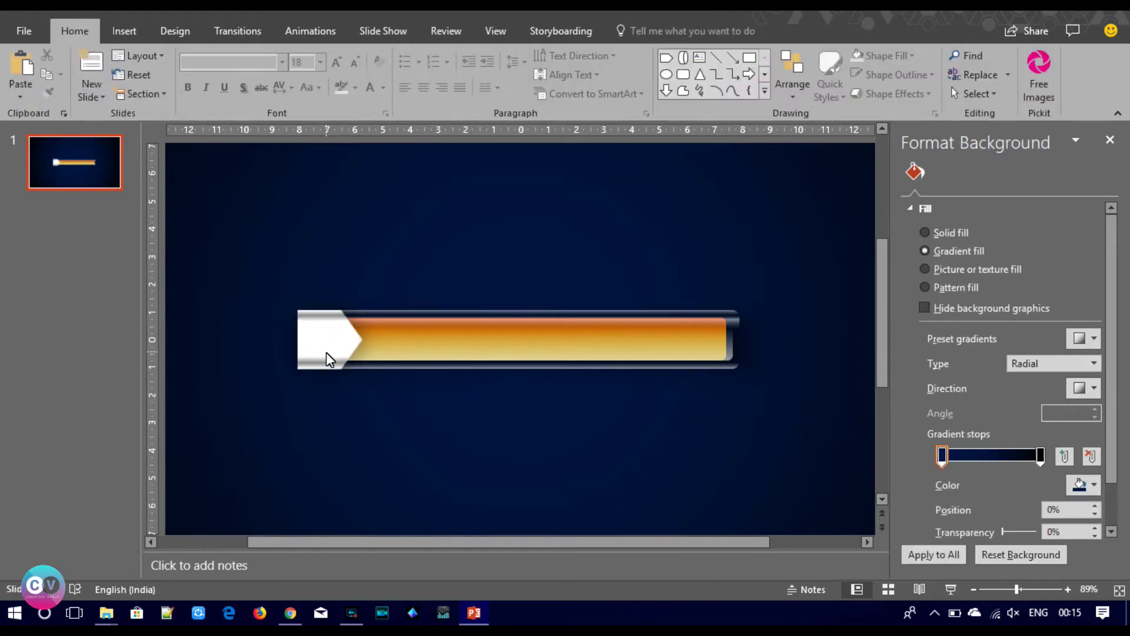
pyautogui.click(132, 33)
# Draw a small rectangle at the bar's right end and copy the arrow cap's glossy format onto it.
pyautogui.click(282, 70)
pyautogui.click(364, 133)
pyautogui.moveTo(732, 311); pyautogui.dragTo(747, 367)
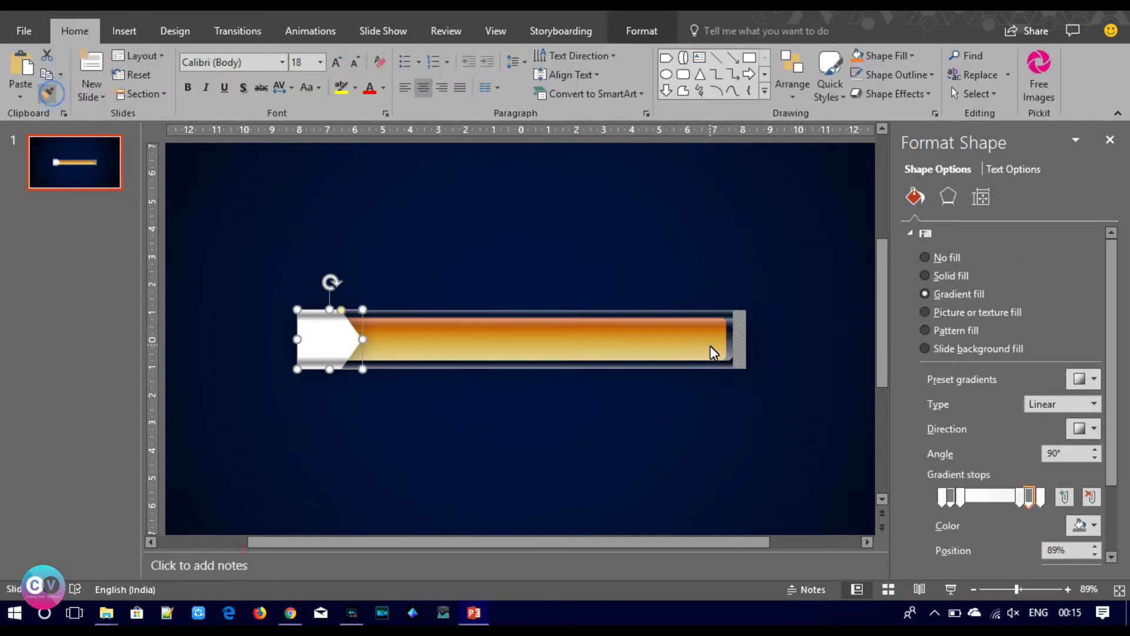
pyautogui.click(740, 353)
pyautogui.click(786, 388)
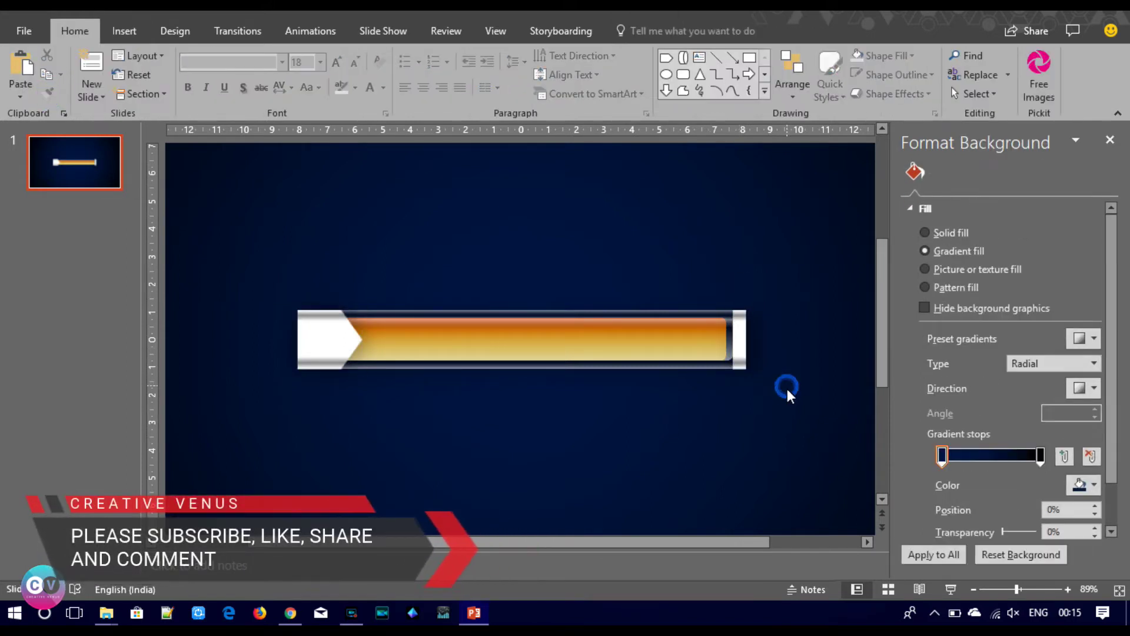
# Move the white rectangle just right of the bar.
pyautogui.click(743, 356)
pyautogui.moveTo(747, 354); pyautogui.dragTo(771, 355)
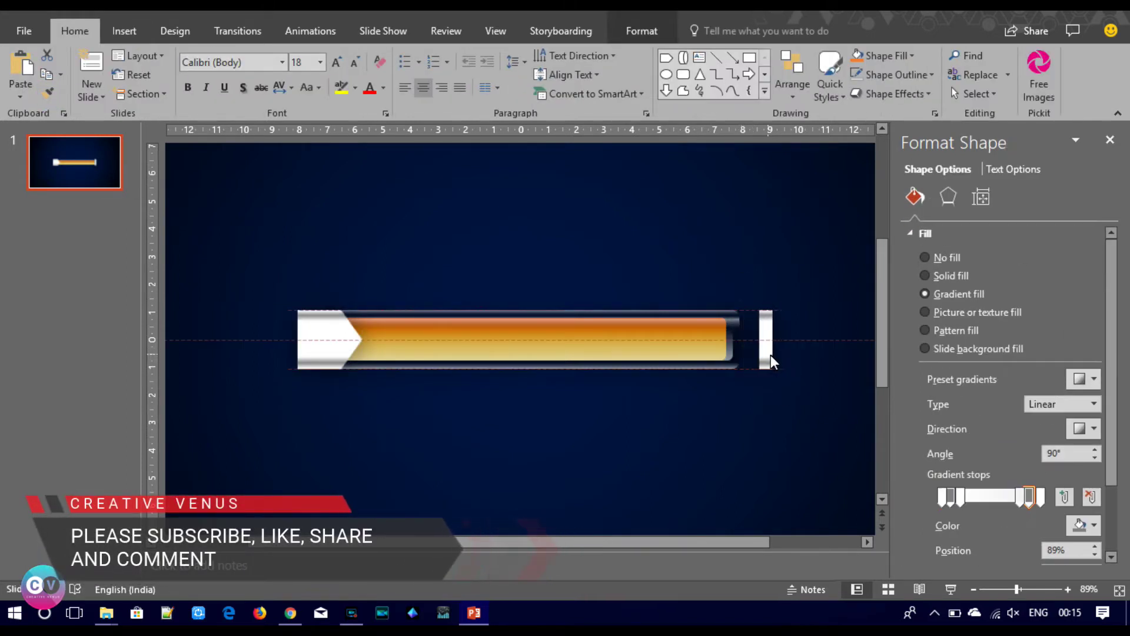
pyautogui.click(726, 366)
pyautogui.click(739, 365)
pyautogui.click(742, 340)
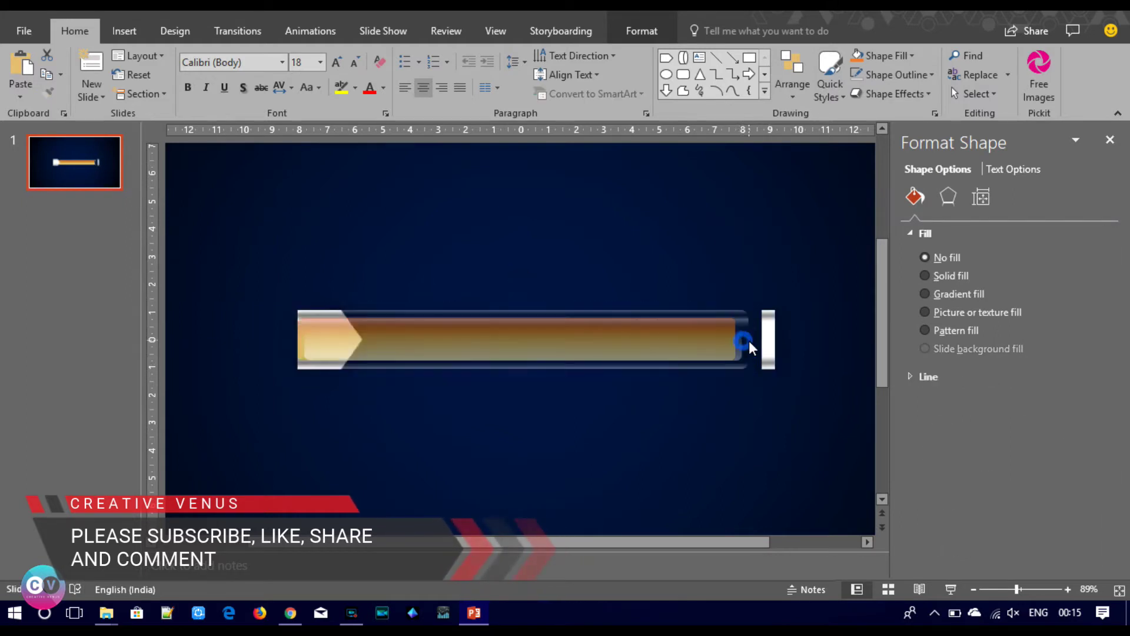
# Lengthen the bar's gradient frame slightly to the right.
pyautogui.click(748, 343)
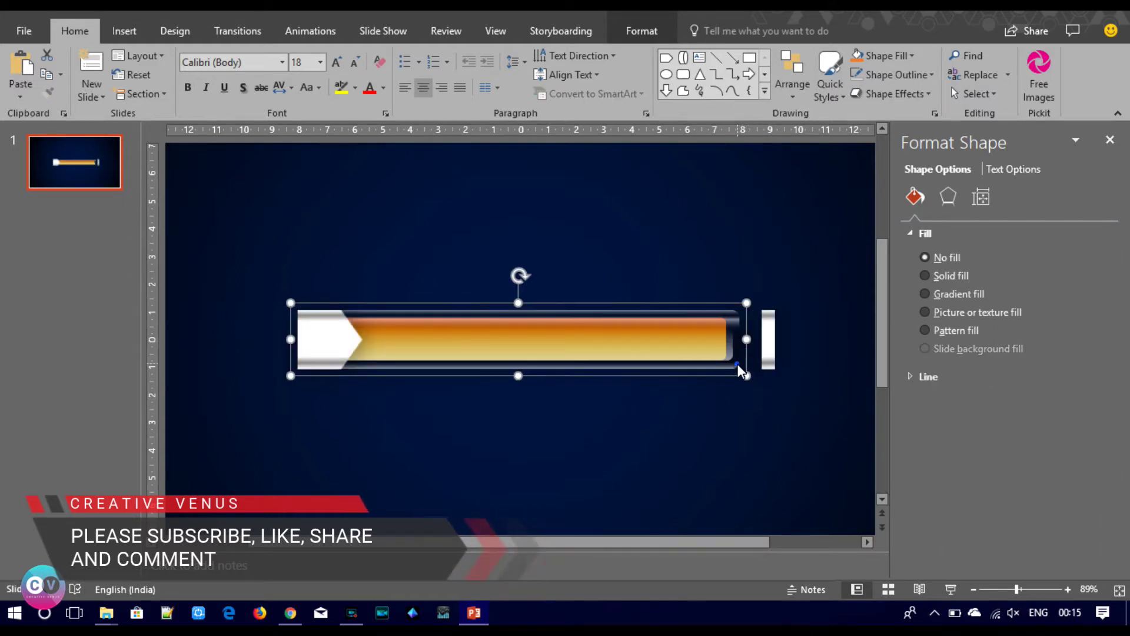
pyautogui.click(738, 362)
pyautogui.moveTo(740, 340); pyautogui.dragTo(749, 340)
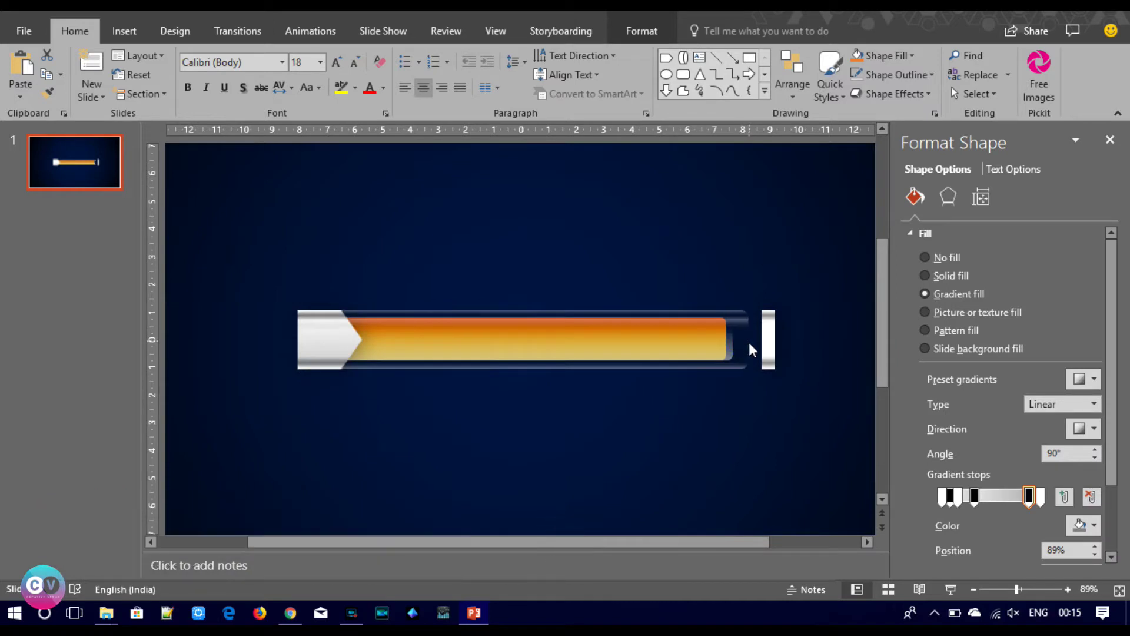
pyautogui.click(754, 426)
# Fit the white end cap flush on the bar's right end and marquee-select all bar parts.
pyautogui.click(768, 342)
pyautogui.moveTo(768, 341); pyautogui.dragTo(751, 343)
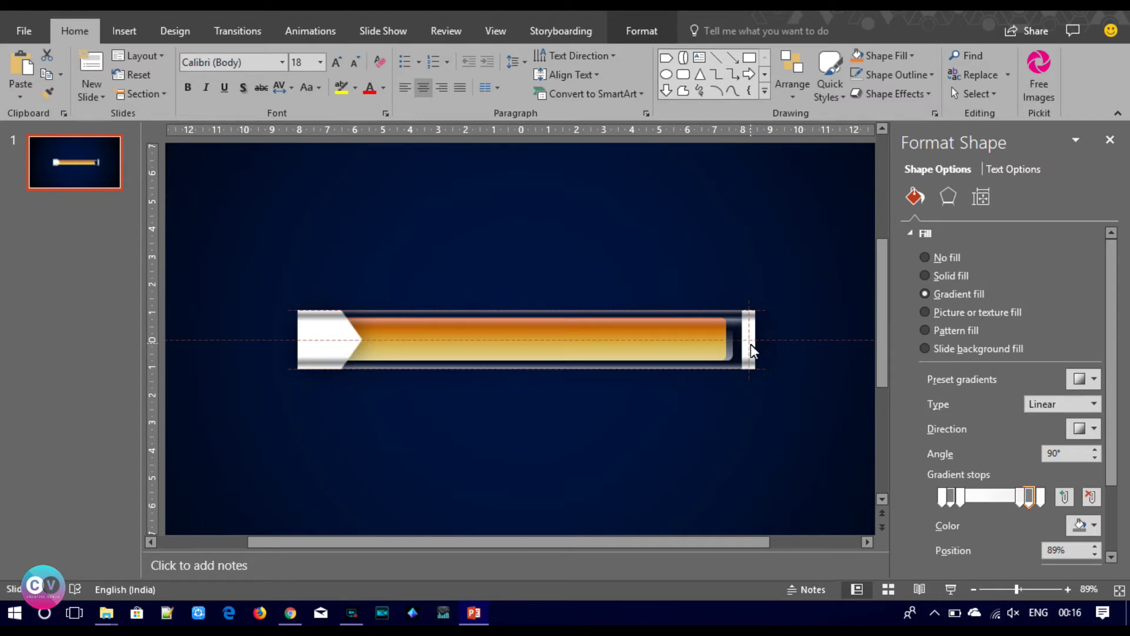
pyautogui.click(803, 406)
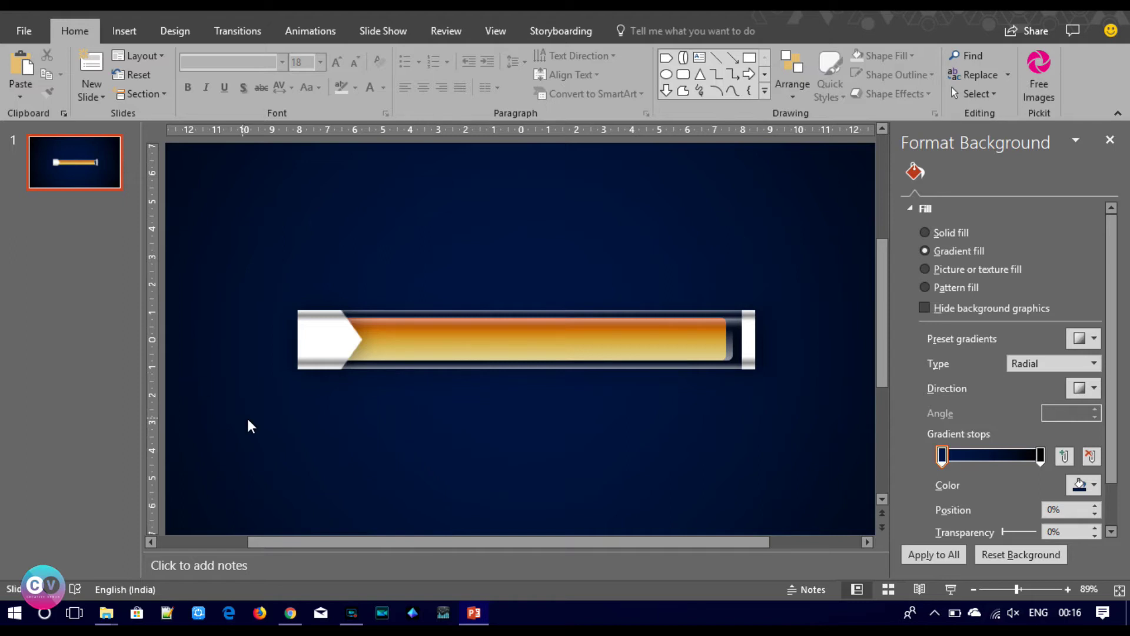
pyautogui.moveTo(246, 417); pyautogui.dragTo(807, 286)
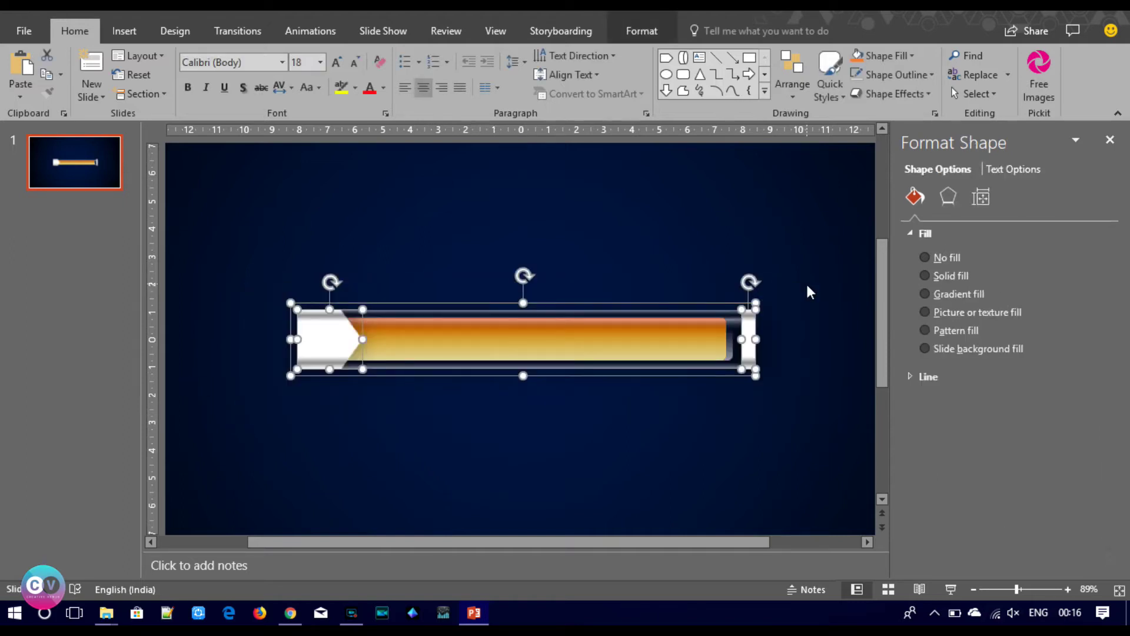
# Group the bar's parts with Ctrl+G and move the group up near the slide top.
pyautogui.hotkey('ctrl', 'g')
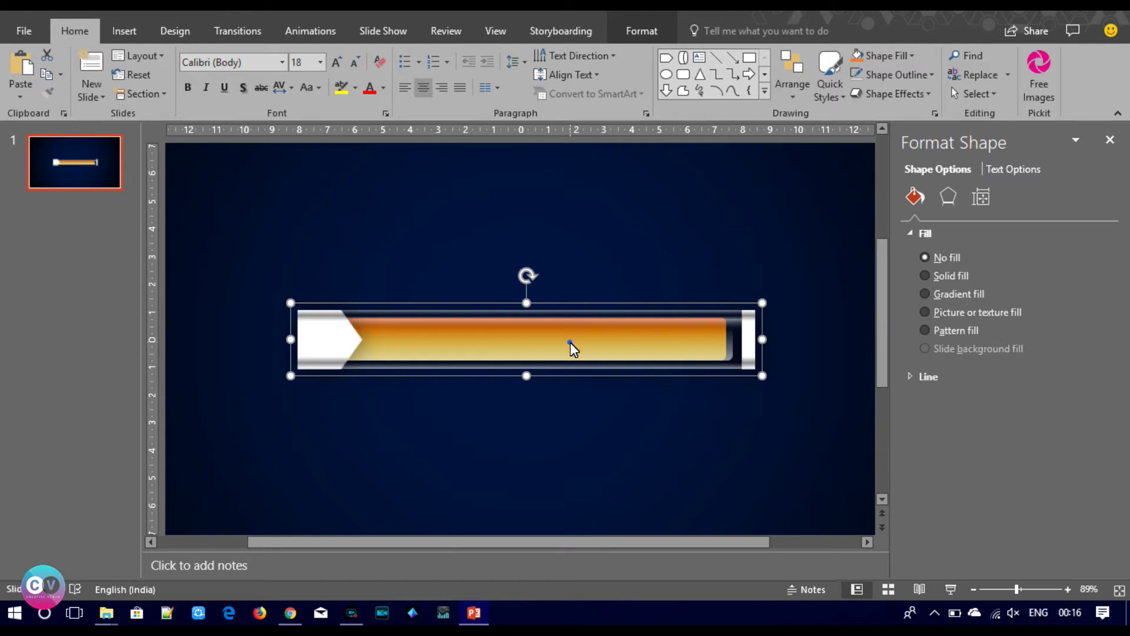
pyautogui.moveTo(570, 342); pyautogui.dragTo(579, 234)
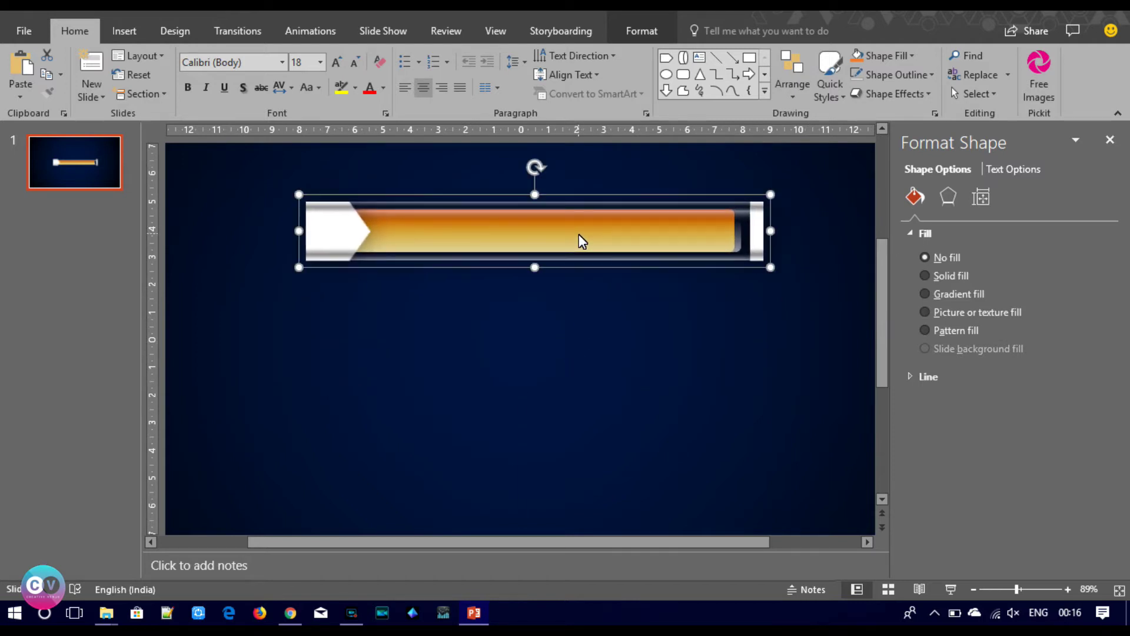
pyautogui.click(641, 30)
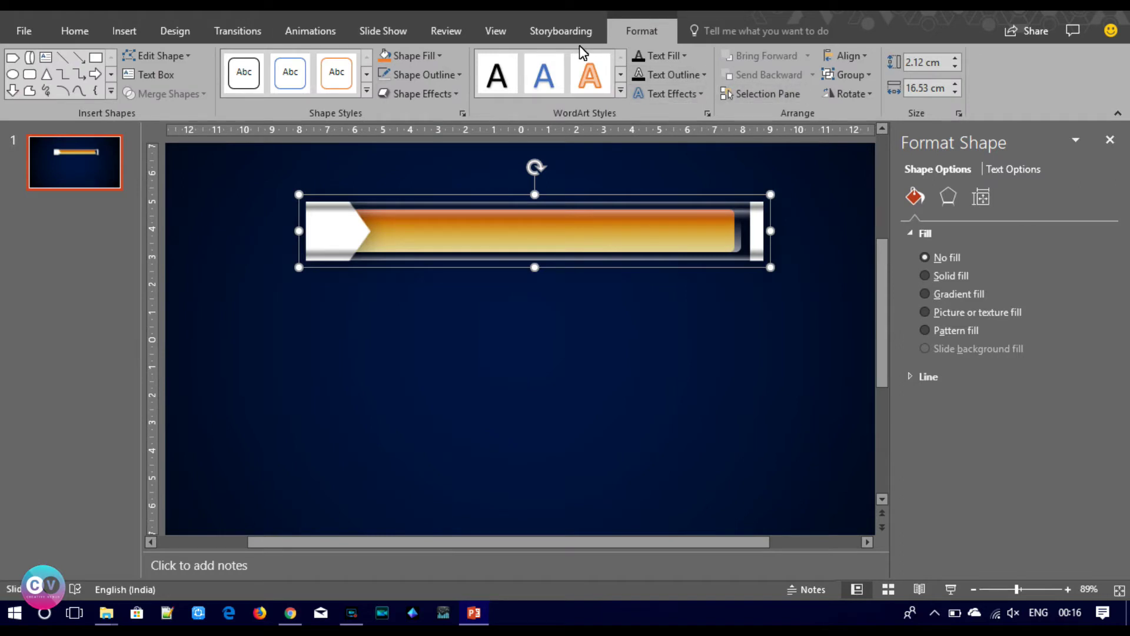
# Open the Selection Pane from Home > Select.
pyautogui.click(74, 31)
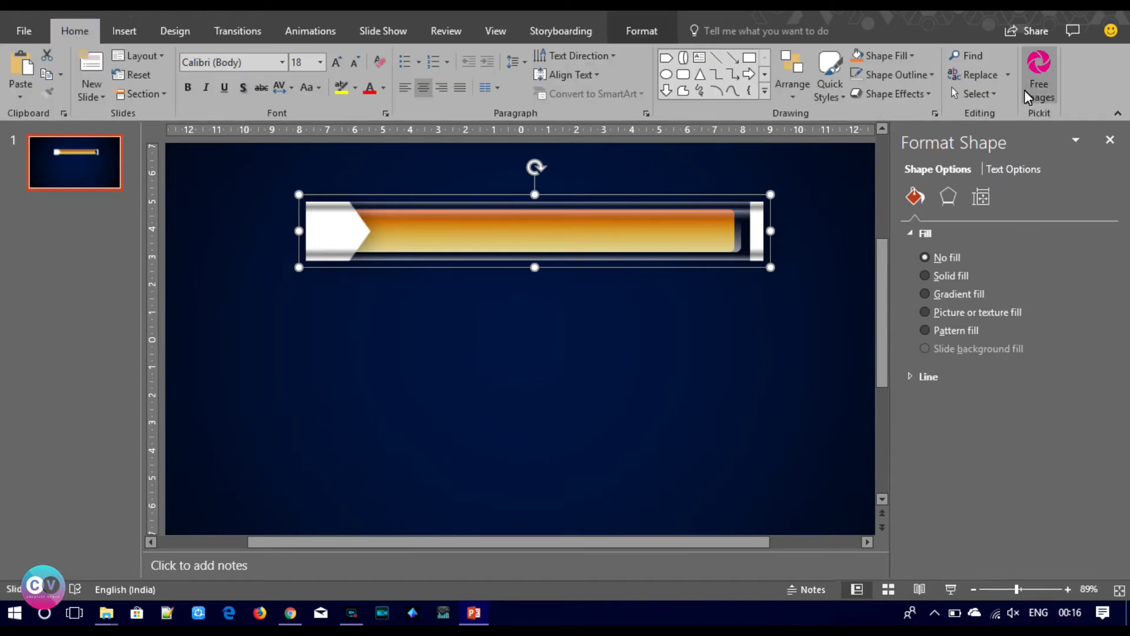
pyautogui.click(976, 94)
pyautogui.click(982, 154)
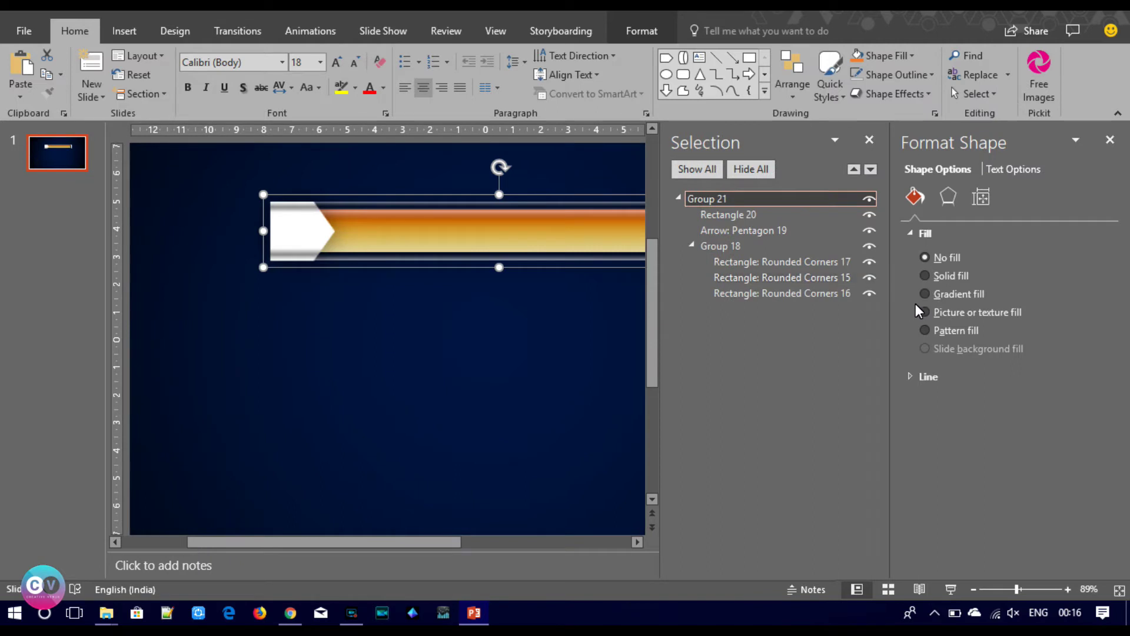
# Select Rounded Corners 16 inside the bar group in the Selection Pane.
pyautogui.click(758, 232)
pyautogui.click(750, 216)
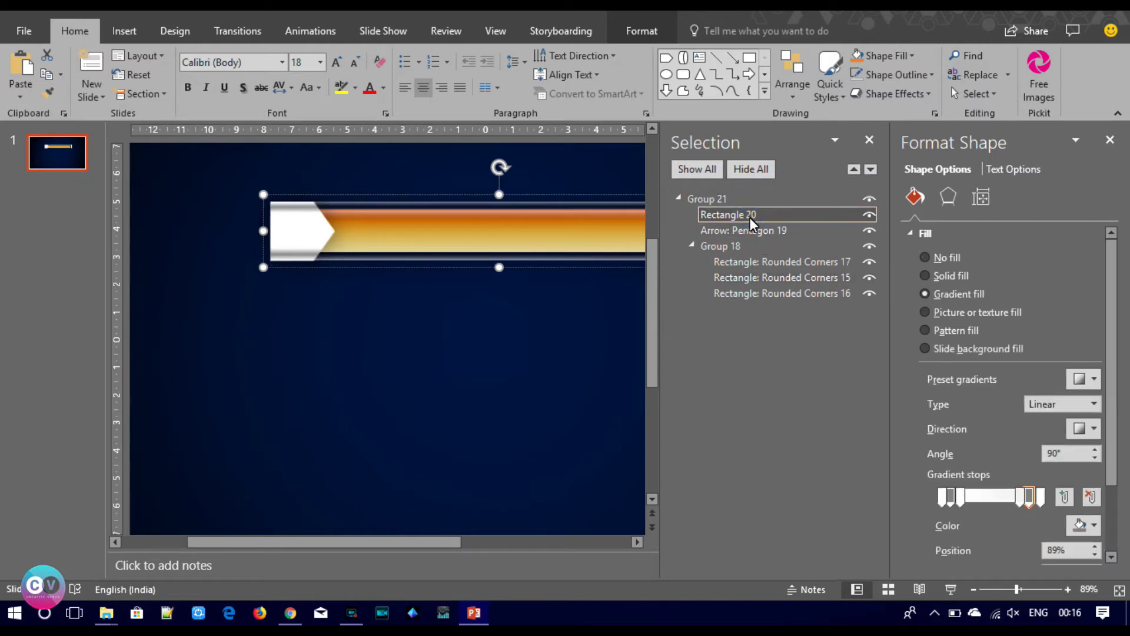
pyautogui.click(759, 273)
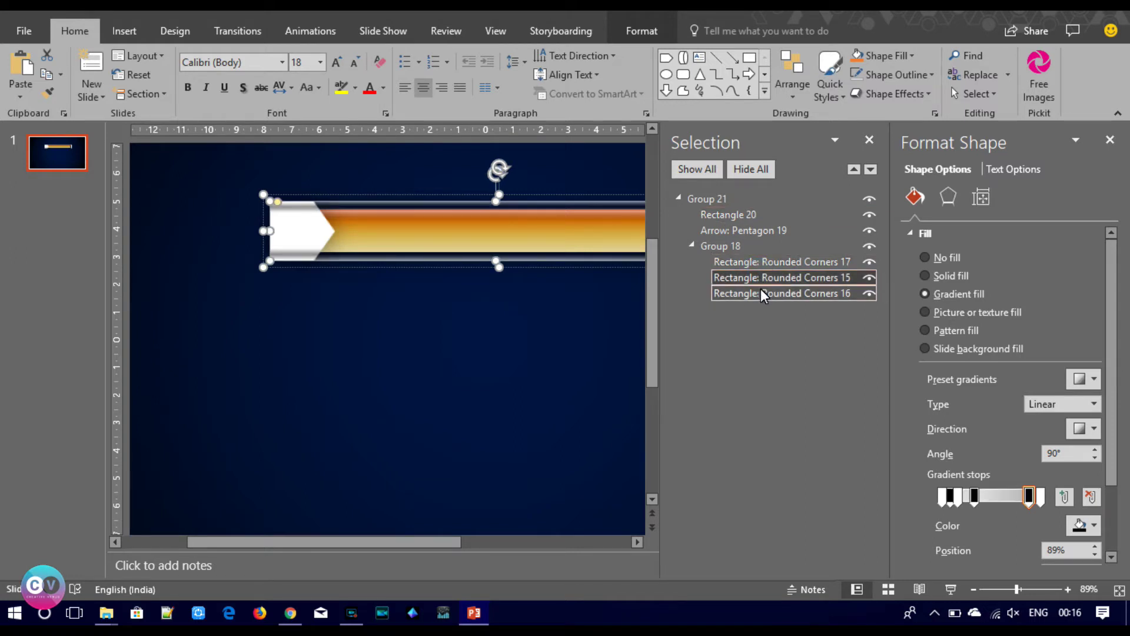
pyautogui.click(761, 293)
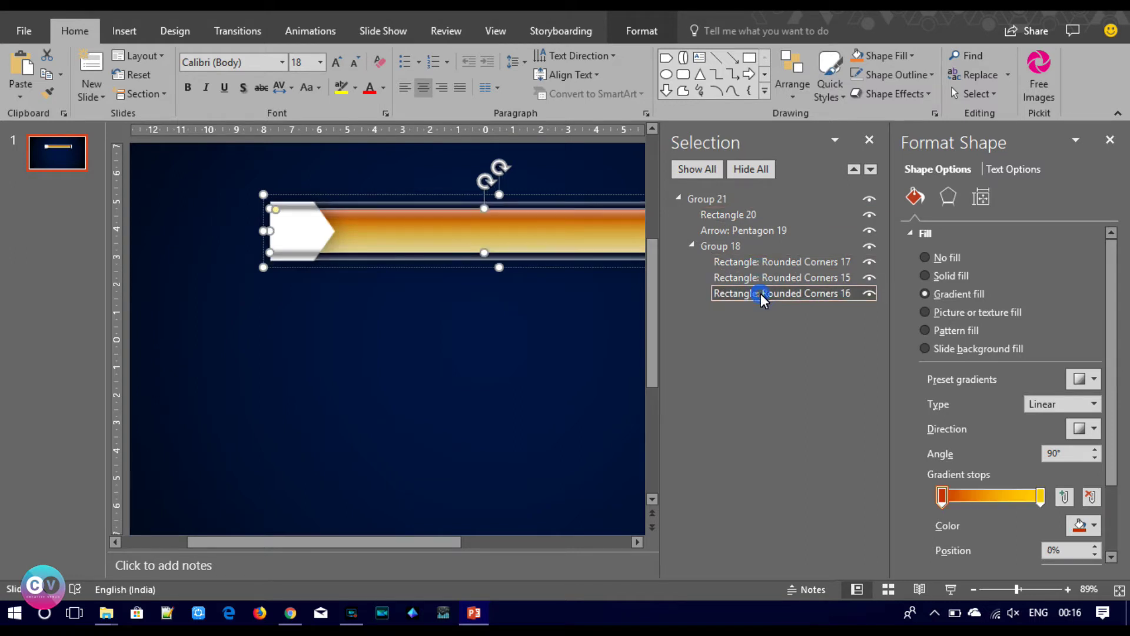
# Add a glow to the inner bar and colour it yellow.
pyautogui.click(948, 196)
pyautogui.scroll(-3, 971, 347)
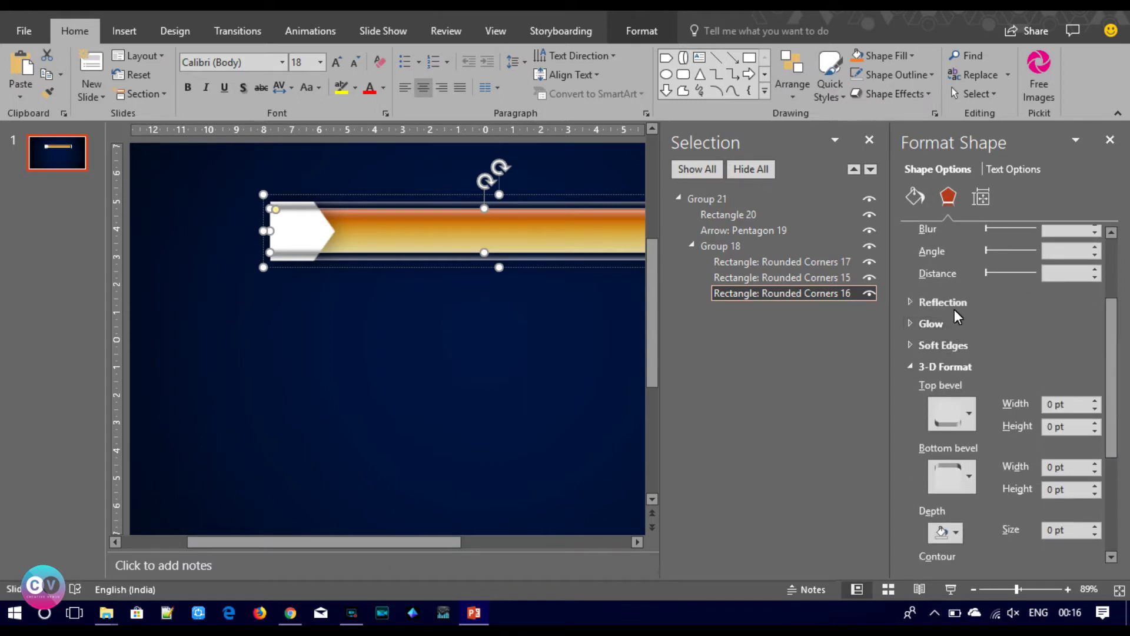
pyautogui.click(944, 323)
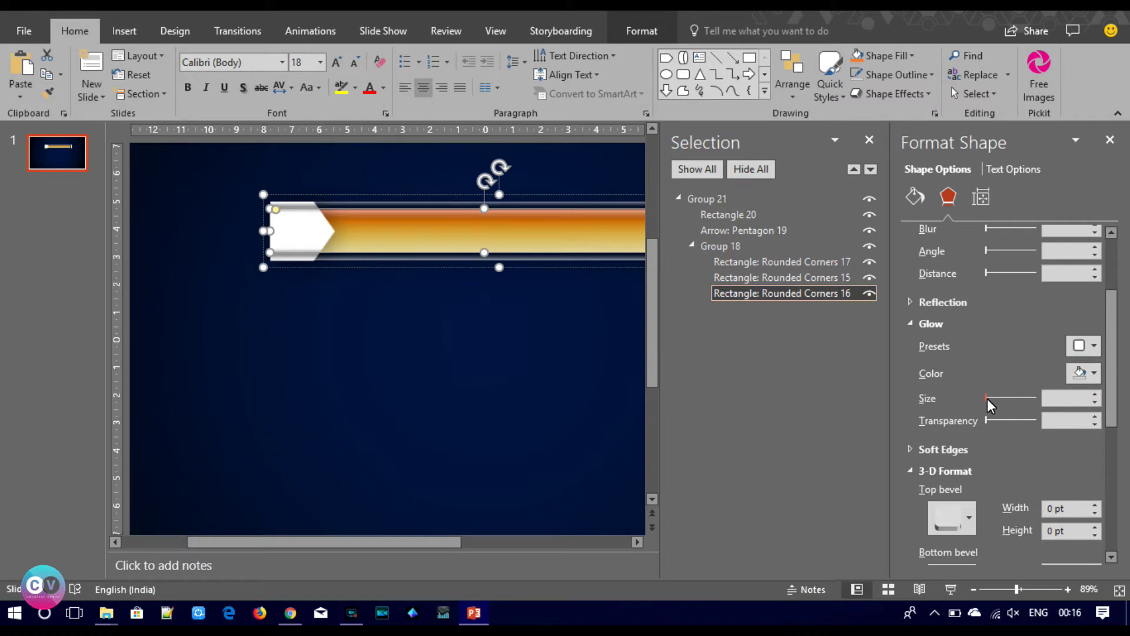
pyautogui.moveTo(987, 398); pyautogui.dragTo(1001, 399)
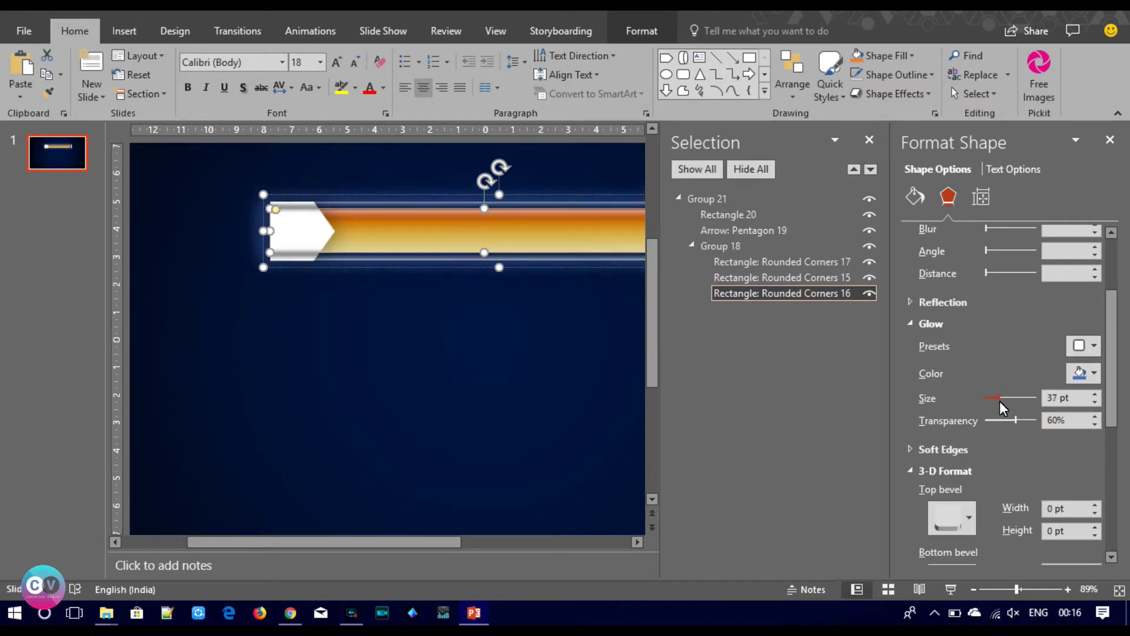
pyautogui.click(1088, 373)
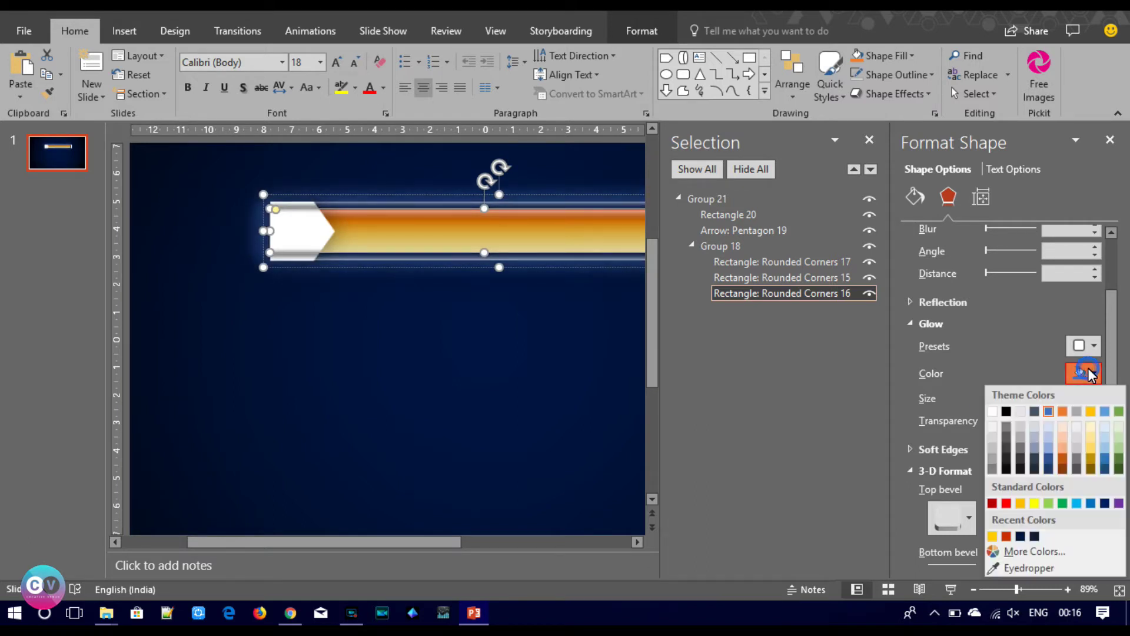
pyautogui.click(992, 536)
pyautogui.moveTo(997, 401)
pyautogui.mouseDown()
pyautogui.moveTo(987, 402)
pyautogui.moveTo(999, 402)
pyautogui.mouseUp()
# Fine-tune the yellow glow to 9 pt size and 60% transparency.
pyautogui.click(1095, 403)
pyautogui.click(1095, 403)
pyautogui.click(1095, 403)
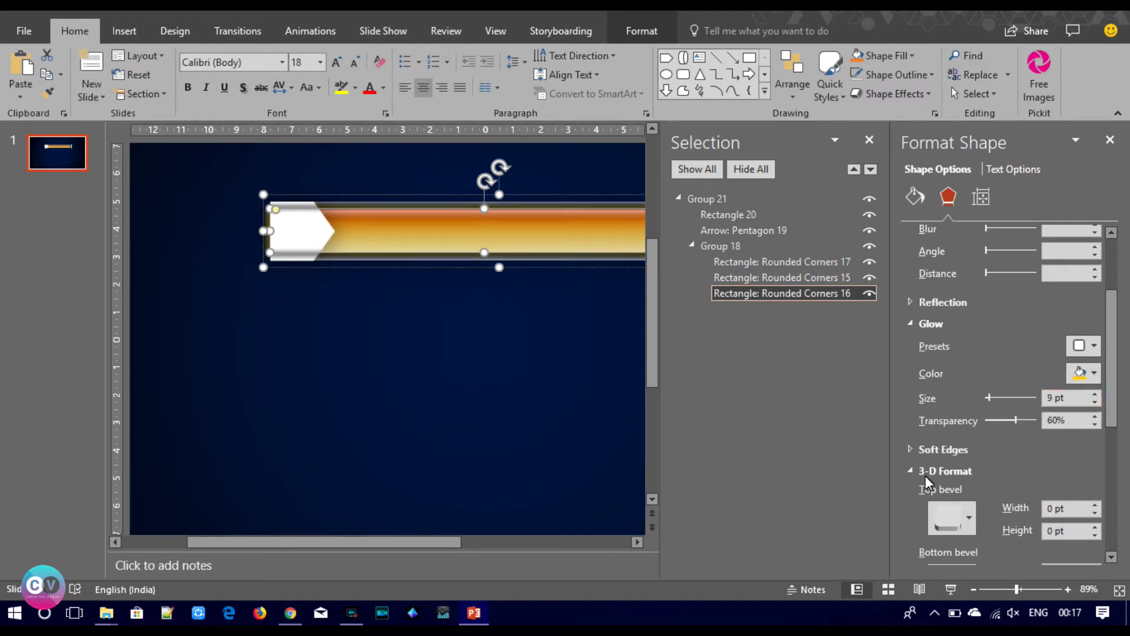
pyautogui.click(1080, 382)
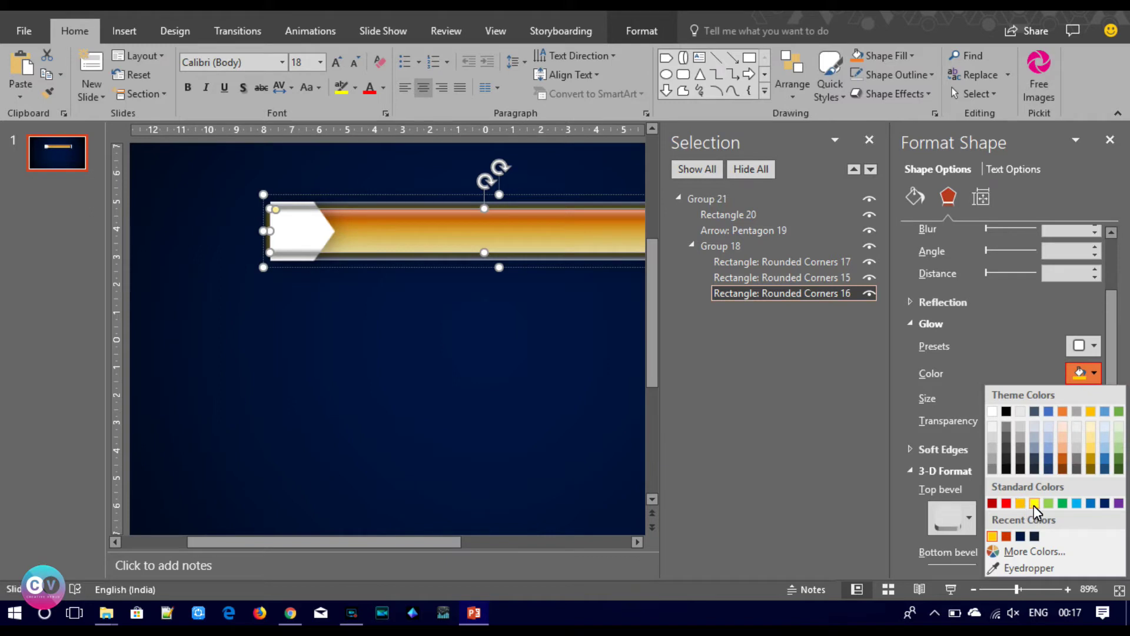
pyautogui.click(1034, 505)
pyautogui.moveTo(1013, 422); pyautogui.dragTo(1013, 424)
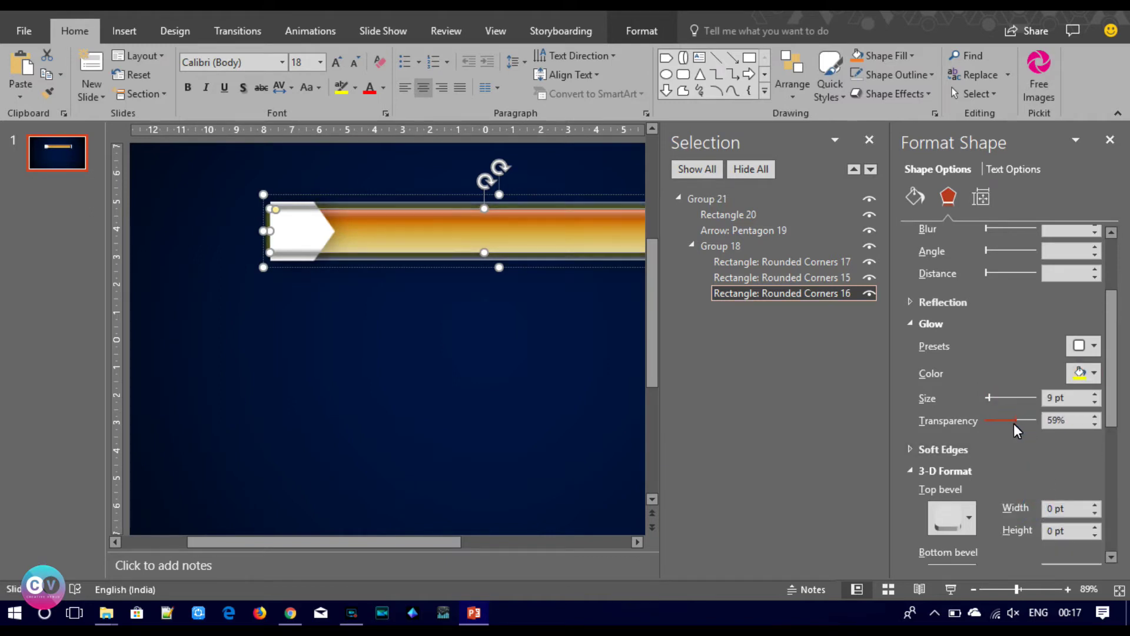
pyautogui.click(1095, 417)
pyautogui.click(1094, 403)
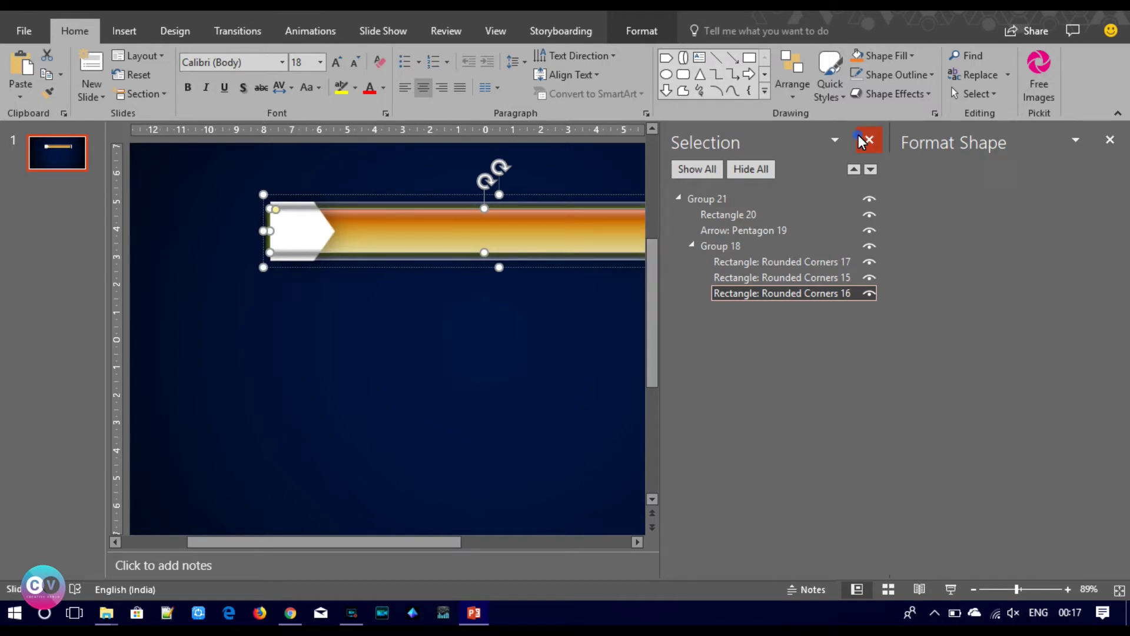
# Close the Selection Pane and nudge the white arrow cap slightly left.
pyautogui.click(868, 139)
pyautogui.click(669, 345)
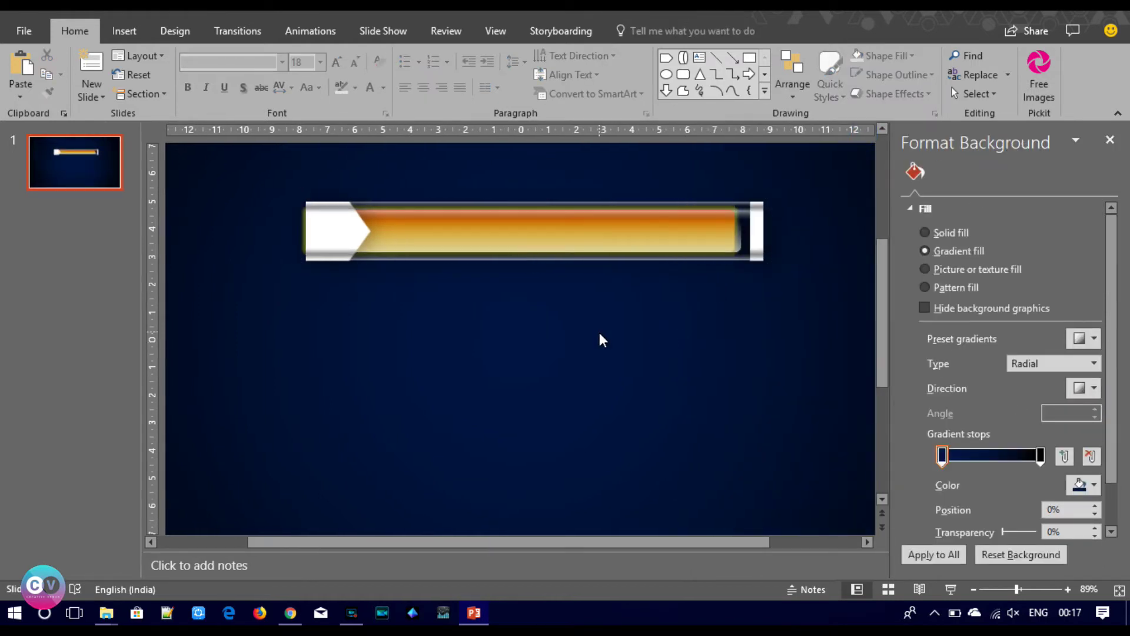
pyautogui.click(339, 232)
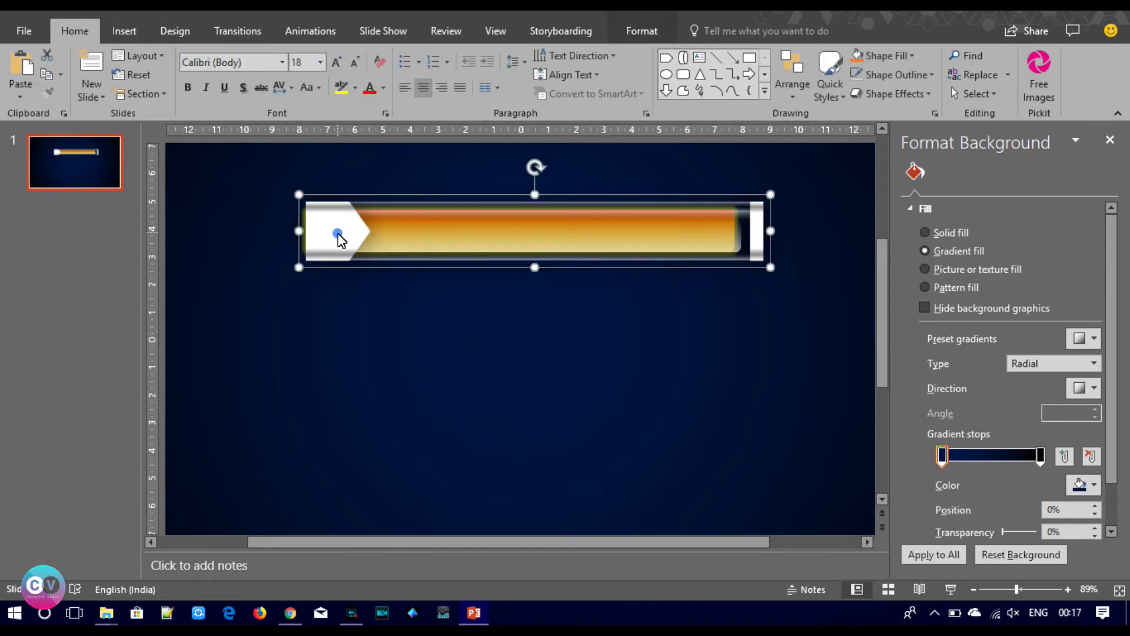
pyautogui.moveTo(328, 234); pyautogui.dragTo(297, 234)
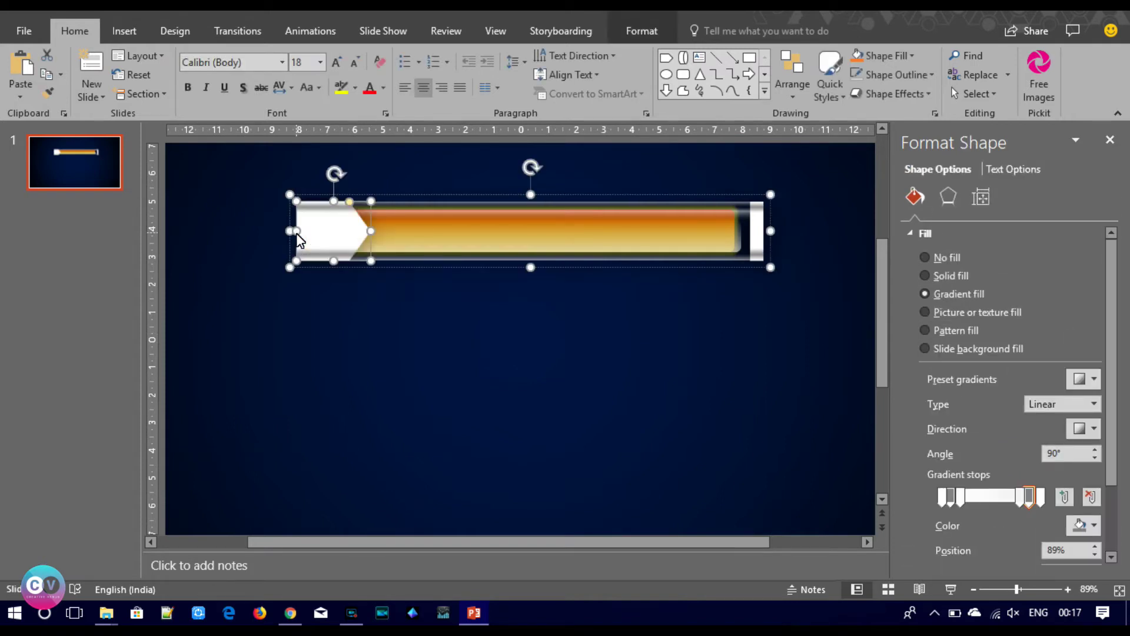
pyautogui.click(382, 362)
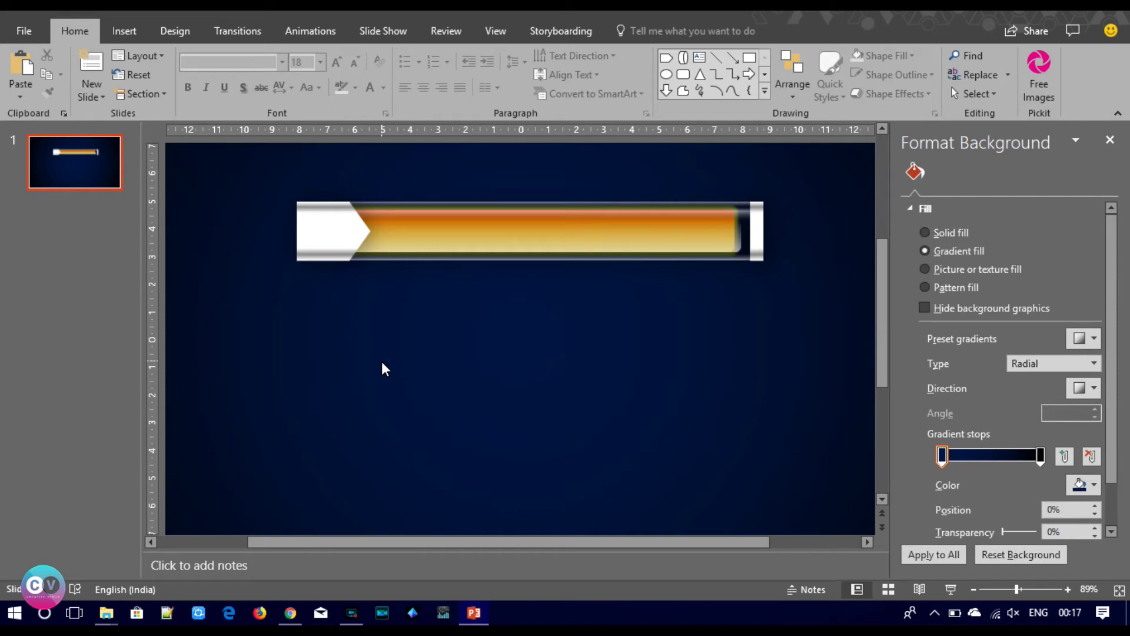
# Reselect the bar and try a light blue glow colour.
pyautogui.press('Tab')
pyautogui.press('Tab')
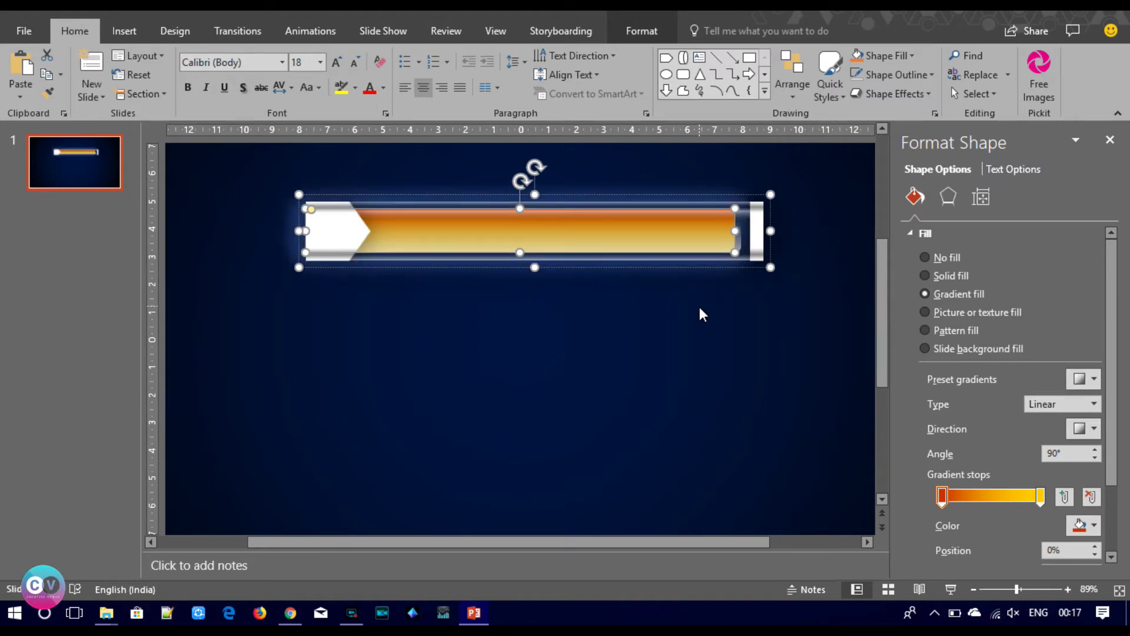
pyautogui.click(947, 197)
pyautogui.click(1083, 497)
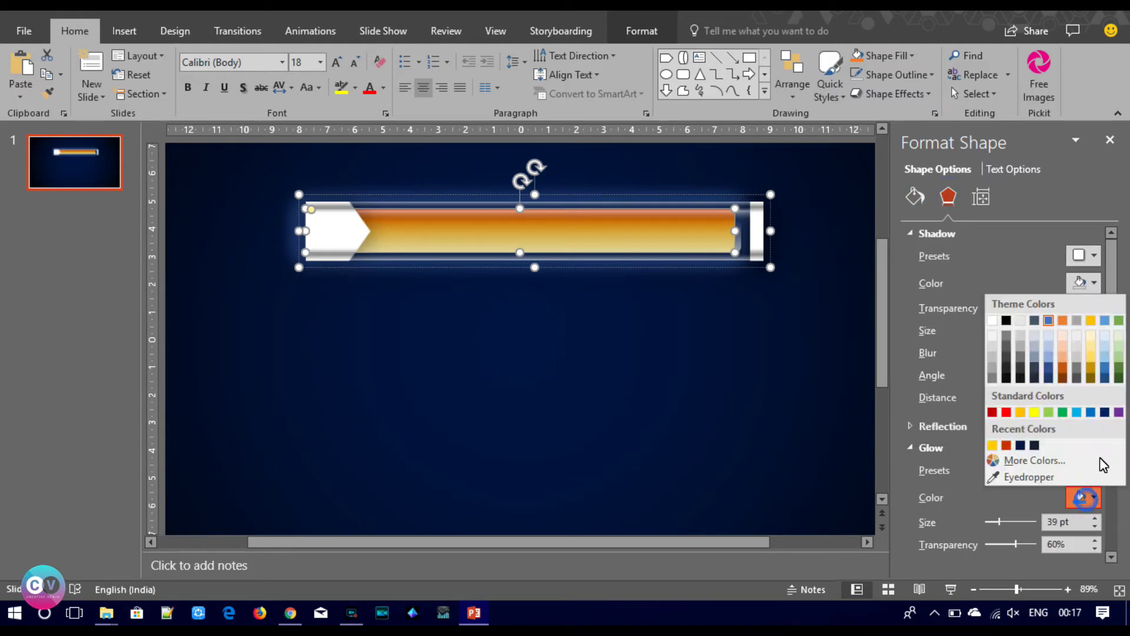
pyautogui.click(1075, 412)
pyautogui.click(1086, 500)
pyautogui.click(1050, 458)
# Pick a bright yellow glow from More Colors' standard hexagon and confirm it.
pyautogui.click(468, 162)
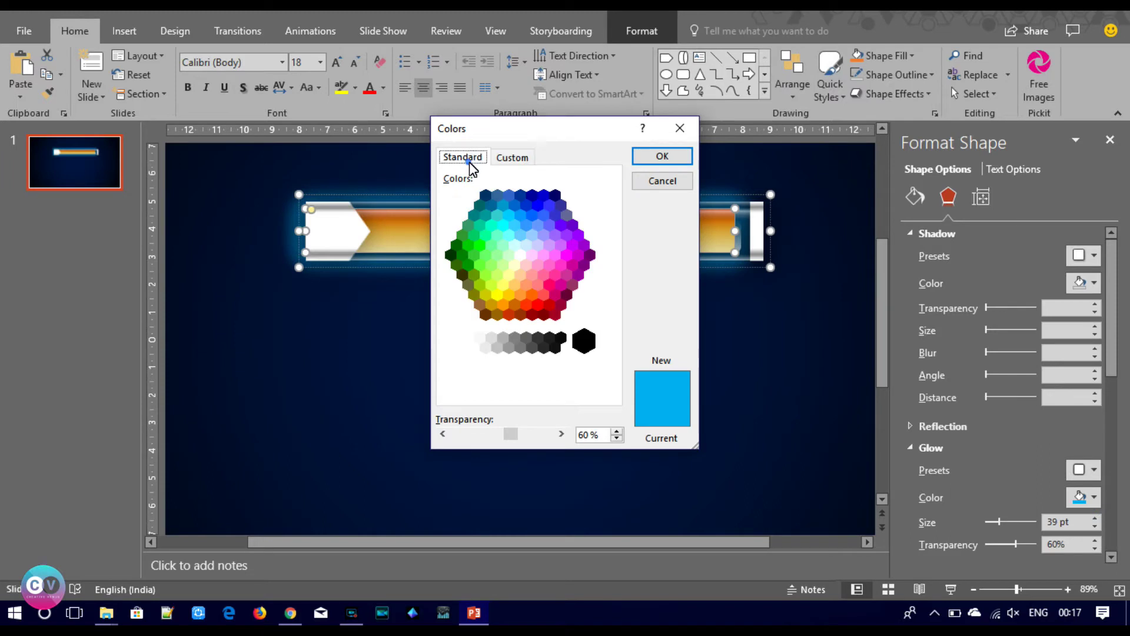
pyautogui.click(510, 276)
pyautogui.click(503, 285)
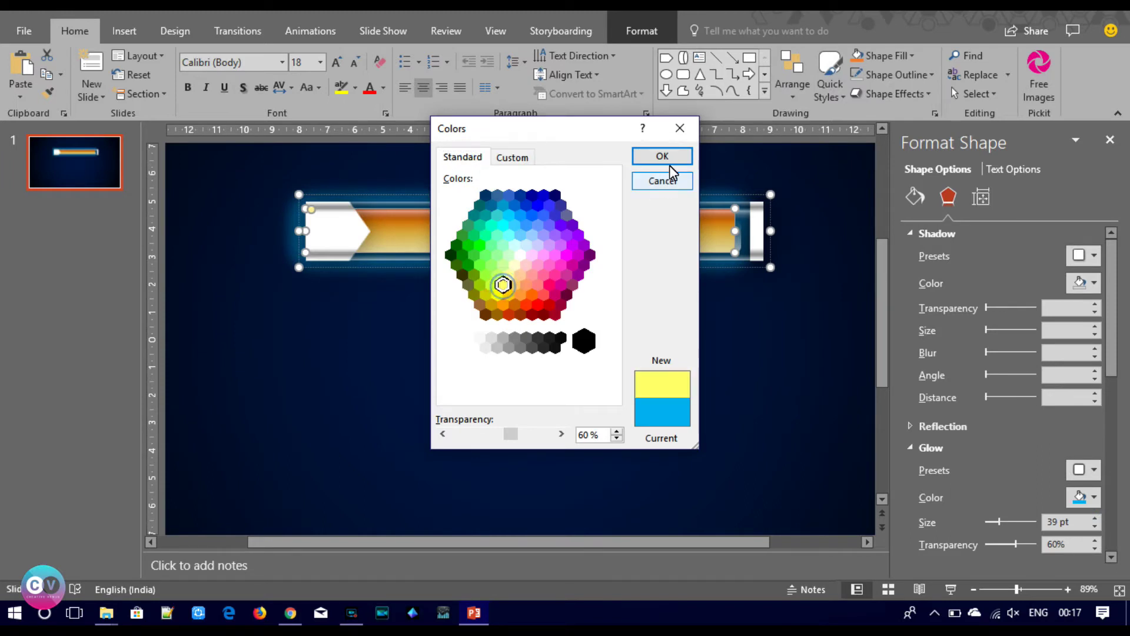
pyautogui.click(670, 162)
pyautogui.click(669, 375)
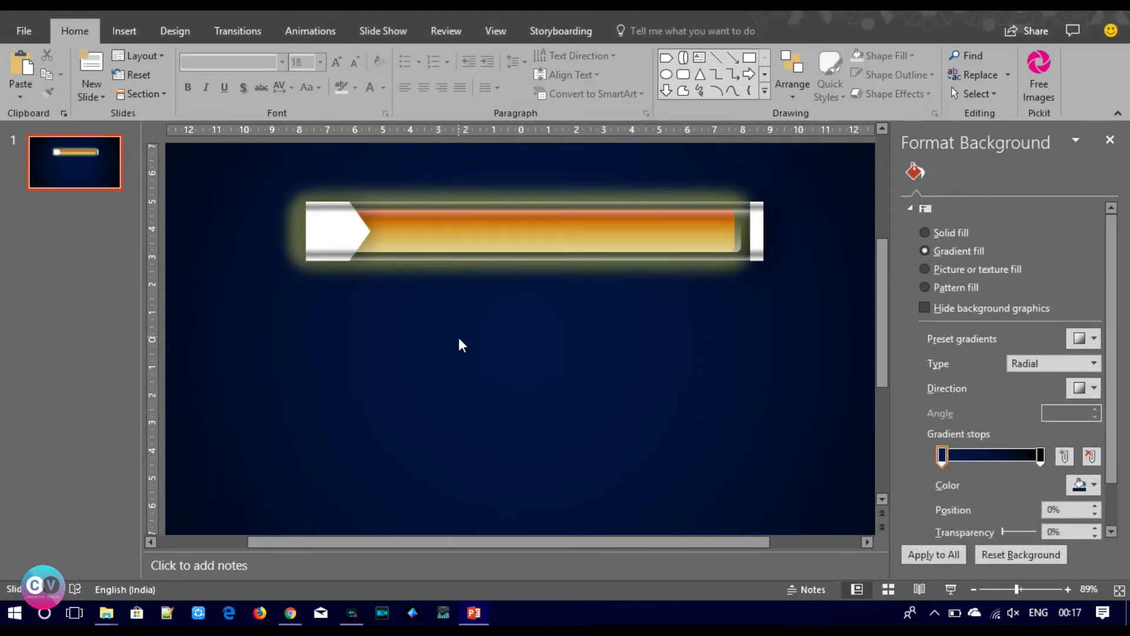
pyautogui.click(440, 247)
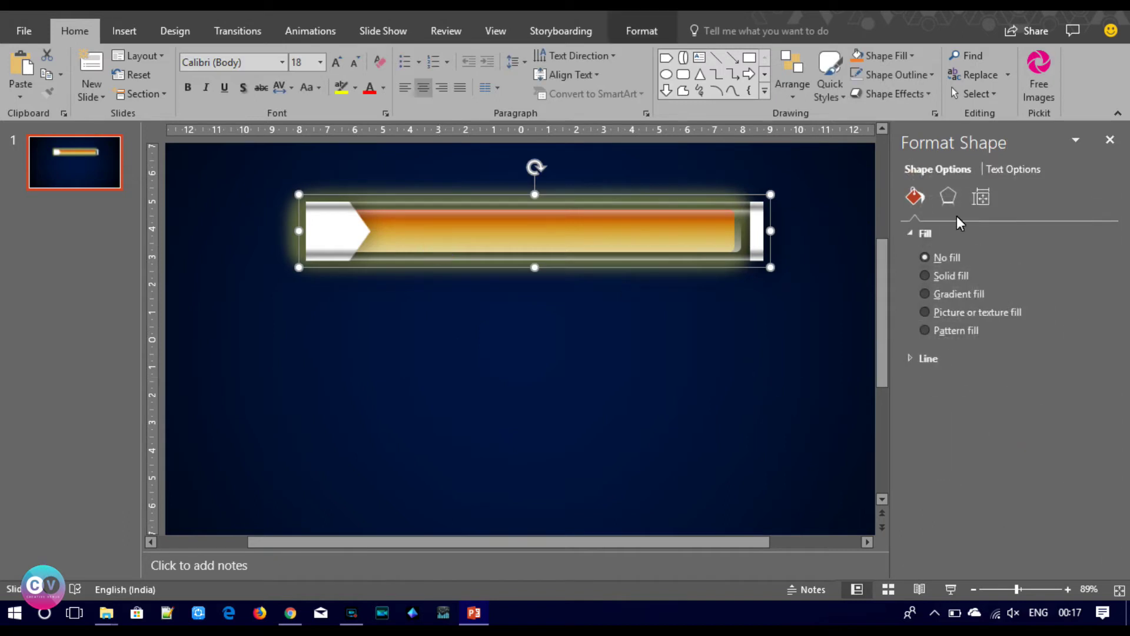
pyautogui.click(948, 196)
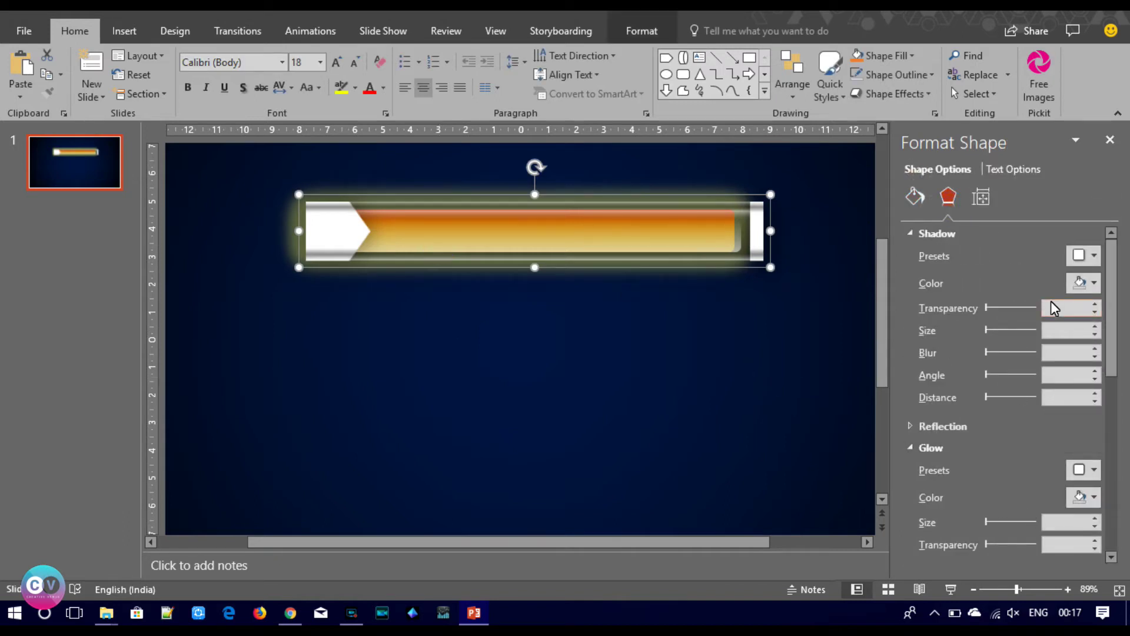
# Select Rounded Corners 16 and set its glow to 35 pt at 71% transparency.
pyautogui.click(979, 103)
pyautogui.click(991, 161)
pyautogui.click(777, 293)
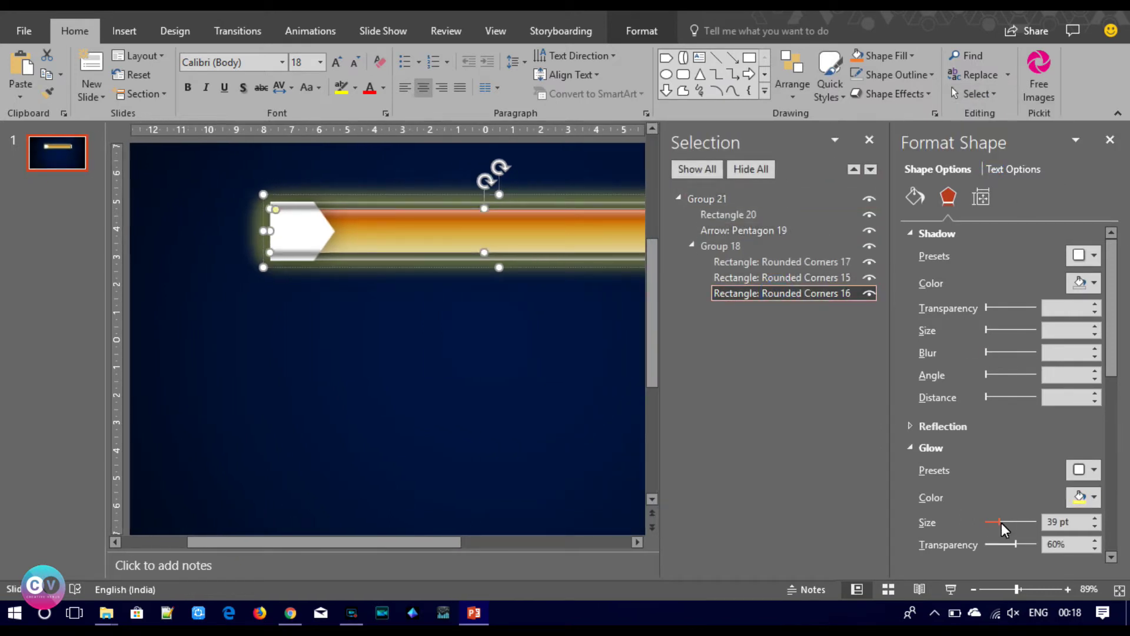
pyautogui.moveTo(999, 522); pyautogui.dragTo(996, 524)
pyautogui.moveTo(994, 524); pyautogui.dragTo(1021, 546)
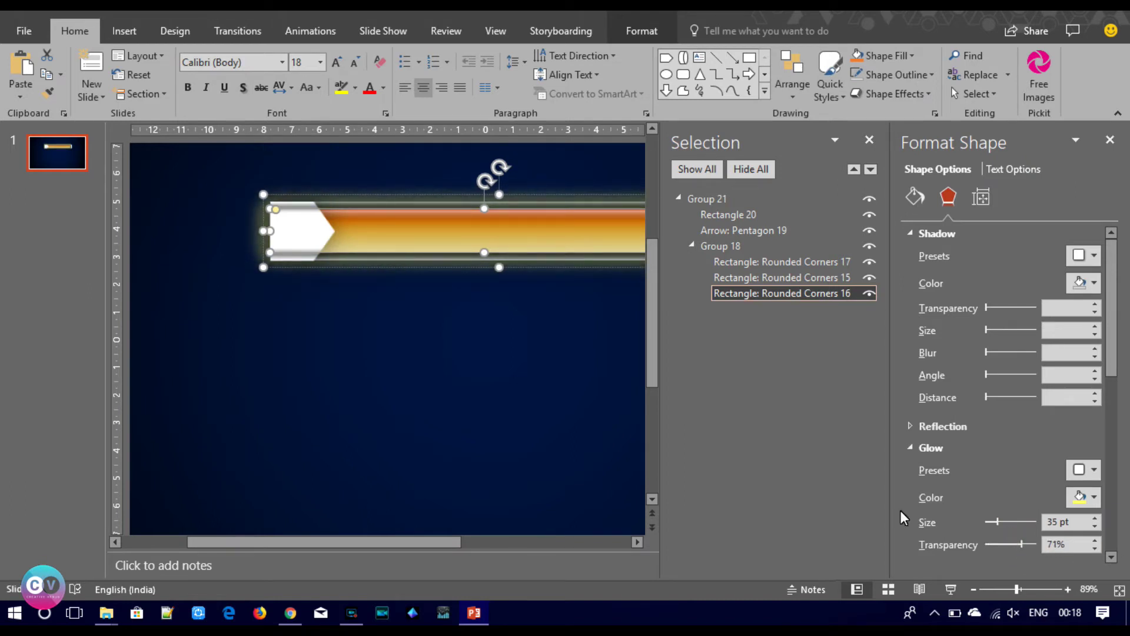
# Close the Format Shape and Selection panes.
pyautogui.click(1109, 140)
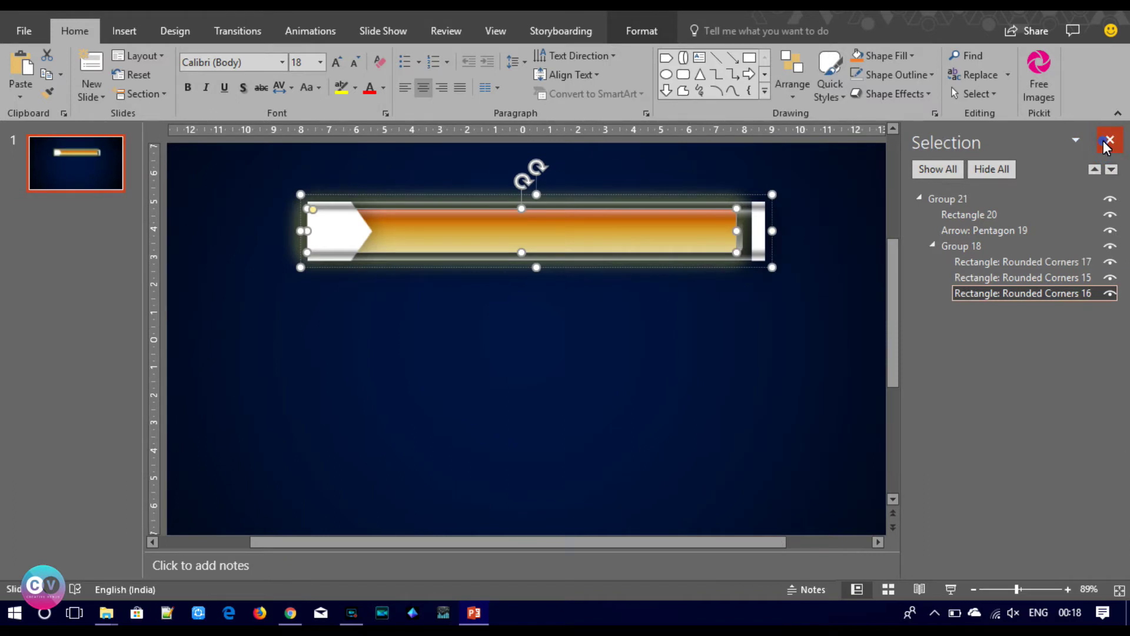
pyautogui.click(1083, 139)
pyautogui.click(714, 343)
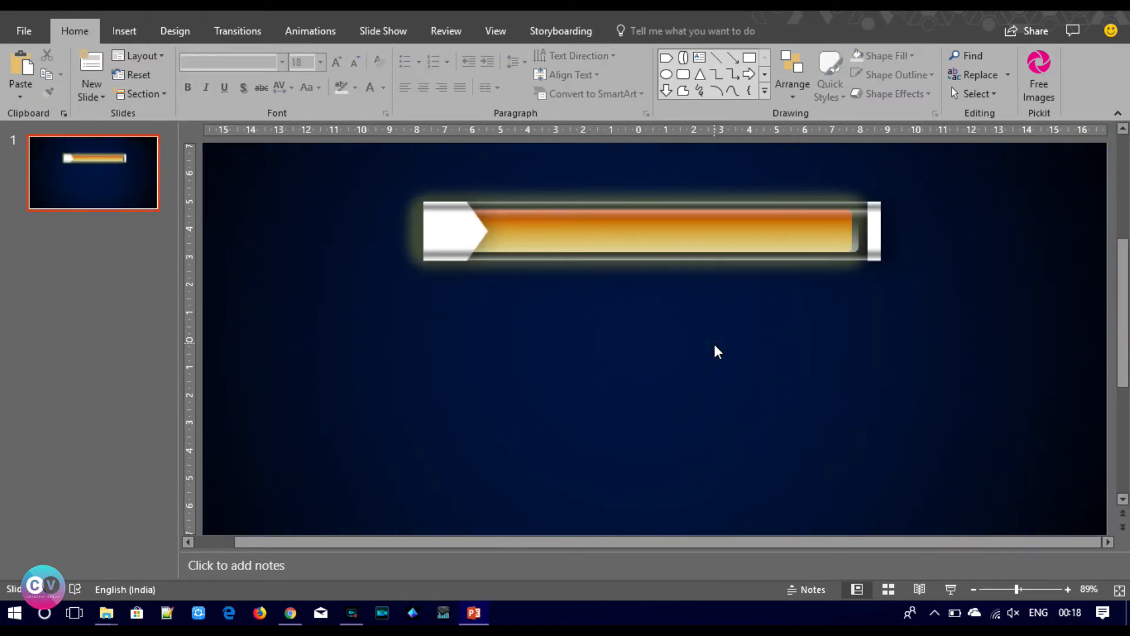
# Drag the glowing bar group a little left, then zoom out to 60%.
pyautogui.click(588, 233)
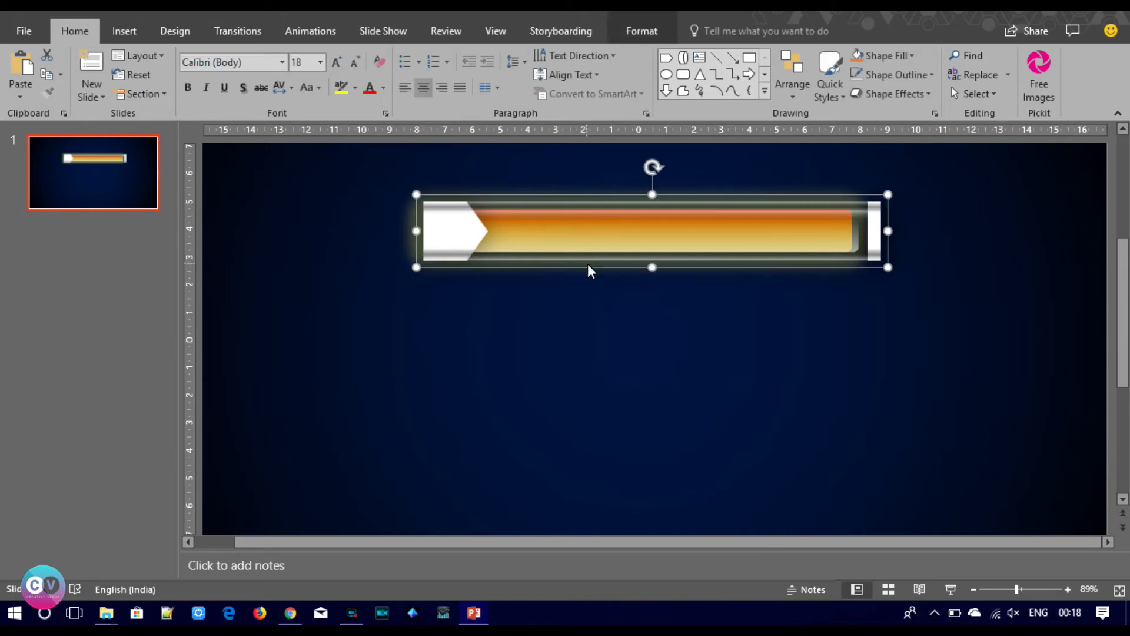
pyautogui.moveTo(616, 238); pyautogui.dragTo(585, 243)
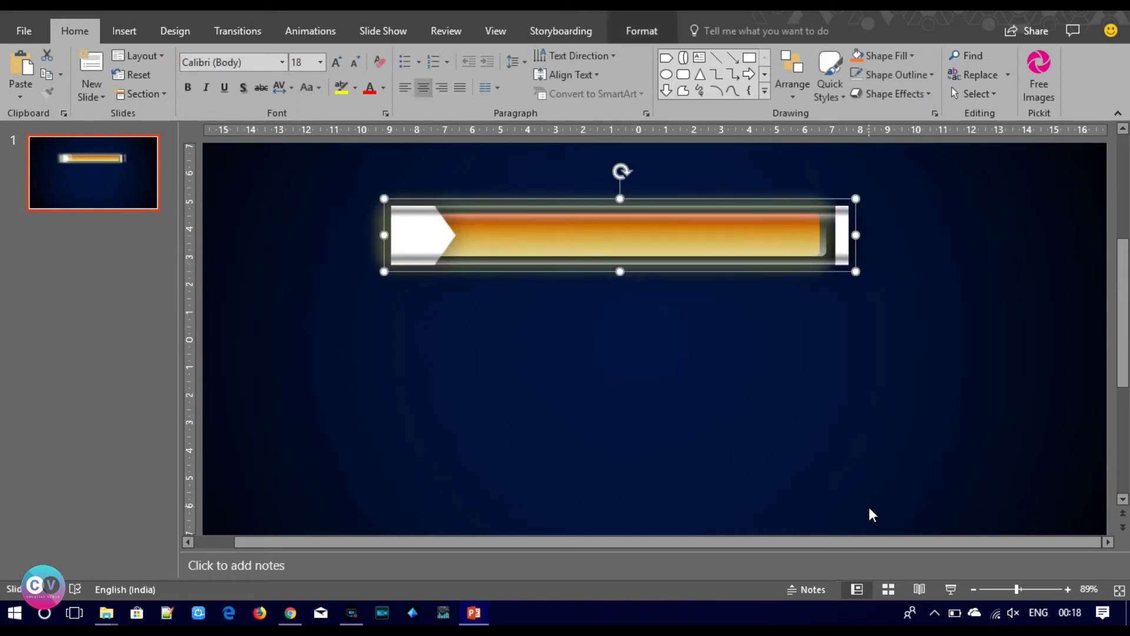
pyautogui.click(974, 589)
pyautogui.click(974, 589)
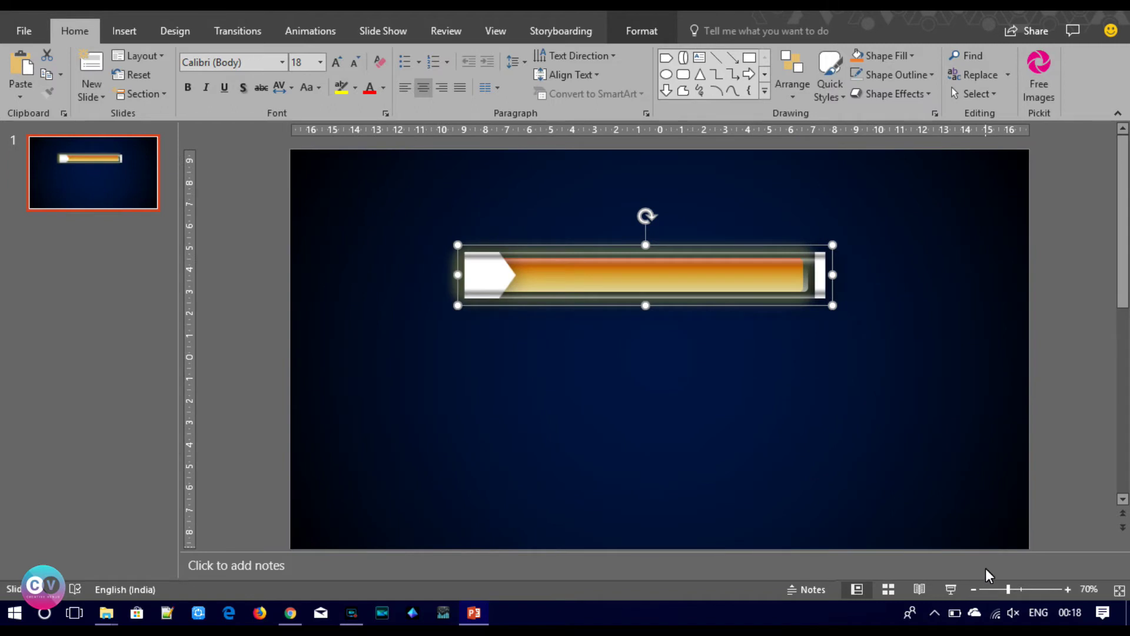
pyautogui.click(974, 589)
pyautogui.click(775, 394)
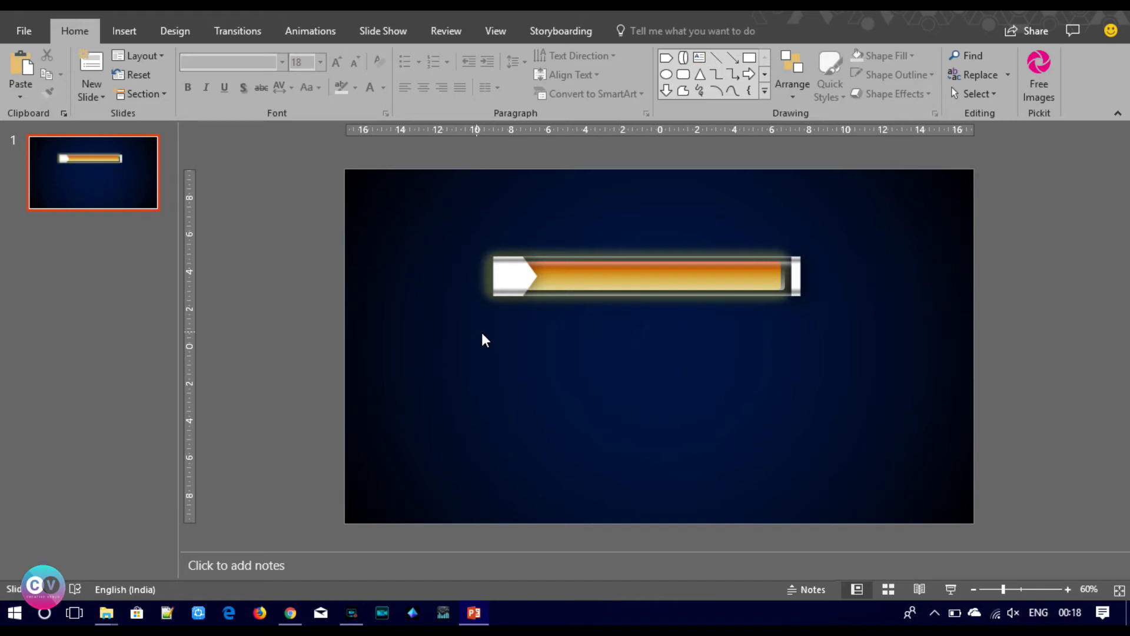
pyautogui.moveTo(459, 336); pyautogui.dragTo(841, 213)
pyautogui.click(740, 409)
# Set the inner bar's 100% right-end gradient stop to 40% transparency.
pyautogui.click(666, 281)
pyautogui.click(667, 282)
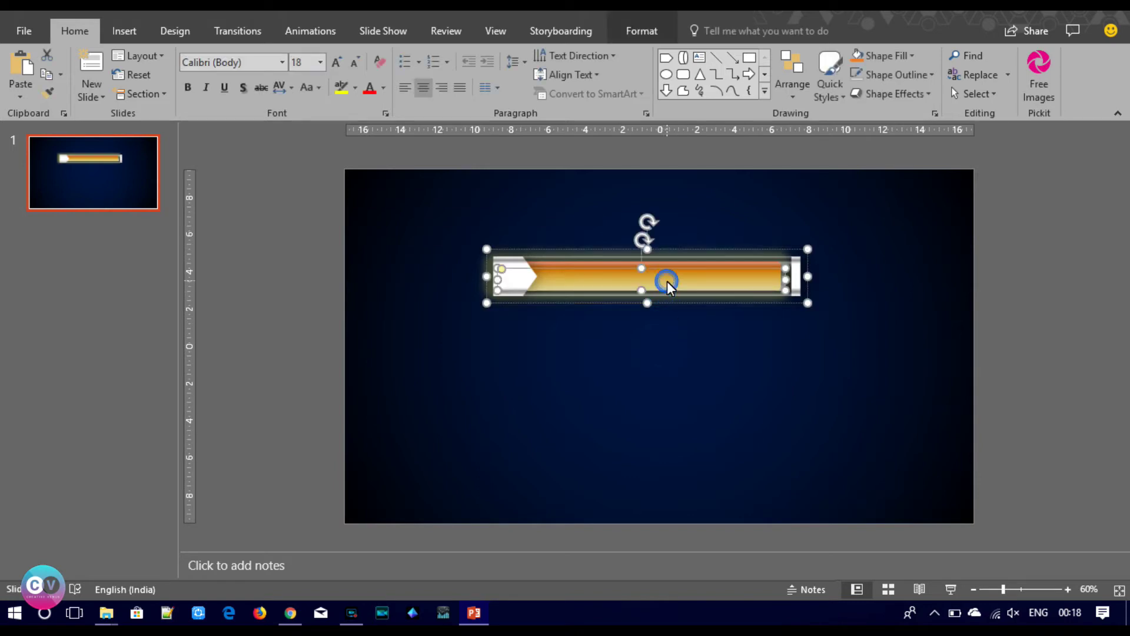
pyautogui.click(639, 33)
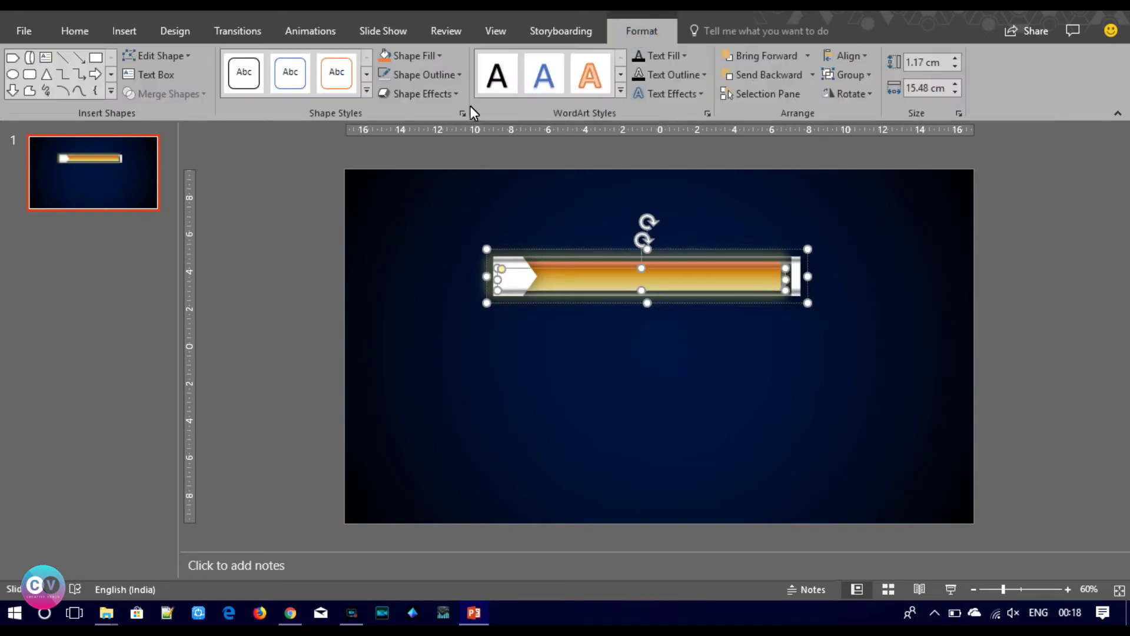
pyautogui.click(462, 113)
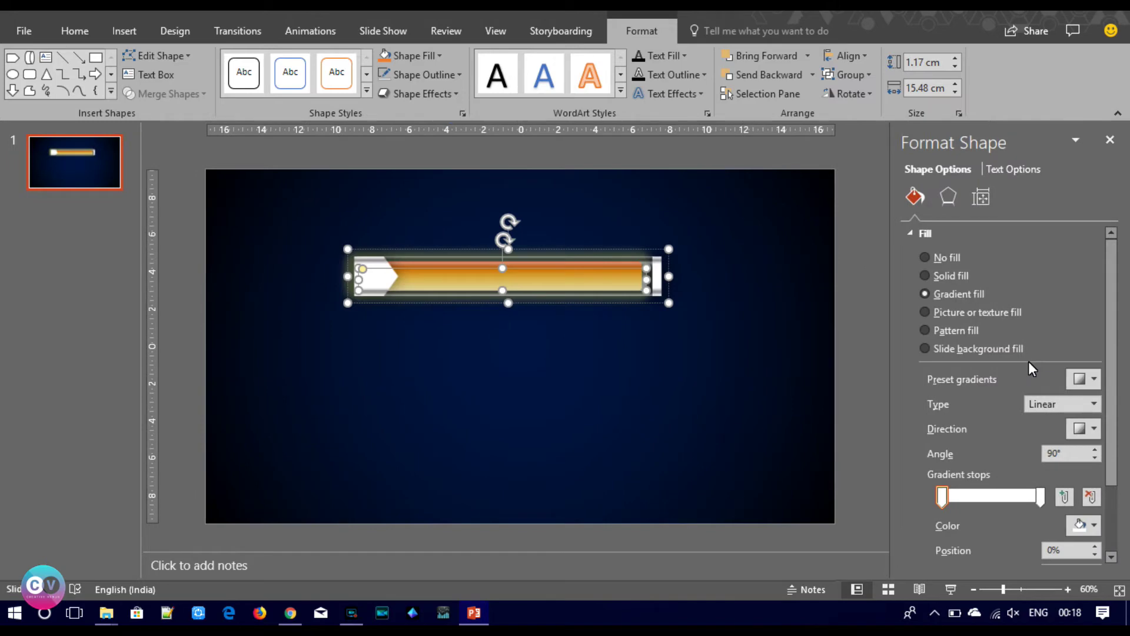
pyautogui.moveTo(1112, 426); pyautogui.dragTo(1112, 494)
pyautogui.click(1038, 412)
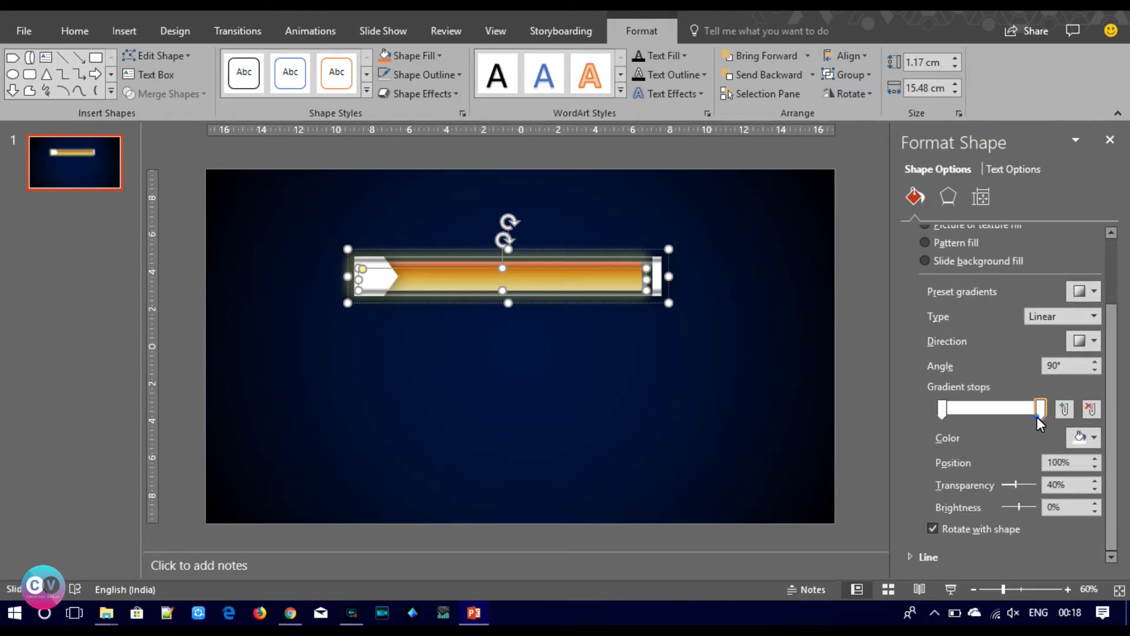
pyautogui.moveTo(1015, 483)
pyautogui.mouseDown()
pyautogui.moveTo(994, 486)
pyautogui.moveTo(1015, 489)
pyautogui.mouseUp()
pyautogui.click(1097, 480)
pyautogui.click(1097, 480)
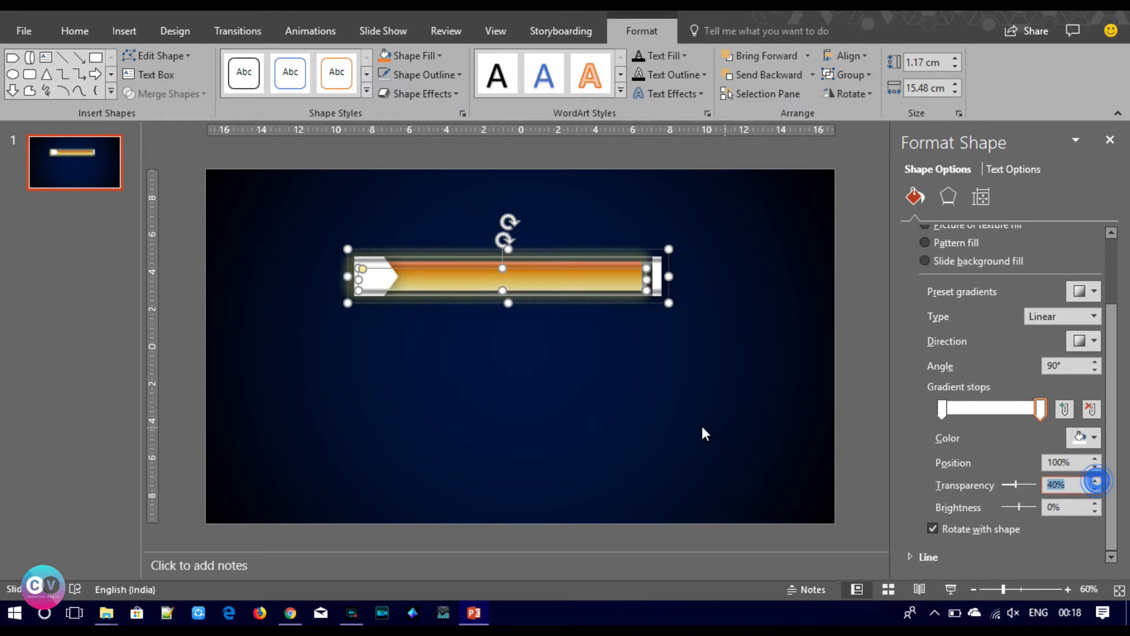
pyautogui.click(702, 427)
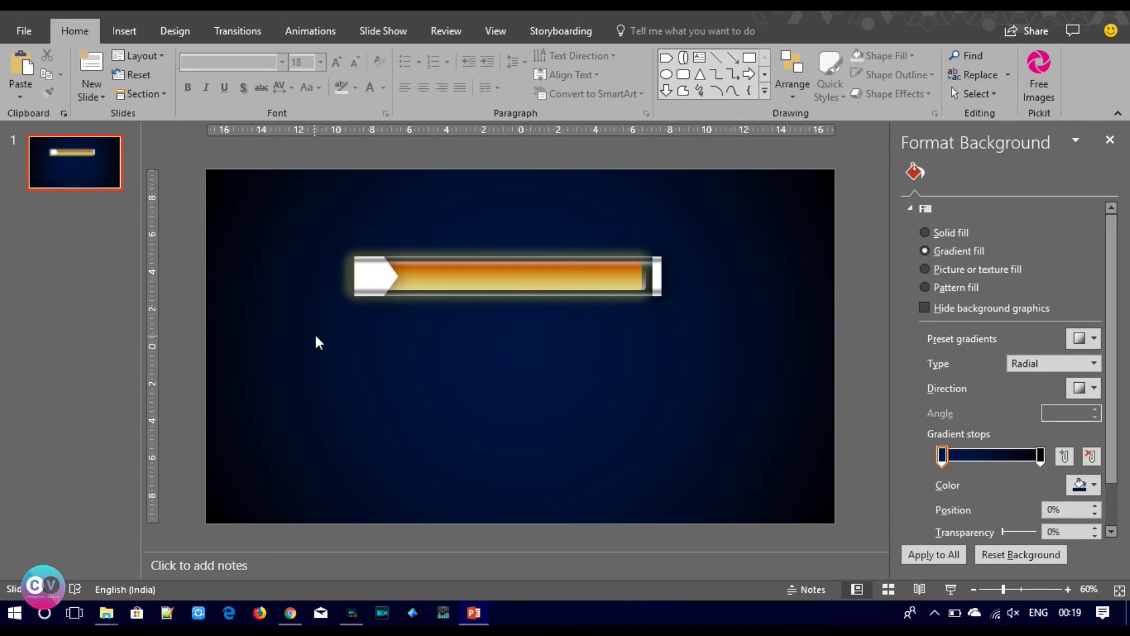
# Duplicate the glowing bar just below the original as Group 22 and show the Selection Pane.
pyautogui.click(394, 287)
pyautogui.hotkey('ctrl', 'd')
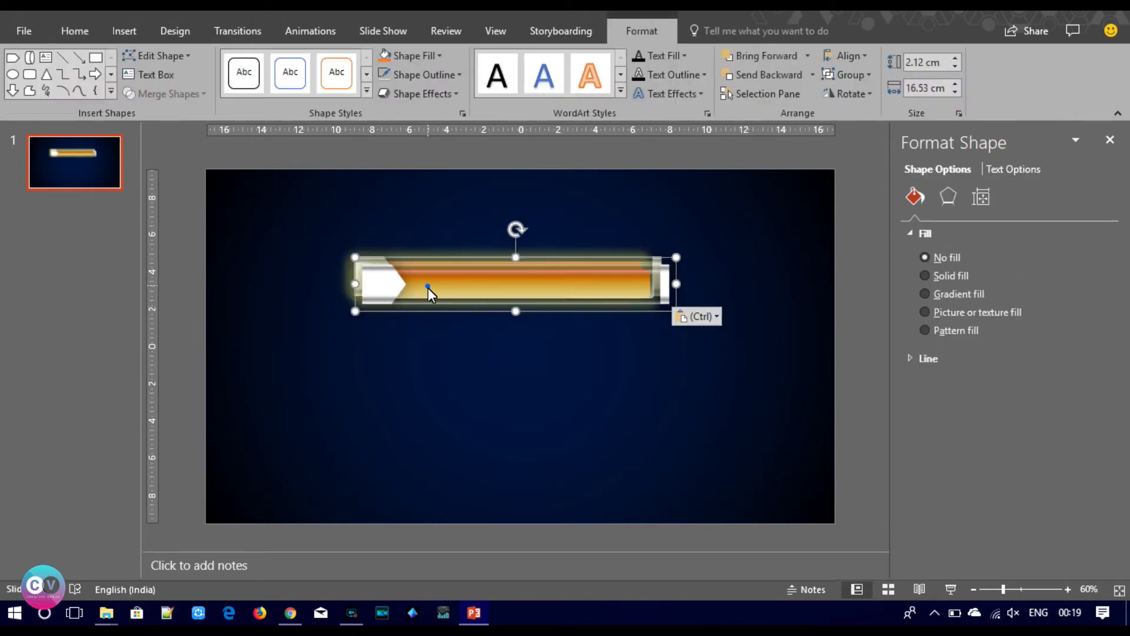
pyautogui.moveTo(428, 287); pyautogui.dragTo(419, 340)
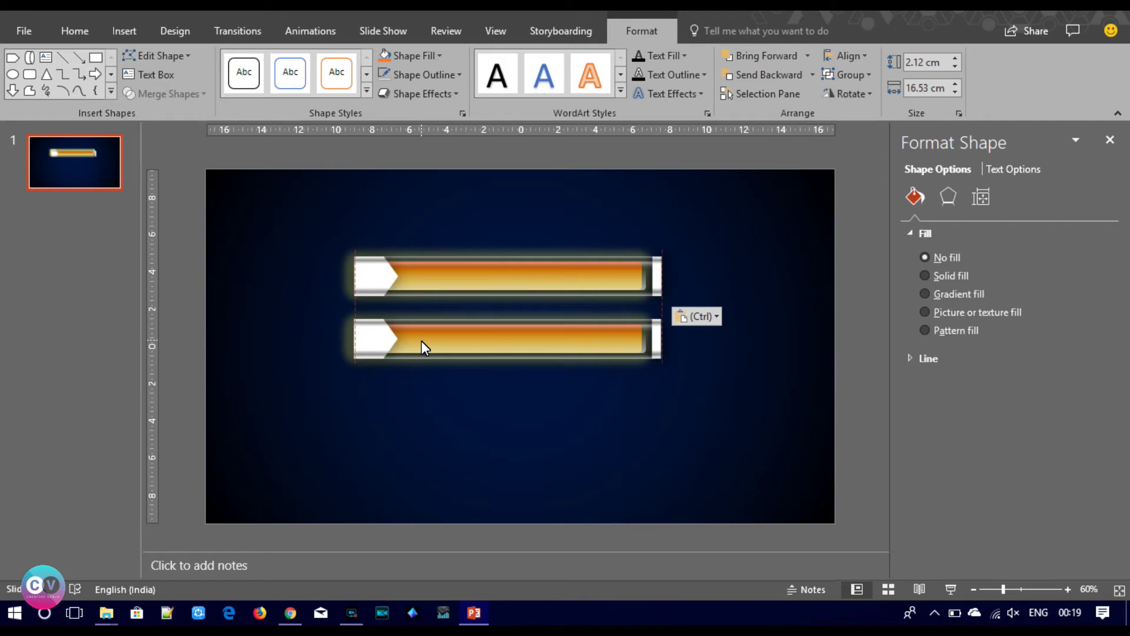
pyautogui.click(448, 380)
pyautogui.click(467, 343)
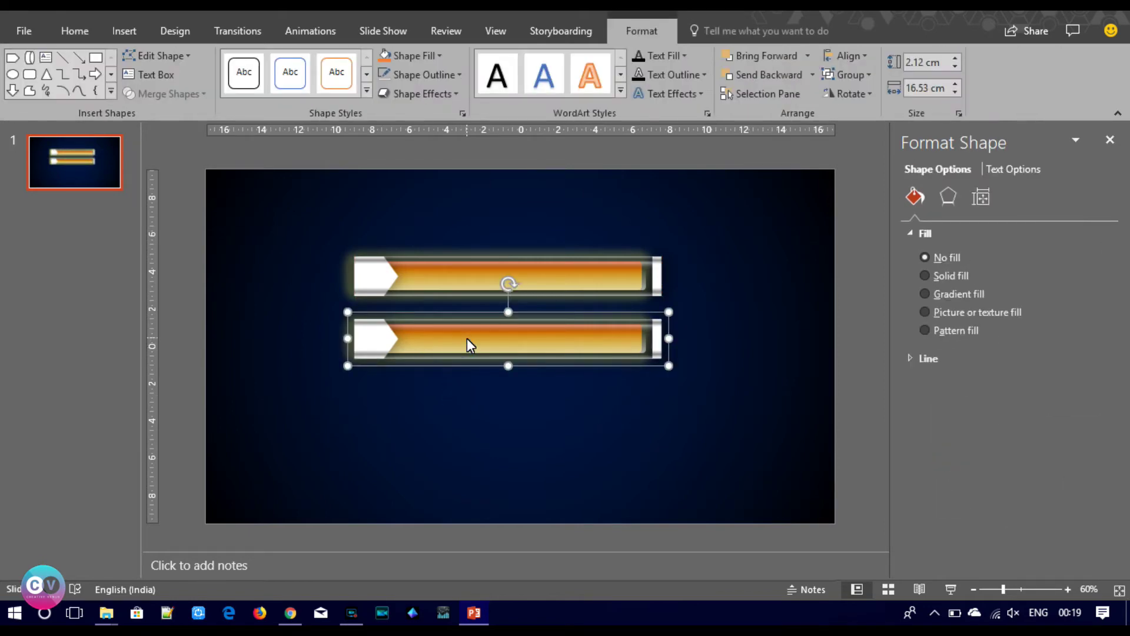
pyautogui.click(768, 97)
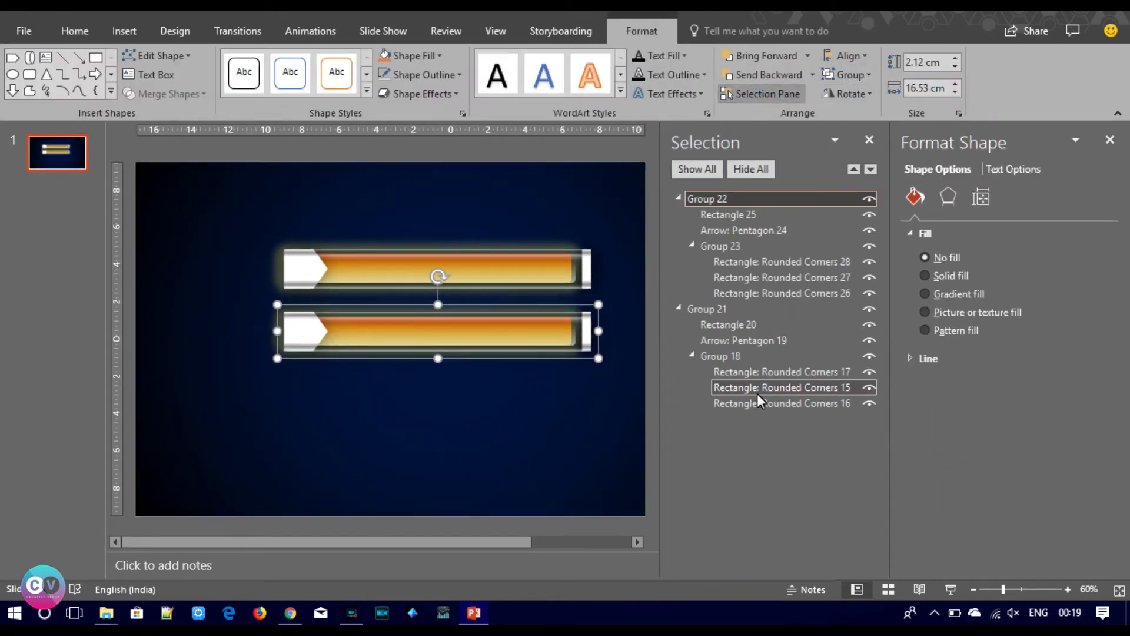
# Recolour Rounded Corners 26's gradient stops to blue on the left and light cyan on the right.
pyautogui.click(760, 293)
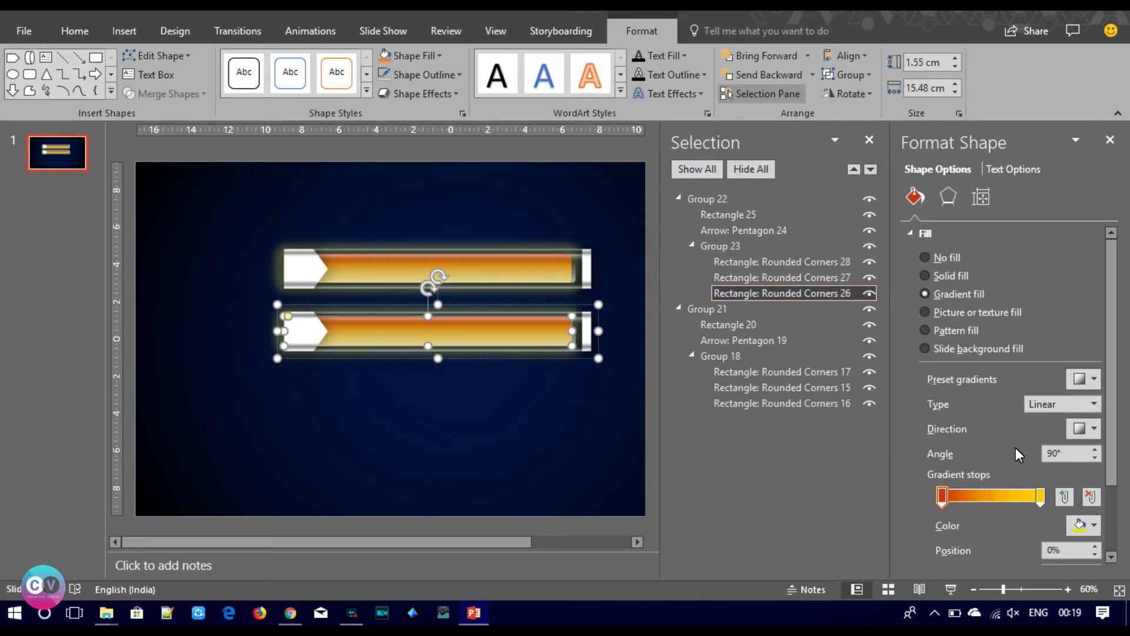
pyautogui.click(1095, 526)
pyautogui.click(1041, 496)
pyautogui.click(530, 214)
pyautogui.click(659, 156)
pyautogui.click(1038, 498)
pyautogui.click(1093, 525)
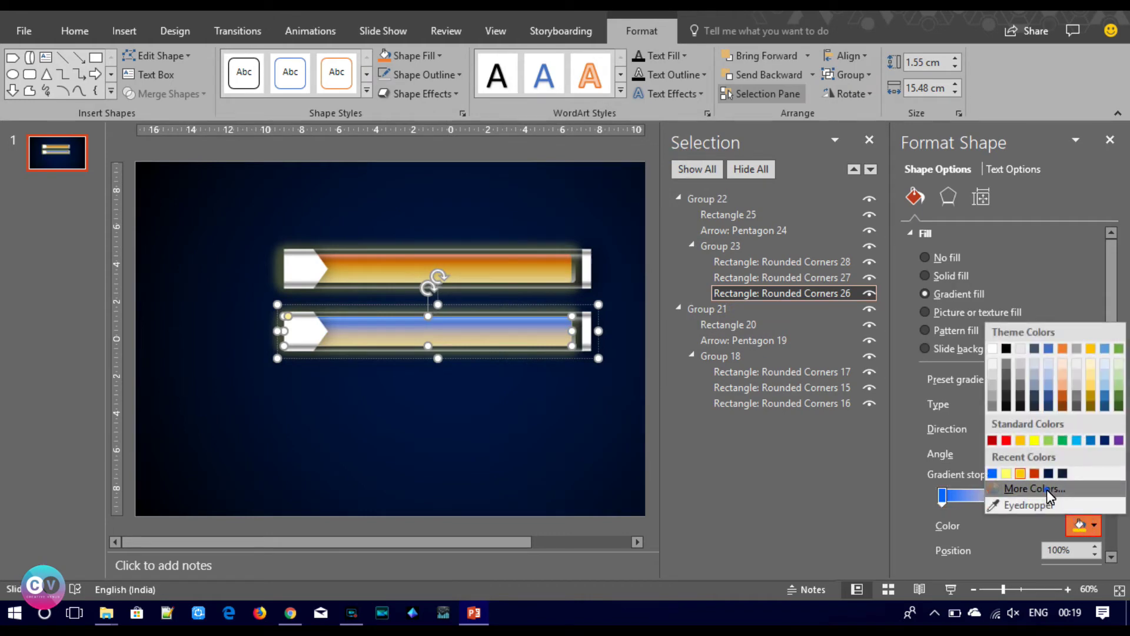
pyautogui.click(1047, 490)
pyautogui.click(513, 235)
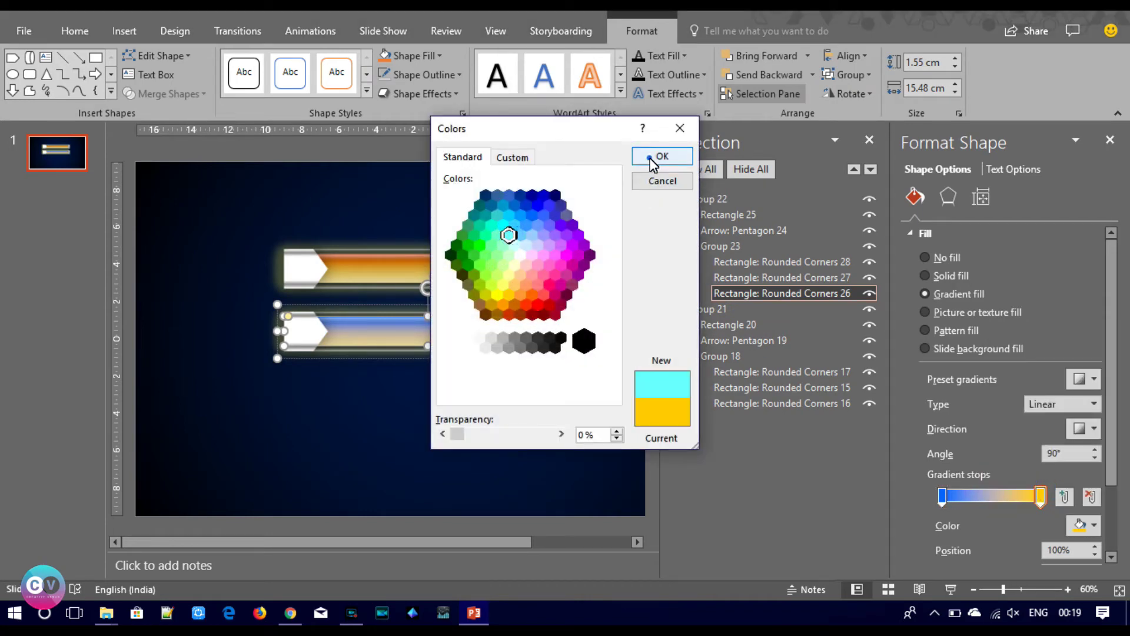
pyautogui.click(658, 156)
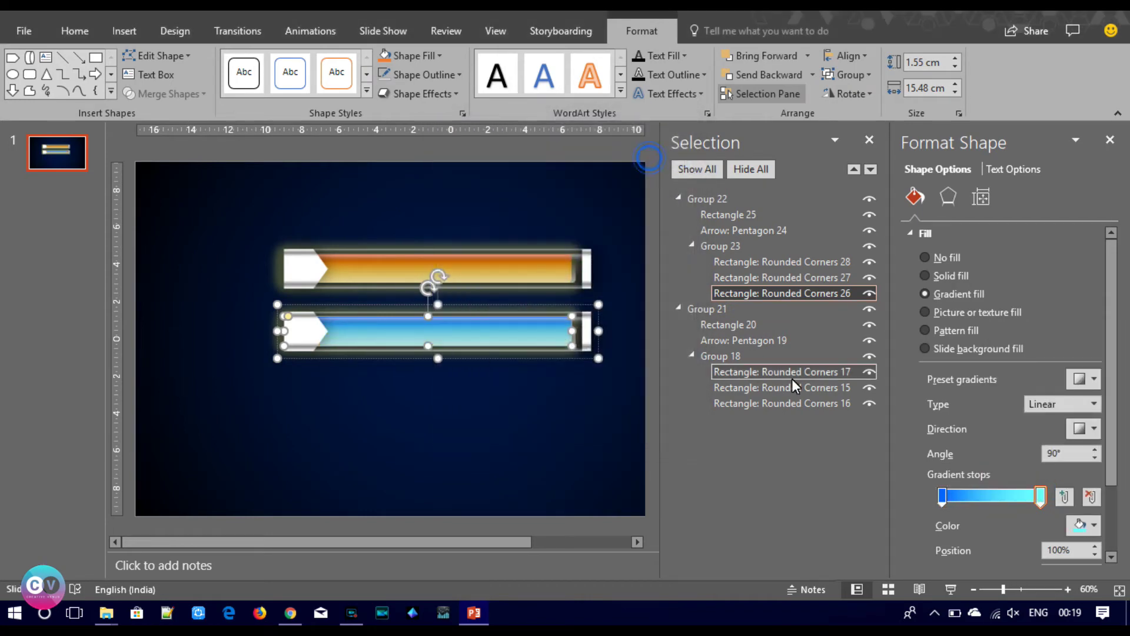
# Change the lower bar's glow colour to blue.
pyautogui.click(946, 201)
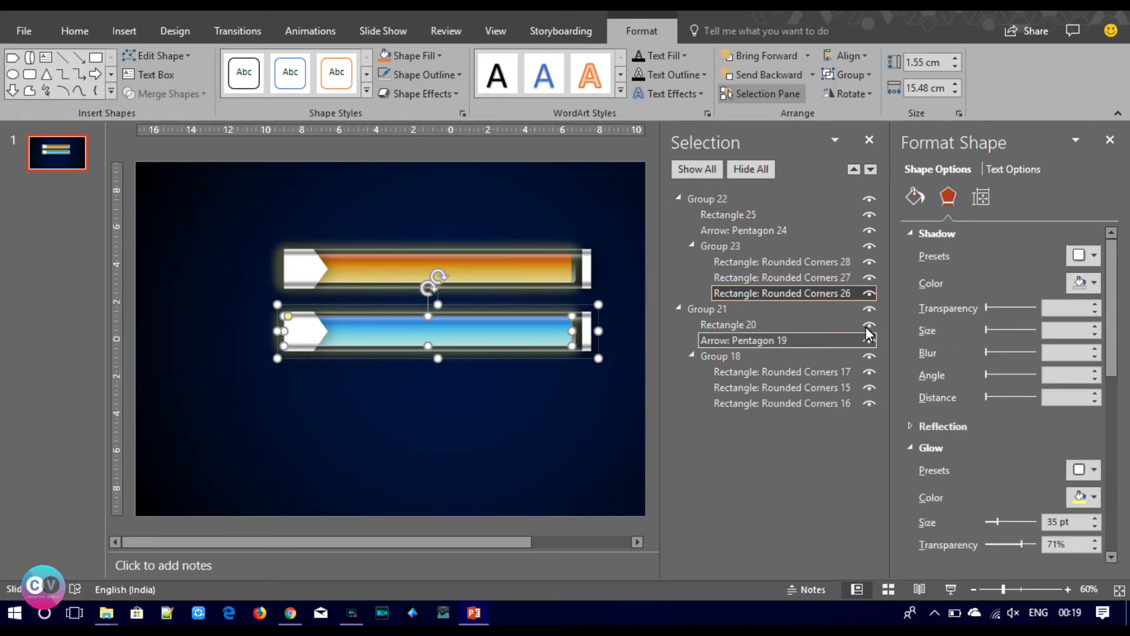
pyautogui.moveTo(1112, 365); pyautogui.dragTo(1113, 417)
pyautogui.click(1094, 367)
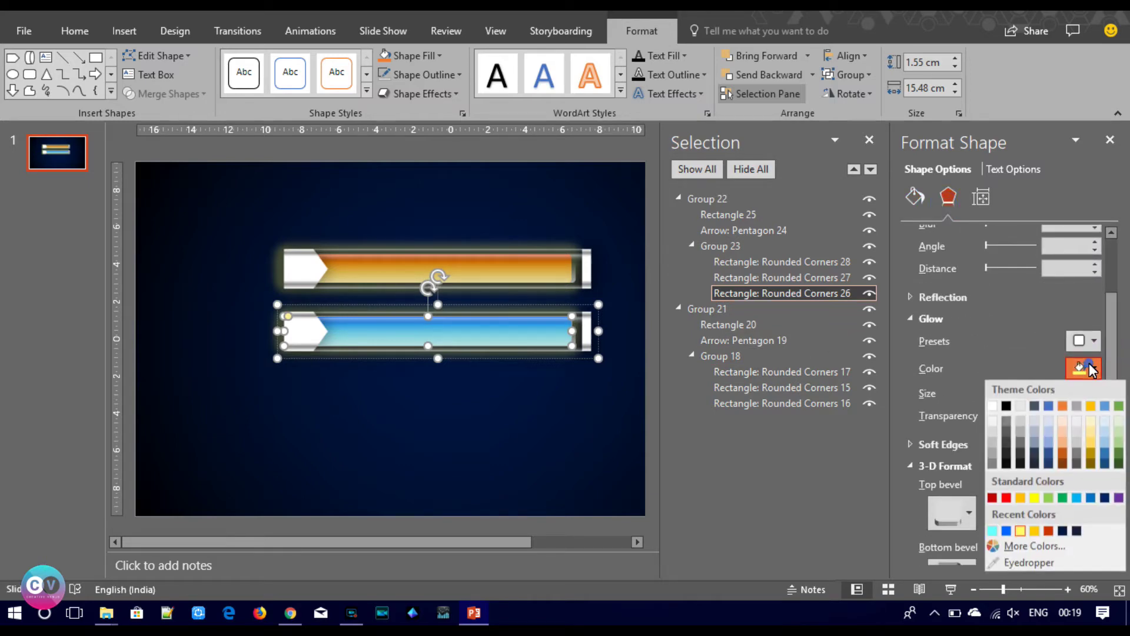
pyautogui.click(993, 533)
pyautogui.click(475, 451)
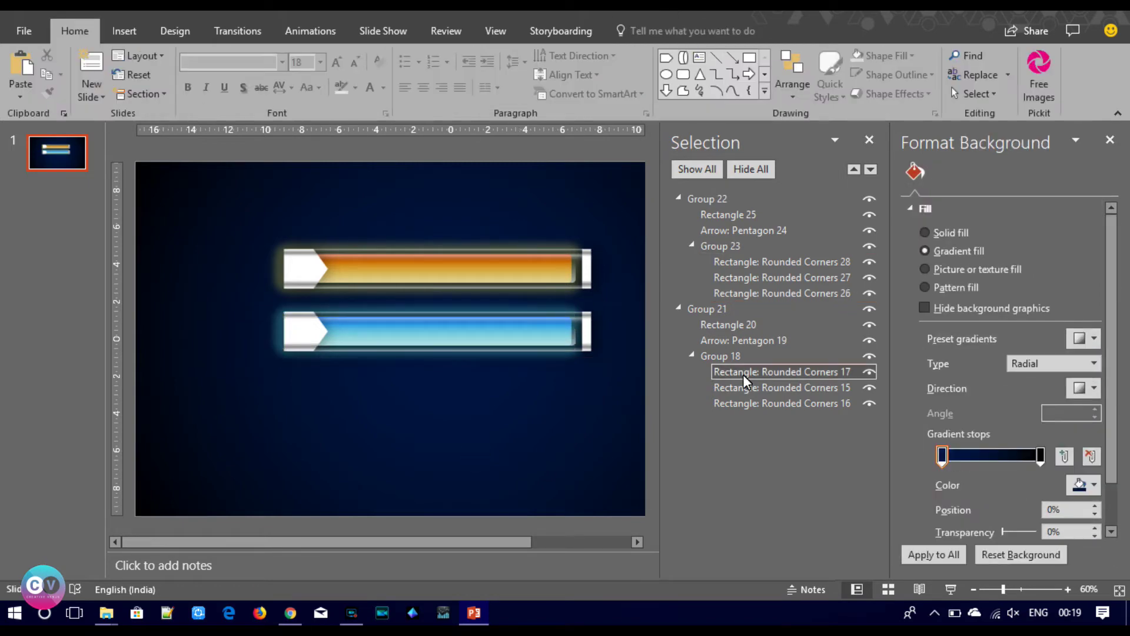
pyautogui.click(763, 295)
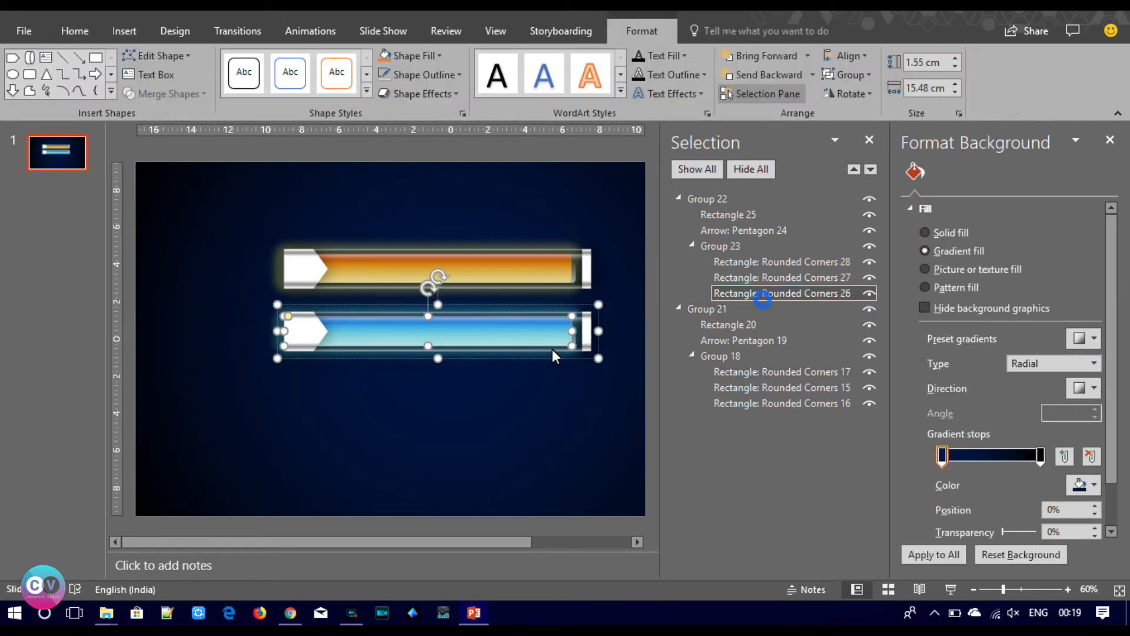
# Shorten the lower blue fill to 11.96 cm wide and close the Selection Pane.
pyautogui.click(506, 333)
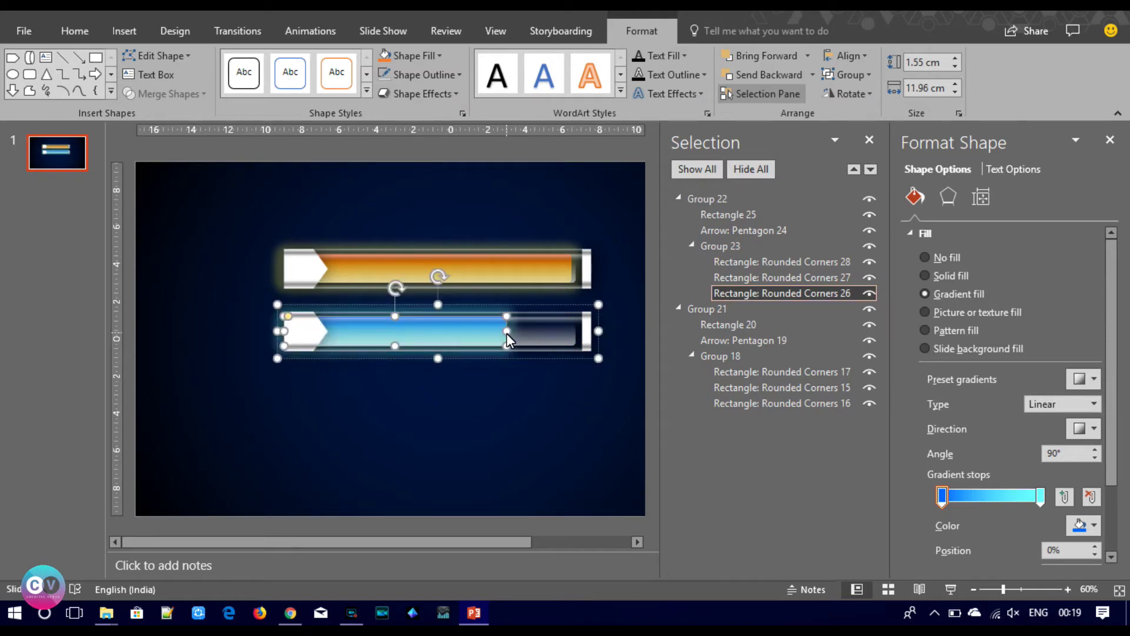
pyautogui.click(510, 405)
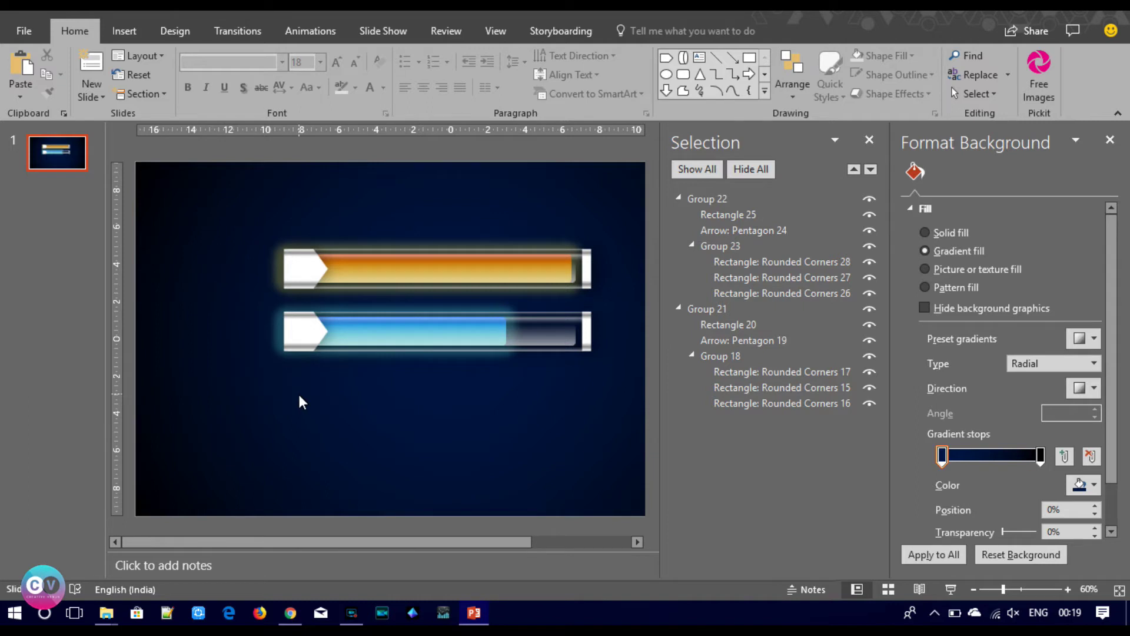
pyautogui.click(869, 139)
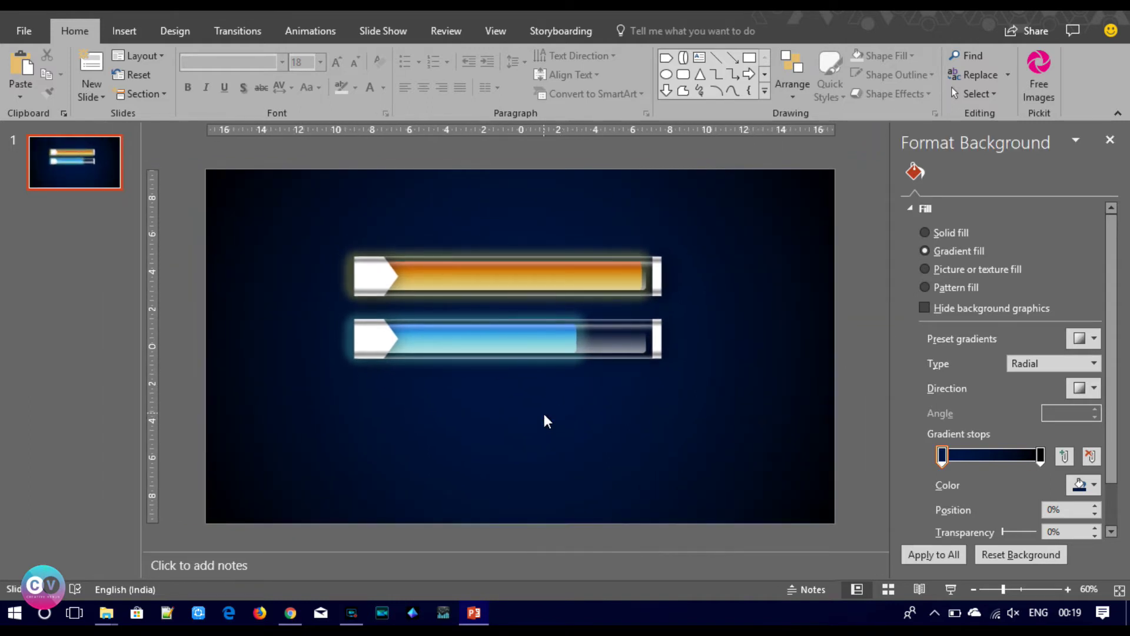
# Duplicate the blue bar beneath the second bar as Group 29 and show the Selection Pane.
pyautogui.click(579, 360)
pyautogui.hotkey('ctrl', 'v')
pyautogui.moveTo(576, 359); pyautogui.dragTo(558, 415)
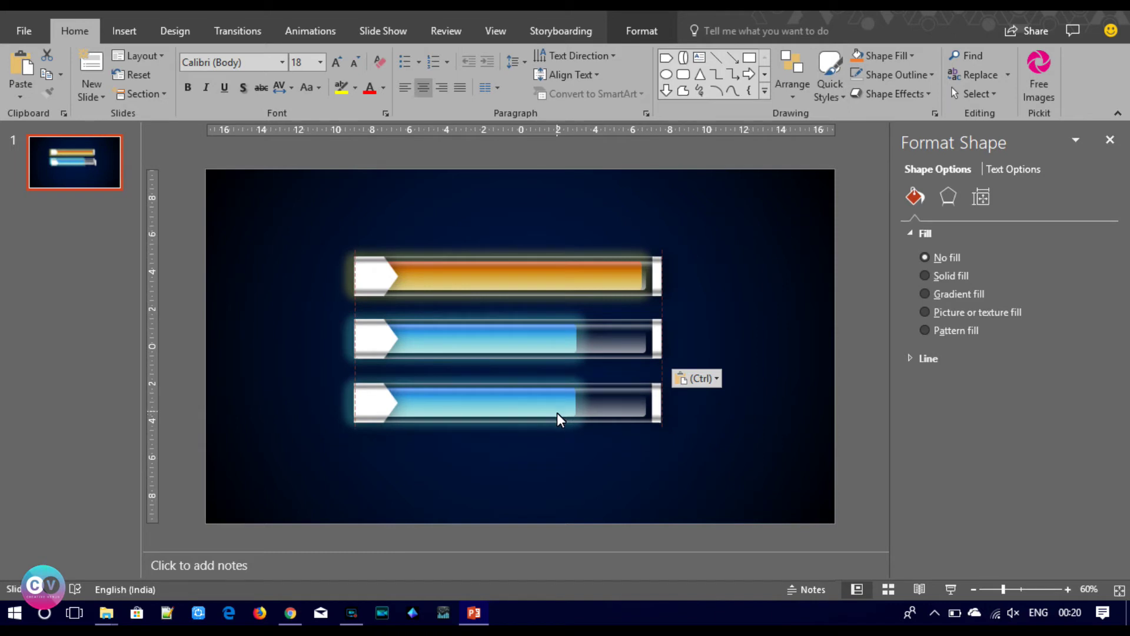
pyautogui.click(575, 445)
pyautogui.click(570, 413)
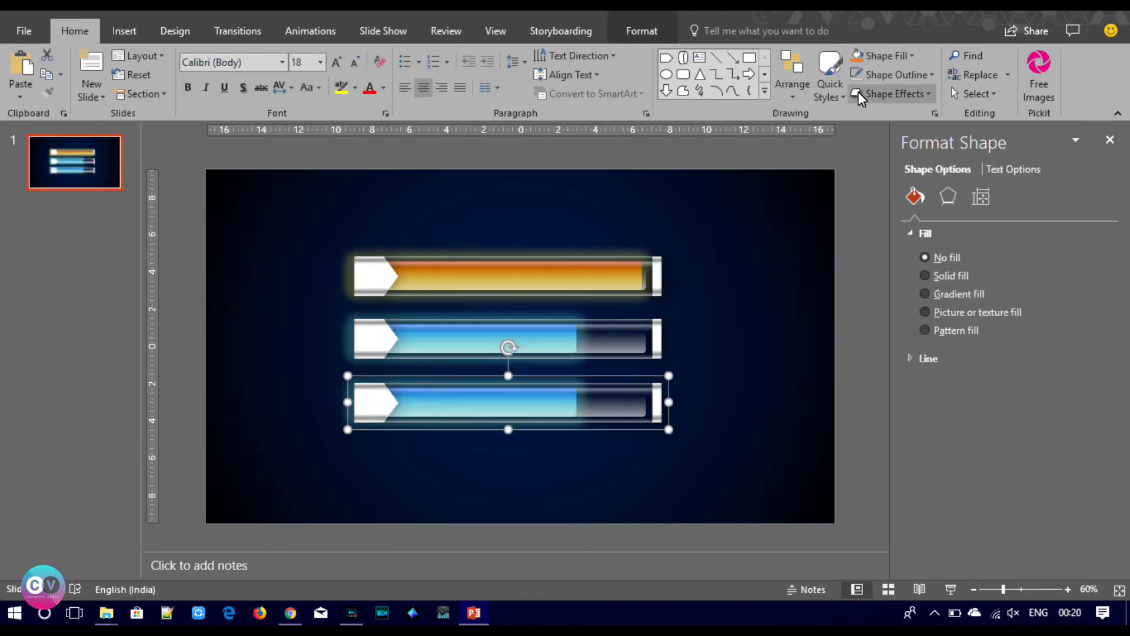
pyautogui.click(893, 96)
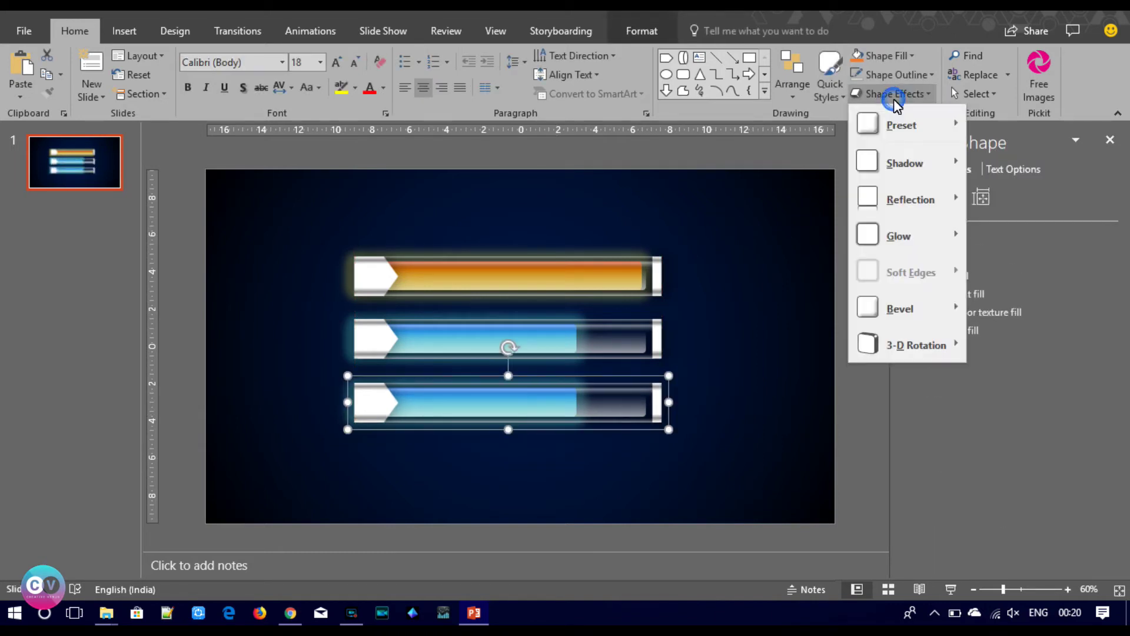
pyautogui.click(636, 34)
pyautogui.click(765, 94)
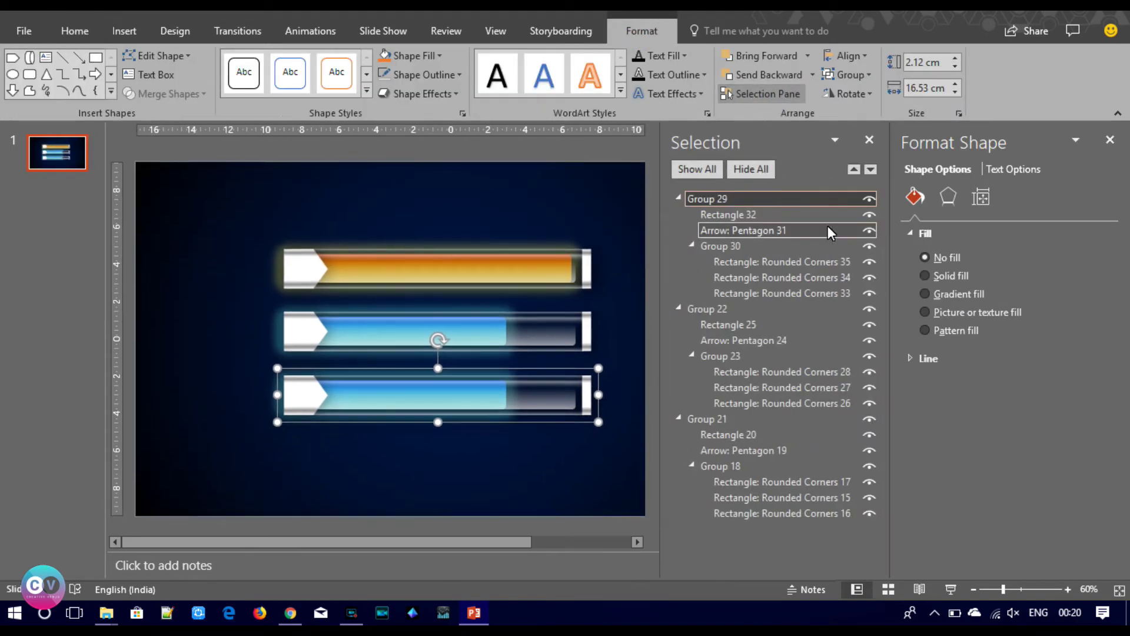
# Shorten Rounded Corners 33 to 10.8 cm and recolour its gradient stops green and light green.
pyautogui.click(786, 297)
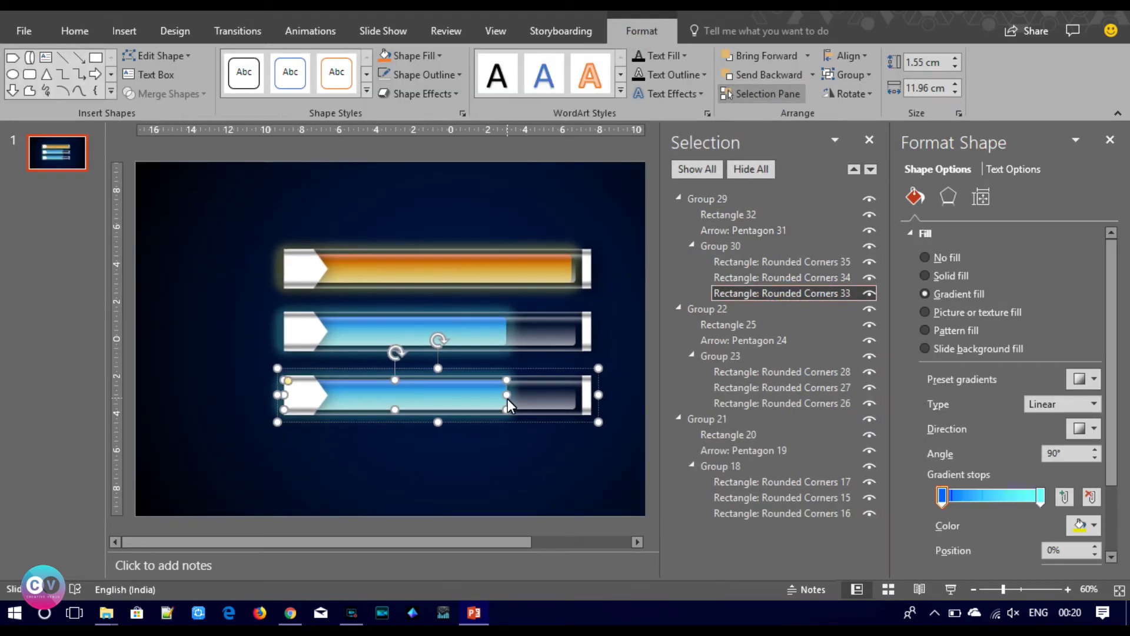
pyautogui.moveTo(507, 398); pyautogui.dragTo(485, 397)
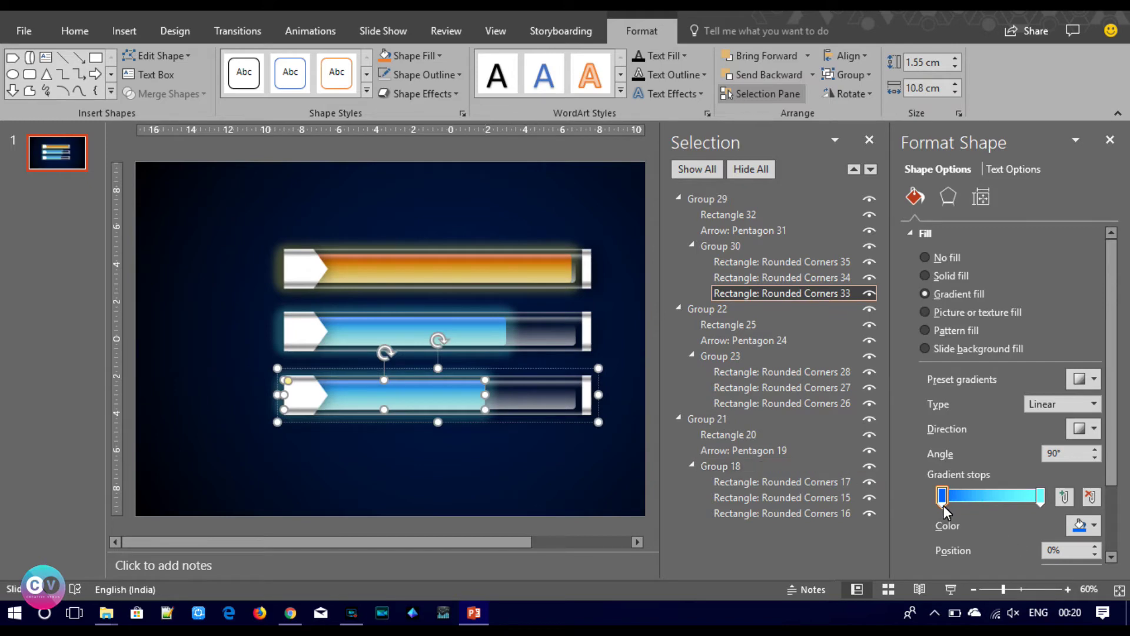
pyautogui.click(1086, 525)
pyautogui.click(1024, 484)
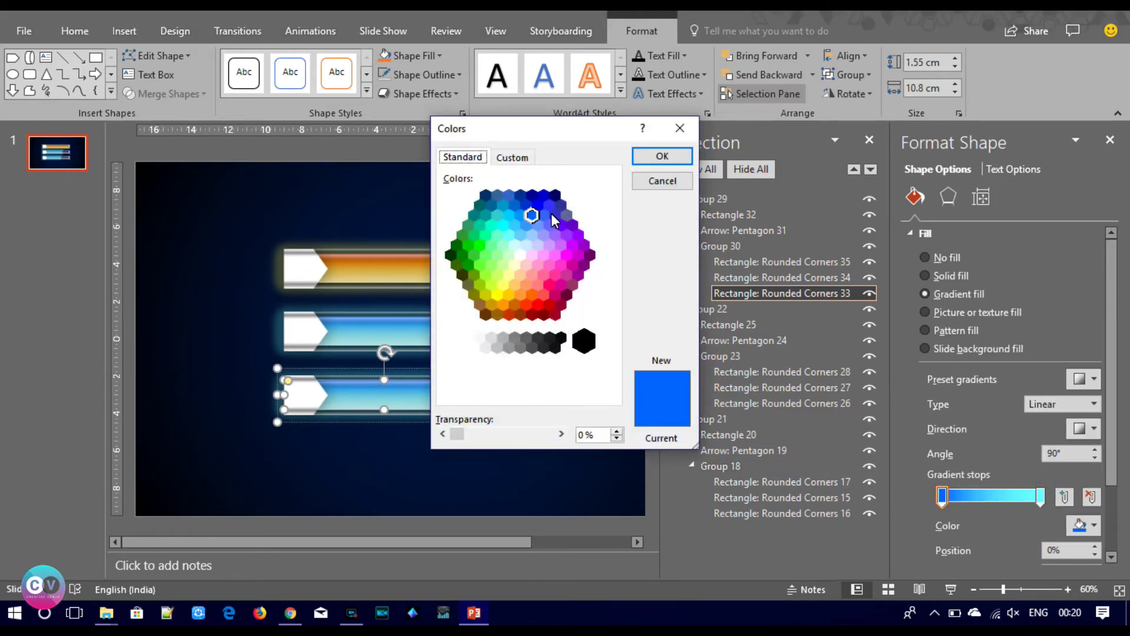
pyautogui.click(467, 265)
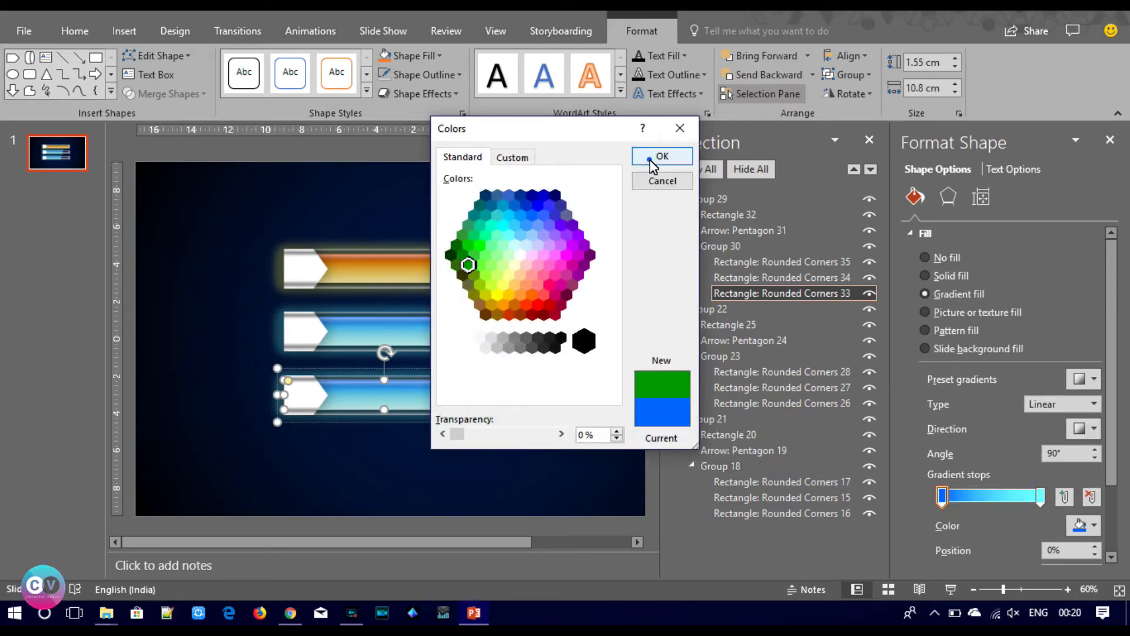
pyautogui.click(655, 159)
pyautogui.click(1040, 495)
pyautogui.click(1086, 525)
pyautogui.click(1021, 486)
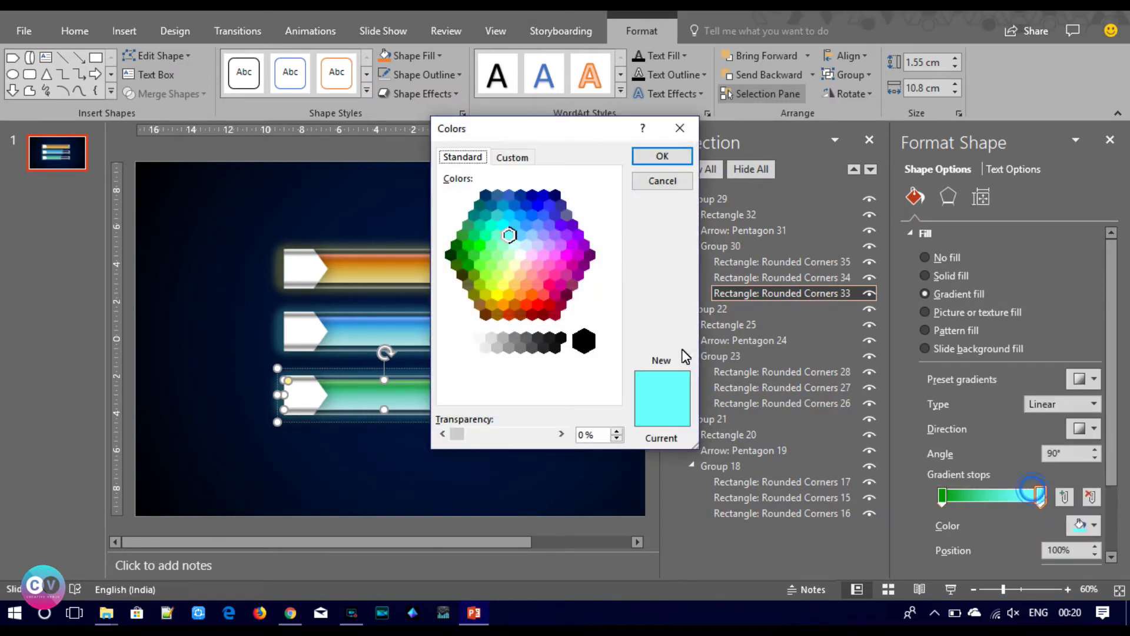
pyautogui.click(486, 253)
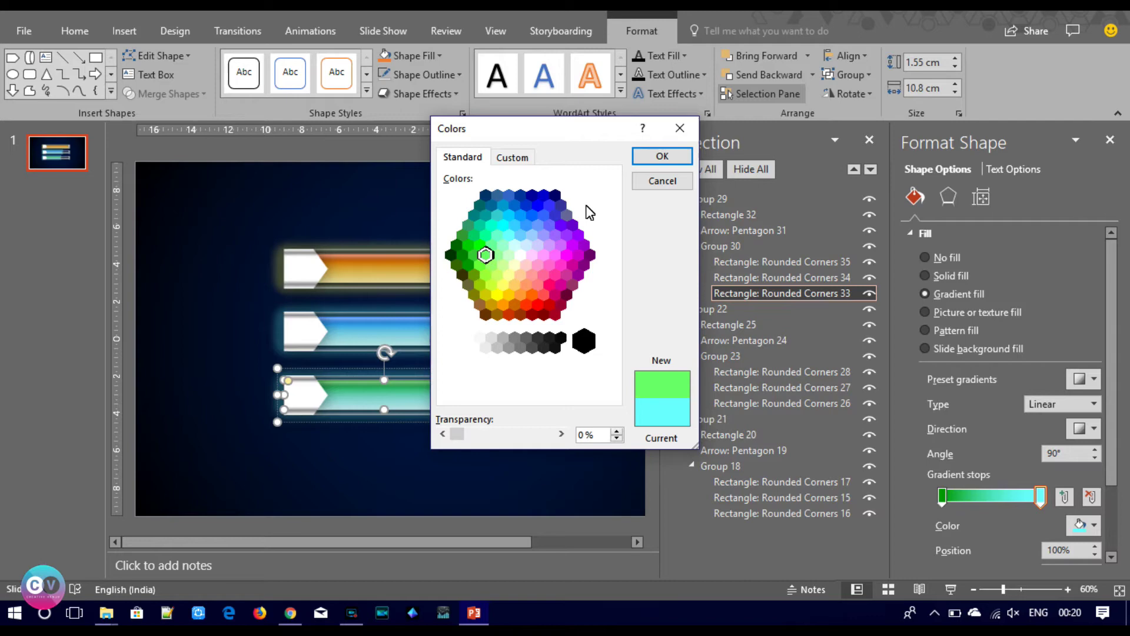
pyautogui.click(653, 159)
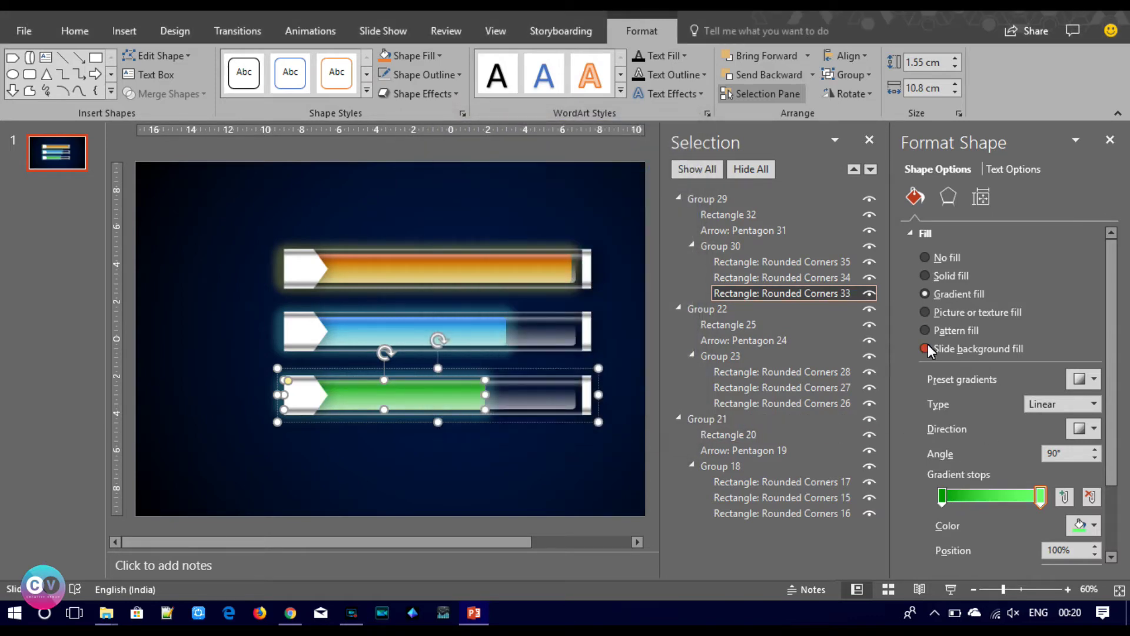
# Give the bottom bar a green glow of 35 pt at 71% transparency.
pyautogui.click(947, 196)
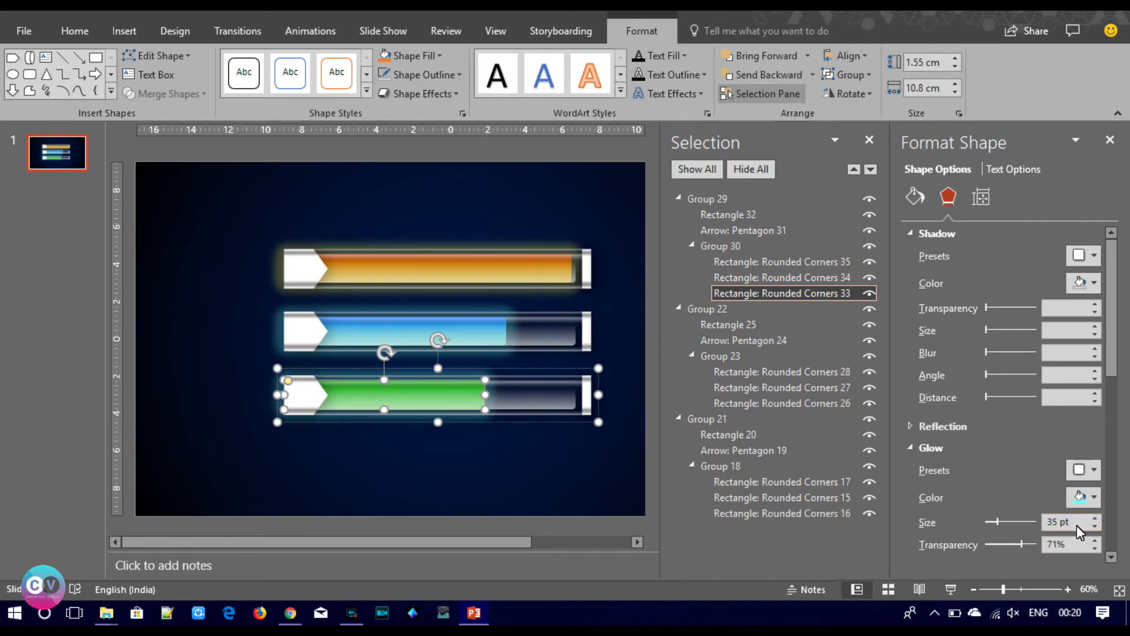
pyautogui.click(1092, 499)
pyautogui.click(992, 445)
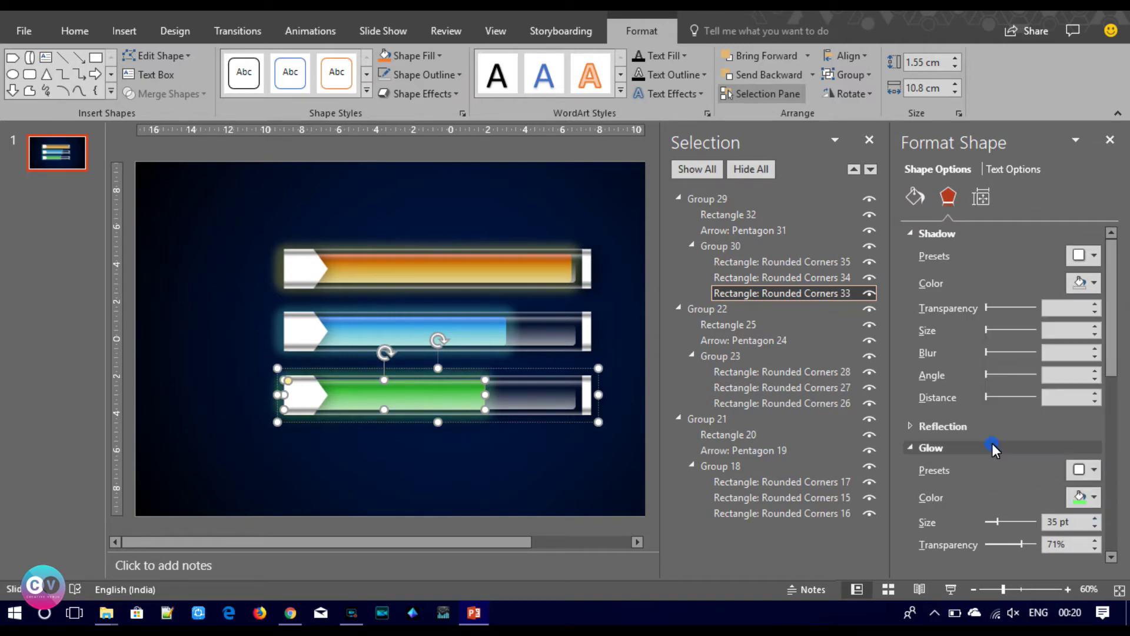
pyautogui.click(514, 478)
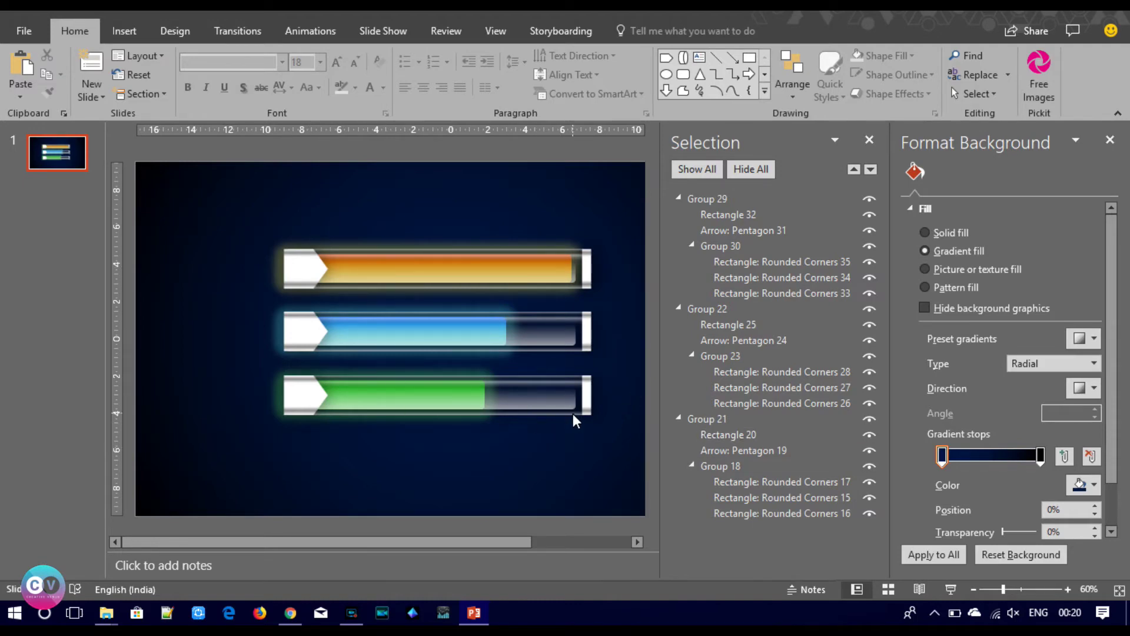
pyautogui.click(761, 292)
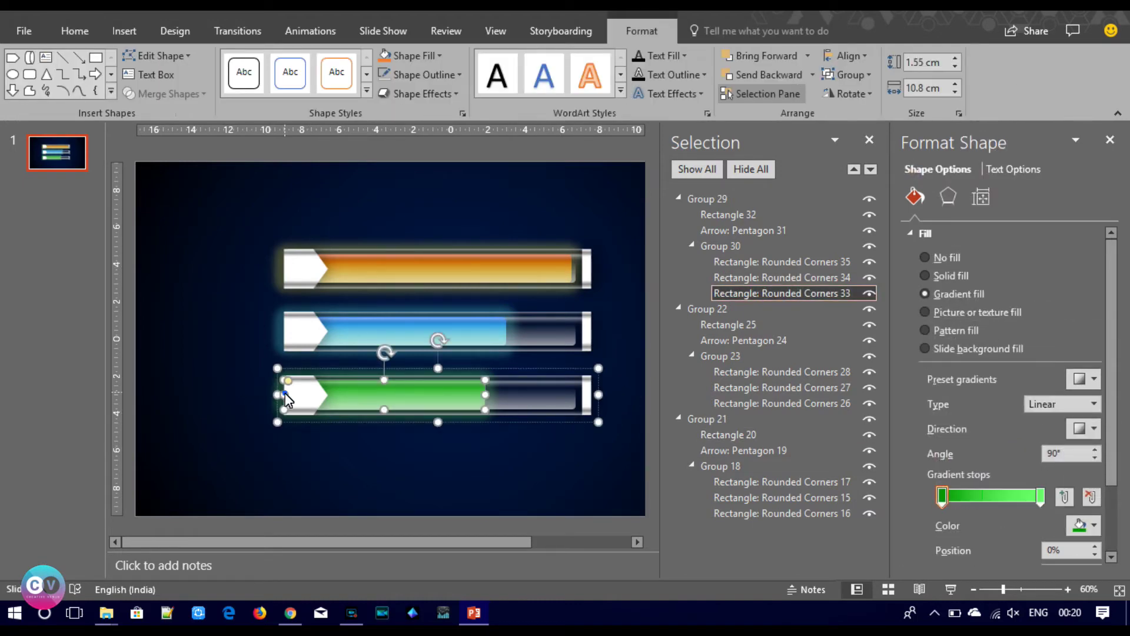
# Trim the green and blue fills from the left so each starts behind its white arrow cap.
pyautogui.moveTo(285, 393); pyautogui.dragTo(319, 401)
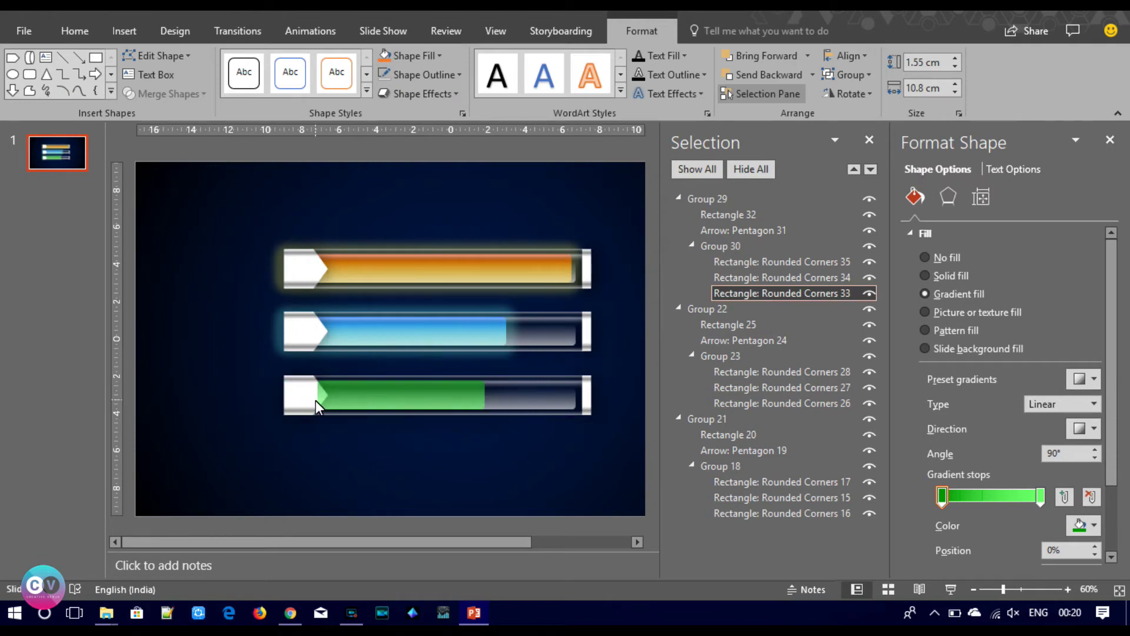
pyautogui.click(331, 448)
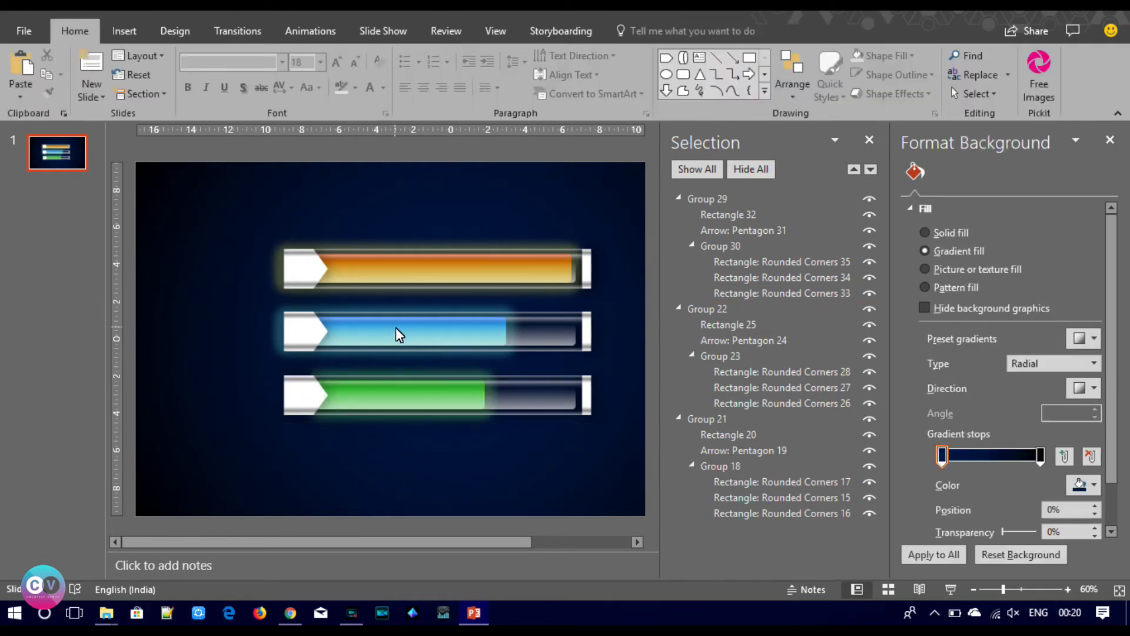
pyautogui.click(736, 404)
pyautogui.moveTo(289, 331); pyautogui.dragTo(316, 336)
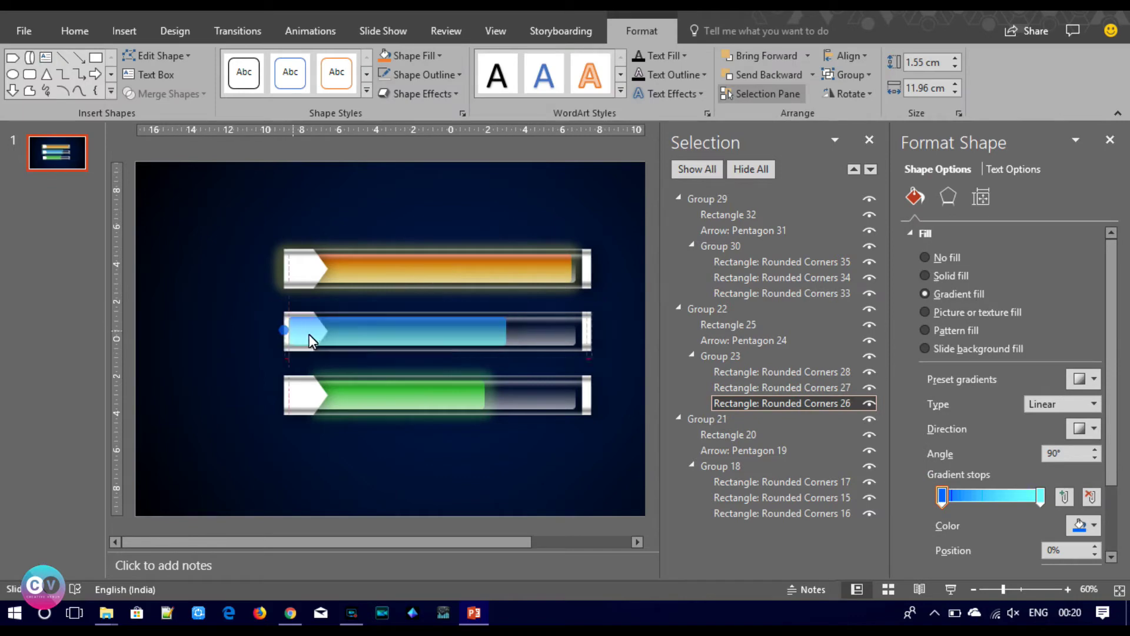
pyautogui.click(356, 276)
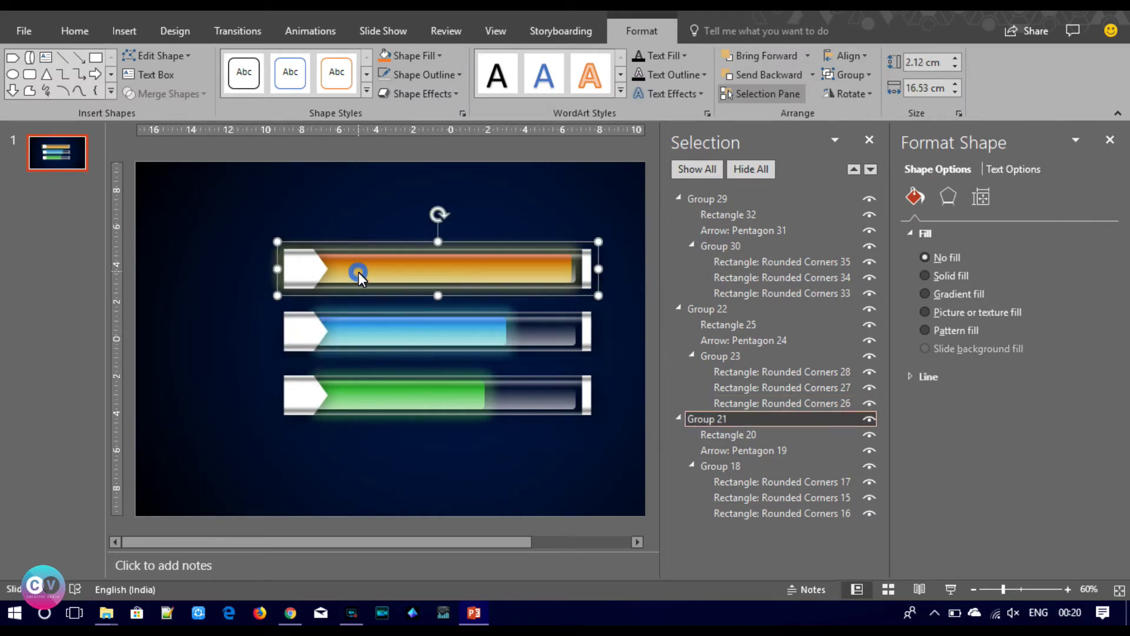
pyautogui.click(737, 513)
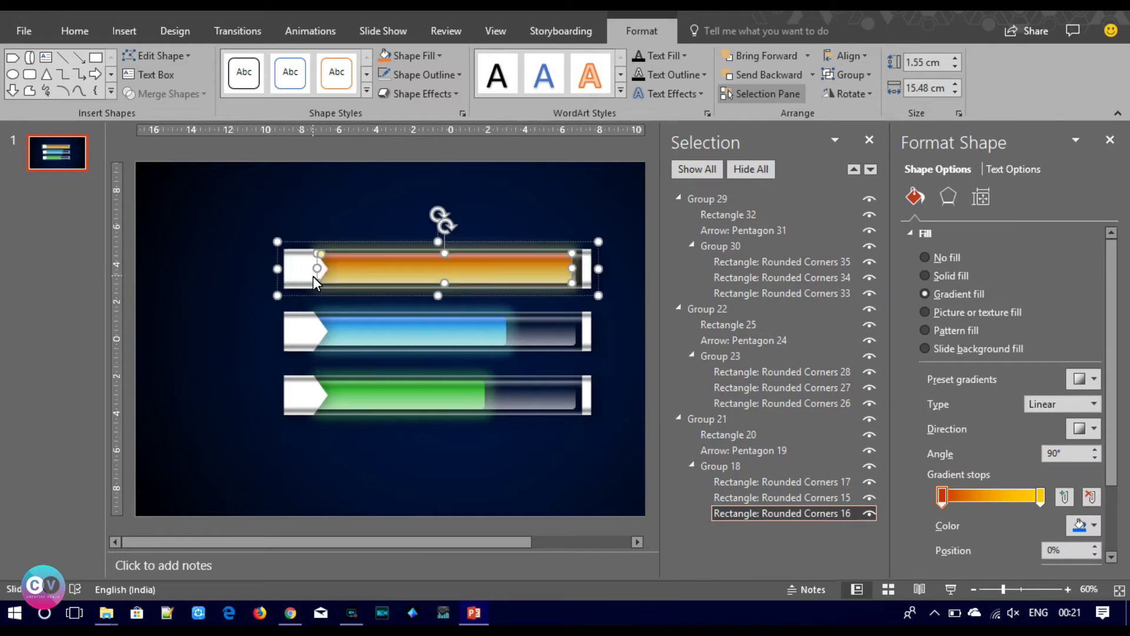
pyautogui.click(348, 472)
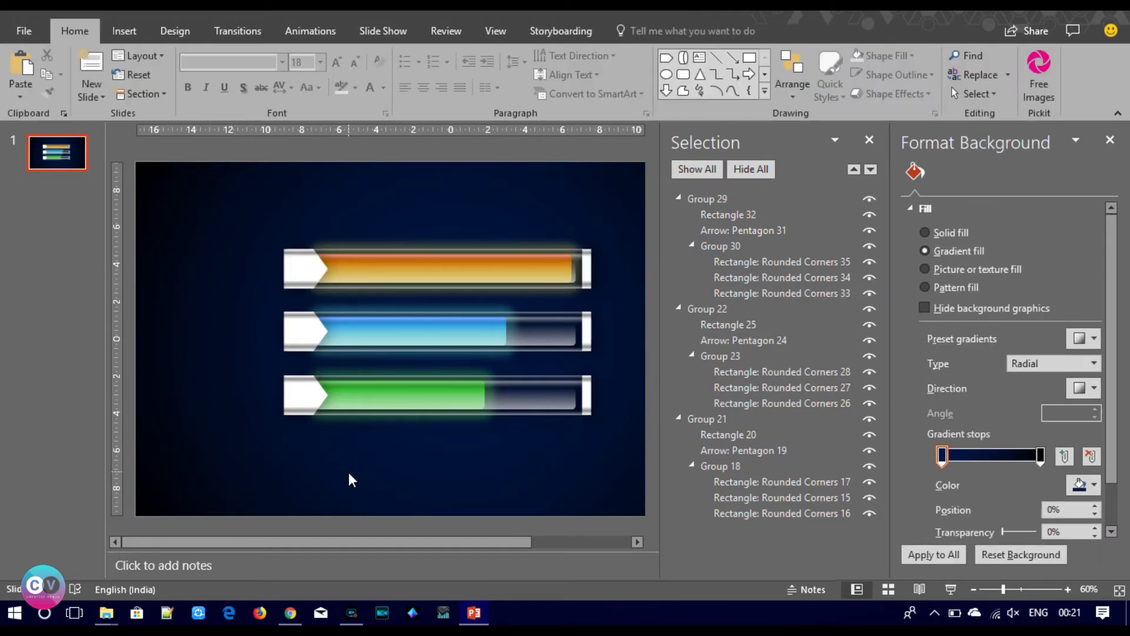
pyautogui.click(406, 401)
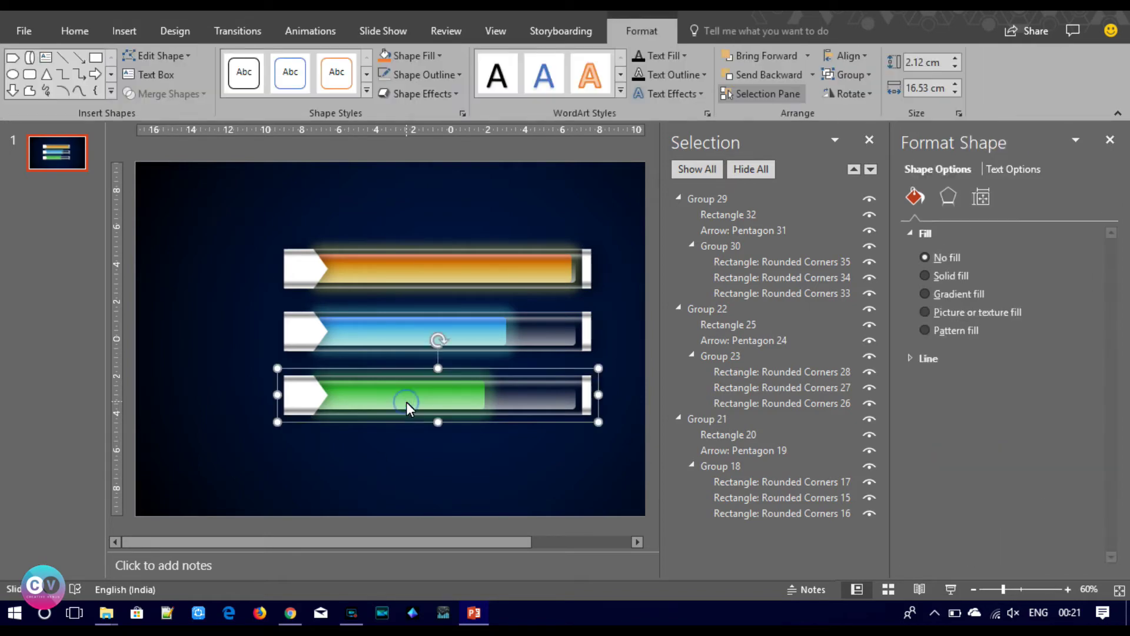
# Paste a copy of the green bar below as a fourth bar and lengthen its fill.
pyautogui.click(869, 140)
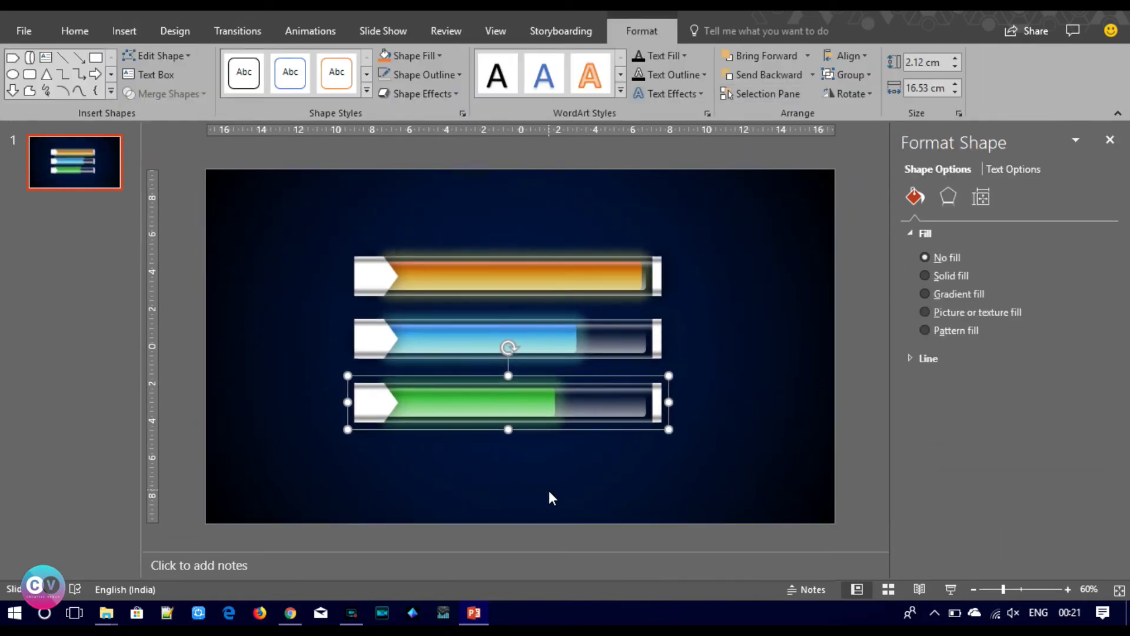
pyautogui.hotkey('ctrl', 'v')
pyautogui.moveTo(522, 412); pyautogui.dragTo(525, 466)
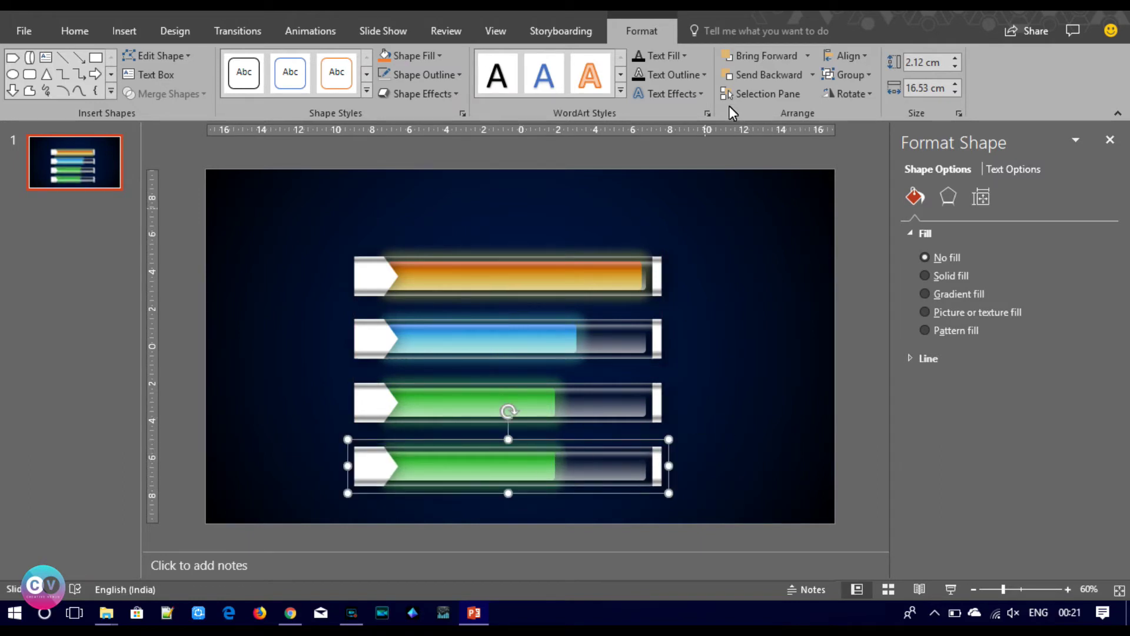
pyautogui.click(799, 95)
pyautogui.click(792, 294)
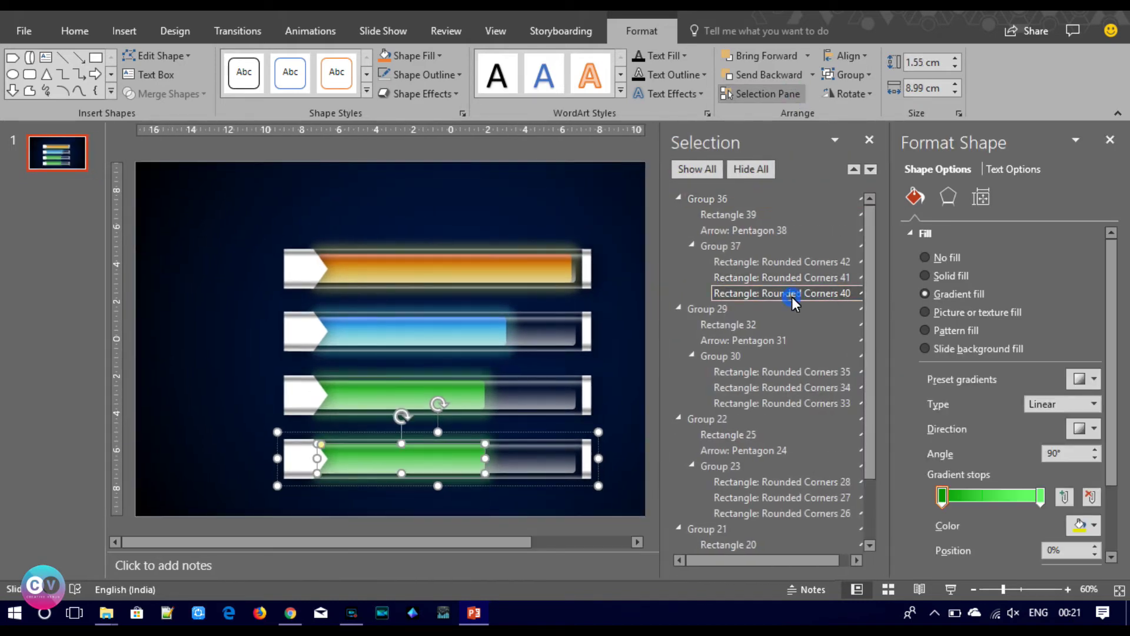
pyautogui.moveTo(486, 459); pyautogui.dragTo(535, 469)
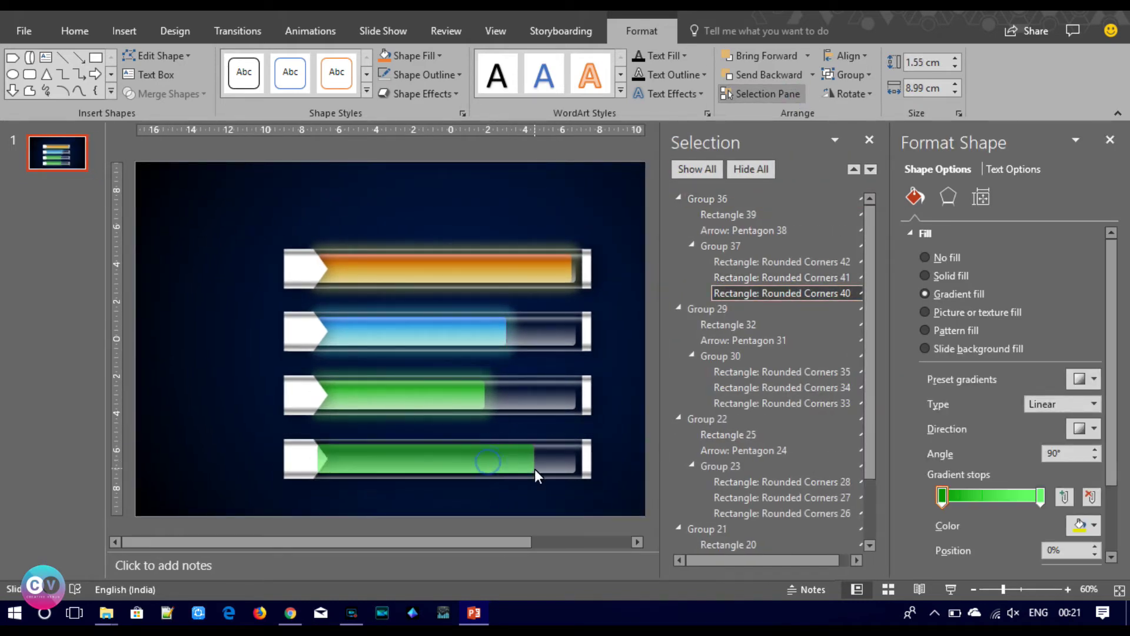
# Set the fourth bar's gradient stops to dark red on the left and bright red on the right.
pyautogui.click(942, 496)
pyautogui.click(1089, 526)
pyautogui.click(1000, 482)
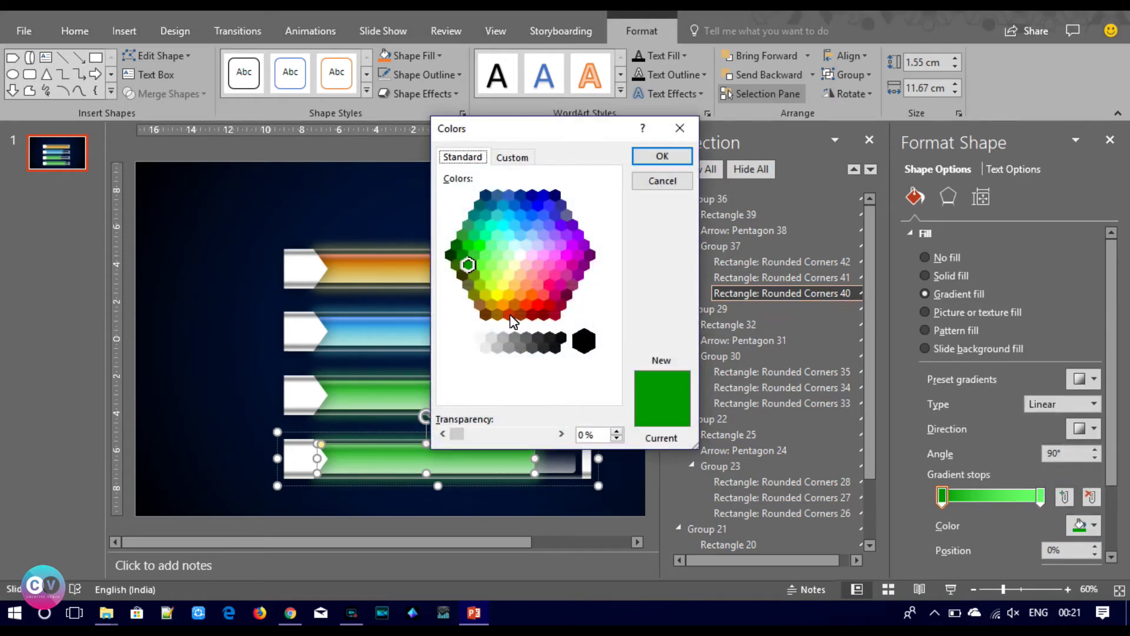
pyautogui.click(553, 314)
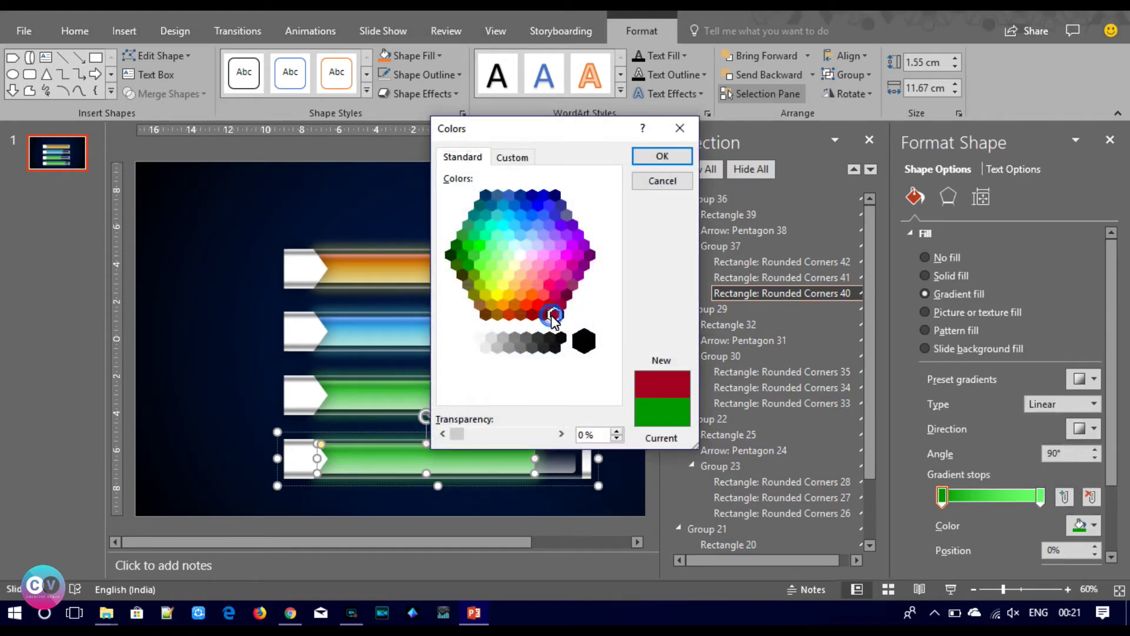
pyautogui.click(662, 156)
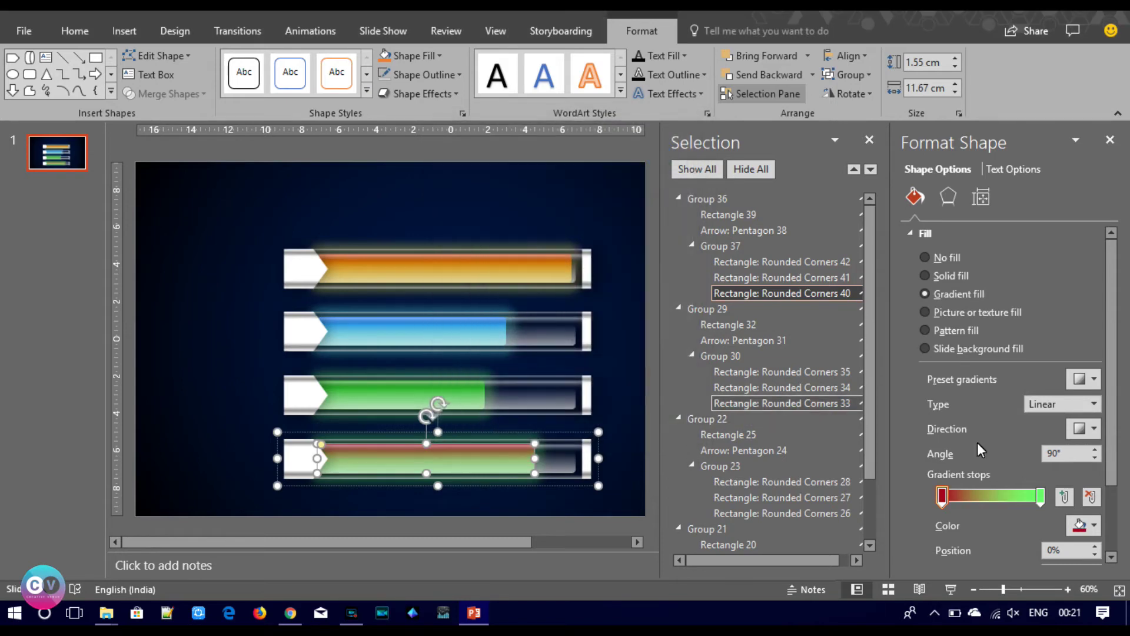
pyautogui.click(1043, 500)
pyautogui.click(1082, 526)
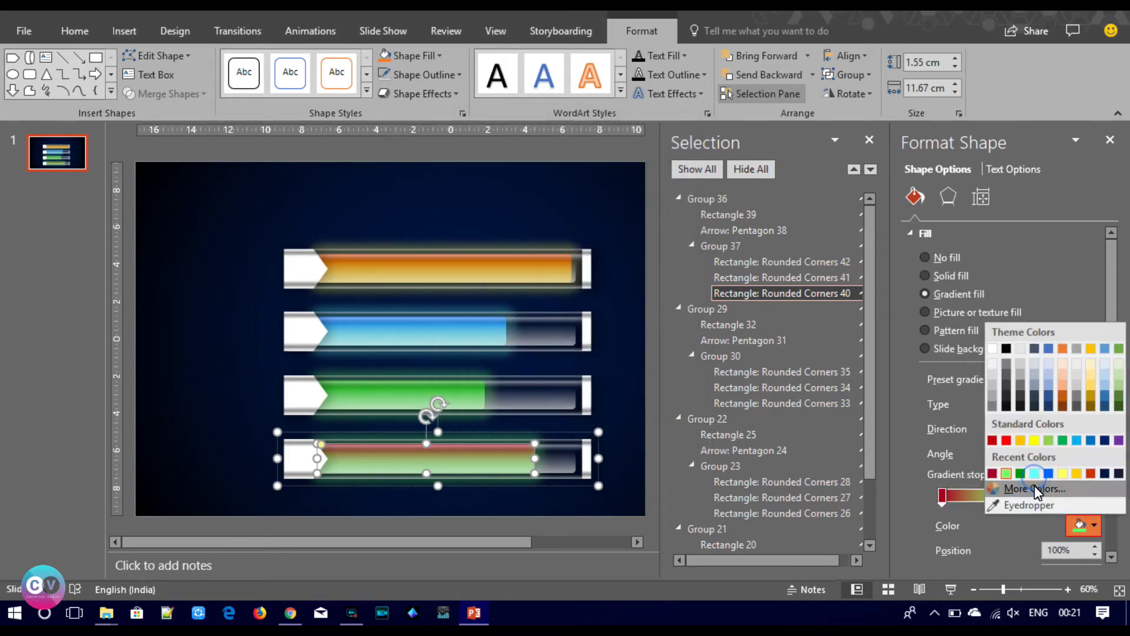
pyautogui.click(1013, 483)
pyautogui.click(546, 284)
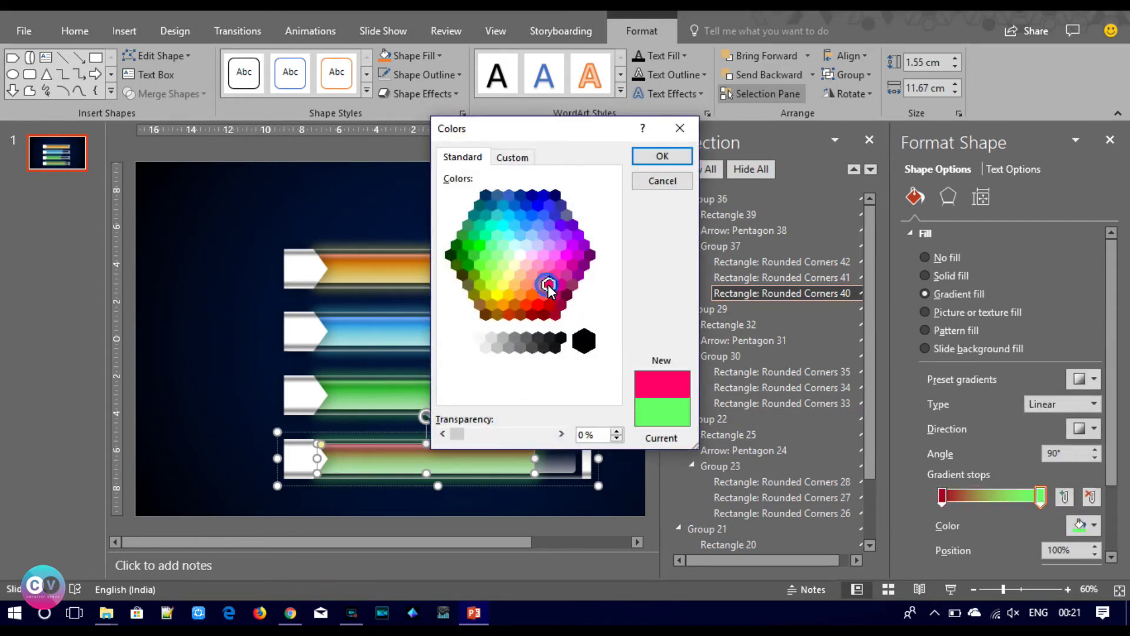
pyautogui.click(660, 157)
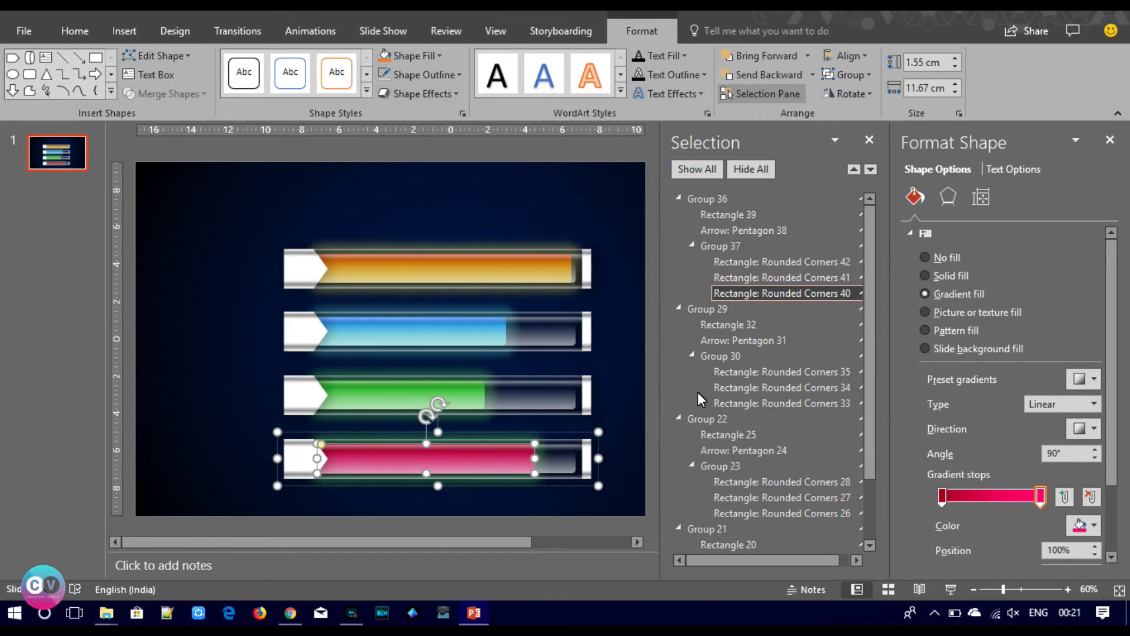
pyautogui.click(1082, 526)
pyautogui.click(1015, 498)
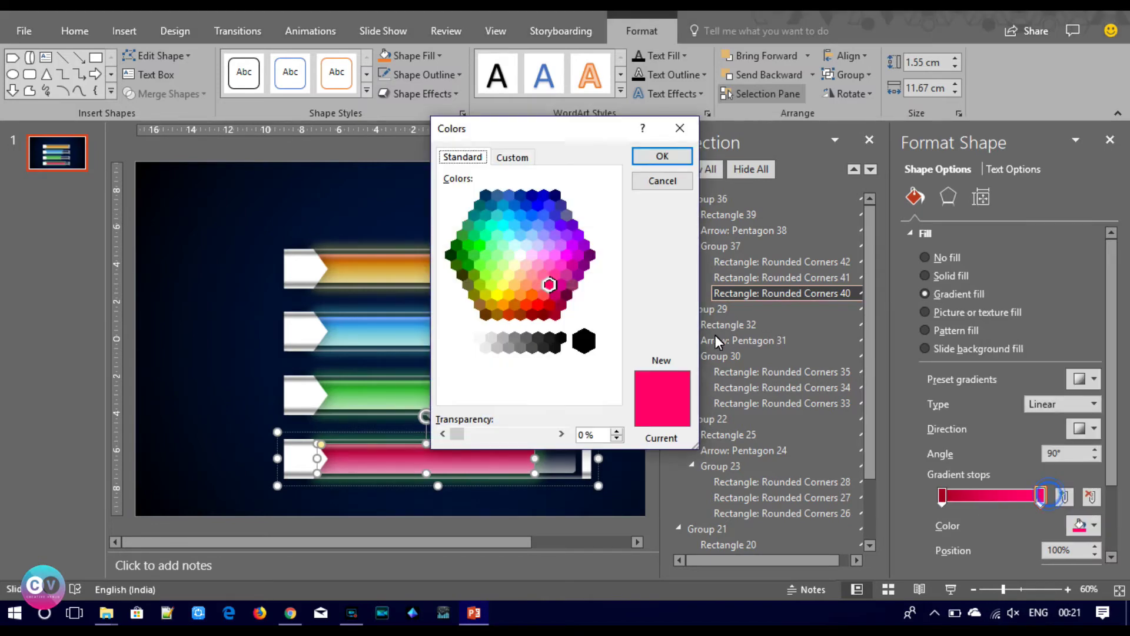
pyautogui.click(525, 299)
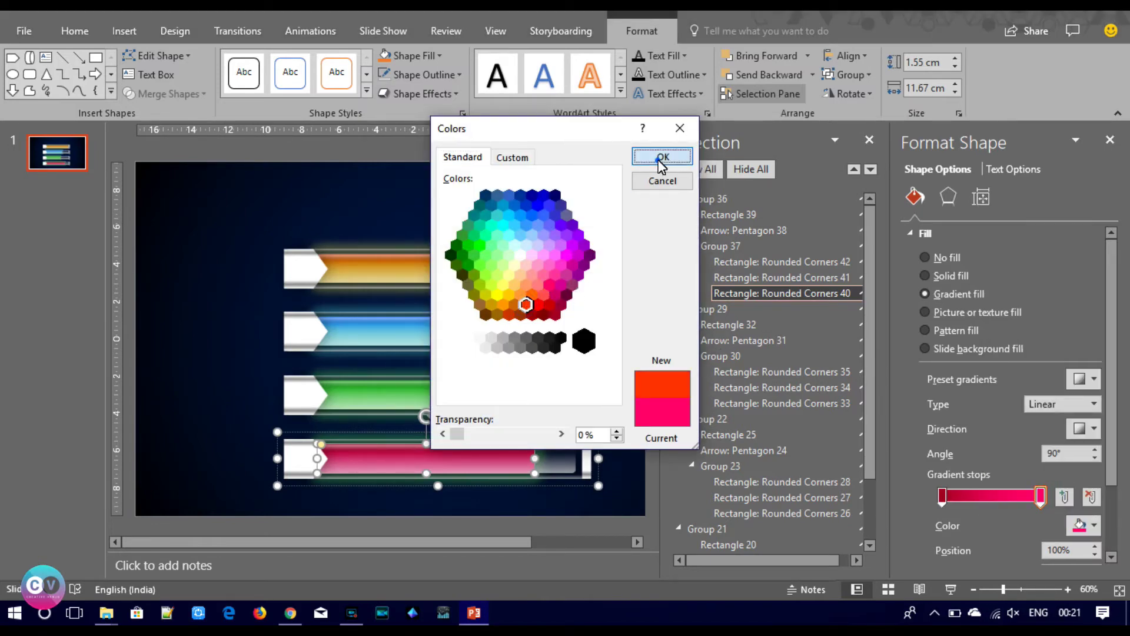
pyautogui.click(662, 156)
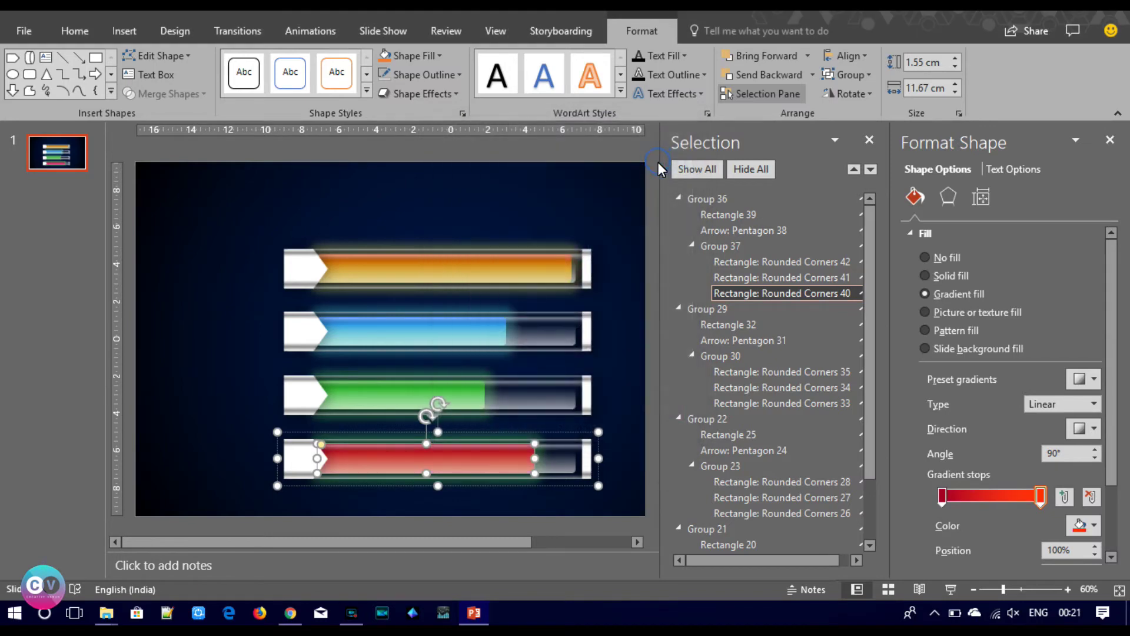
# Change the fourth bar's glow colour to red.
pyautogui.click(946, 199)
pyautogui.moveTo(1114, 298); pyautogui.dragTo(1114, 365)
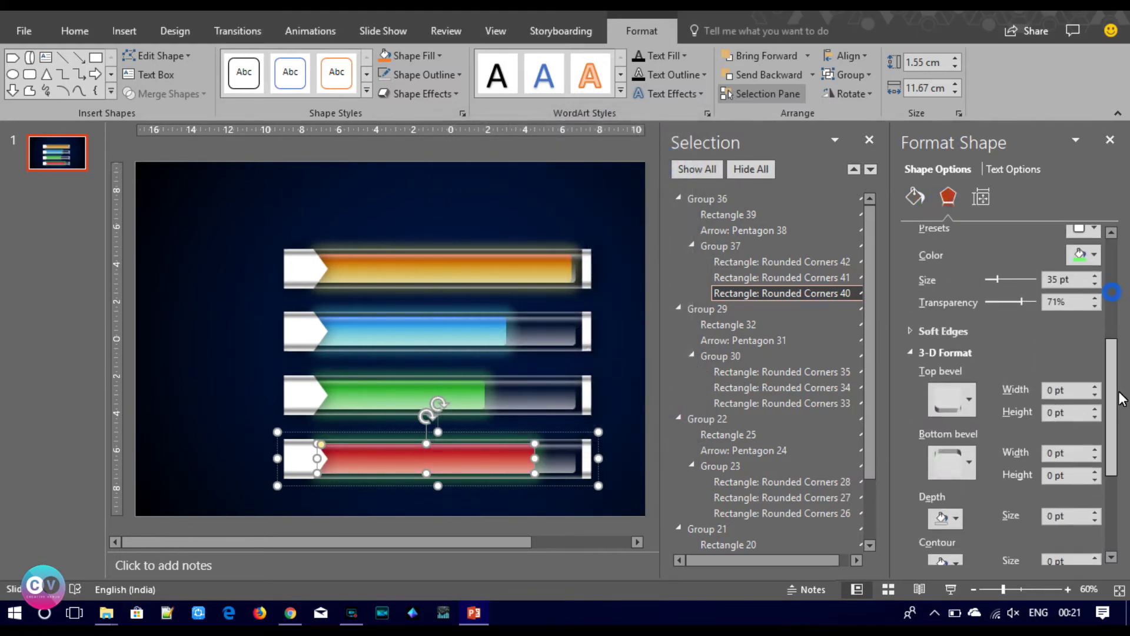
pyautogui.click(1083, 255)
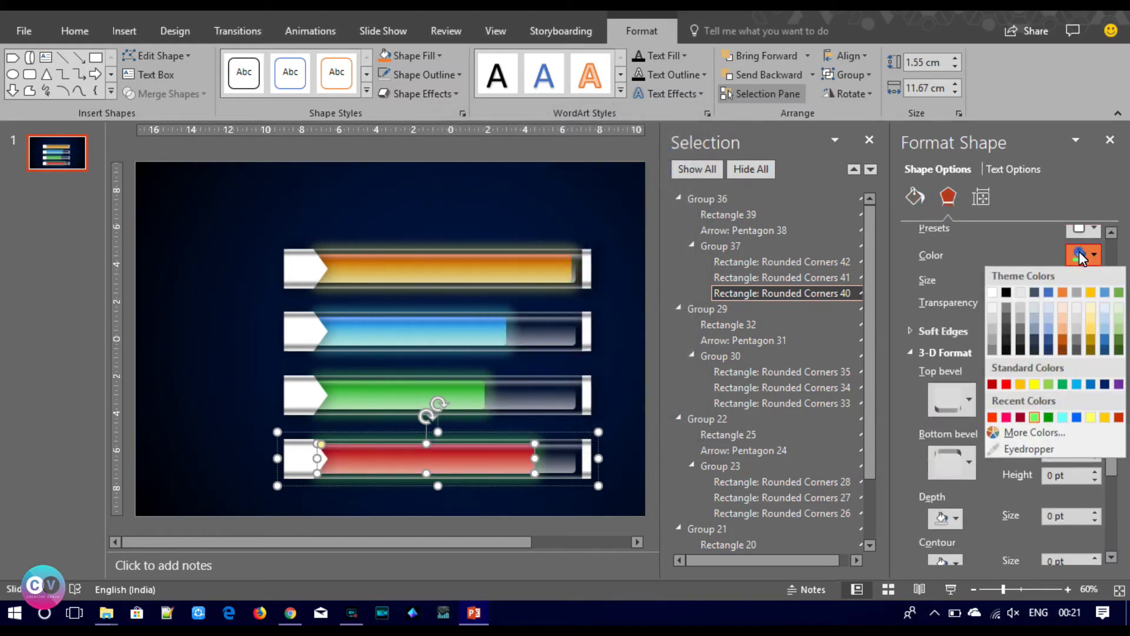
pyautogui.click(993, 417)
pyautogui.click(228, 397)
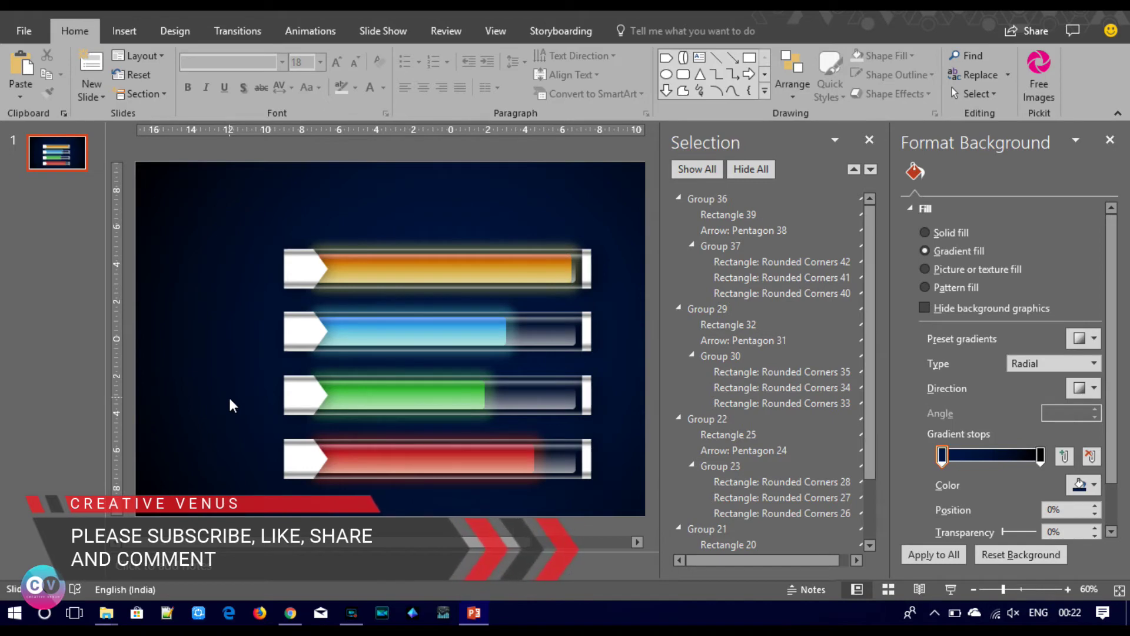
# Close the side panels, group the four bars, enlarge them and centre them on the slide.
pyautogui.click(868, 140)
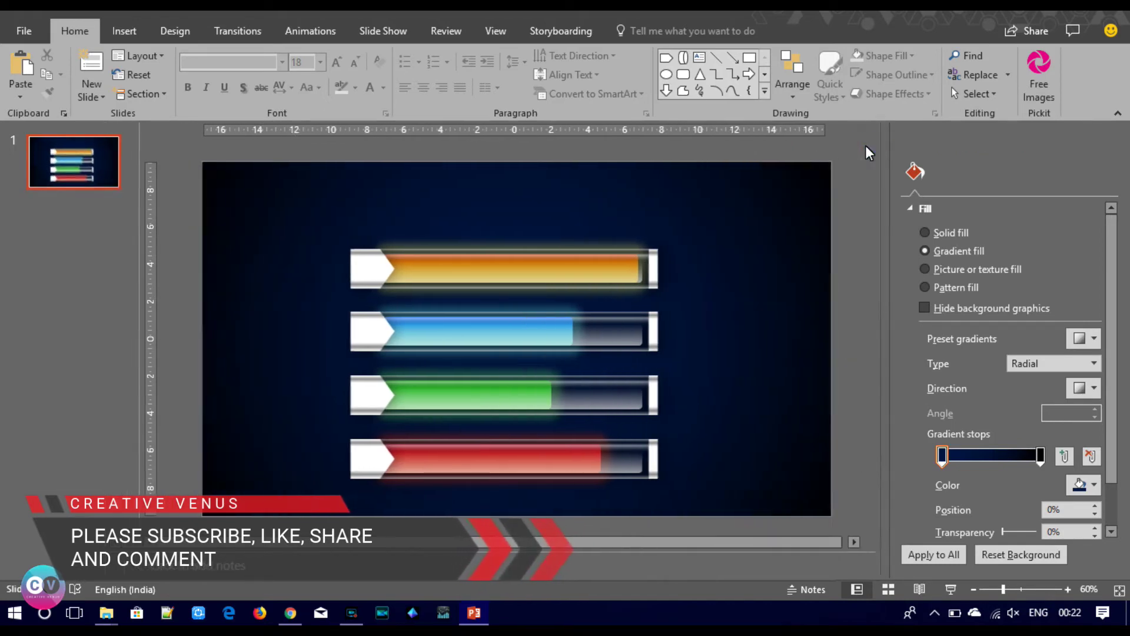
pyautogui.click(1105, 141)
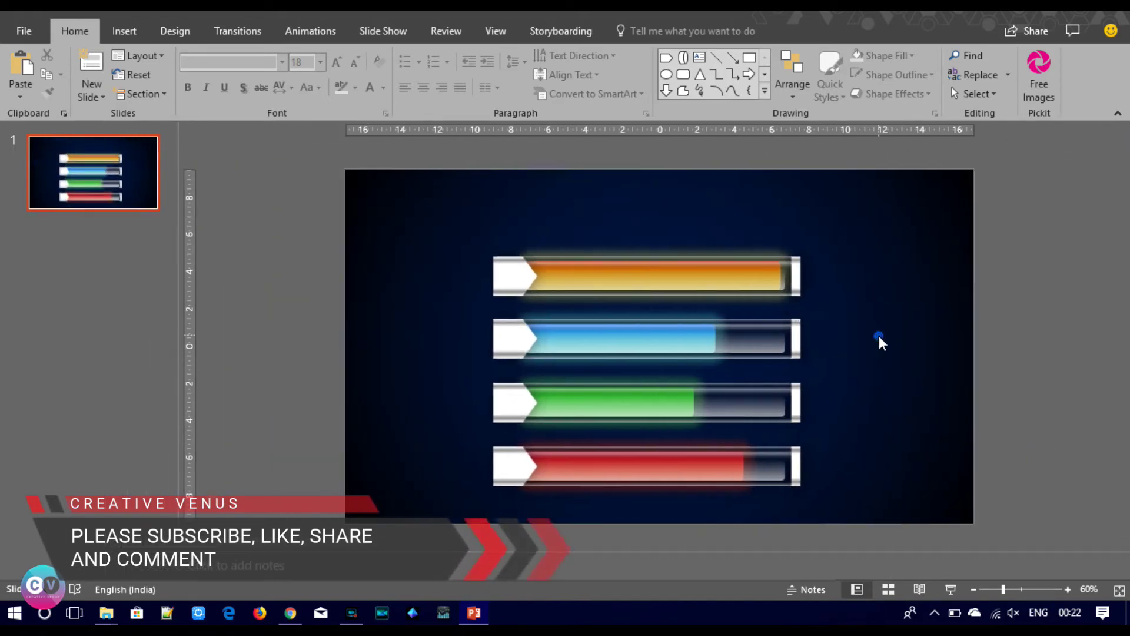
pyautogui.moveTo(451, 501); pyautogui.dragTo(833, 234)
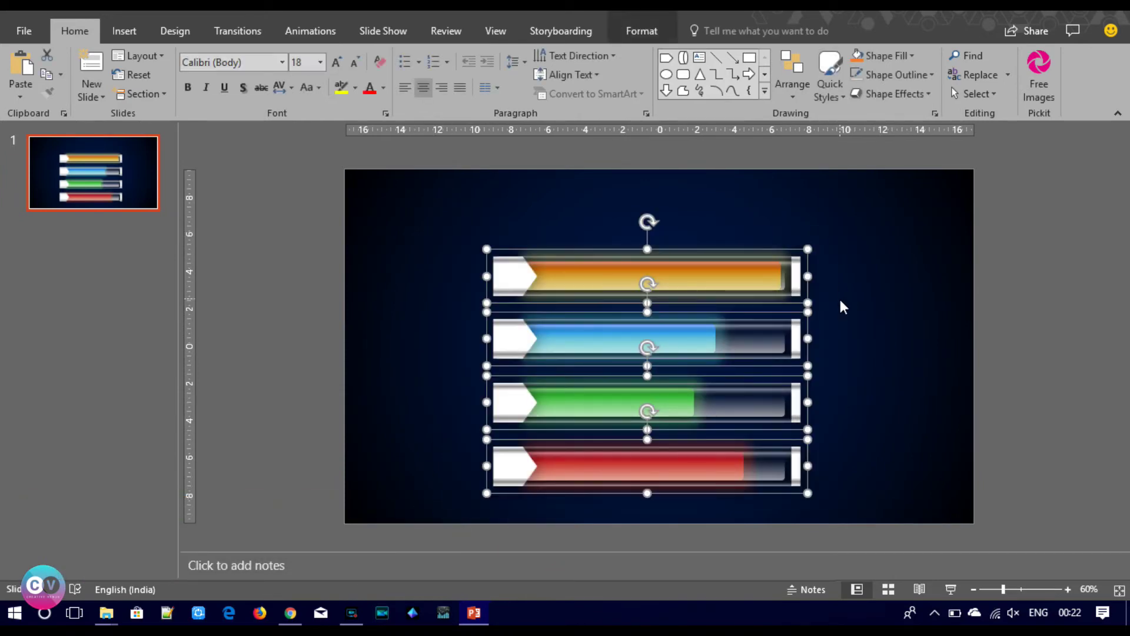
pyautogui.hotkey('ctrl', 'g')
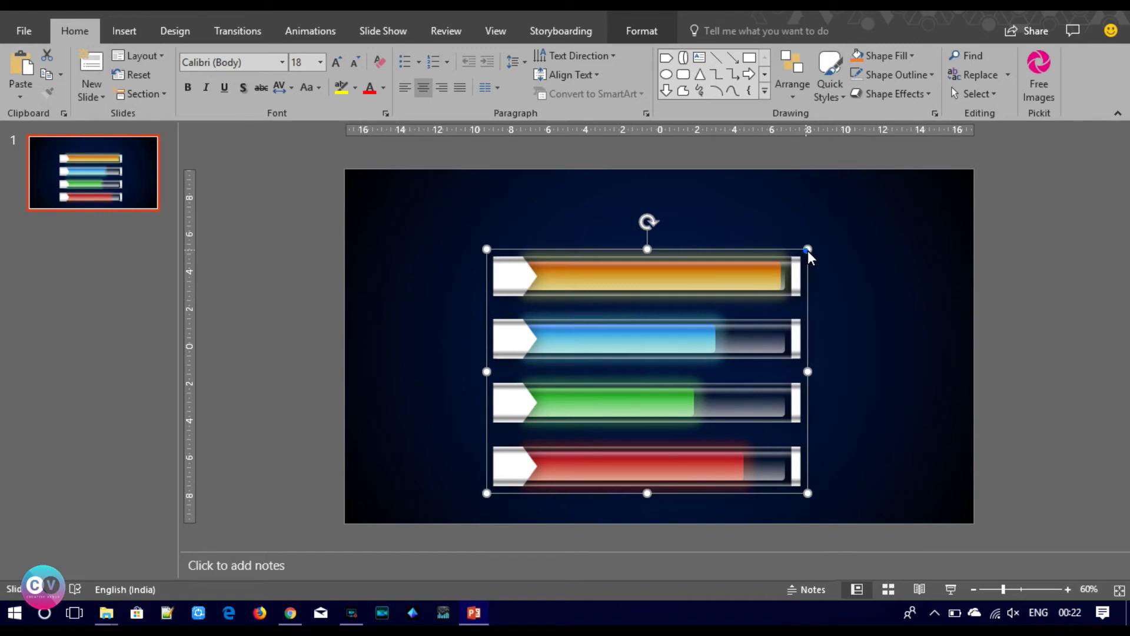
pyautogui.moveTo(807, 249); pyautogui.dragTo(847, 219)
pyautogui.moveTo(736, 268); pyautogui.dragTo(728, 281)
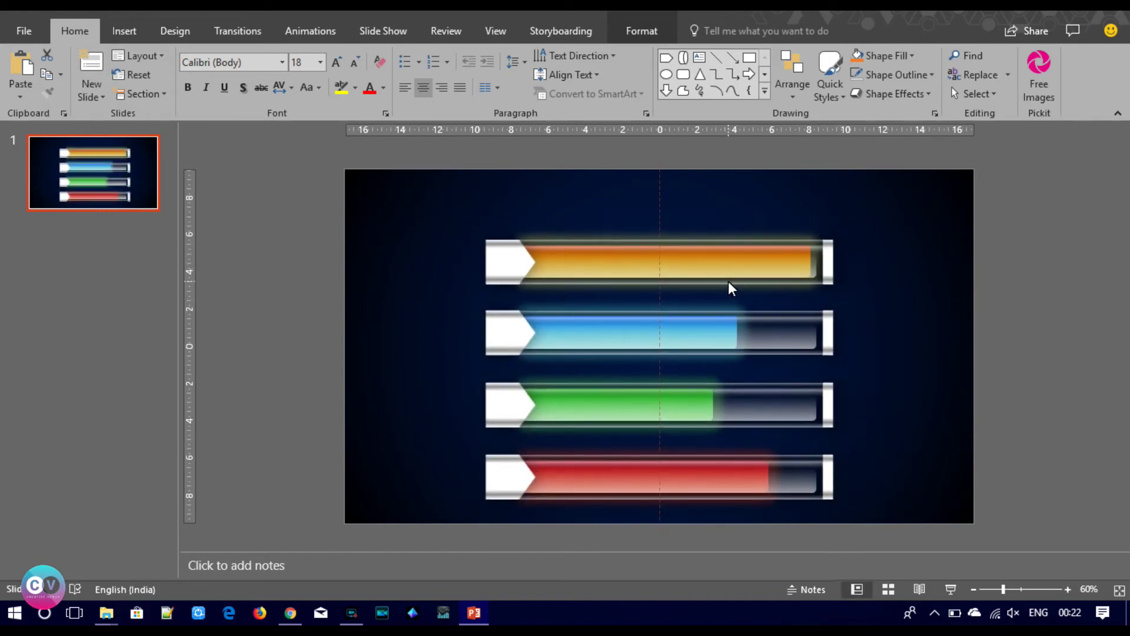
# Check the grouped bars' placement on the slide, then deselect them.
pyautogui.click(938, 373)
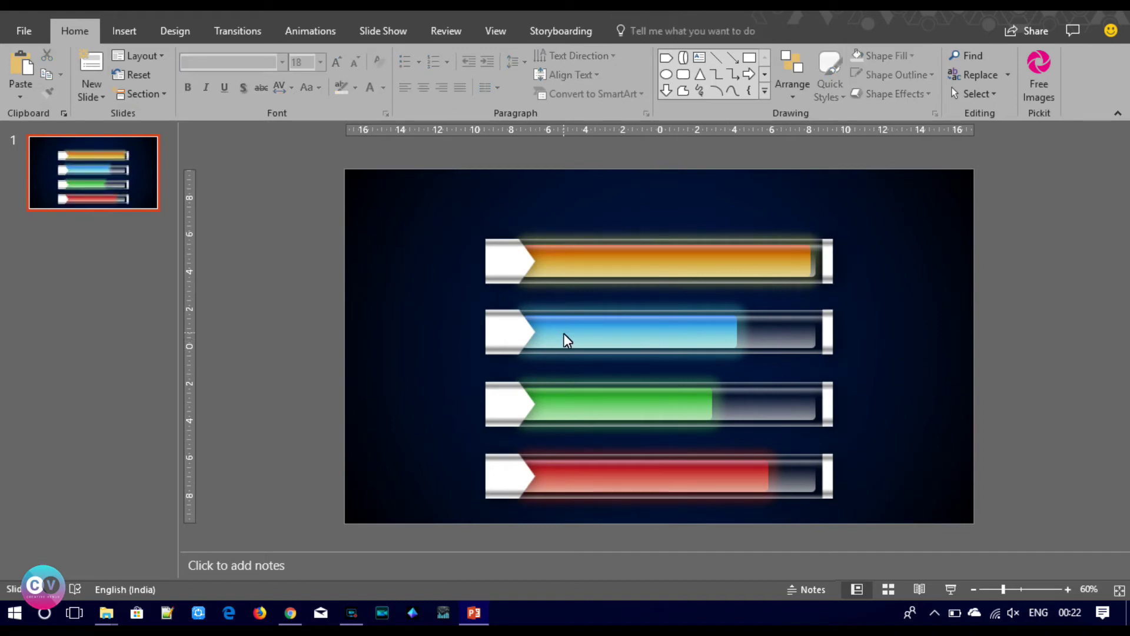
pyautogui.click(500, 267)
pyautogui.click(406, 318)
pyautogui.click(512, 269)
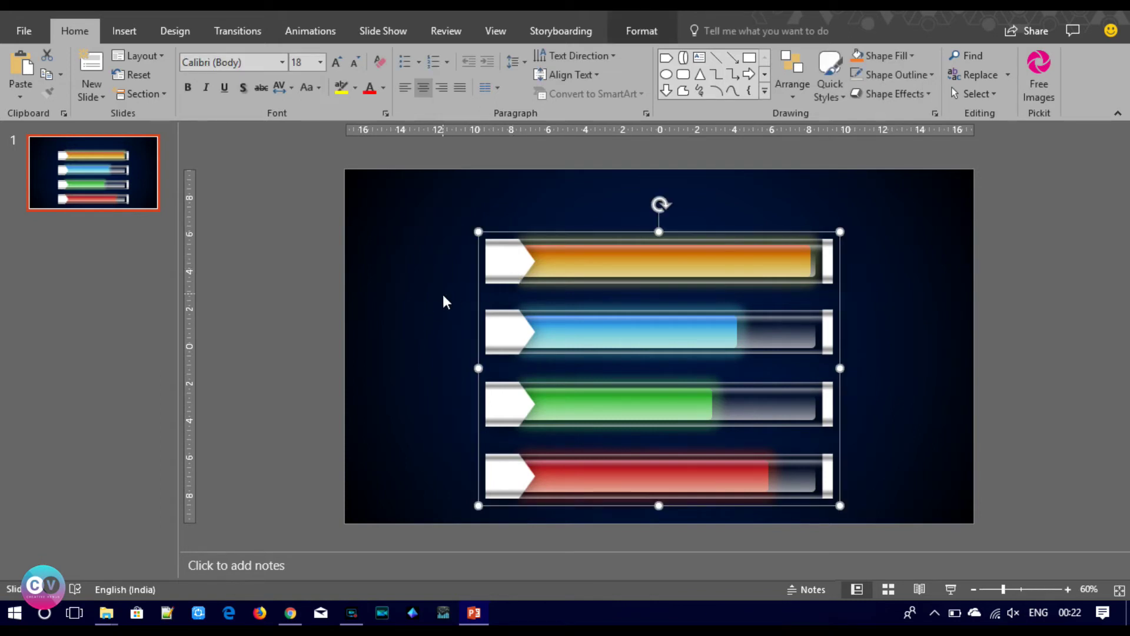
pyautogui.click(425, 305)
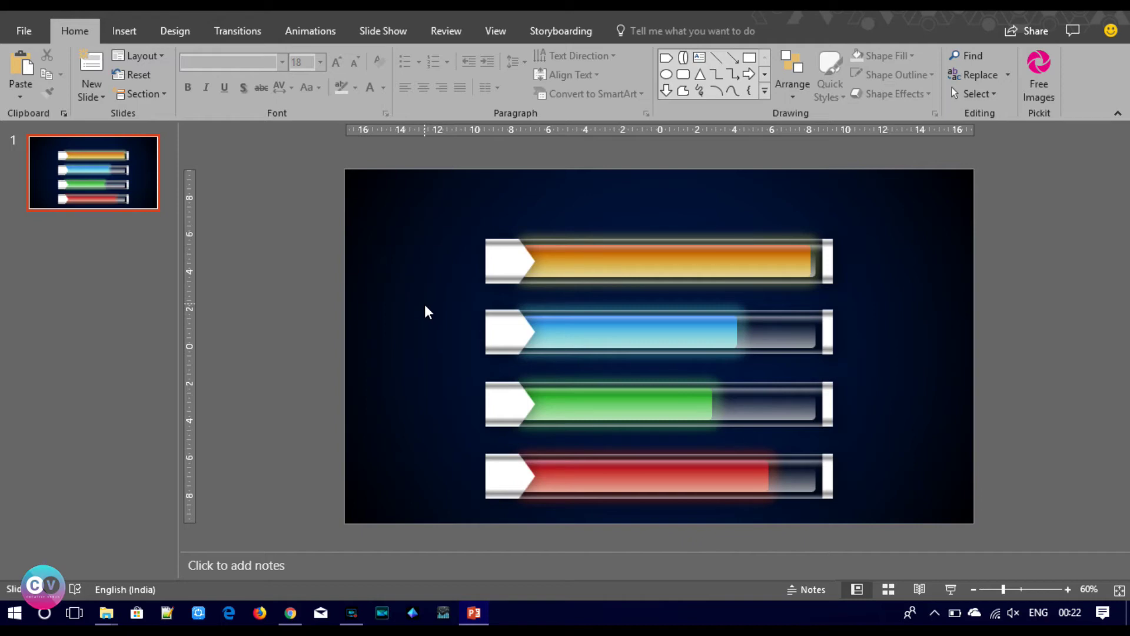
pyautogui.click(120, 34)
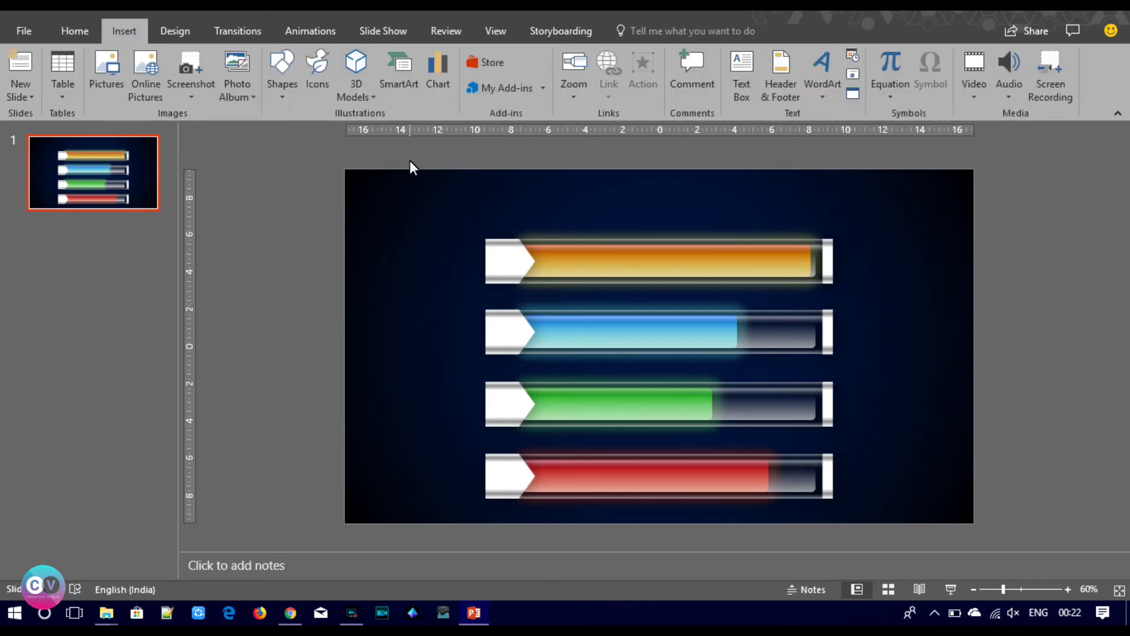
# Insert the laptop, monitor, phone and tablet icons from Technology and electronics.
pyautogui.click(318, 74)
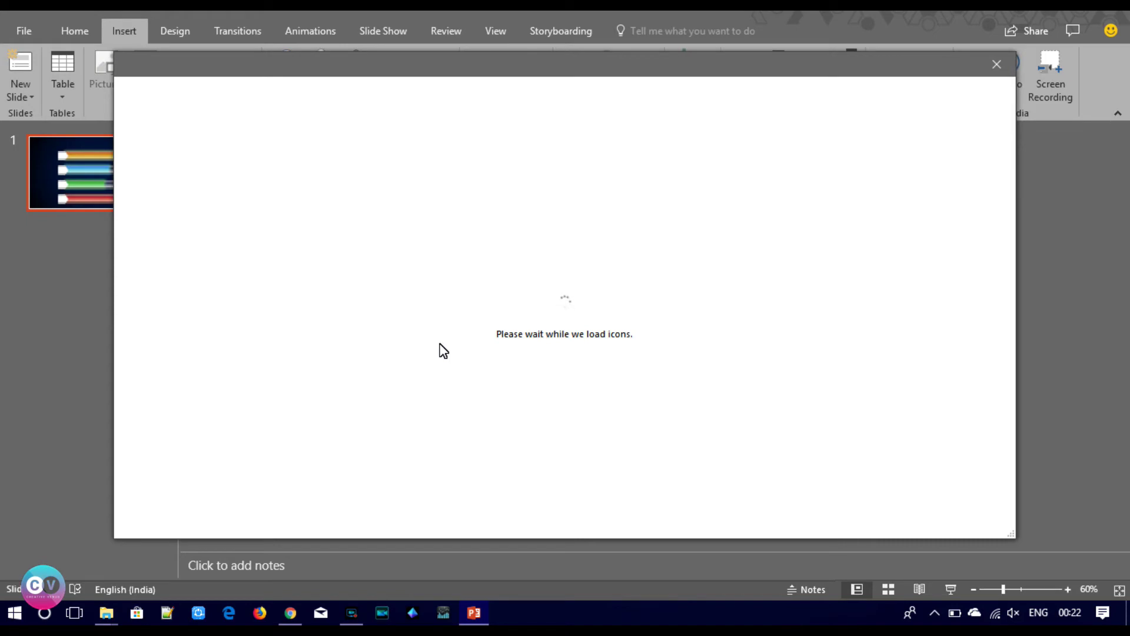
pyautogui.click(380, 416)
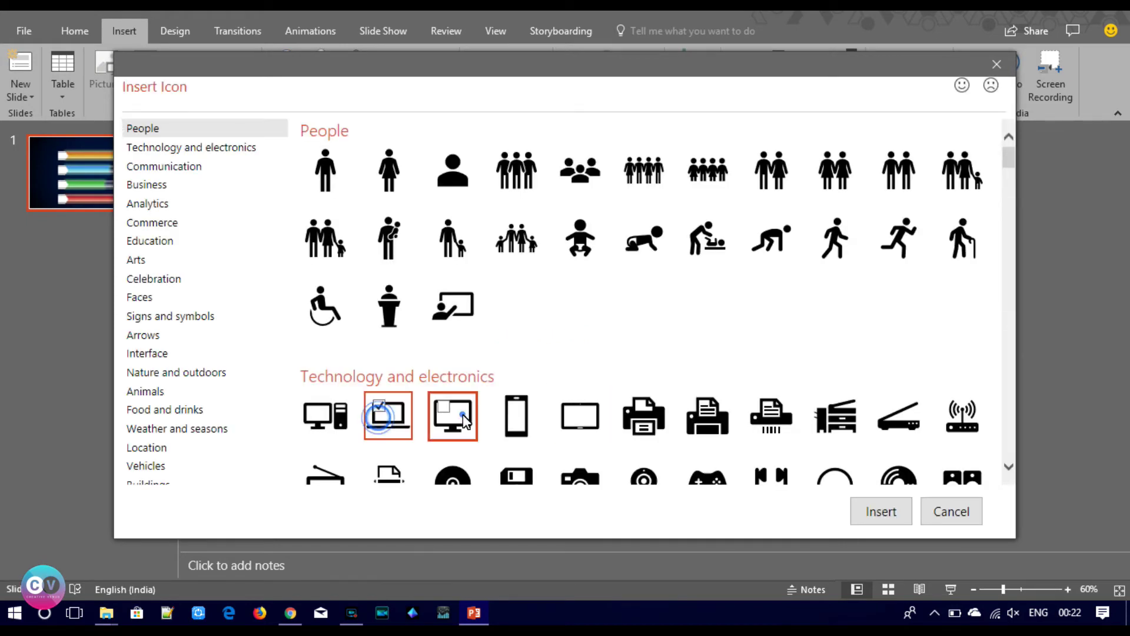
pyautogui.click(465, 421)
pyautogui.click(517, 416)
pyautogui.click(580, 416)
pyautogui.click(860, 511)
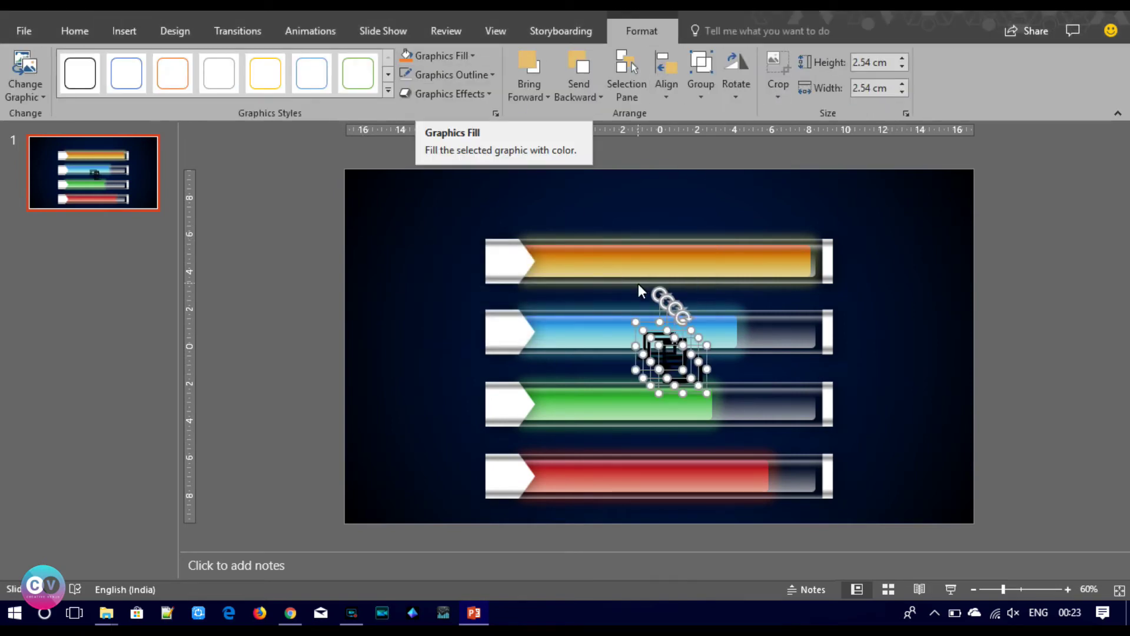
# Move the icon group left of the slide and shrink it to 0.8 × 0.8 cm.
pyautogui.moveTo(660, 346); pyautogui.dragTo(418, 302)
pyautogui.moveTo(296, 305); pyautogui.dragTo(295, 305)
pyautogui.click(903, 66)
pyautogui.click(903, 67)
pyautogui.click(902, 67)
pyautogui.click(903, 67)
pyautogui.click(903, 67)
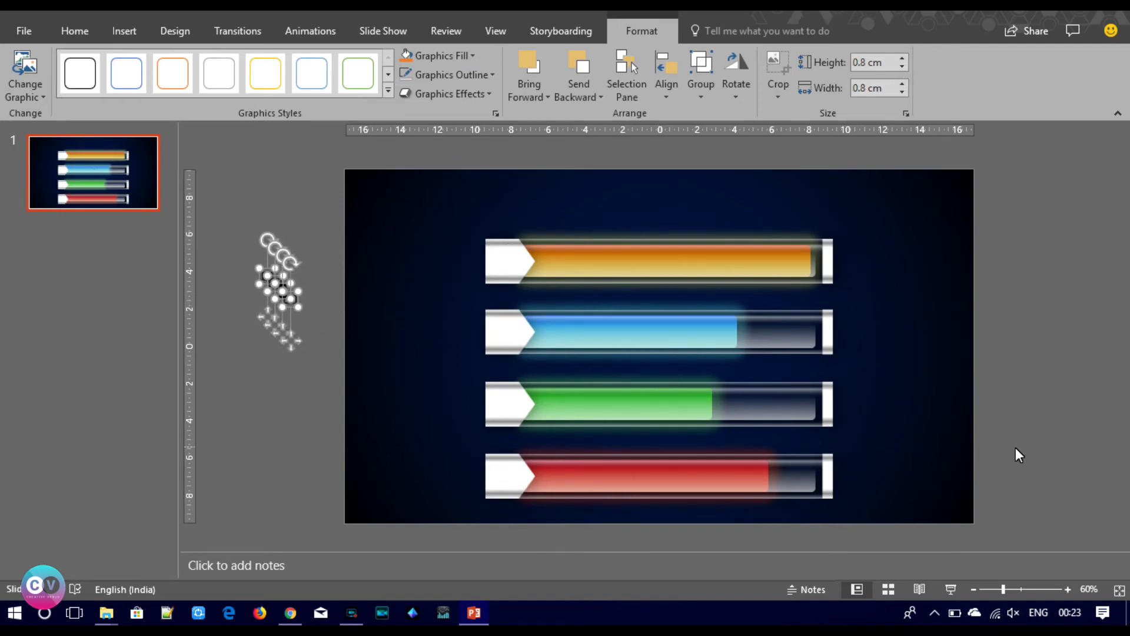
pyautogui.click(1068, 589)
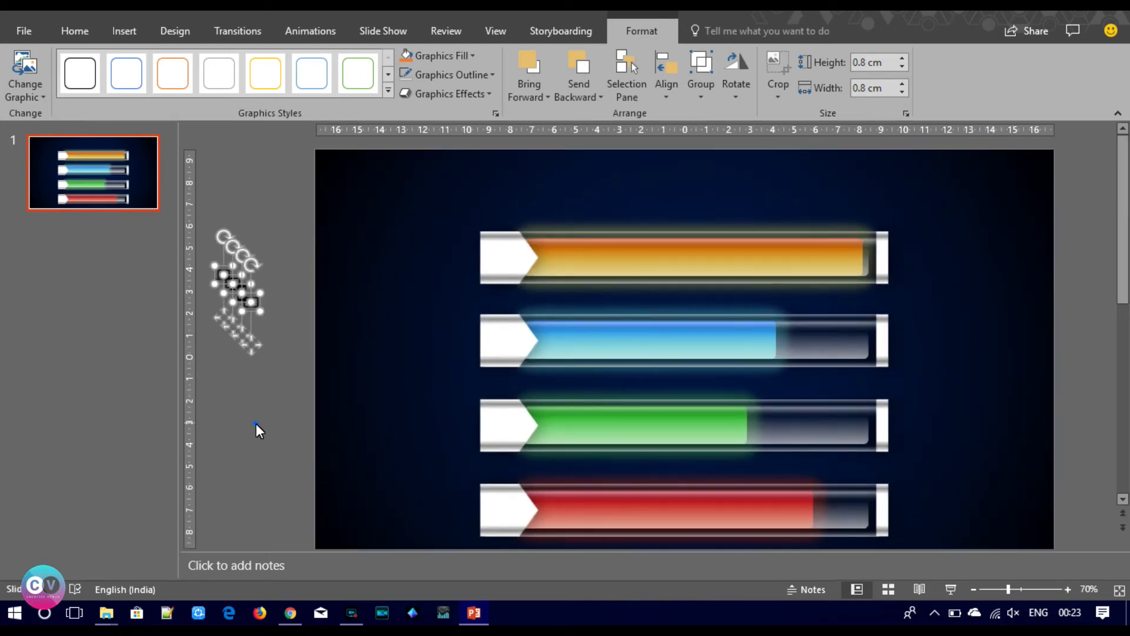
# Place one icon on each bar's white cap, from orange at the top to red.
pyautogui.click(256, 424)
pyautogui.moveTo(255, 305); pyautogui.dragTo(521, 267)
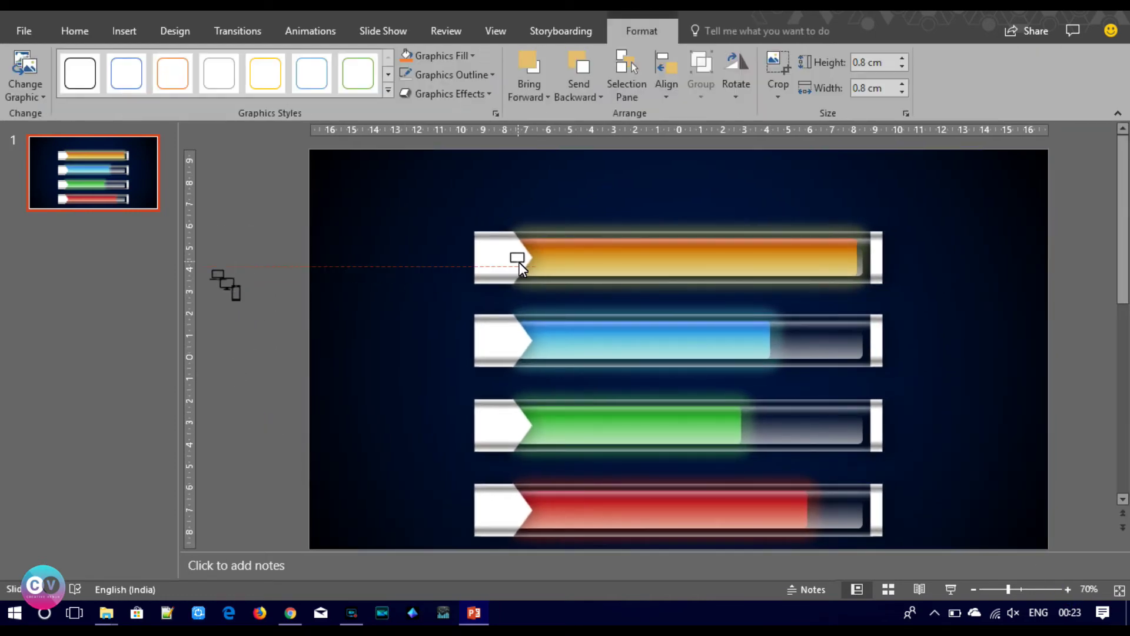
pyautogui.moveTo(237, 294); pyautogui.dragTo(521, 345)
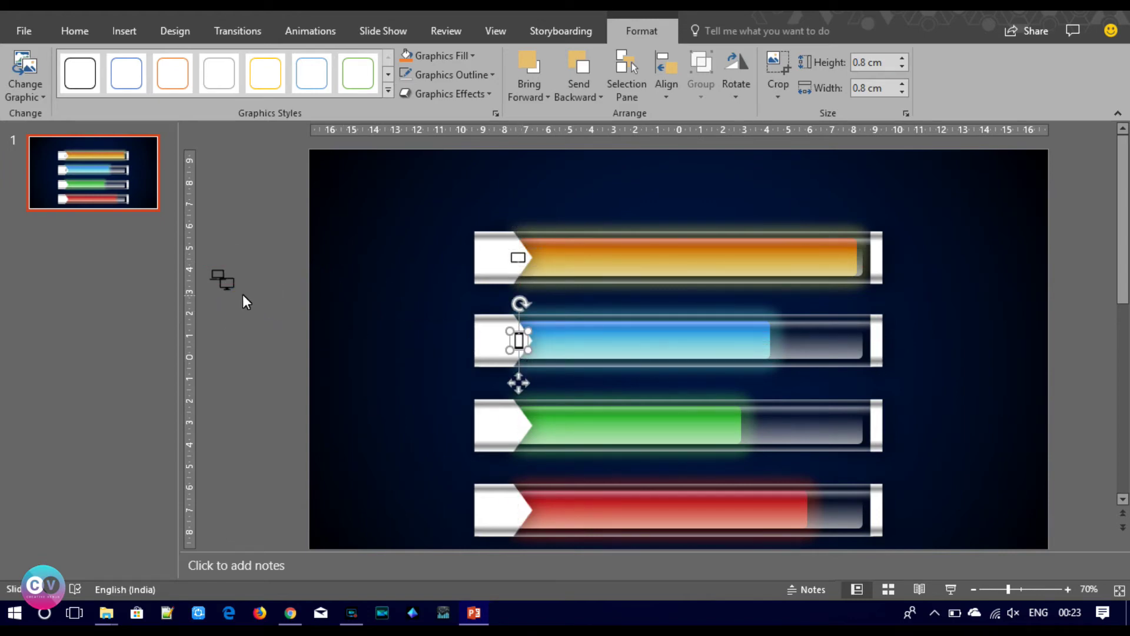
pyautogui.moveTo(227, 283); pyautogui.dragTo(522, 429)
pyautogui.moveTo(222, 283); pyautogui.dragTo(523, 521)
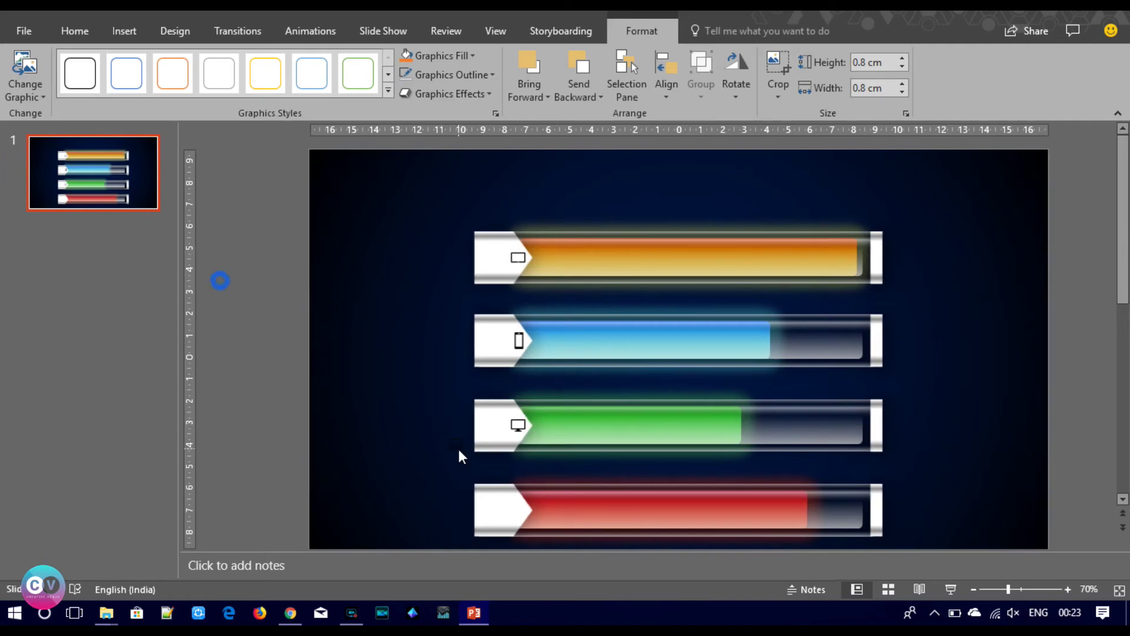
pyautogui.moveTo(524, 517); pyautogui.dragTo(522, 517)
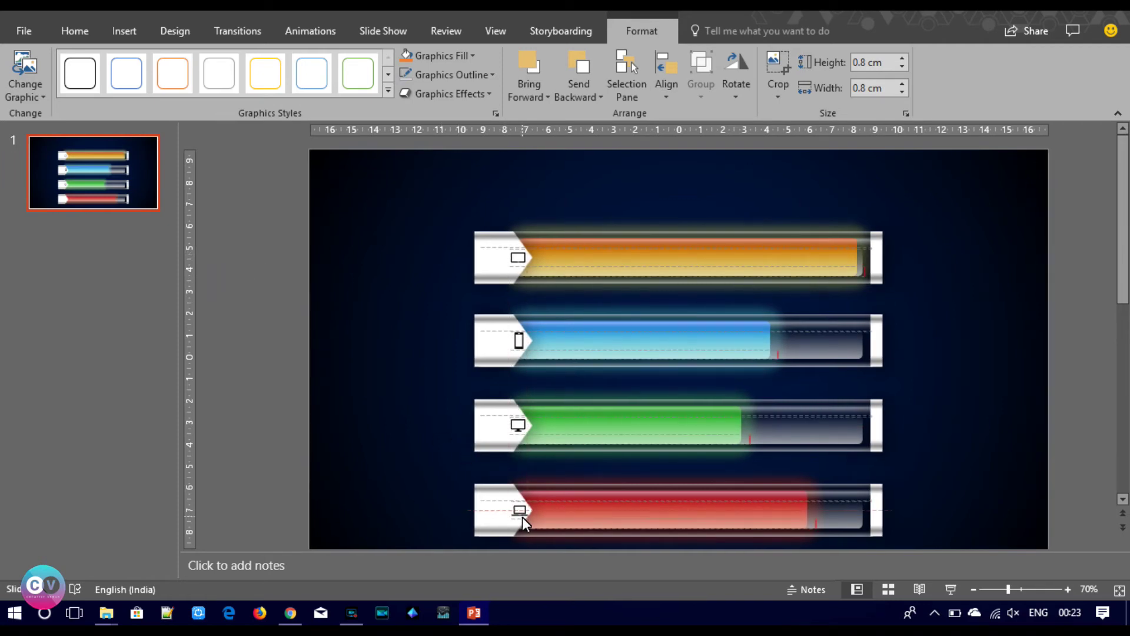
# Select all four cap icons and bring up their fill and graphic formatting settings.
pyautogui.keyDown('shift'); pyautogui.click(503, 424); pyautogui.keyUp('shift')
pyautogui.keyDown('shift'); pyautogui.click(500, 340); pyautogui.keyUp('shift')
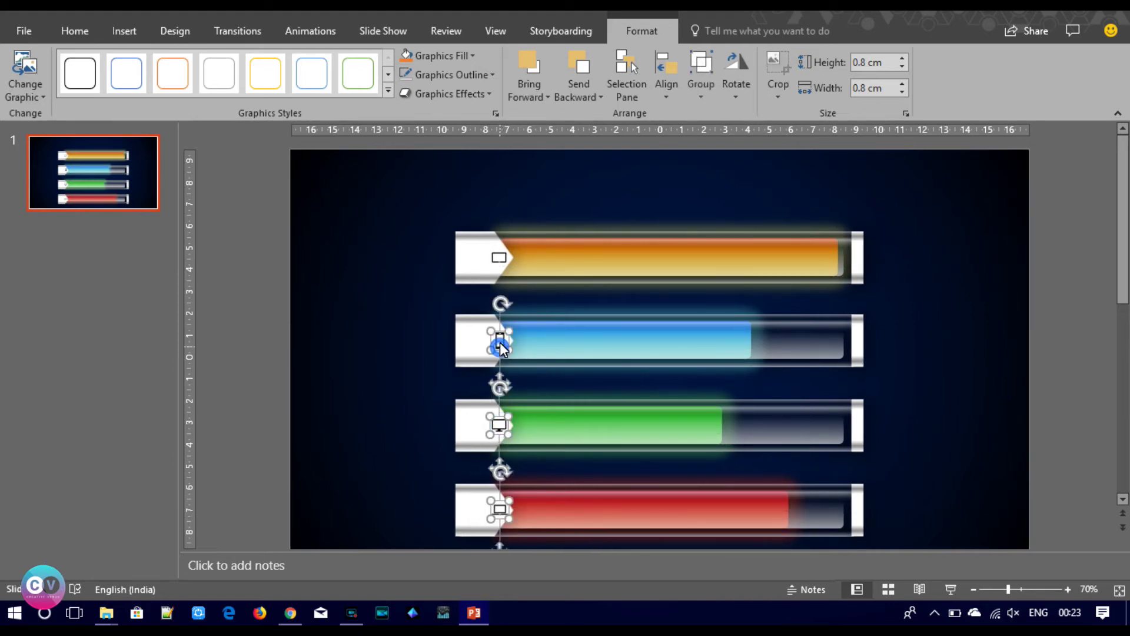
pyautogui.keyDown('shift'); pyautogui.click(498, 259); pyautogui.keyUp('shift')
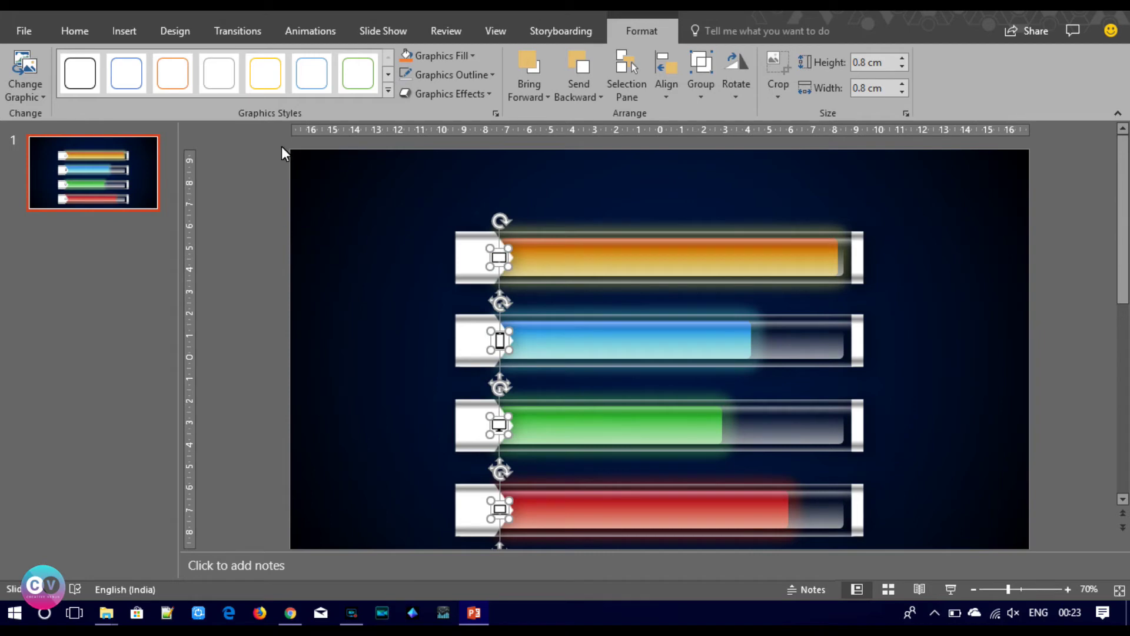
pyautogui.click(468, 62)
pyautogui.click(481, 255)
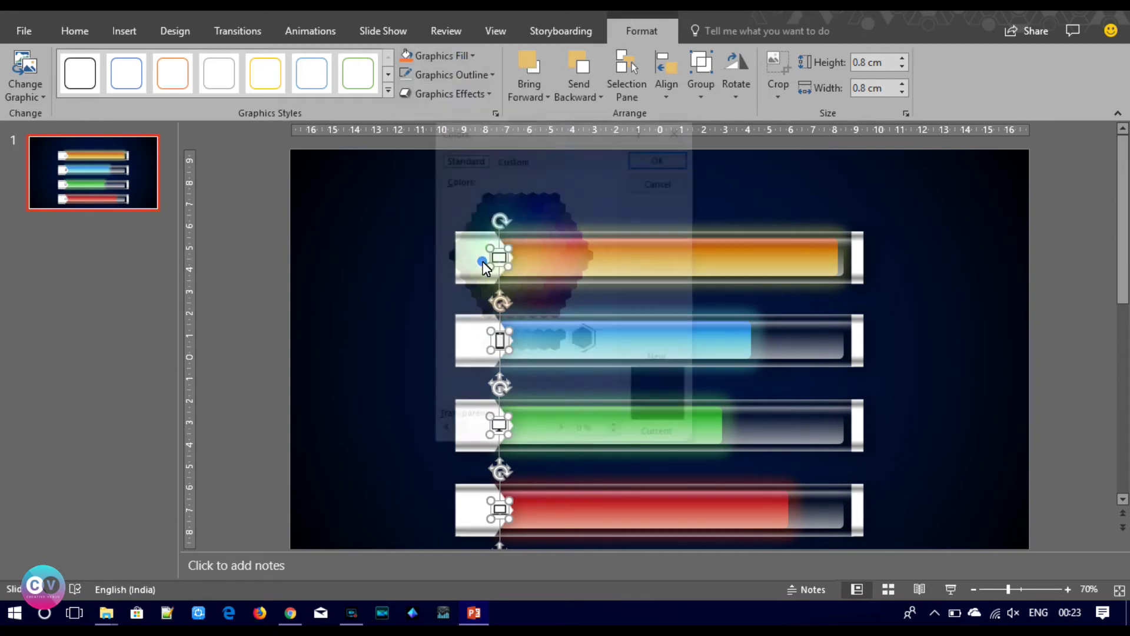
pyautogui.click(659, 184)
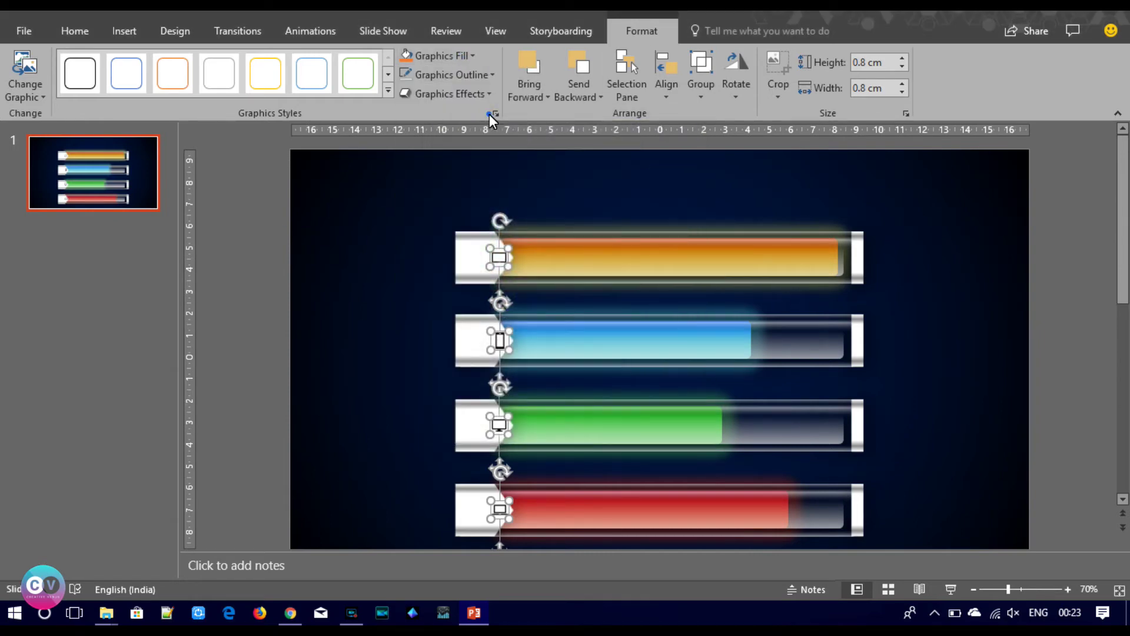
pyautogui.click(494, 114)
# Set the four icons' fill transparency to about 37%, then deselect them.
pyautogui.moveTo(993, 383); pyautogui.dragTo(1008, 381)
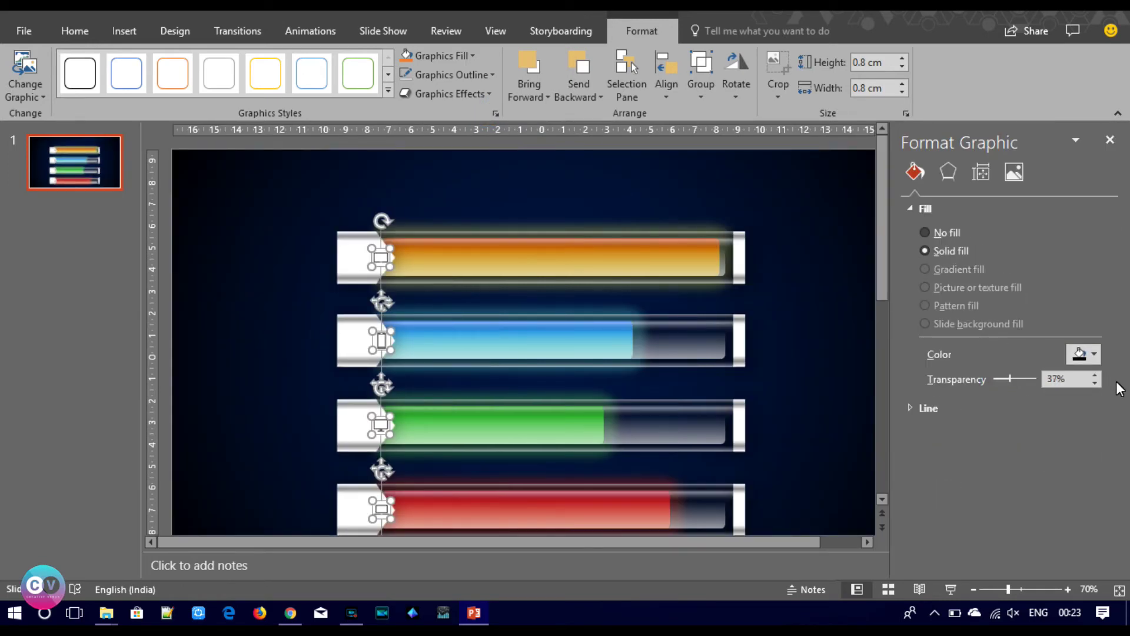
pyautogui.click(834, 345)
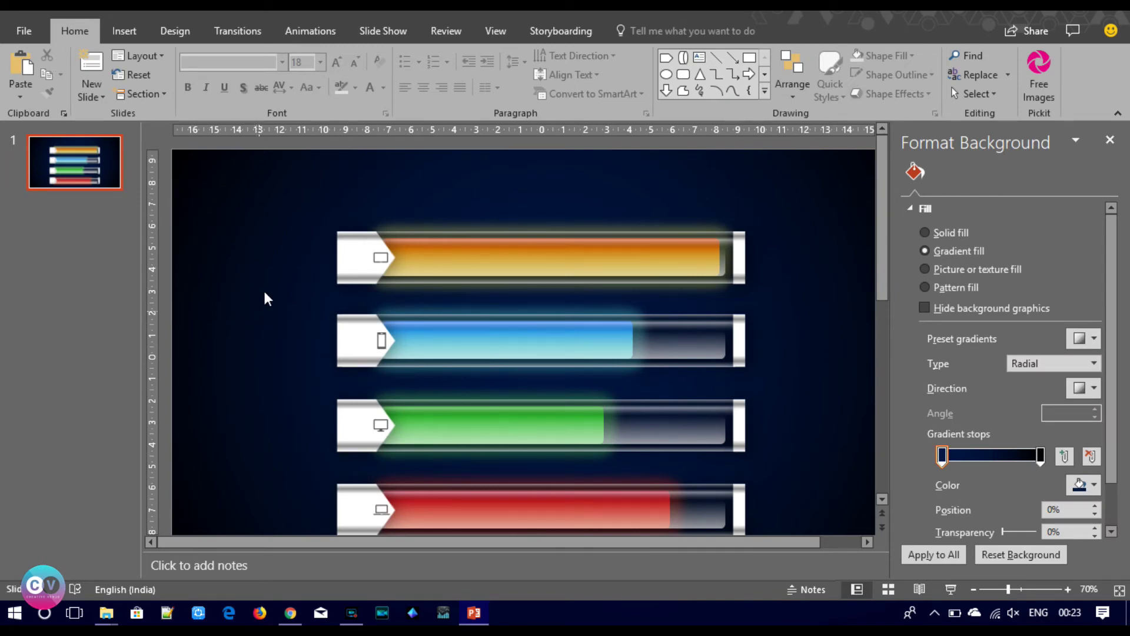
pyautogui.click(121, 31)
pyautogui.click(739, 88)
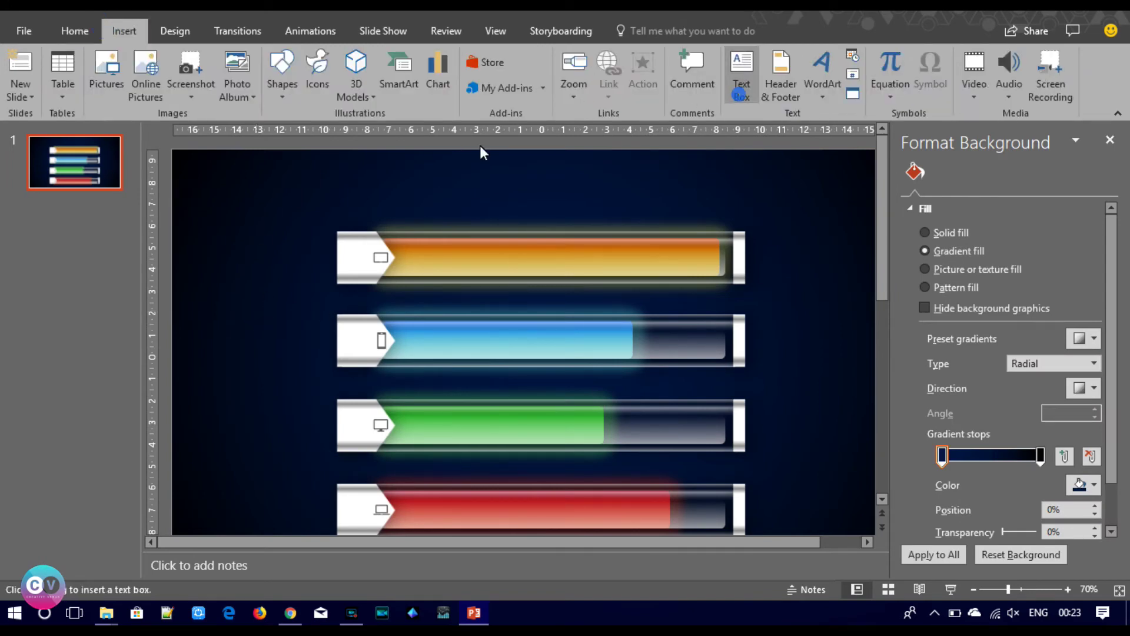
# Add an 'A' text box on the orange cap in bold, orange Century Gothic.
pyautogui.moveTo(342, 246); pyautogui.dragTo(362, 267)
pyautogui.write('A')
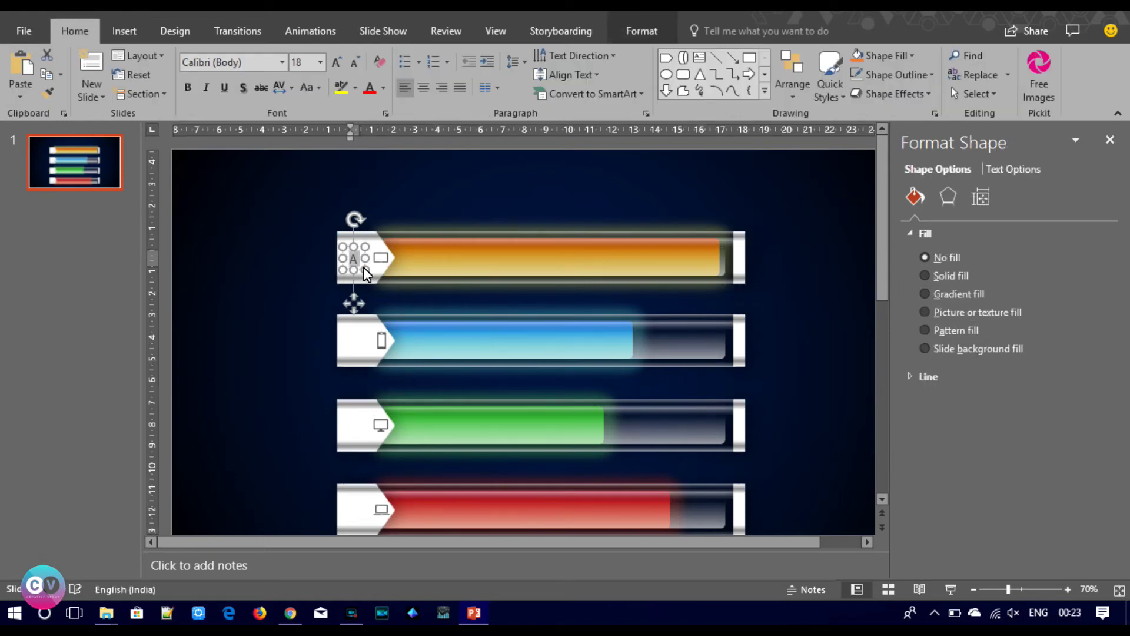
pyautogui.click(250, 64)
pyautogui.write('Century Gothic')
pyautogui.press('Return')
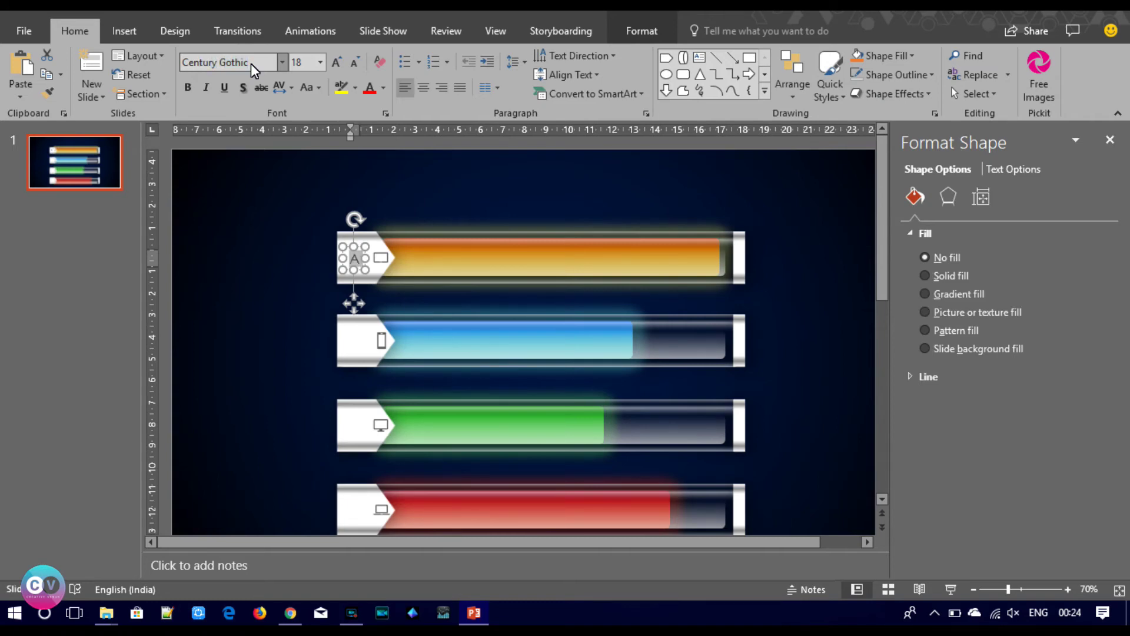
pyautogui.hotkey('ctrl', 'b')
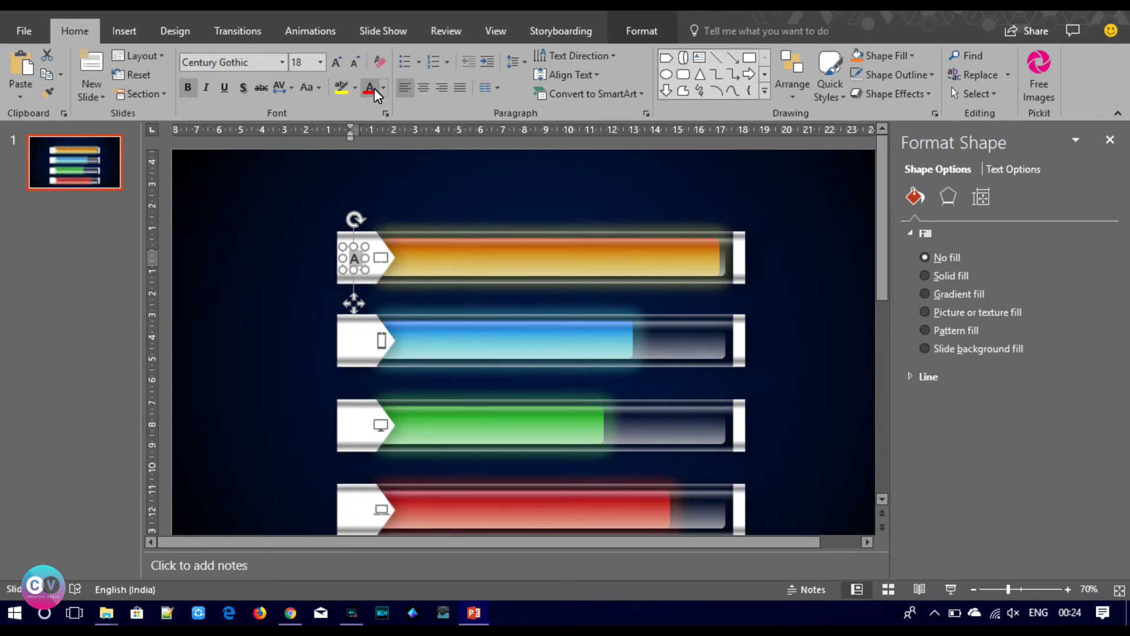
pyautogui.click(386, 93)
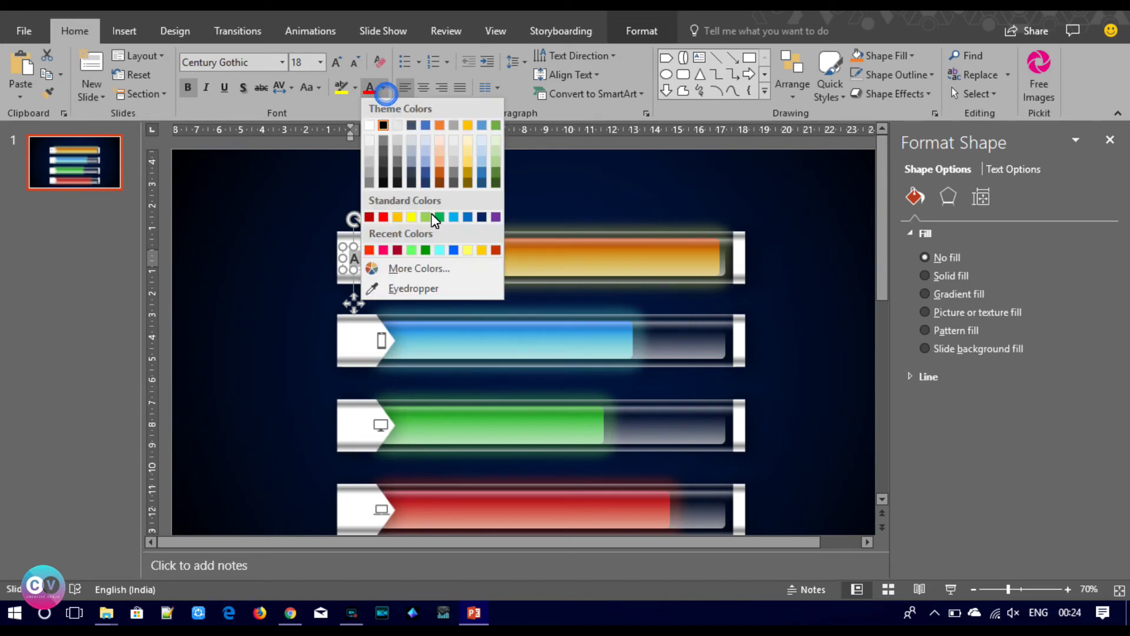
pyautogui.click(493, 251)
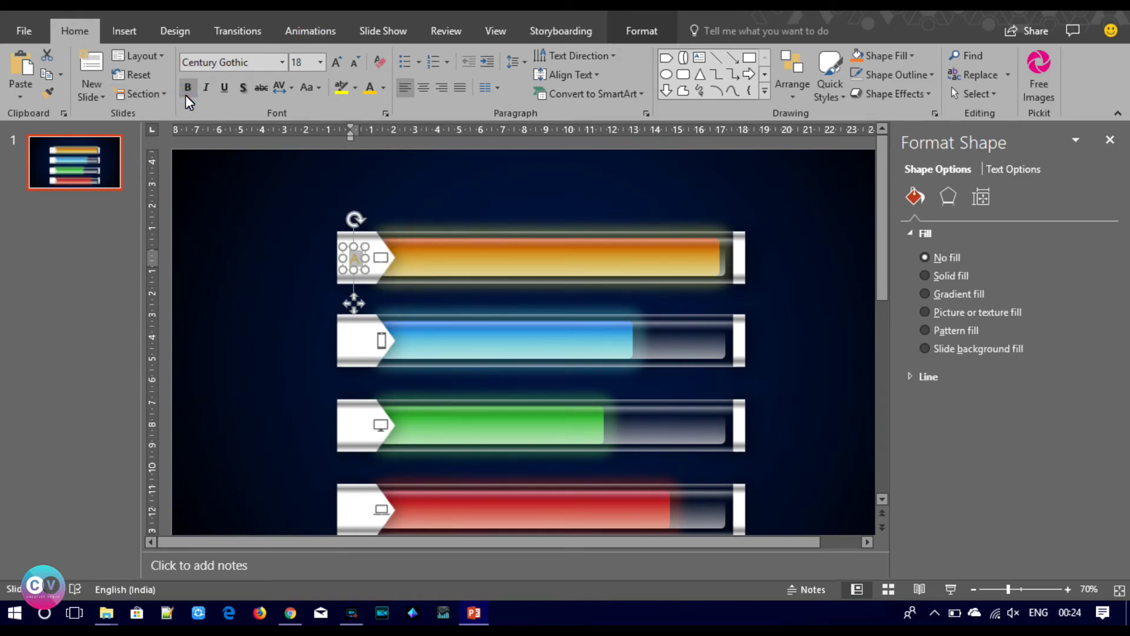
# Enlarge the A to 32 pt, centre it on the cap, and copy it to the blue bar.
pyautogui.click(338, 61)
pyautogui.click(337, 61)
pyautogui.click(338, 61)
pyautogui.click(338, 61)
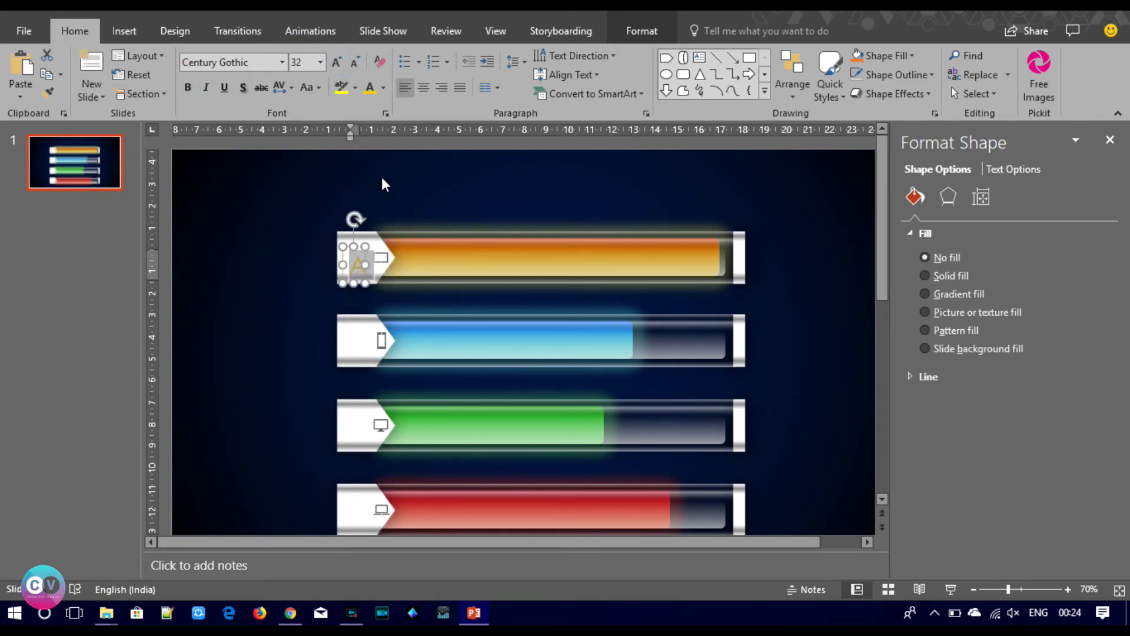
pyautogui.click(424, 87)
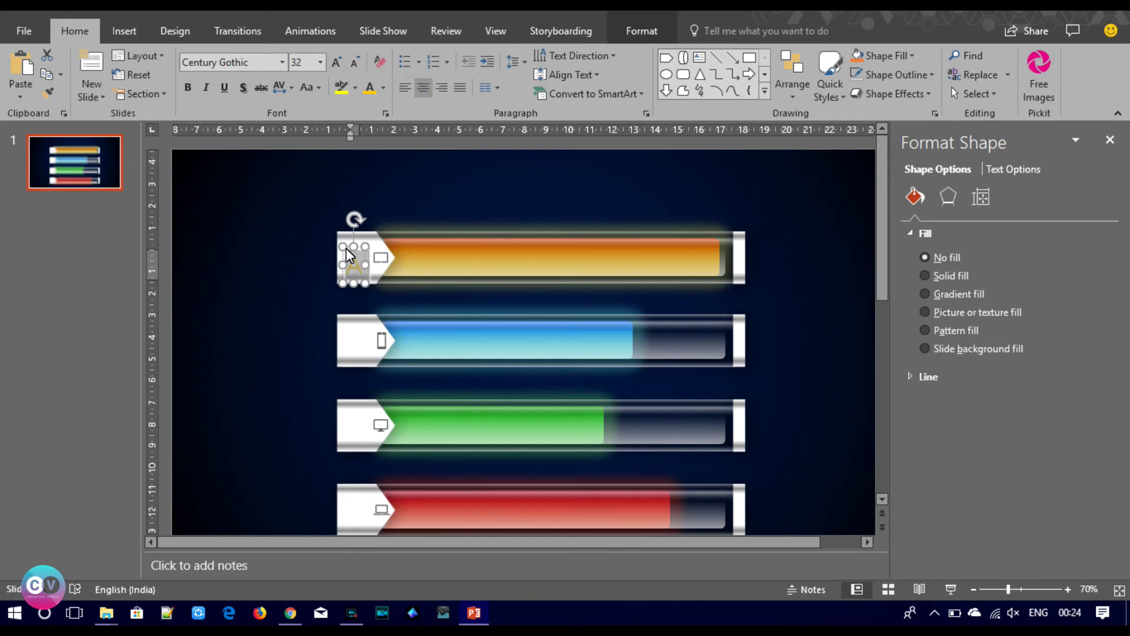
pyautogui.moveTo(342, 258); pyautogui.dragTo(347, 259)
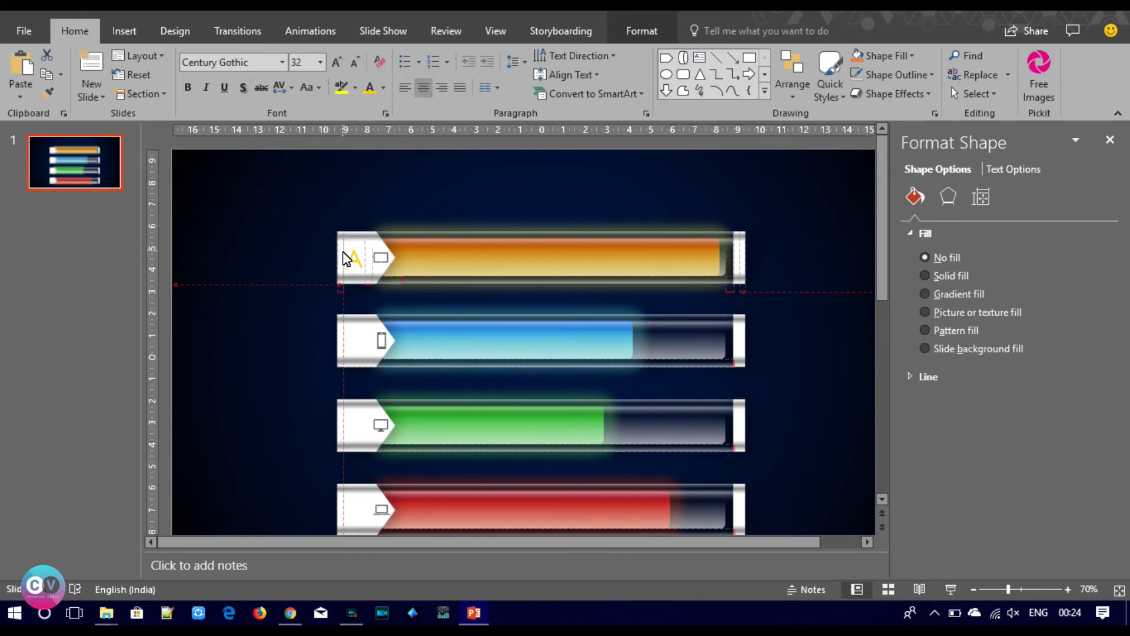
pyautogui.moveTo(343, 251); pyautogui.dragTo(342, 249)
pyautogui.click(189, 91)
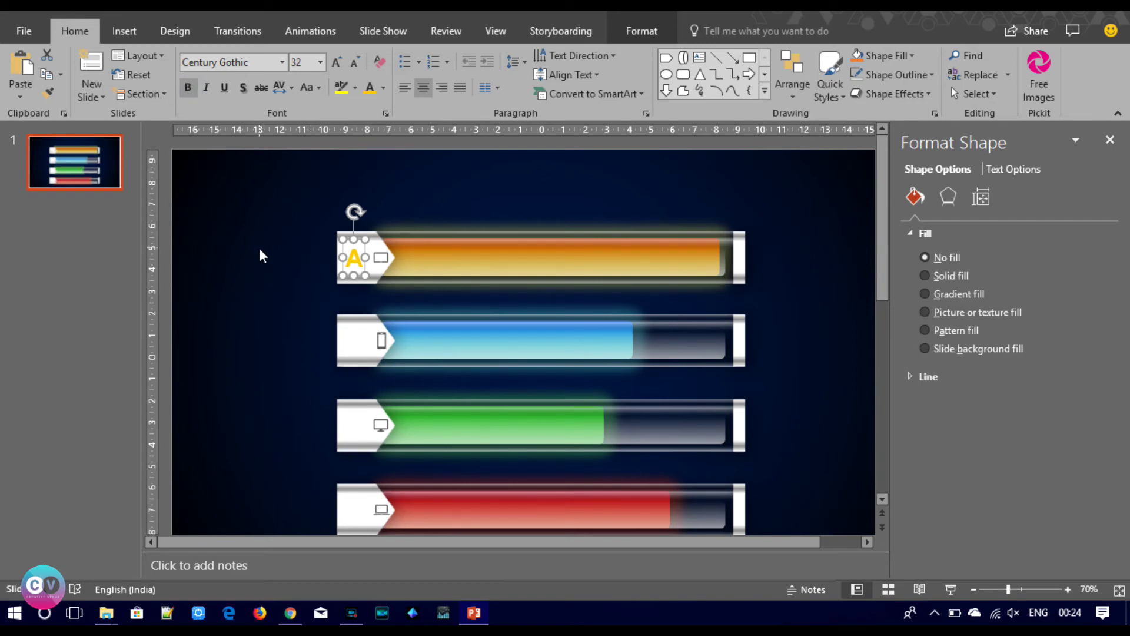
pyautogui.click(312, 184)
pyautogui.moveTo(354, 259); pyautogui.dragTo(345, 339)
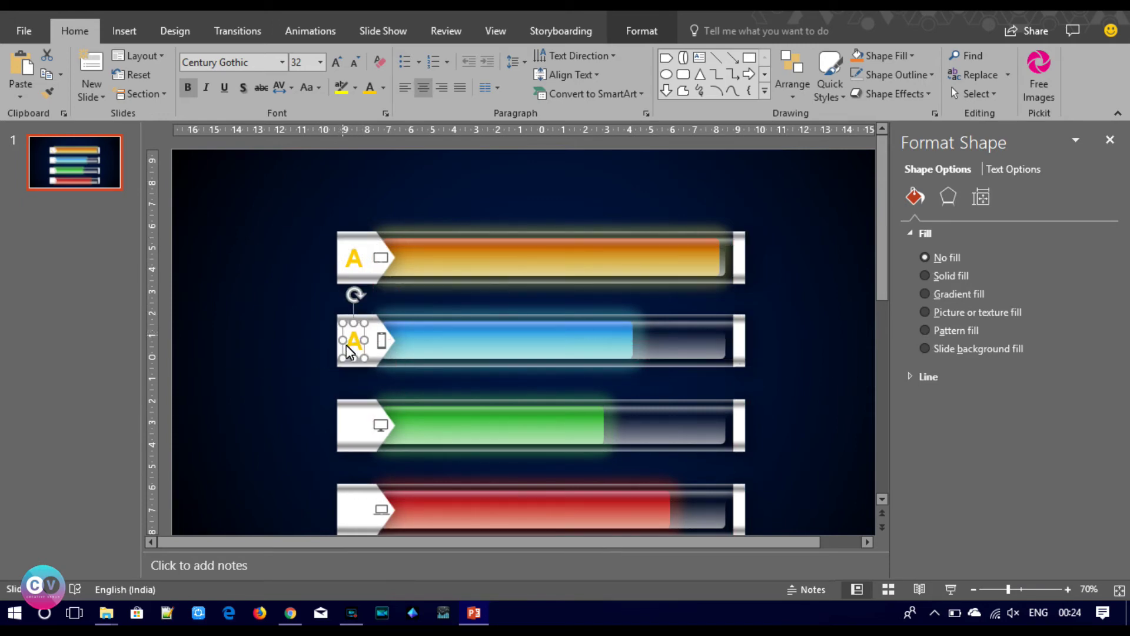
# Retype the copied label as 'B' and colour it blue.
pyautogui.doubleClick(349, 344)
pyautogui.write('B')
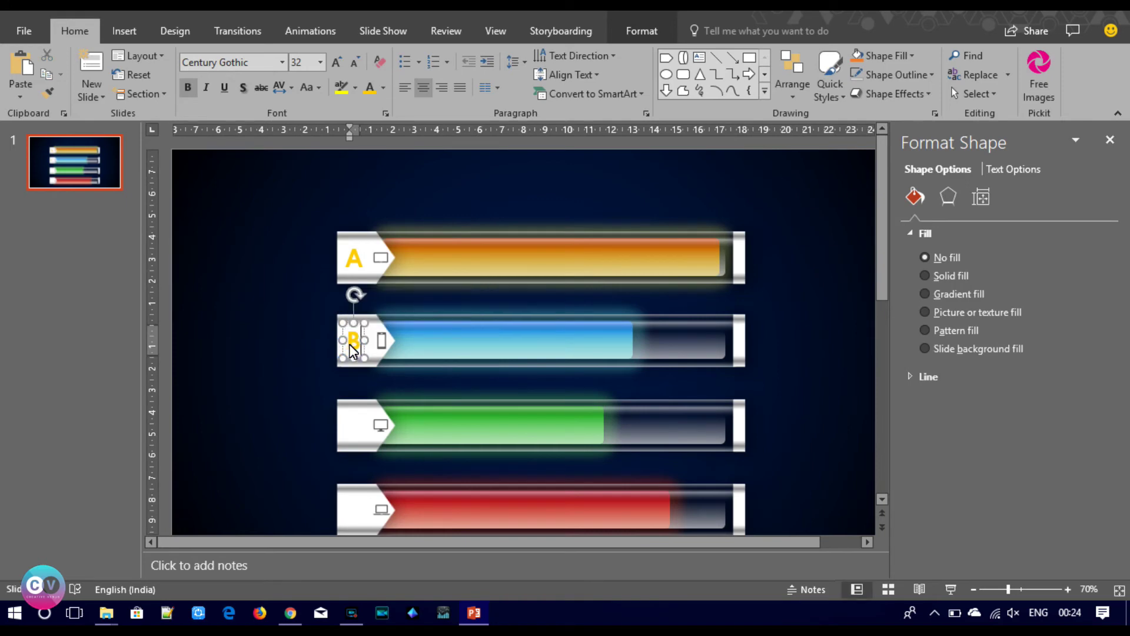
pyautogui.doubleClick(354, 340)
pyautogui.click(383, 87)
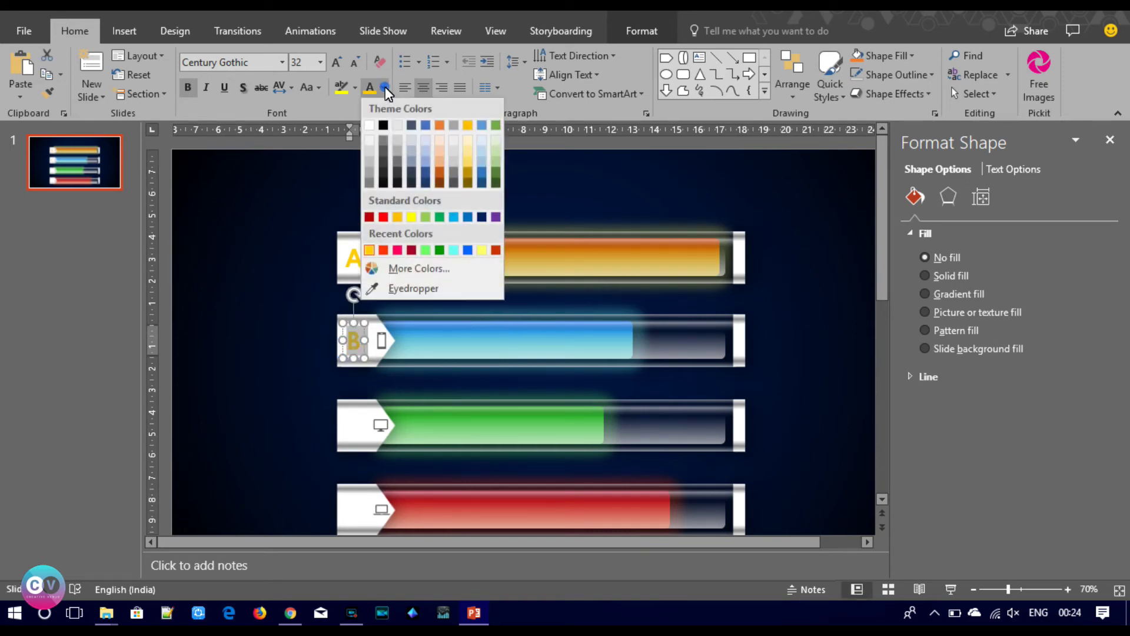
pyautogui.click(467, 251)
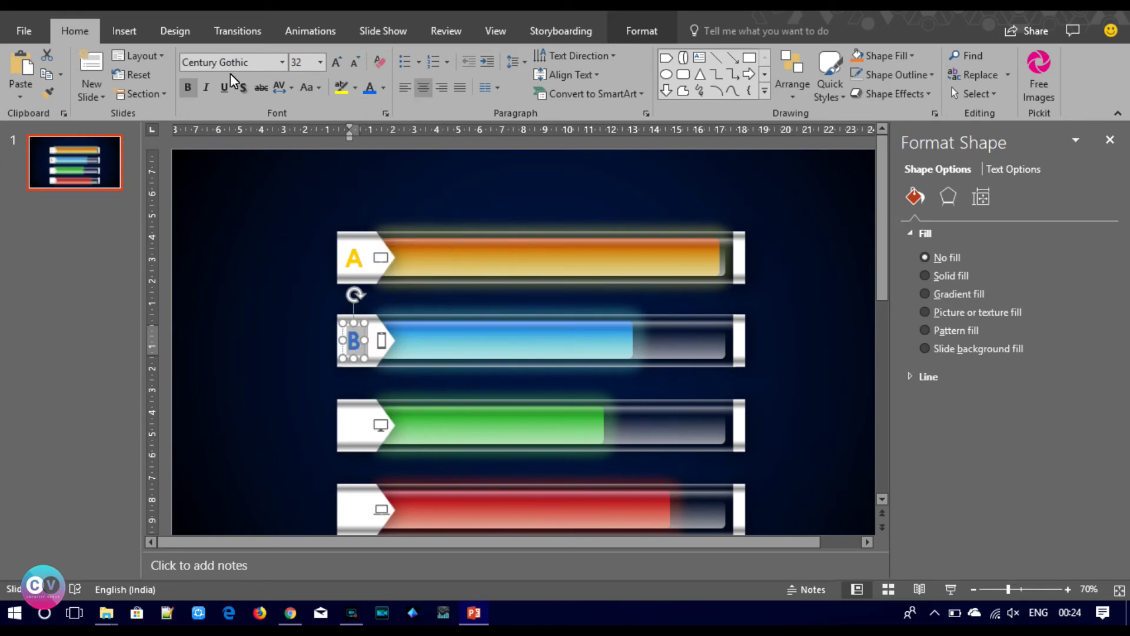
# Recolour the B letter black and bring up its text fill settings.
pyautogui.doubleClick(354, 258)
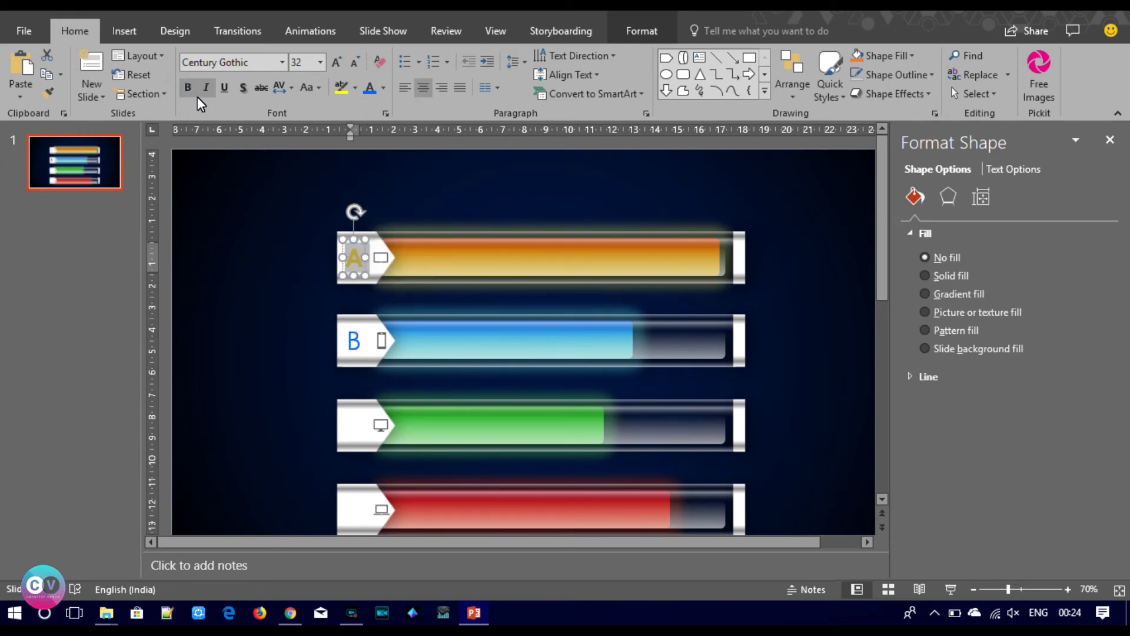
pyautogui.doubleClick(354, 340)
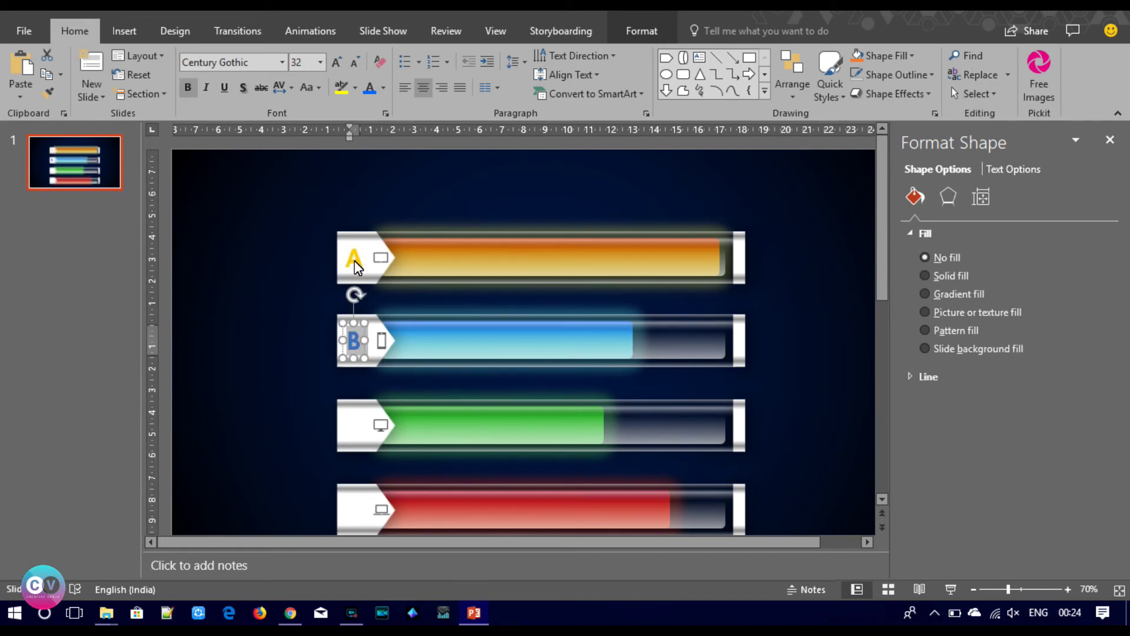
pyautogui.click(383, 88)
pyautogui.click(382, 126)
pyautogui.click(1002, 169)
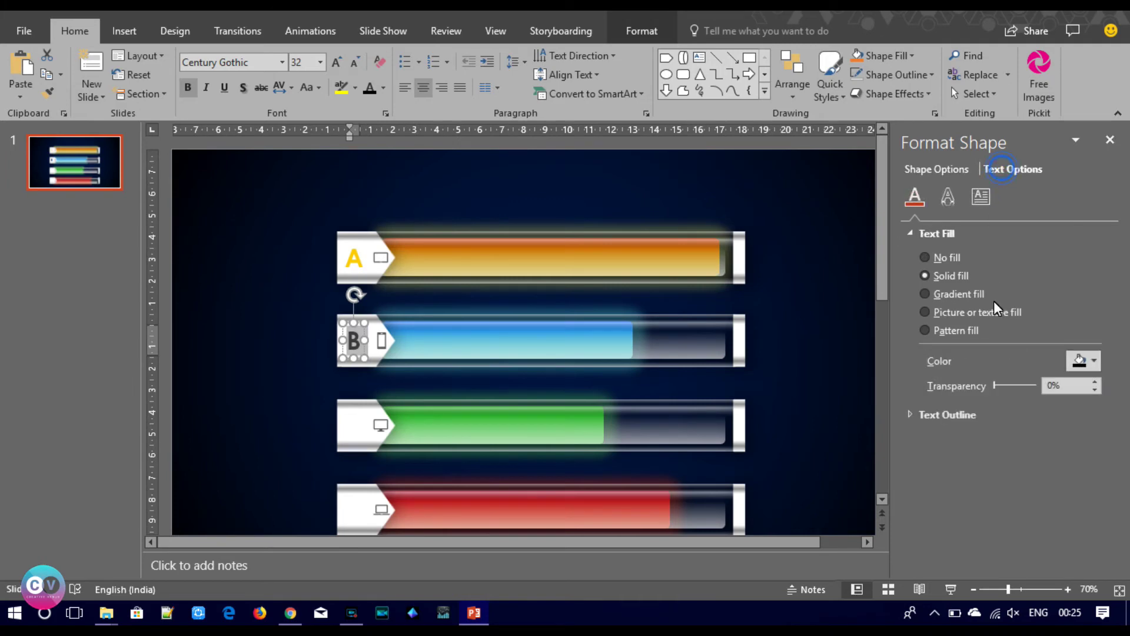
# Fade the B letter to about 60% transparency.
pyautogui.moveTo(992, 385); pyautogui.dragTo(1018, 386)
pyautogui.click(270, 333)
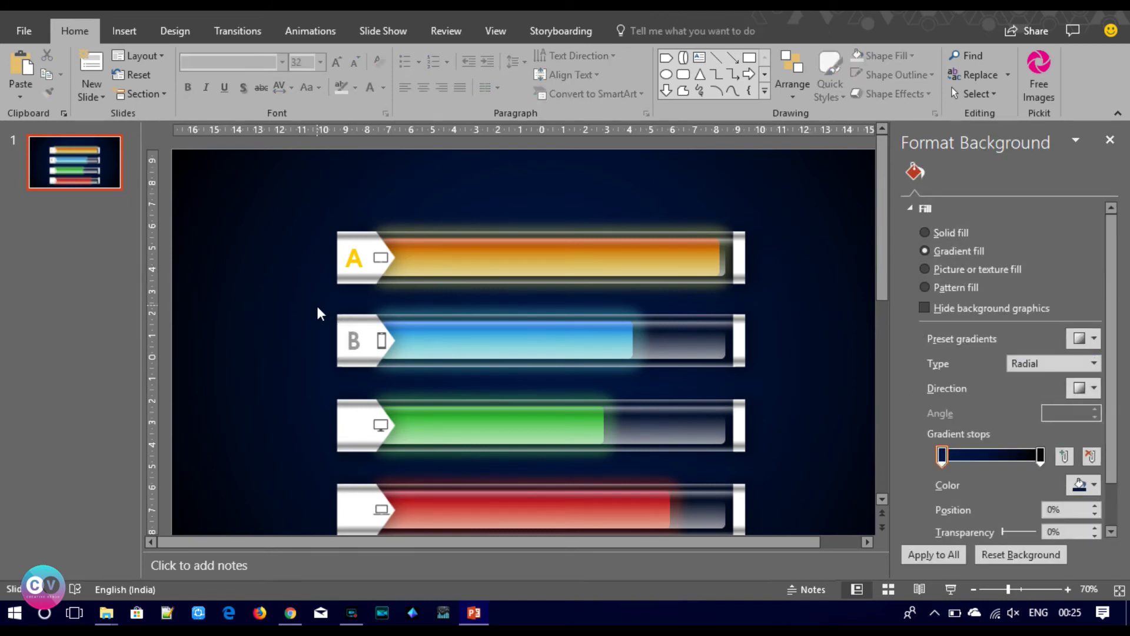
pyautogui.click(354, 257)
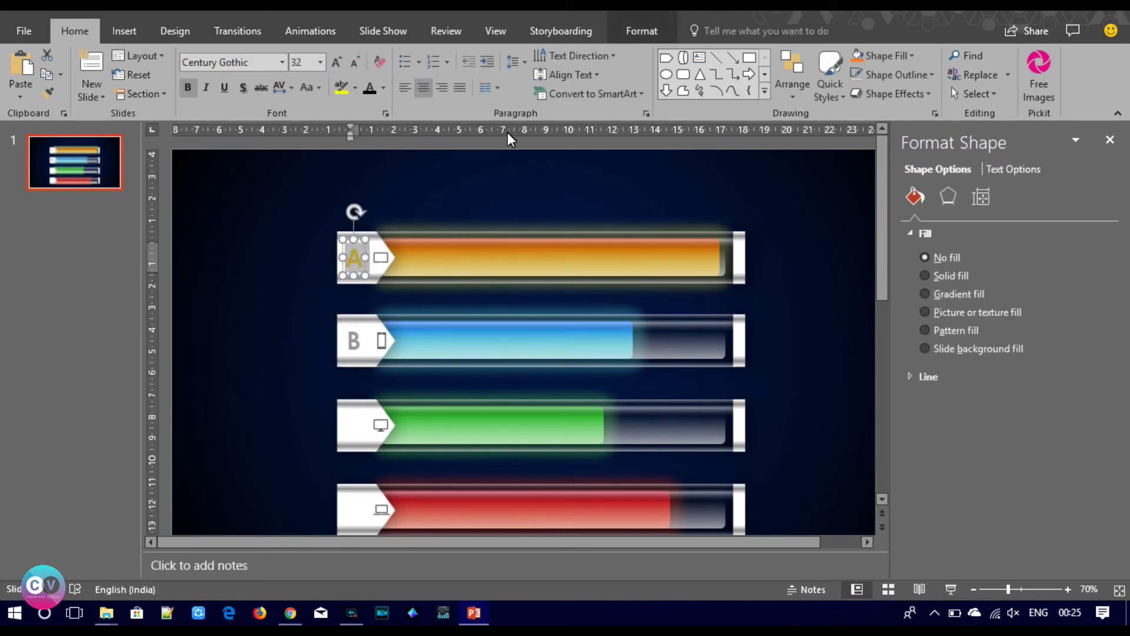
# Make the A letter black at about 61% transparency.
pyautogui.click(1007, 171)
pyautogui.moveTo(995, 385); pyautogui.dragTo(1016, 385)
pyautogui.click(1088, 359)
pyautogui.click(1005, 397)
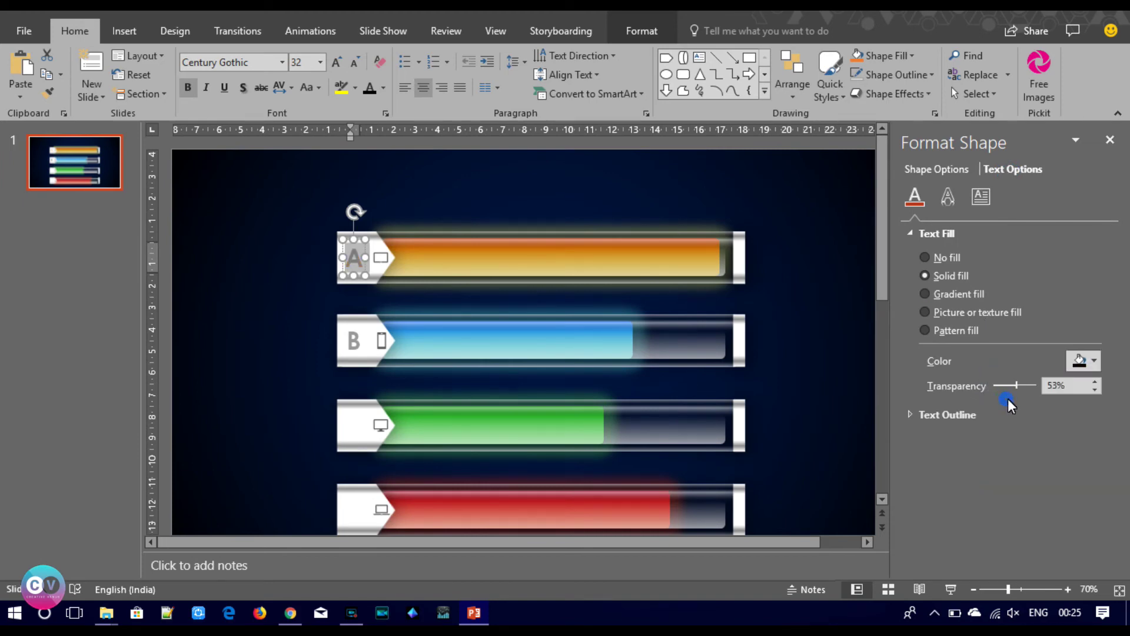
pyautogui.moveTo(1014, 386); pyautogui.dragTo(1018, 385)
pyautogui.click(1093, 391)
pyautogui.click(271, 334)
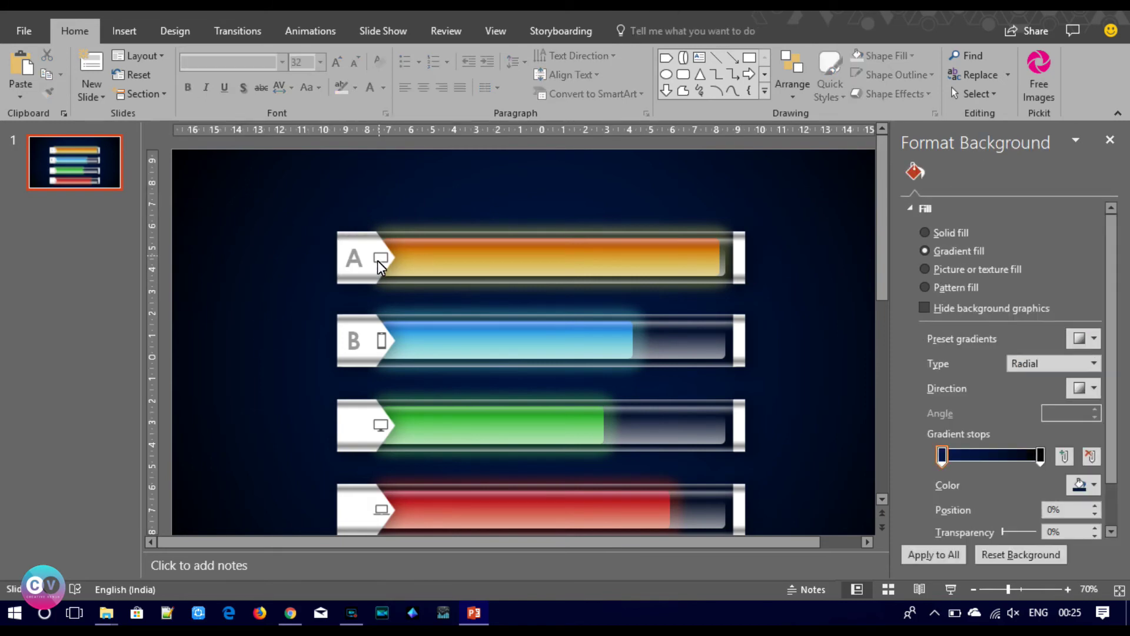
pyautogui.doubleClick(355, 337)
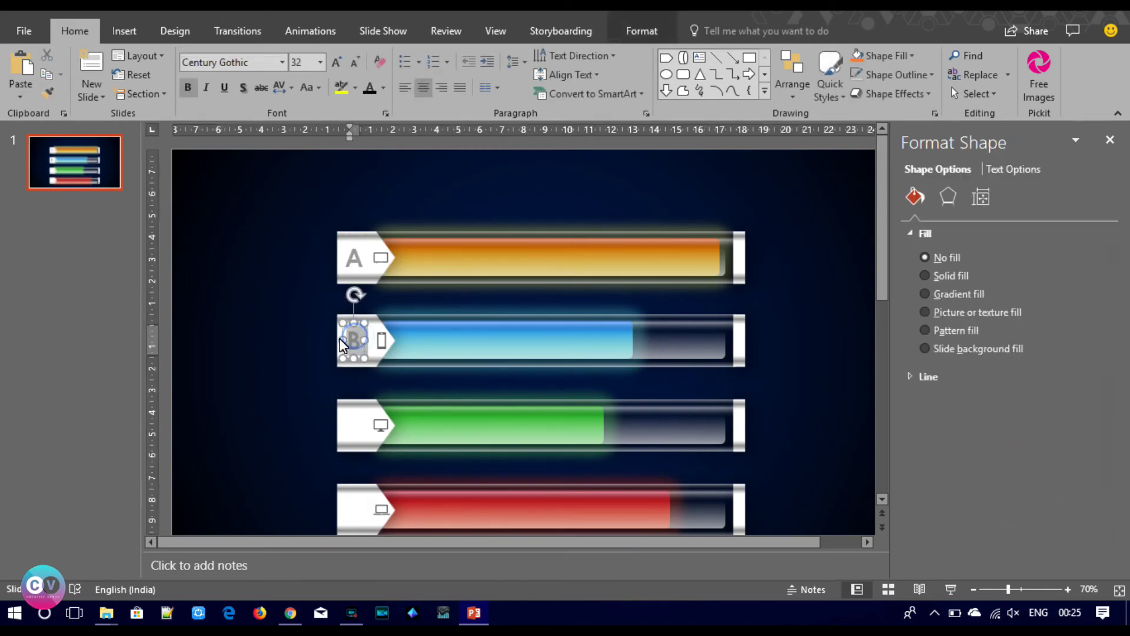
# Duplicate the B label onto the green bar and change it to 'C'.
pyautogui.click(364, 358)
pyautogui.hotkey('ctrl', 'c')
pyautogui.hotkey('ctrl', 'v')
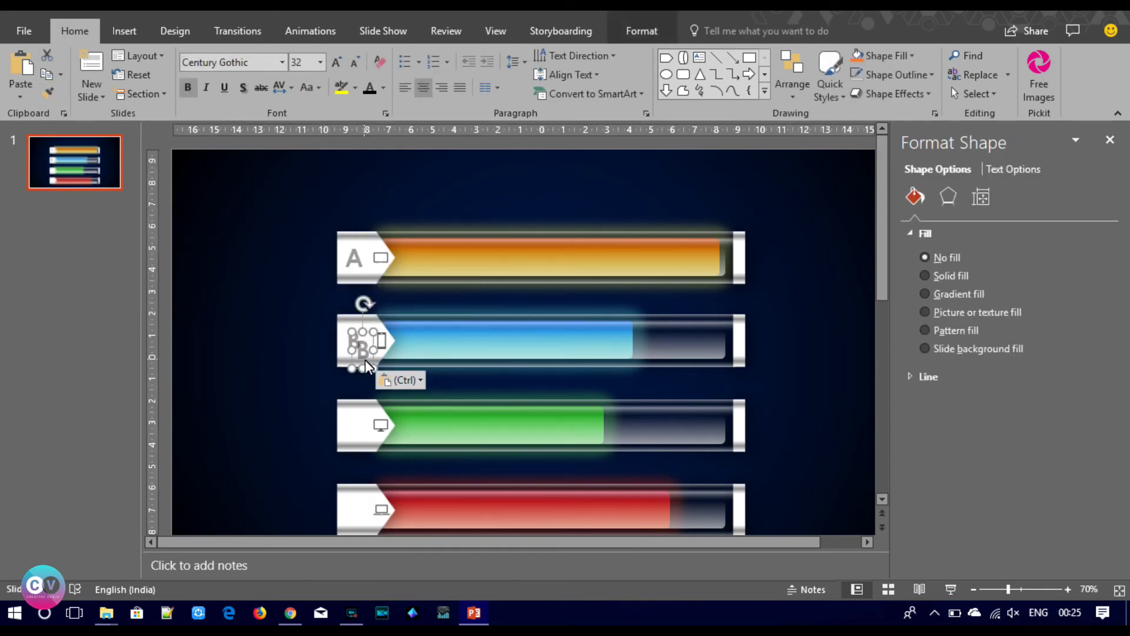
pyautogui.moveTo(365, 359); pyautogui.dragTo(365, 437)
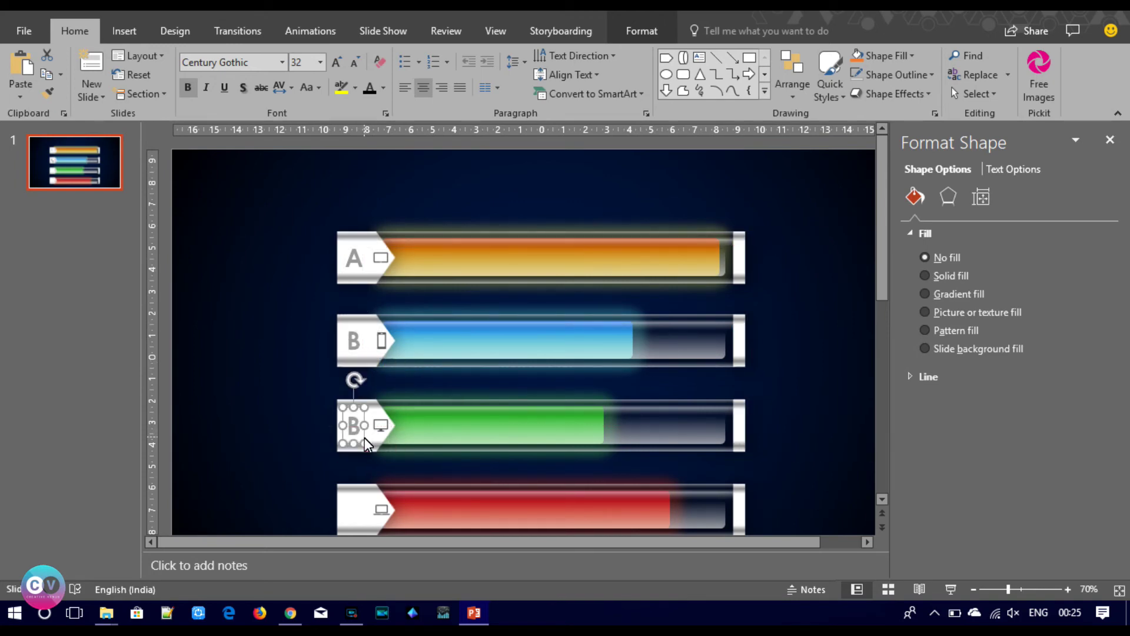
pyautogui.doubleClick(352, 426)
pyautogui.write('C')
# Duplicate the label onto the red bar and change it to 'D'.
pyautogui.hotkey('ctrl', 'v')
pyautogui.moveTo(372, 443); pyautogui.dragTo(365, 518)
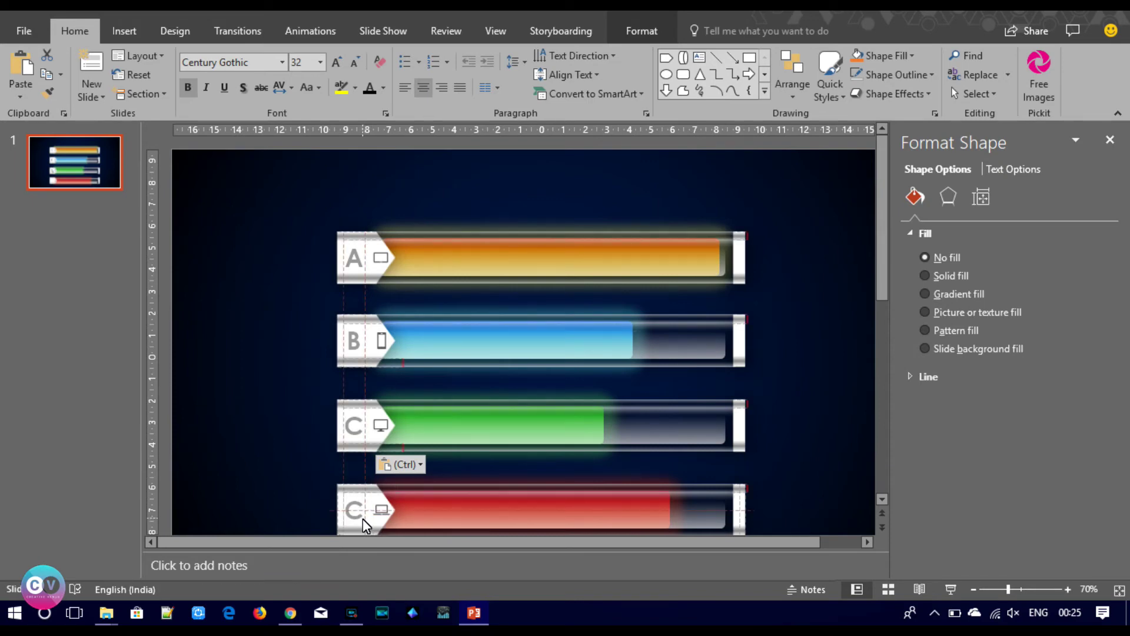
pyautogui.click(357, 511)
pyautogui.doubleClick(358, 514)
pyautogui.write('D')
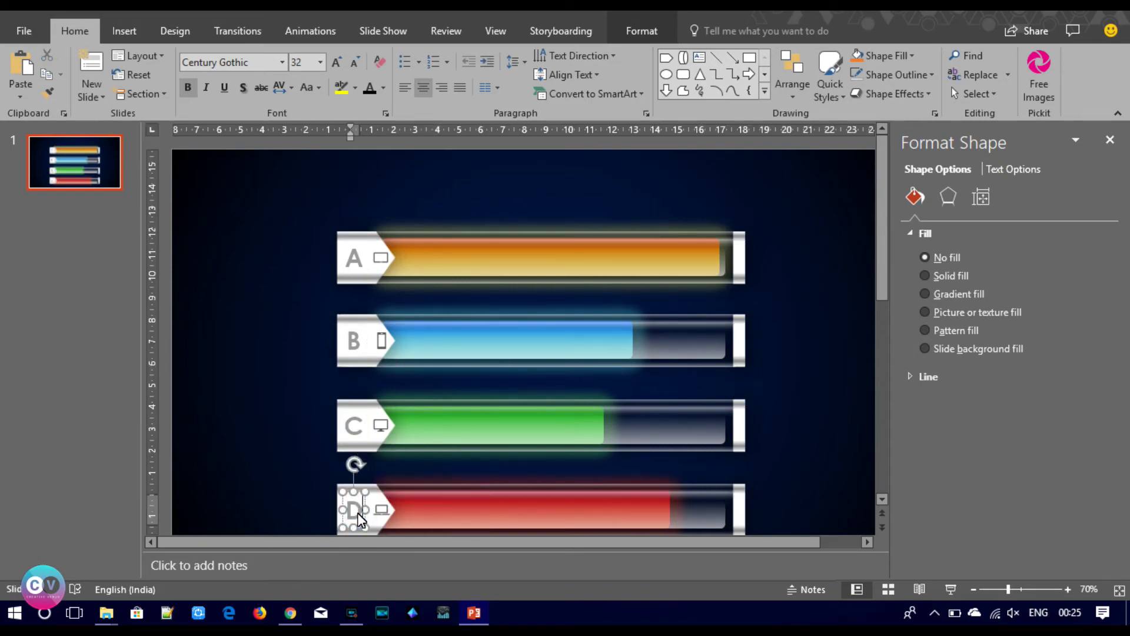
pyautogui.click(251, 409)
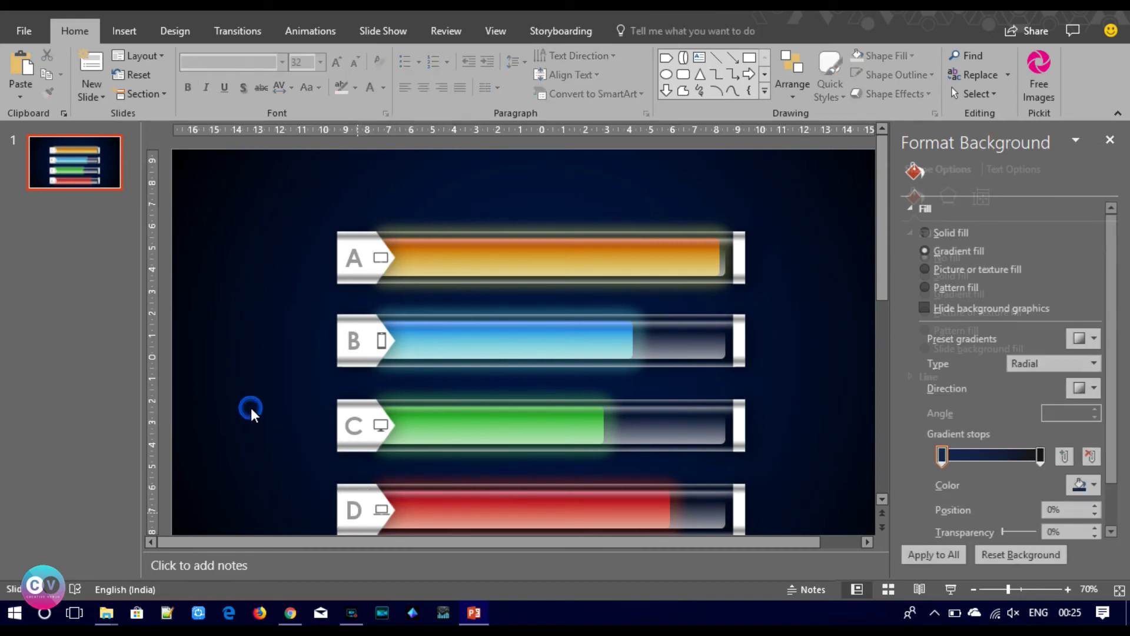
# Make the A bar's icon orange-red with reduced transparency.
pyautogui.click(381, 257)
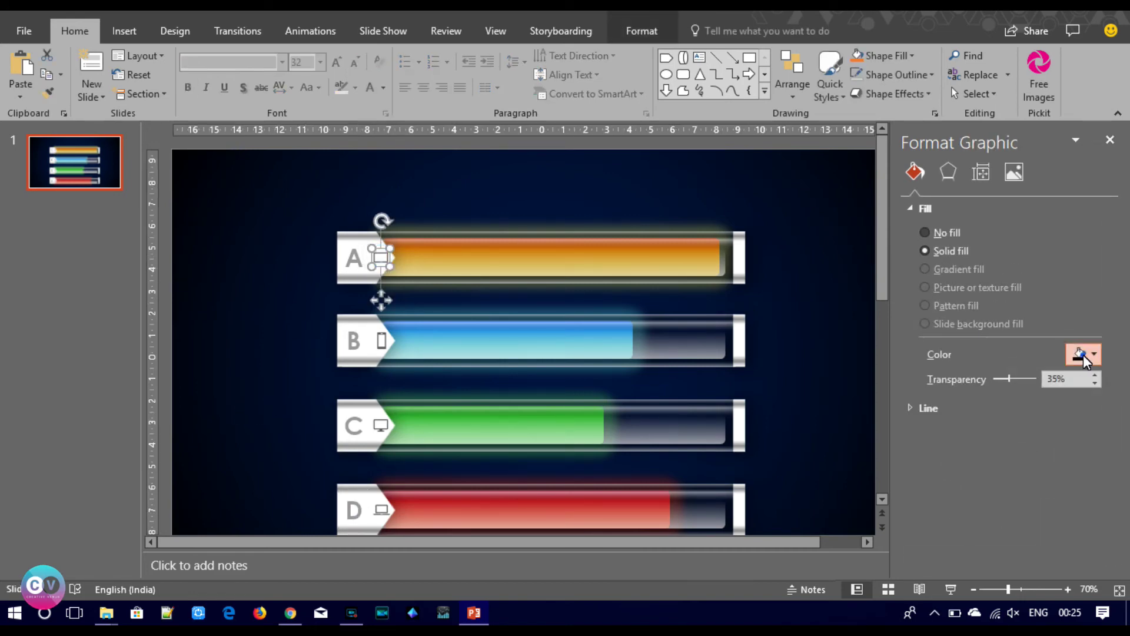
pyautogui.click(1083, 354)
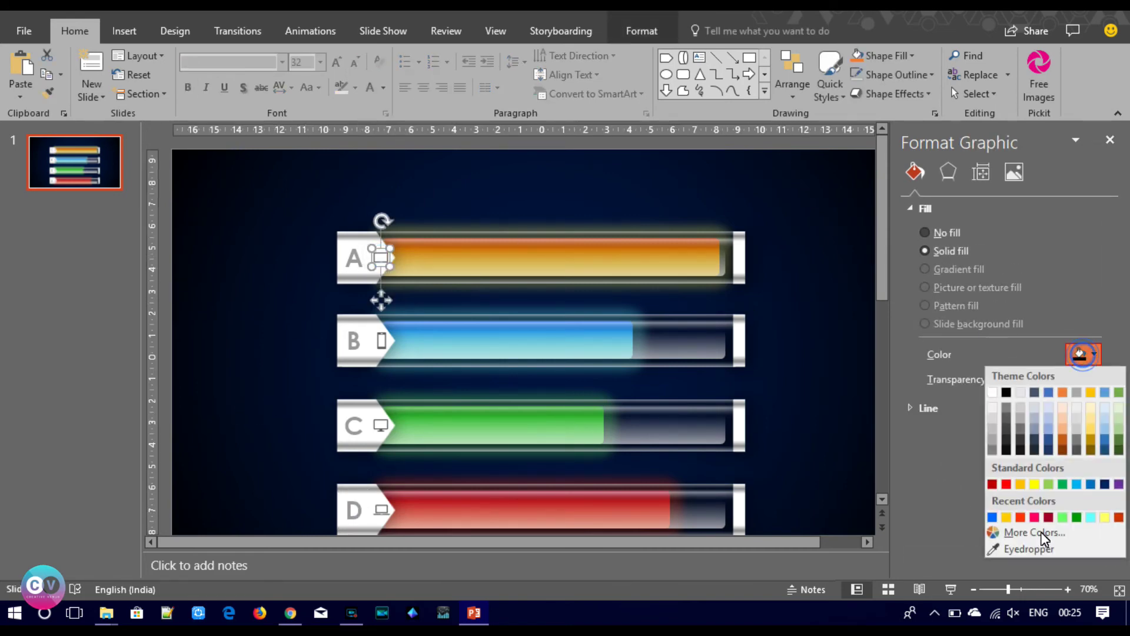
pyautogui.click(1105, 517)
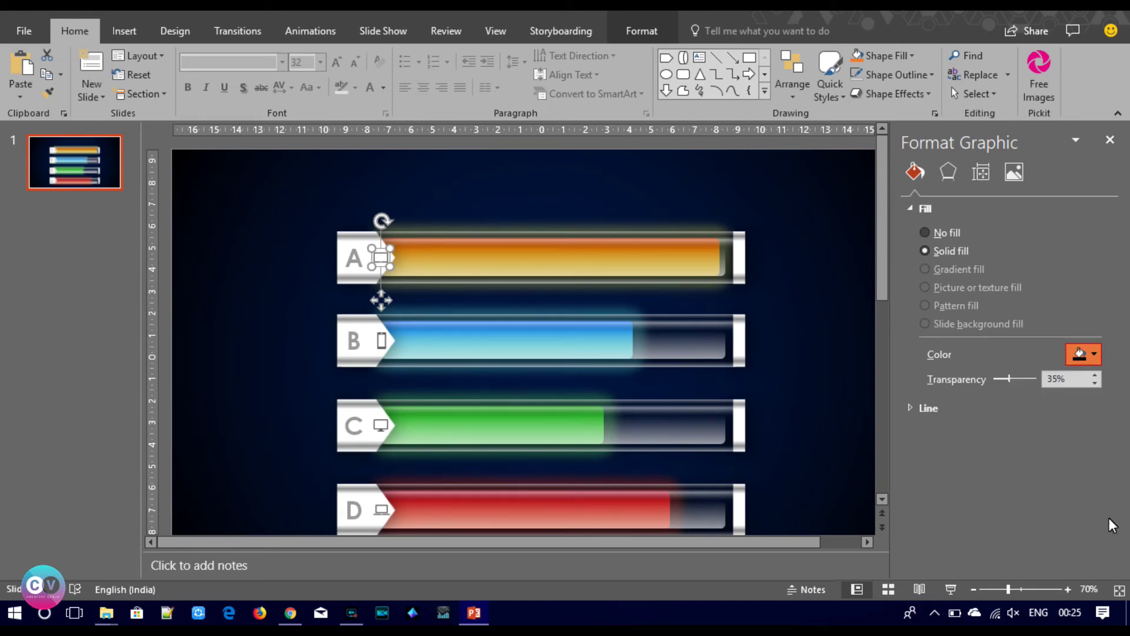
pyautogui.moveTo(1008, 380); pyautogui.dragTo(976, 380)
pyautogui.click(1091, 360)
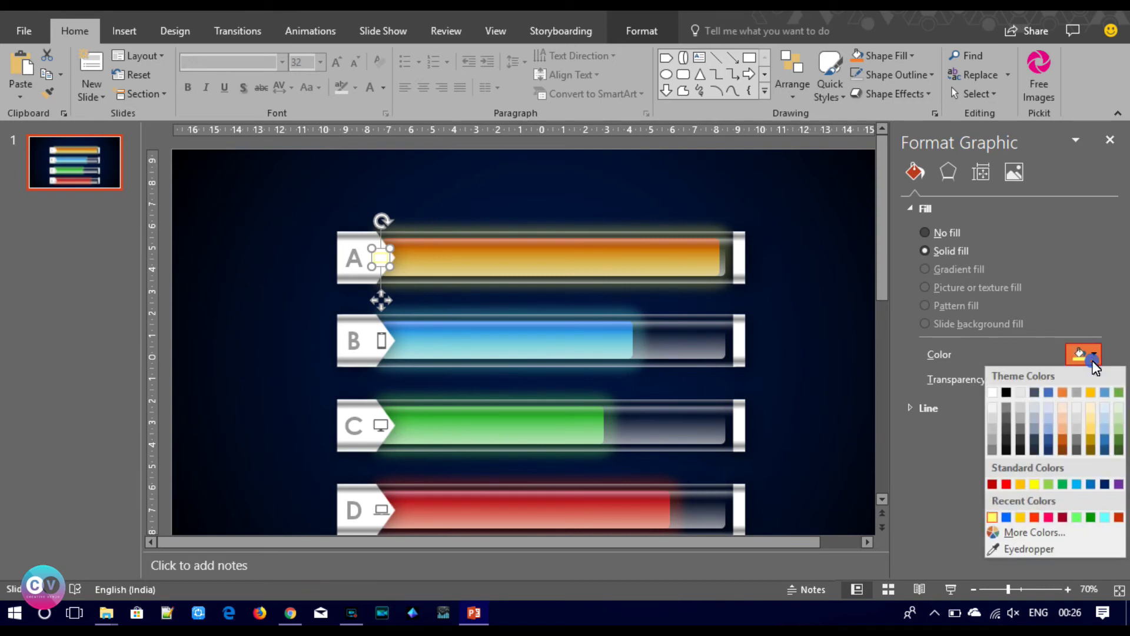
pyautogui.click(1118, 516)
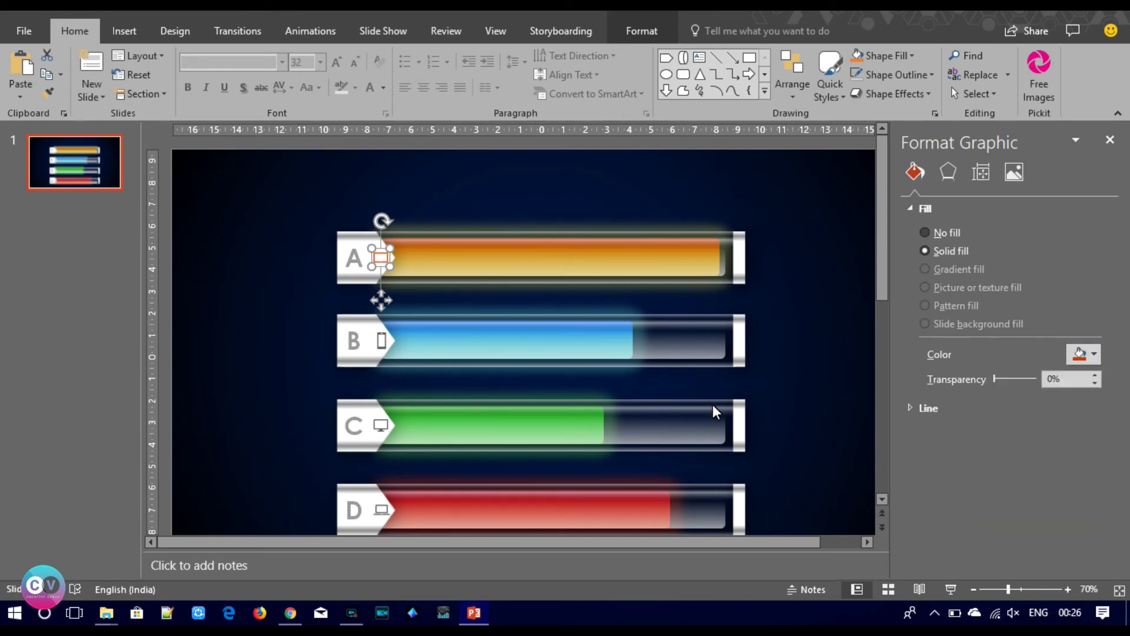
# Colour the B phone icon blue and opaque, and the C monitor icon green.
pyautogui.click(381, 340)
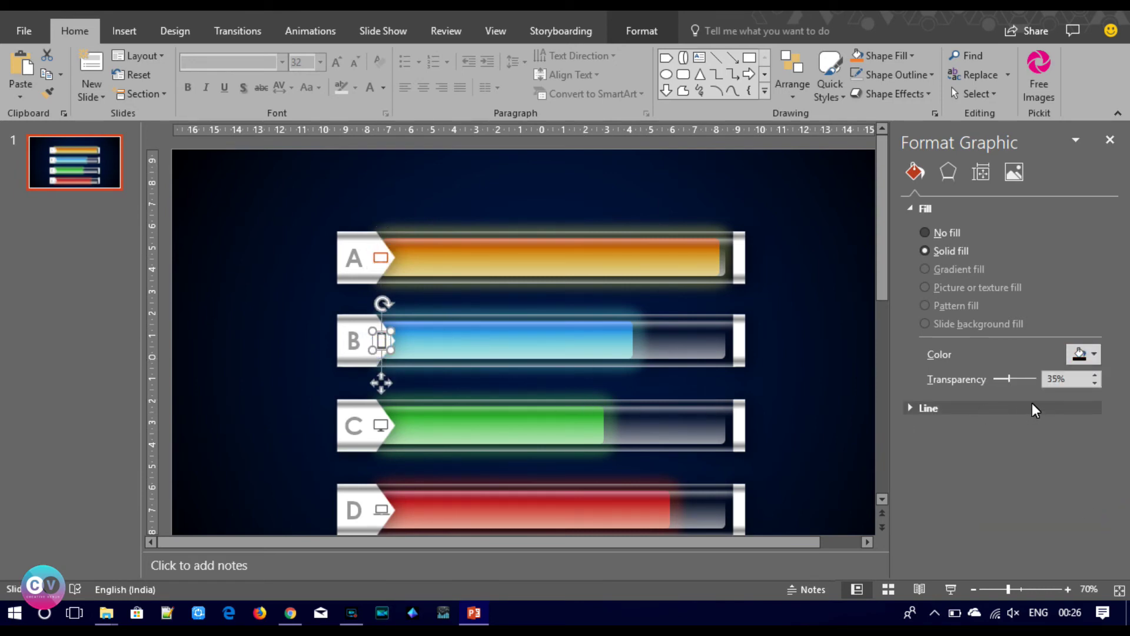
pyautogui.moveTo(1008, 379); pyautogui.dragTo(994, 379)
pyautogui.click(1093, 354)
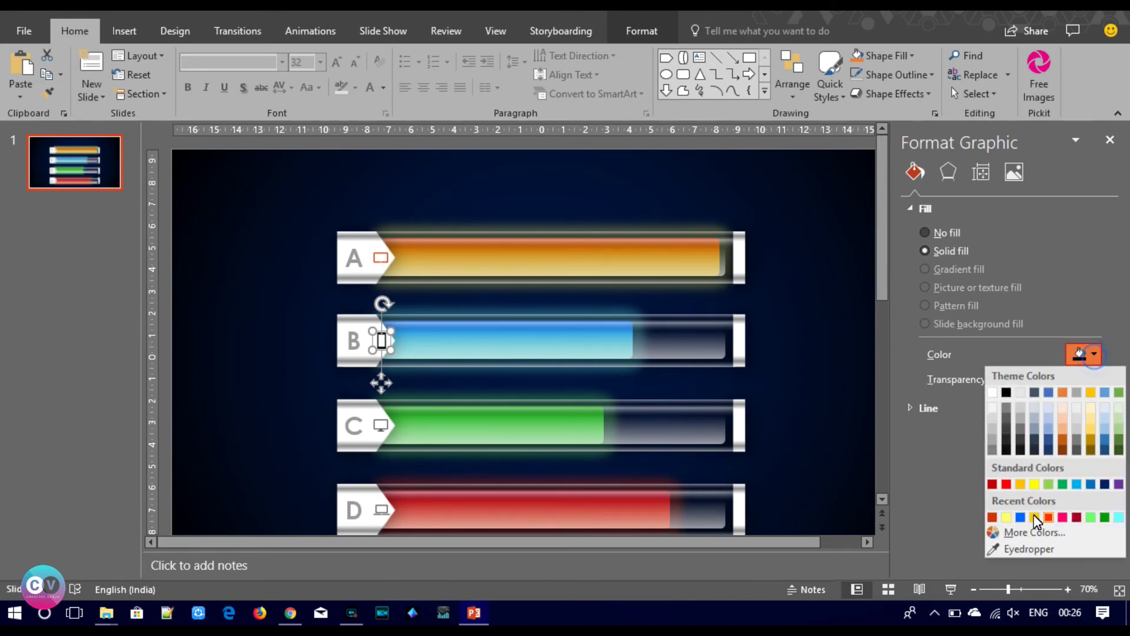
pyautogui.click(1021, 517)
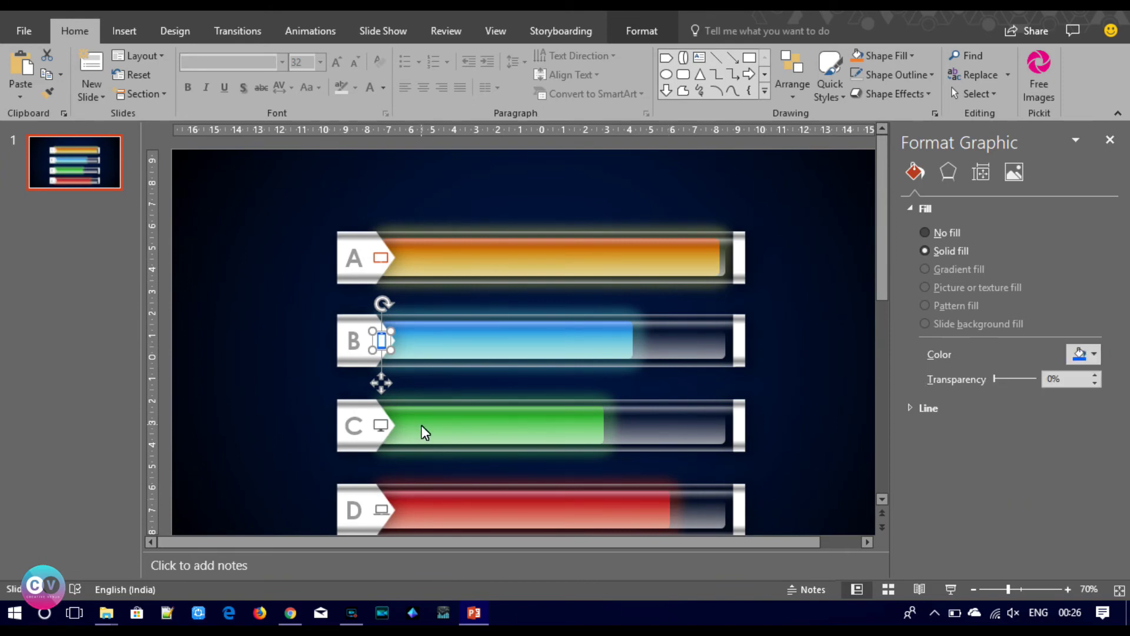
pyautogui.click(382, 425)
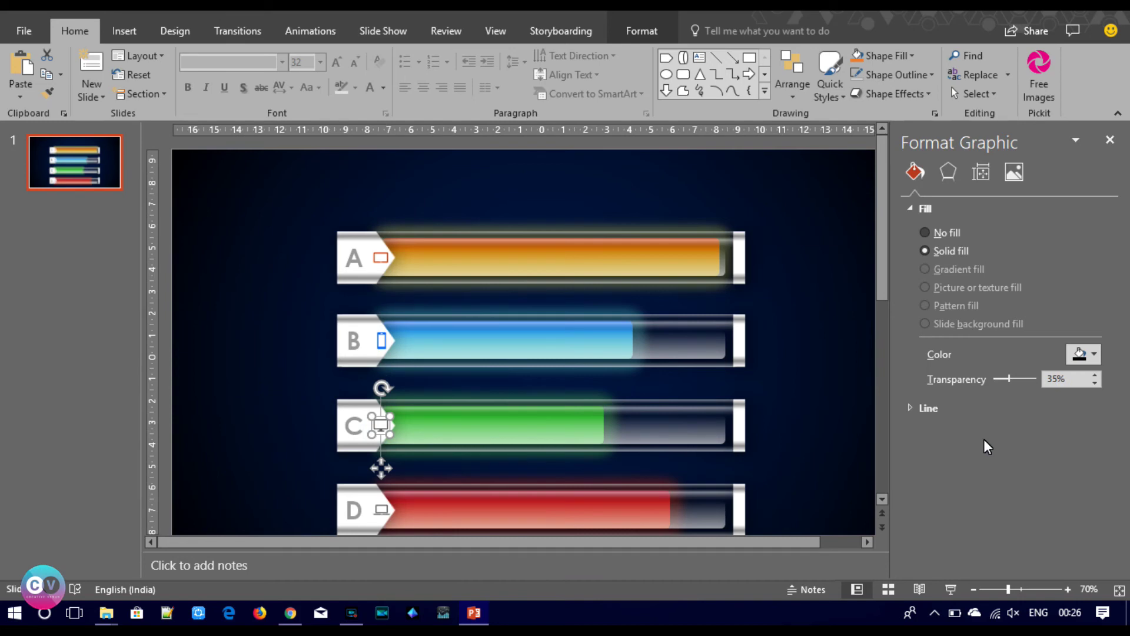
pyautogui.click(1080, 355)
pyautogui.click(1104, 517)
# Make the D laptop icon red at 0% transparency.
pyautogui.click(381, 510)
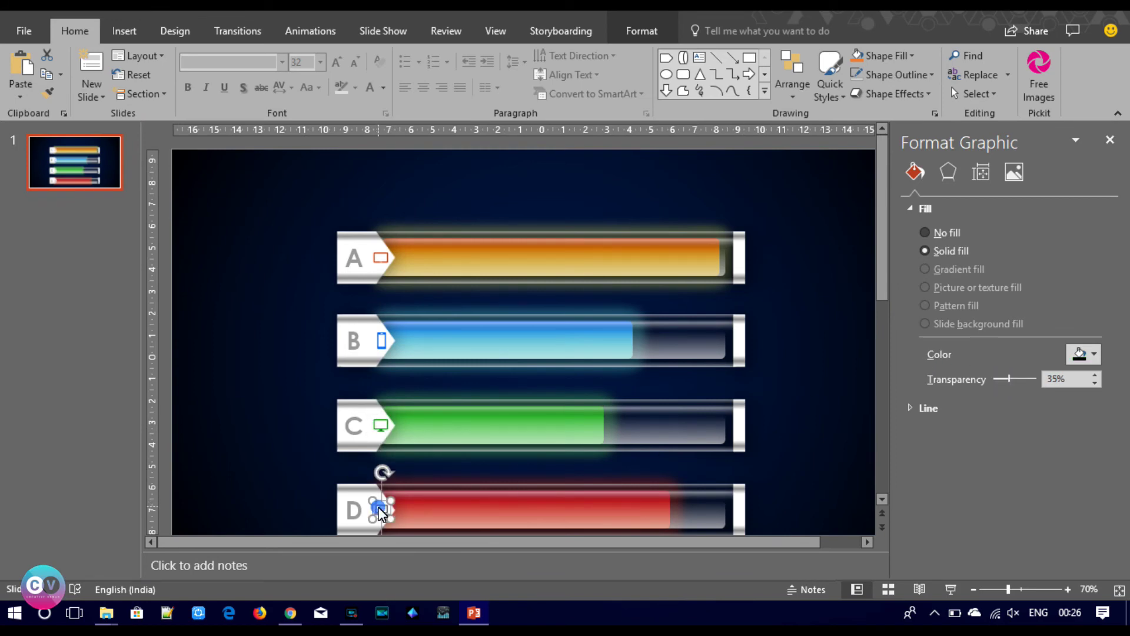
pyautogui.click(1083, 356)
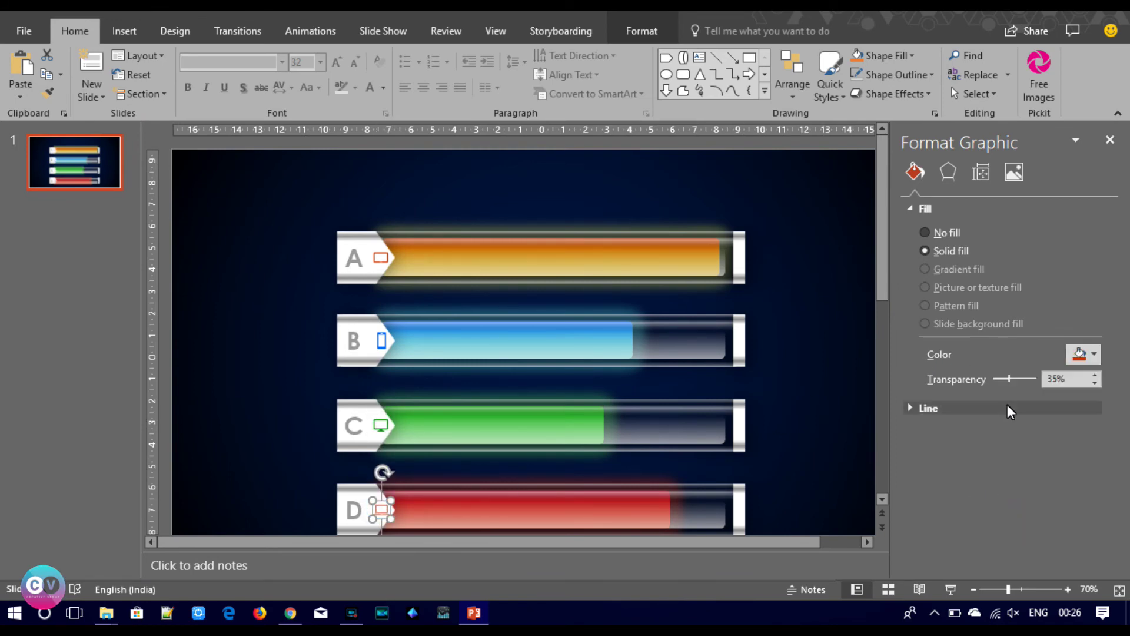
pyautogui.moveTo(1008, 379); pyautogui.dragTo(923, 384)
pyautogui.click(792, 366)
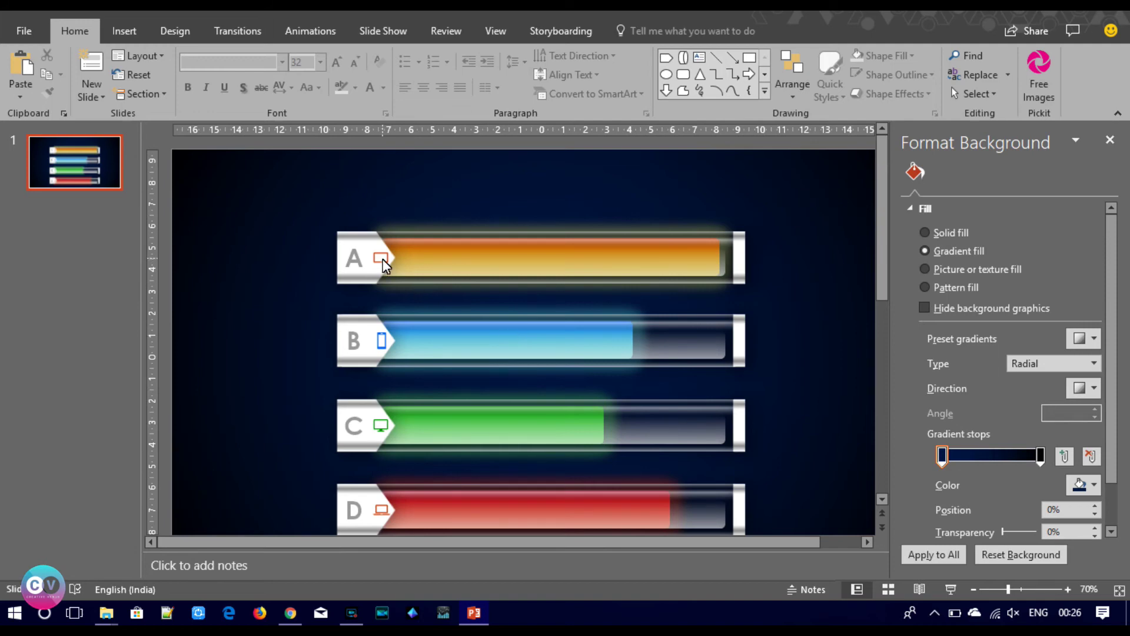
# Adjust the label chevrons of bars A and B inside the group.
pyautogui.moveTo(382, 259)
pyautogui.mouseDown()
pyautogui.moveTo(411, 259)
pyautogui.moveTo(378, 256)
pyautogui.mouseUp()
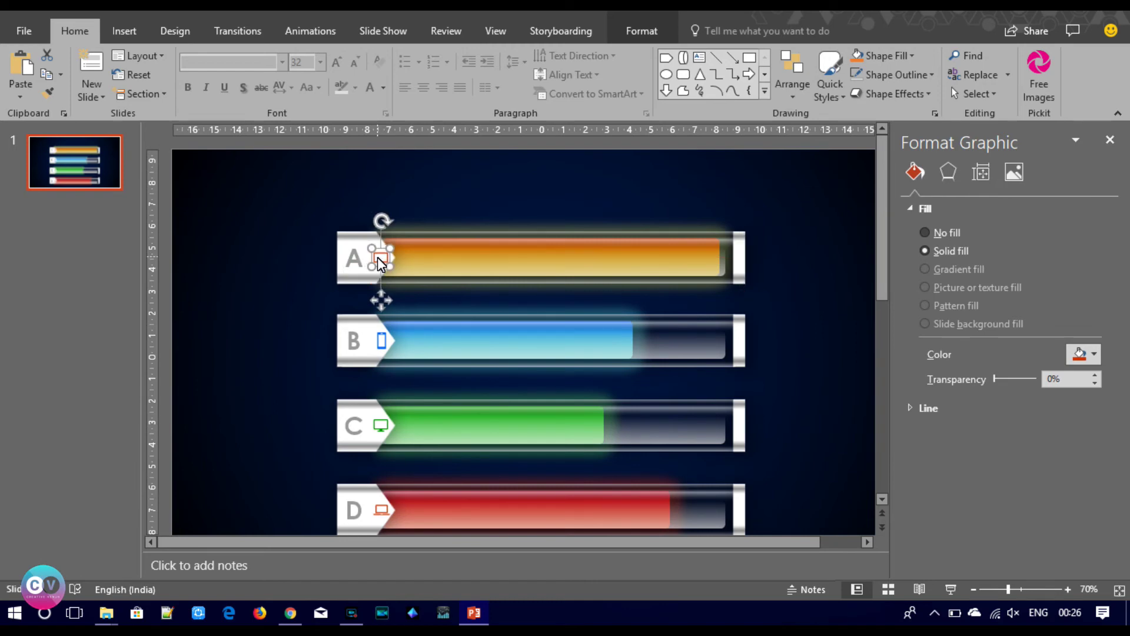
pyautogui.click(375, 250)
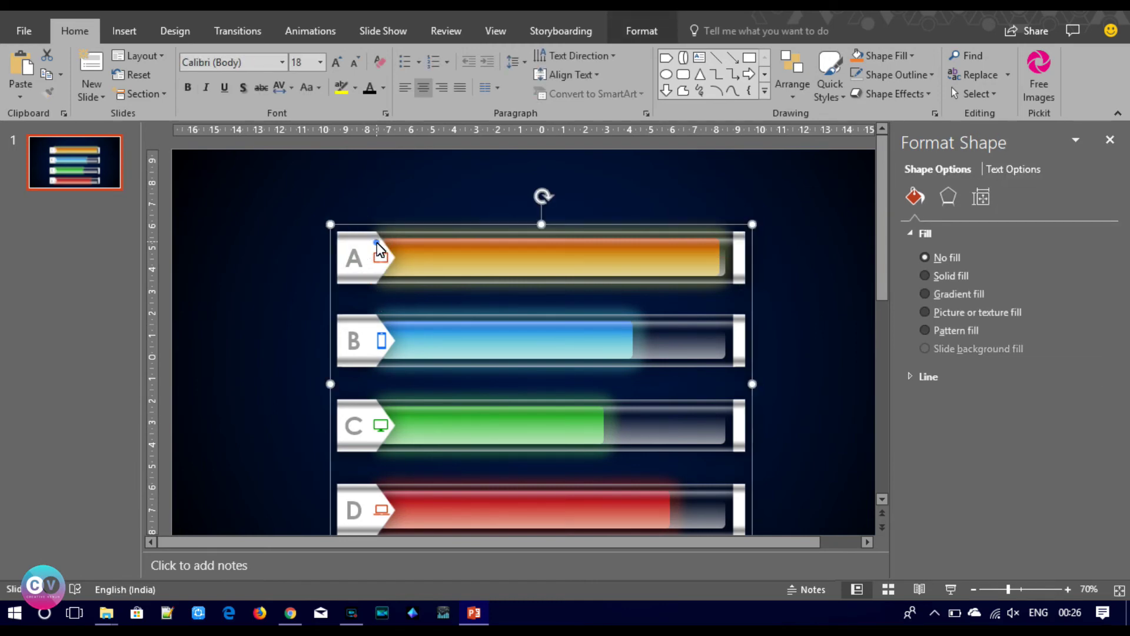
pyautogui.moveTo(396, 257); pyautogui.dragTo(415, 262)
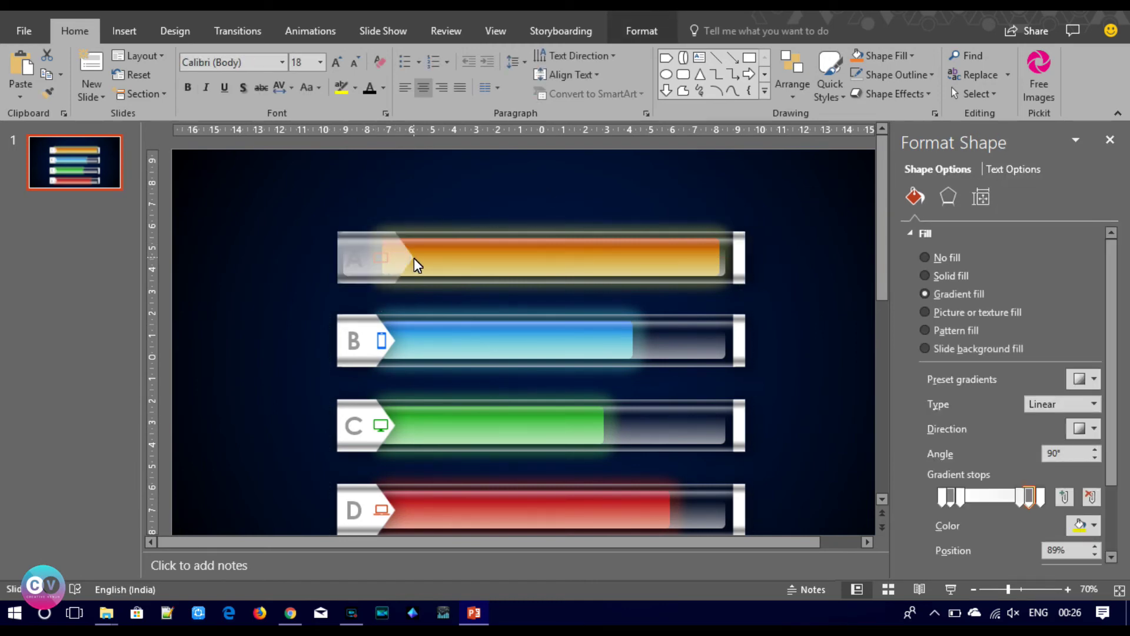
pyautogui.moveTo(412, 259); pyautogui.dragTo(411, 260)
pyautogui.click(220, 282)
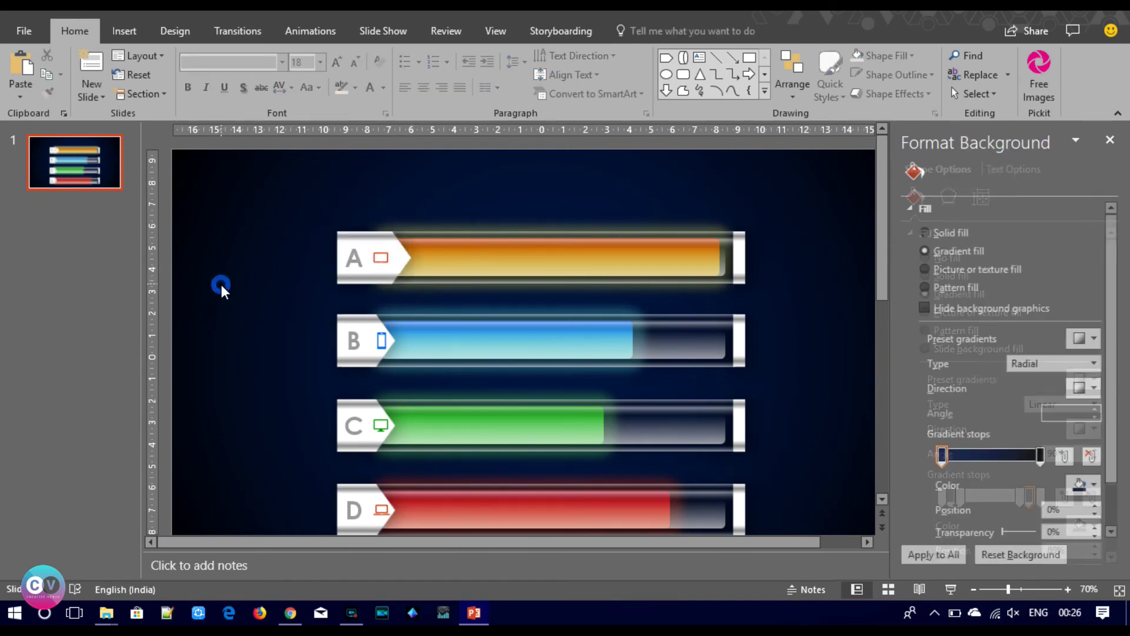
pyautogui.click(368, 326)
pyautogui.click(367, 326)
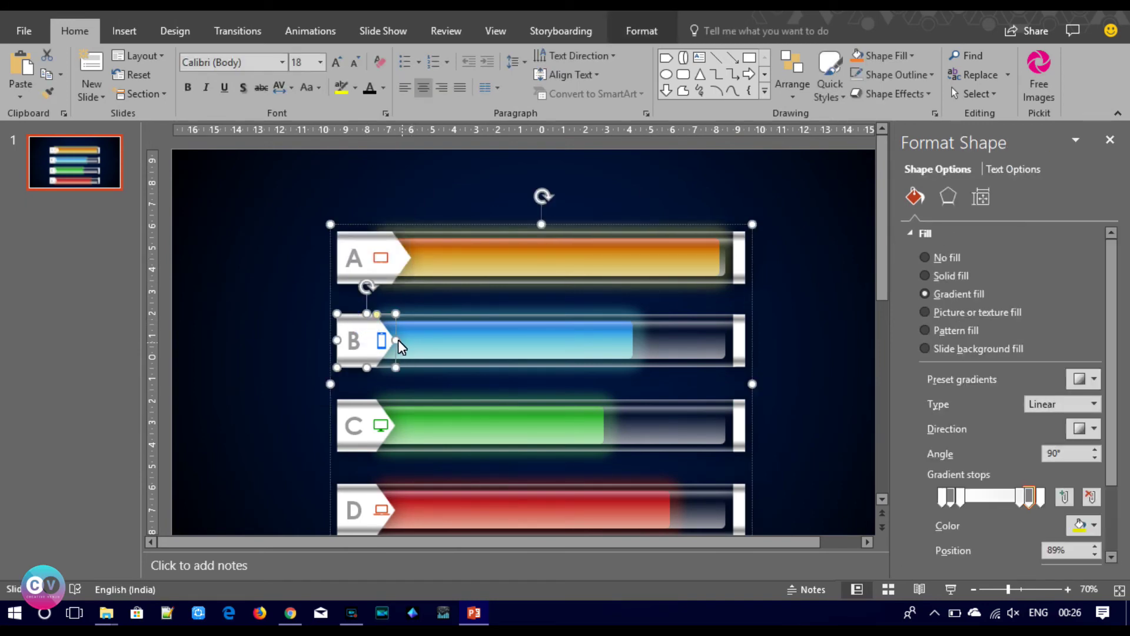
pyautogui.moveTo(397, 340); pyautogui.dragTo(410, 345)
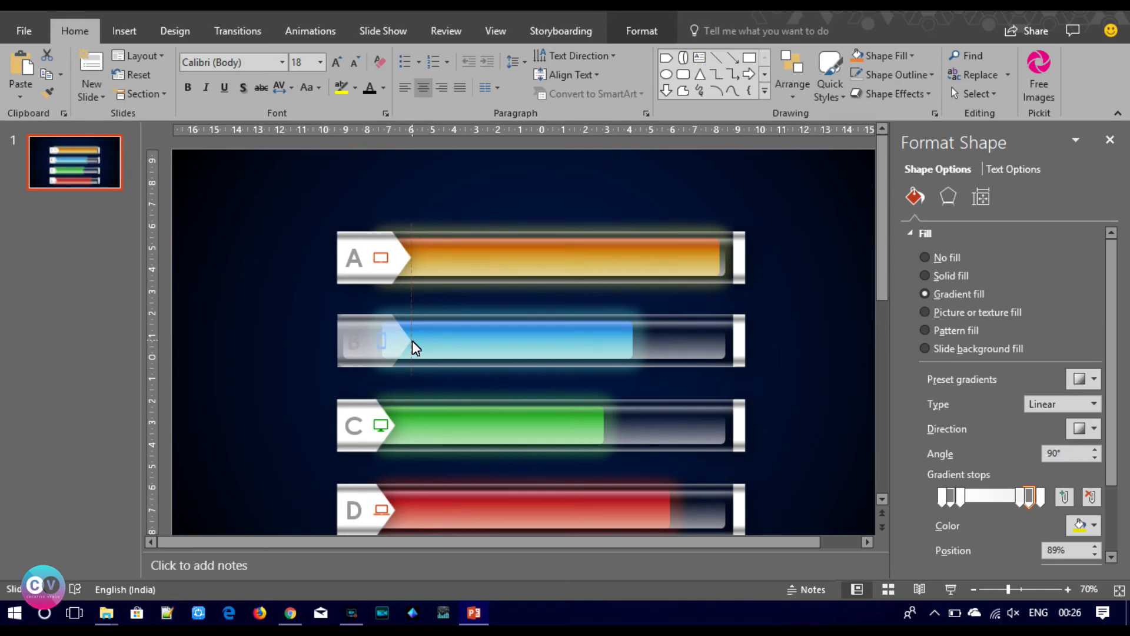
pyautogui.moveTo(412, 341); pyautogui.dragTo(413, 341)
# Widen the C and D label chevrons to match bars A and B.
pyautogui.click(372, 414)
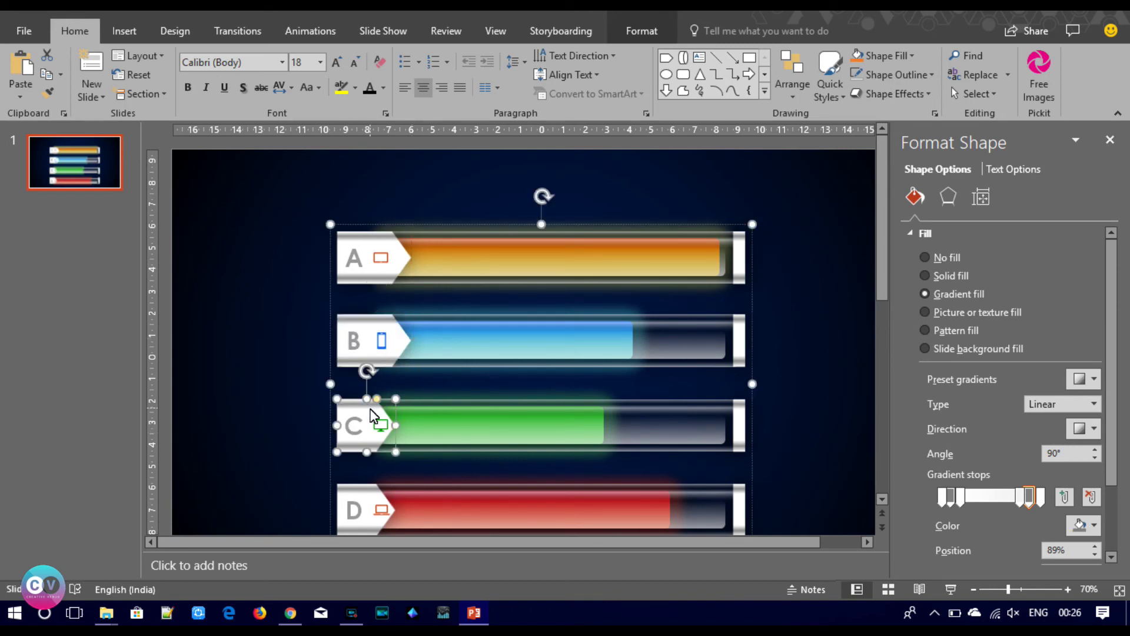
pyautogui.moveTo(396, 425); pyautogui.dragTo(413, 429)
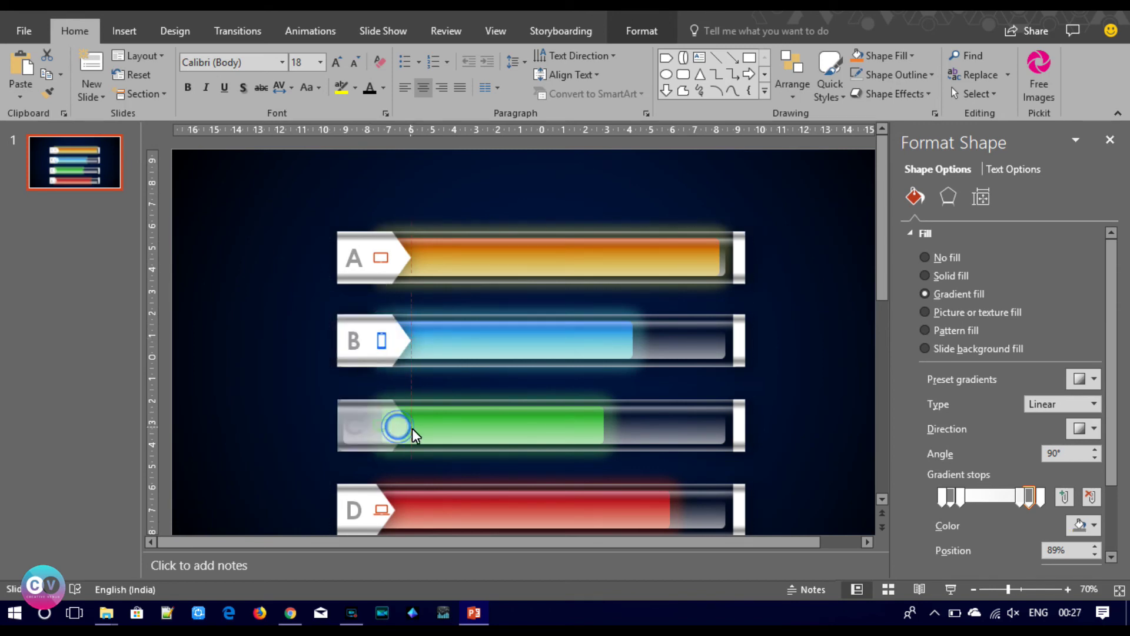
pyautogui.click(371, 491)
pyautogui.moveTo(397, 510); pyautogui.dragTo(410, 512)
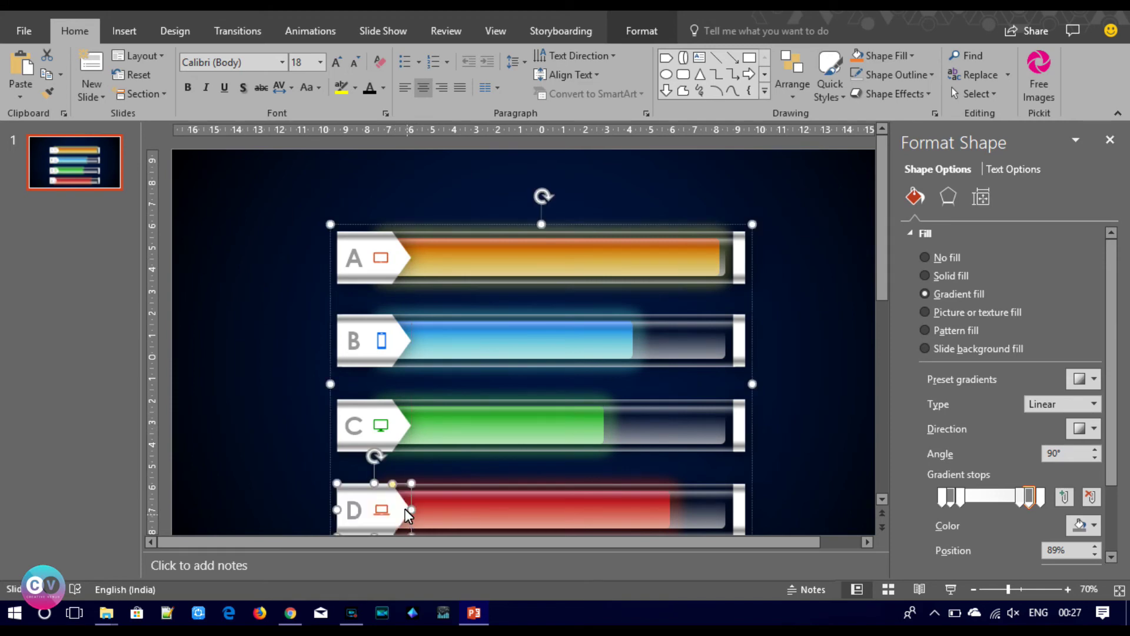
pyautogui.click(273, 319)
# Ungroup the four progress bars.
pyautogui.click(344, 288)
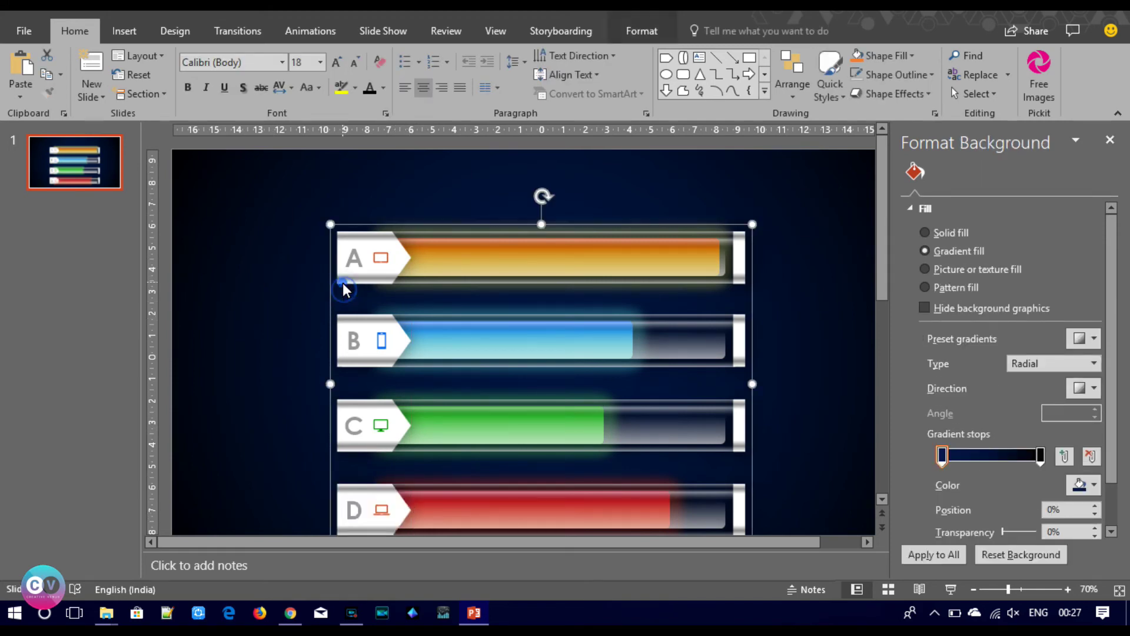
pyautogui.rightClick(343, 283)
pyautogui.click(542, 429)
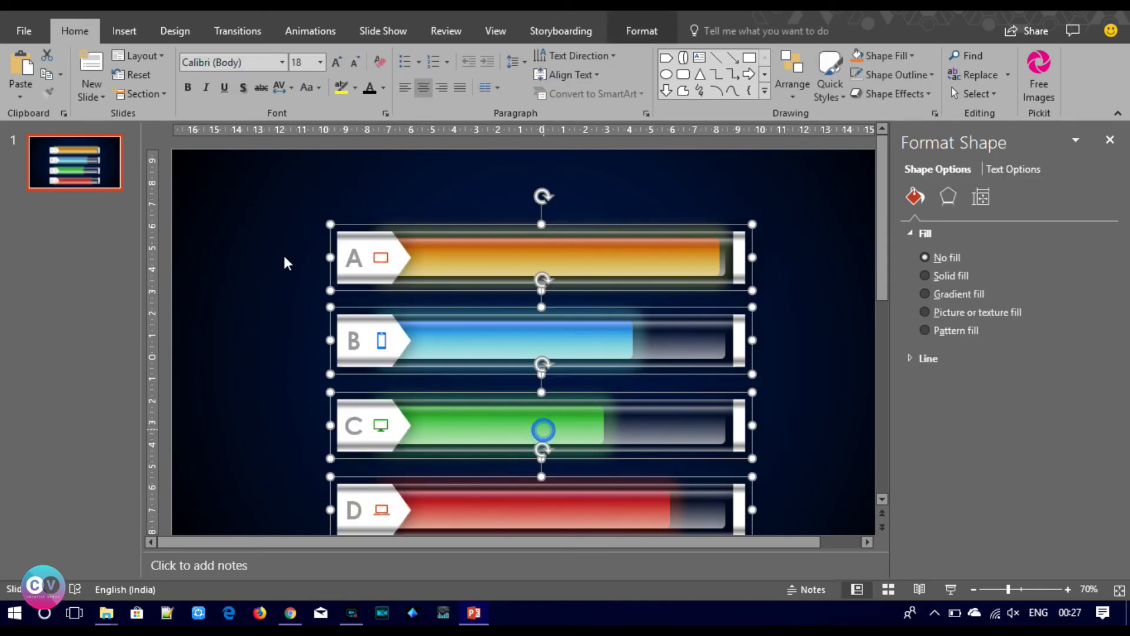
# Marquee-select the pieces of each bar, A through D, in turn.
pyautogui.moveTo(267, 290); pyautogui.dragTo(407, 250)
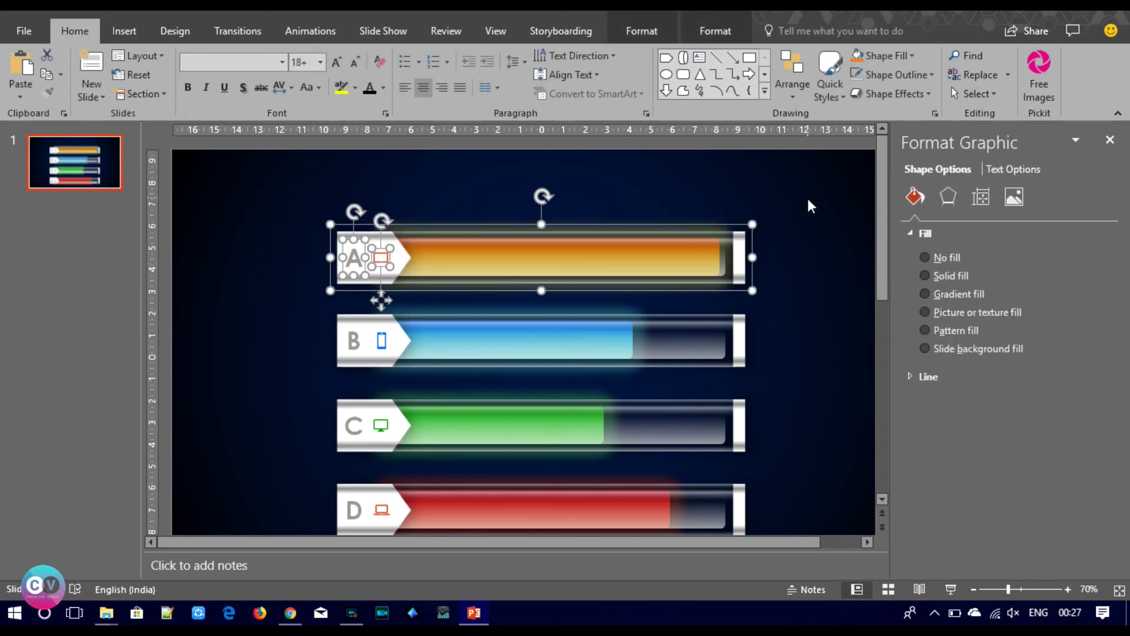
pyautogui.click(287, 320)
pyautogui.moveTo(292, 300); pyautogui.dragTo(766, 374)
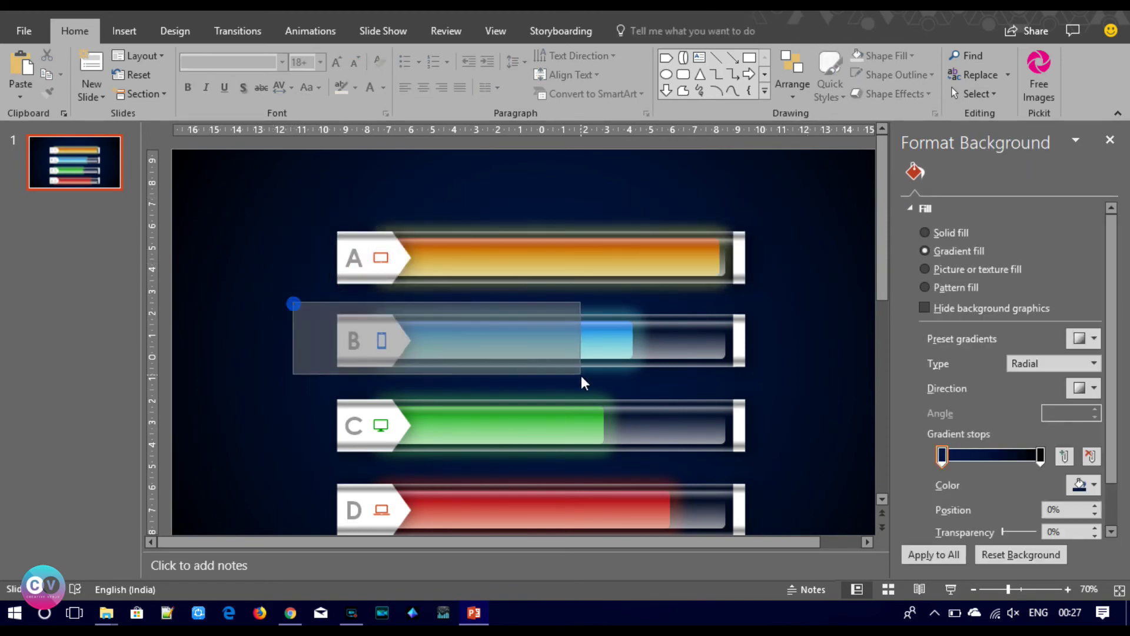
pyautogui.moveTo(301, 384); pyautogui.dragTo(769, 465)
pyautogui.click(285, 500)
pyautogui.moveTo(294, 462); pyautogui.dragTo(760, 517)
pyautogui.click(827, 468)
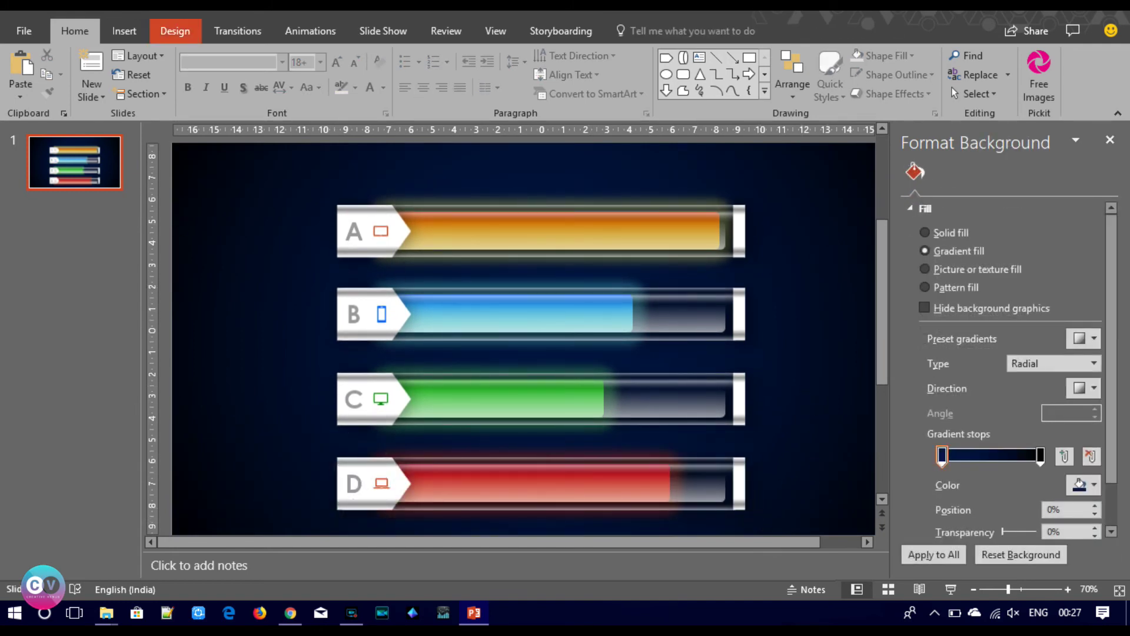
pyautogui.click(125, 31)
# Add a text box reading 99% over bar A's fill.
pyautogui.click(741, 73)
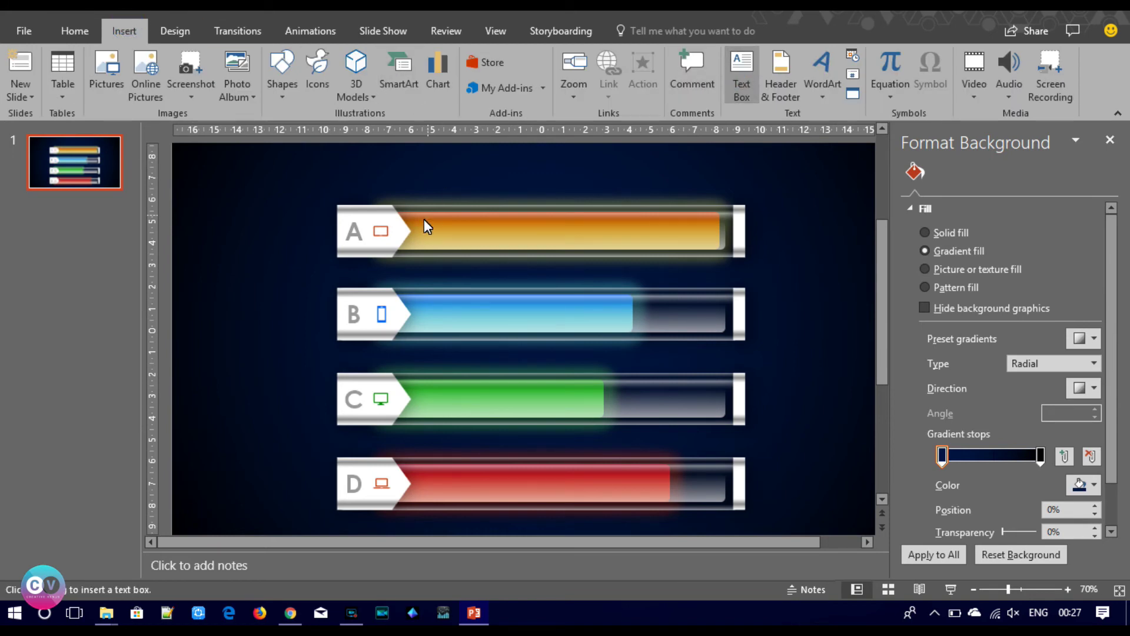
pyautogui.moveTo(420, 222); pyautogui.dragTo(502, 241)
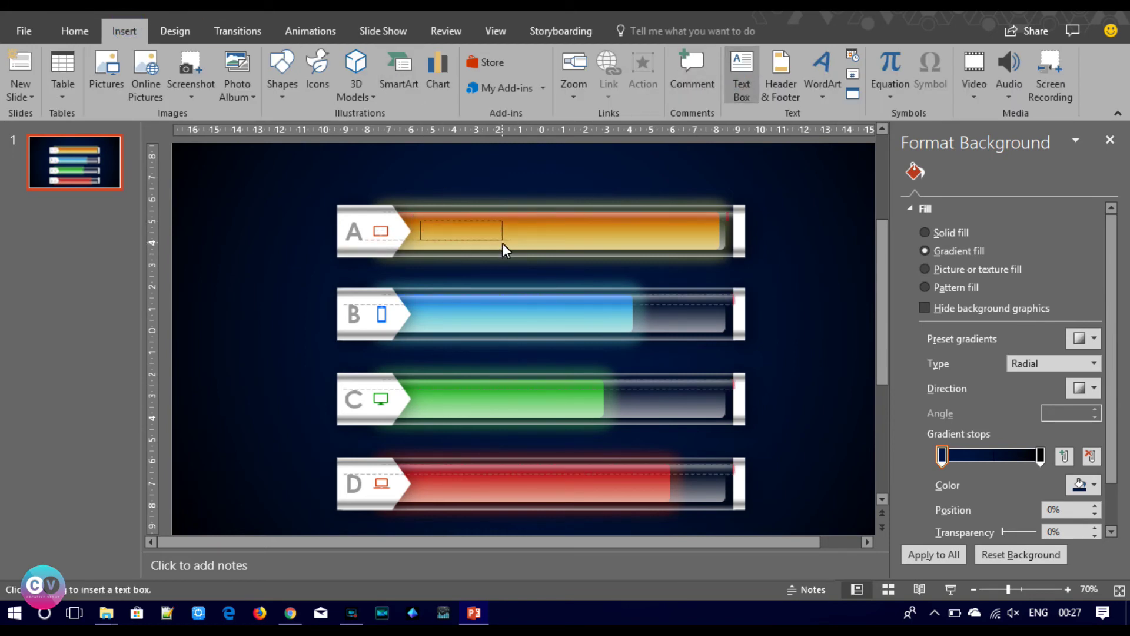
pyautogui.write('99%')
# Make the 99% text bold in the Agency FB font.
pyautogui.hotkey('ctrl', 'a')
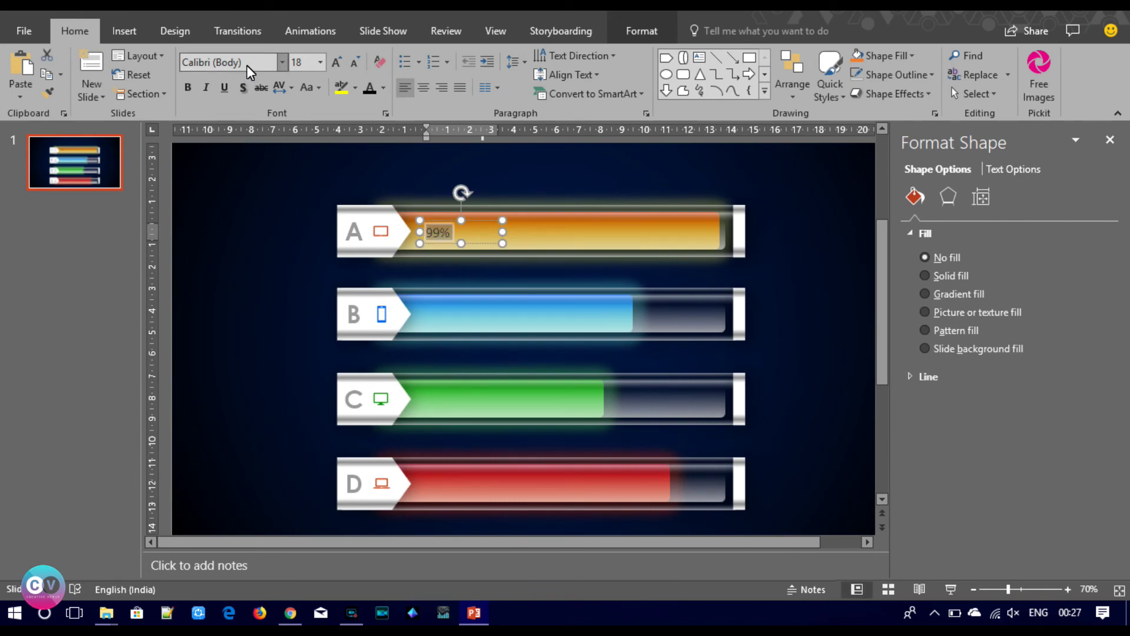
pyautogui.click(205, 86)
pyautogui.click(243, 64)
pyautogui.write('Century Gothic')
pyautogui.press('Return')
pyautogui.click(187, 87)
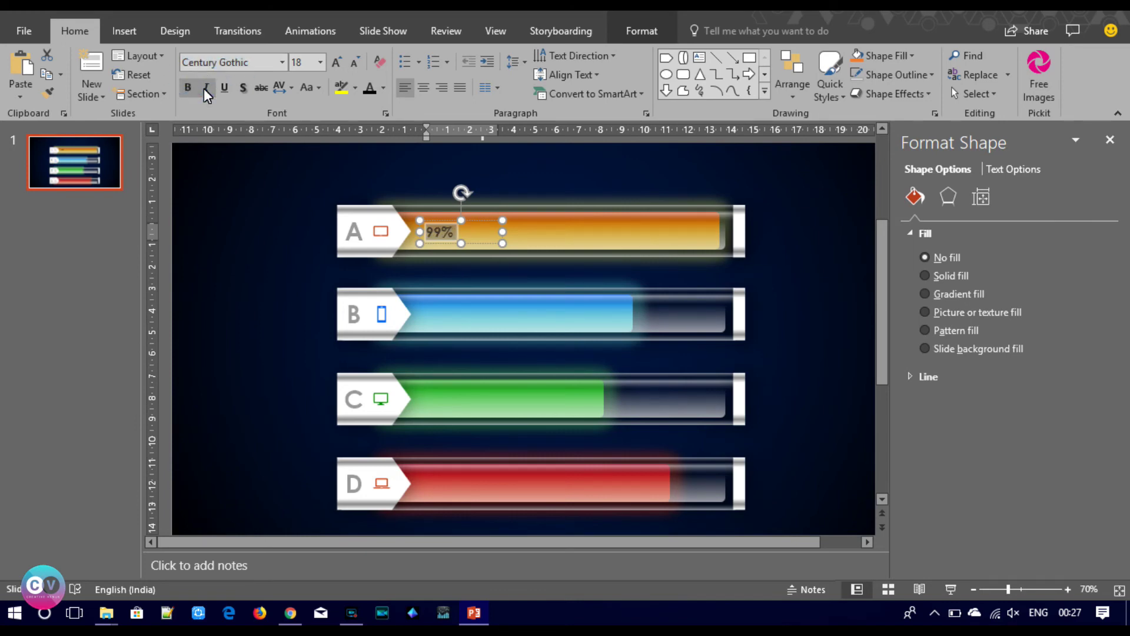
pyautogui.click(248, 62)
pyautogui.write('Agency FB')
pyautogui.press('Return')
# Make the 99% label white at size 28 and position it on bar A.
pyautogui.click(384, 86)
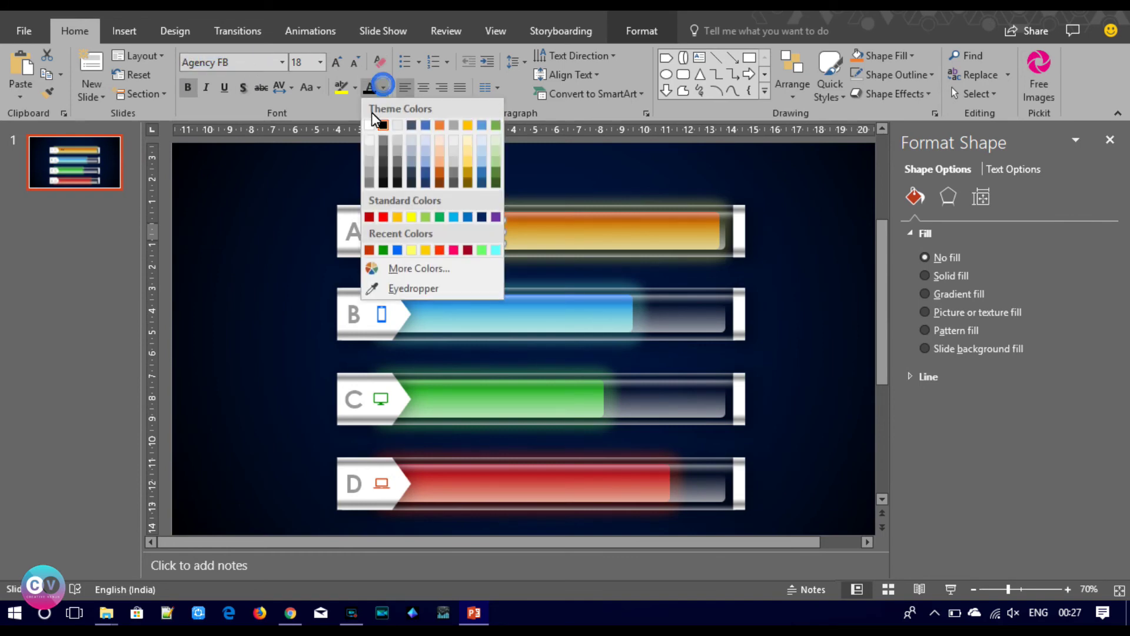
pyautogui.click(369, 125)
pyautogui.click(336, 63)
pyautogui.click(336, 62)
pyautogui.click(336, 62)
pyautogui.click(446, 222)
pyautogui.moveTo(442, 217); pyautogui.dragTo(441, 223)
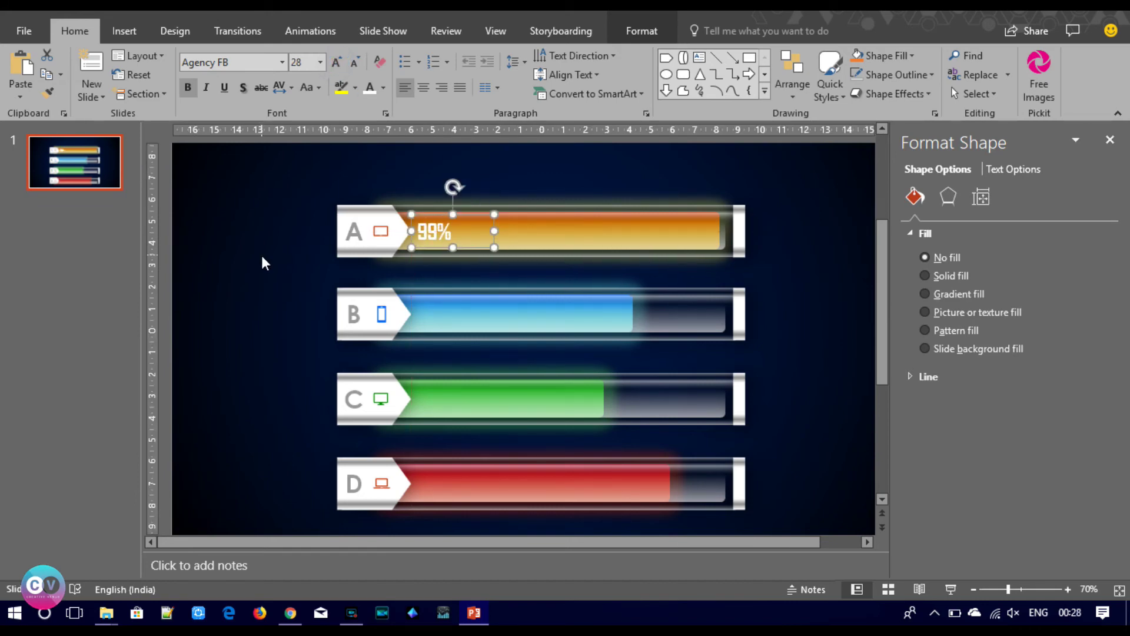
pyautogui.hotkey('ctrl', 'v')
# Place a copy of the label on bar B and change it to 75%.
pyautogui.moveTo(471, 258); pyautogui.dragTo(462, 330)
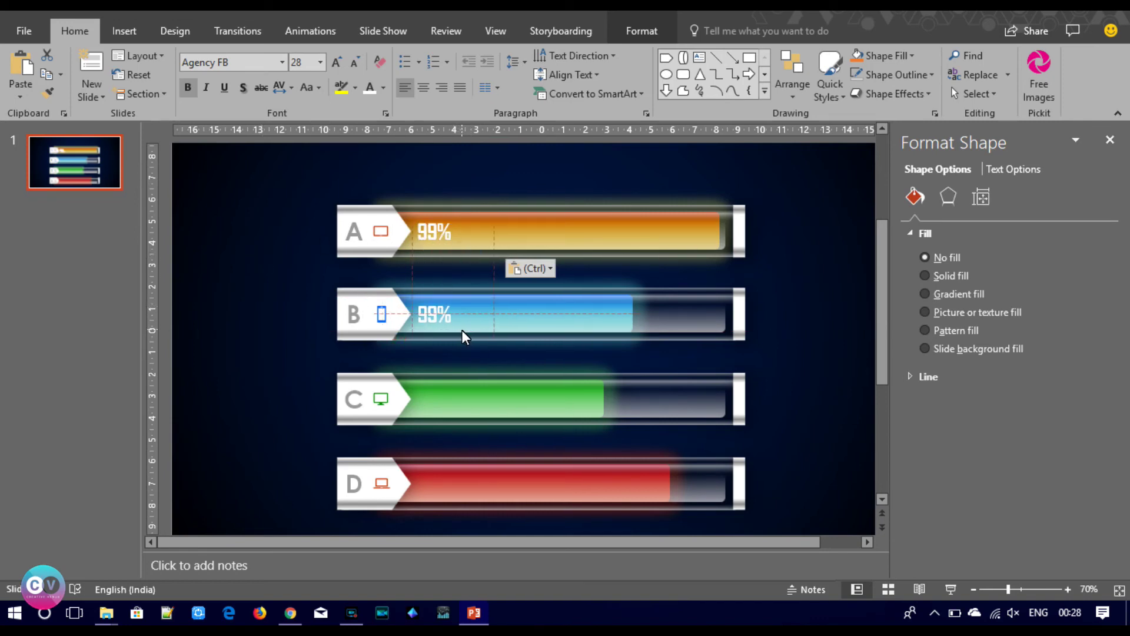
pyautogui.moveTo(462, 331); pyautogui.dragTo(435, 316)
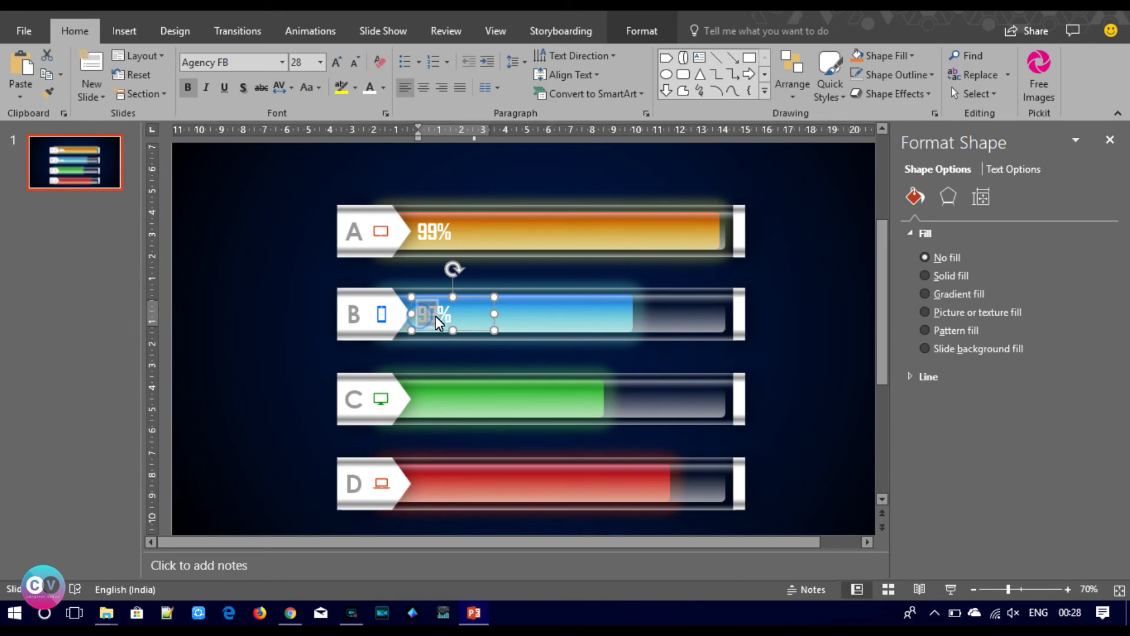
pyautogui.write('75')
pyautogui.click(441, 298)
# Copy the 75% label onto bar C and change it to 65%.
pyautogui.moveTo(440, 297); pyautogui.dragTo(435, 386)
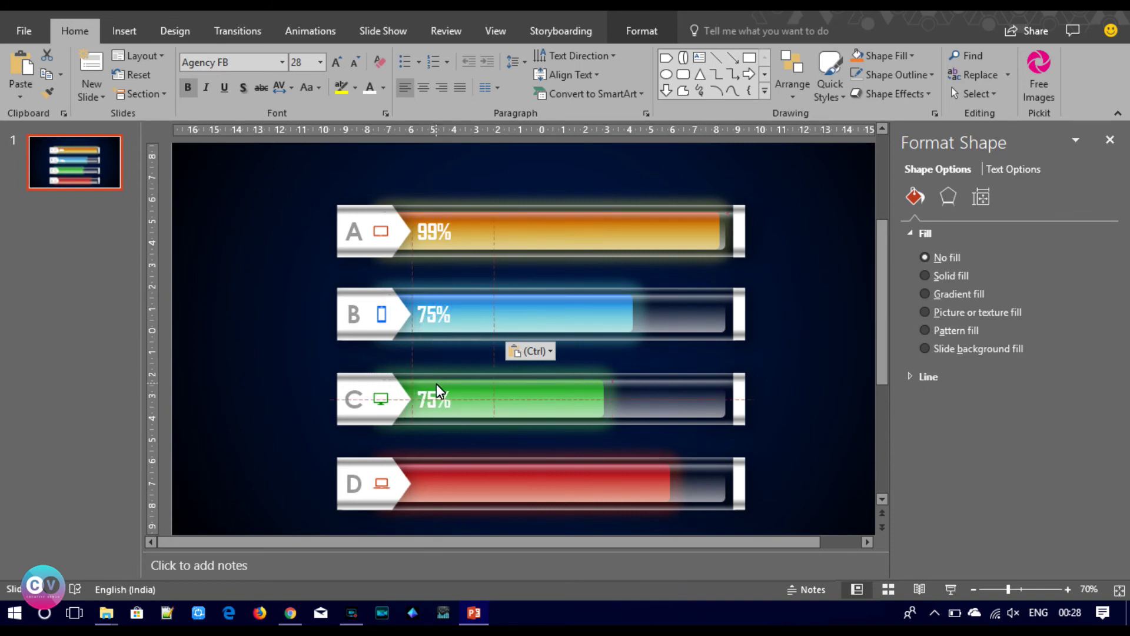
pyautogui.moveTo(437, 384); pyautogui.dragTo(434, 389)
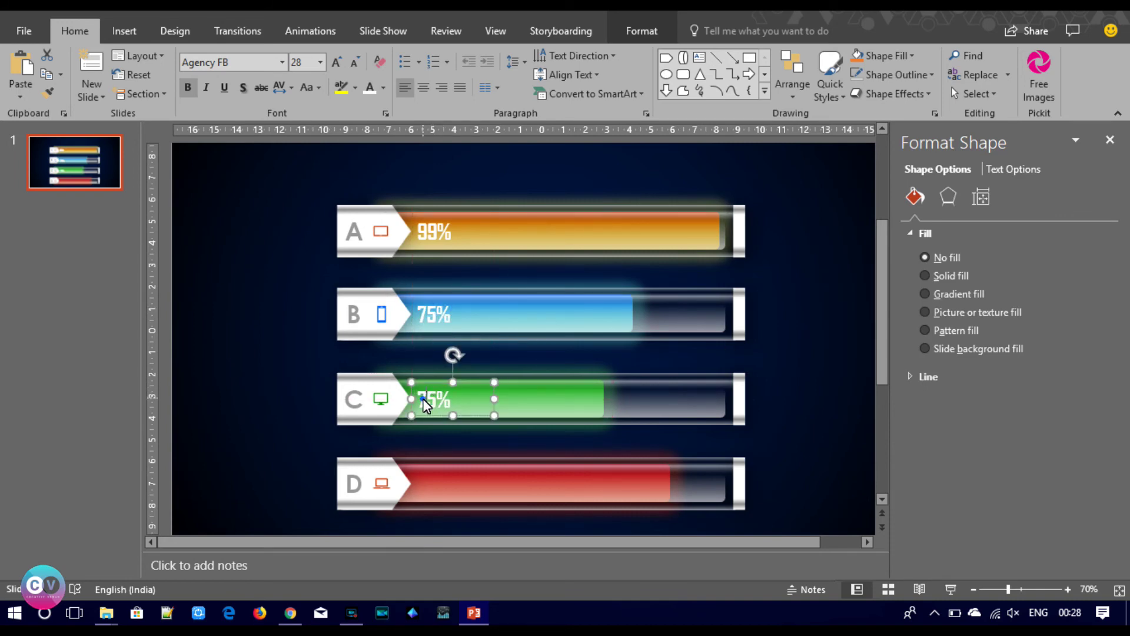
pyautogui.doubleClick(427, 400)
pyautogui.press('BackSpace')
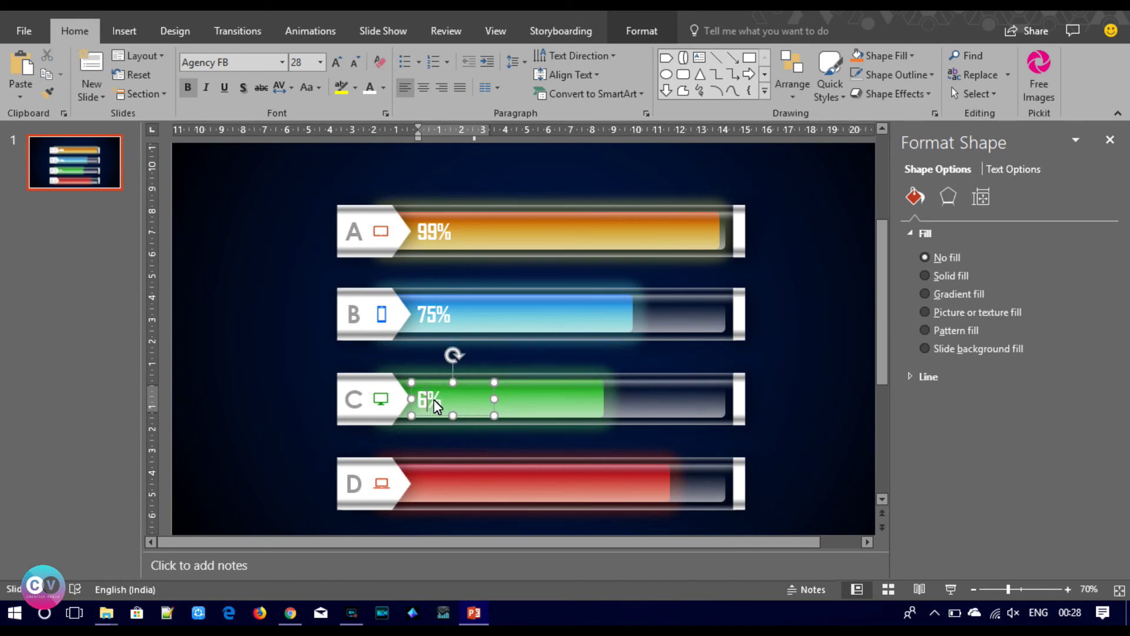
pyautogui.write('65')
pyautogui.press('Escape')
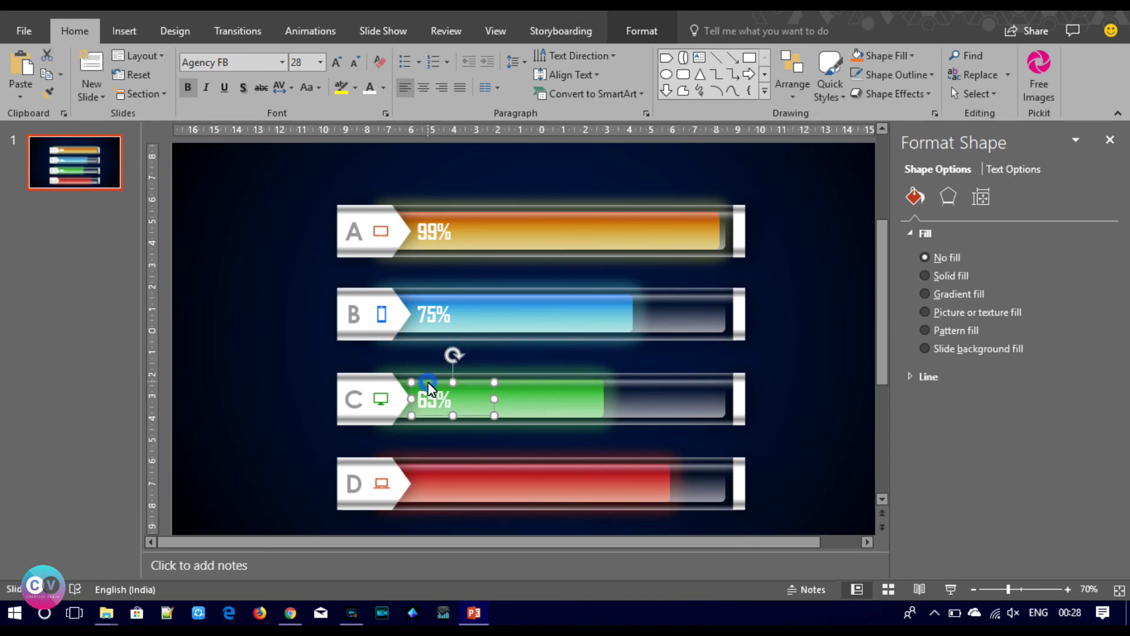
# Duplicate the 65% label onto bar D and change it to 85%.
pyautogui.hotkey('ctrl', 'c')
pyautogui.hotkey('ctrl', 'v')
pyautogui.moveTo(441, 400); pyautogui.dragTo(429, 467)
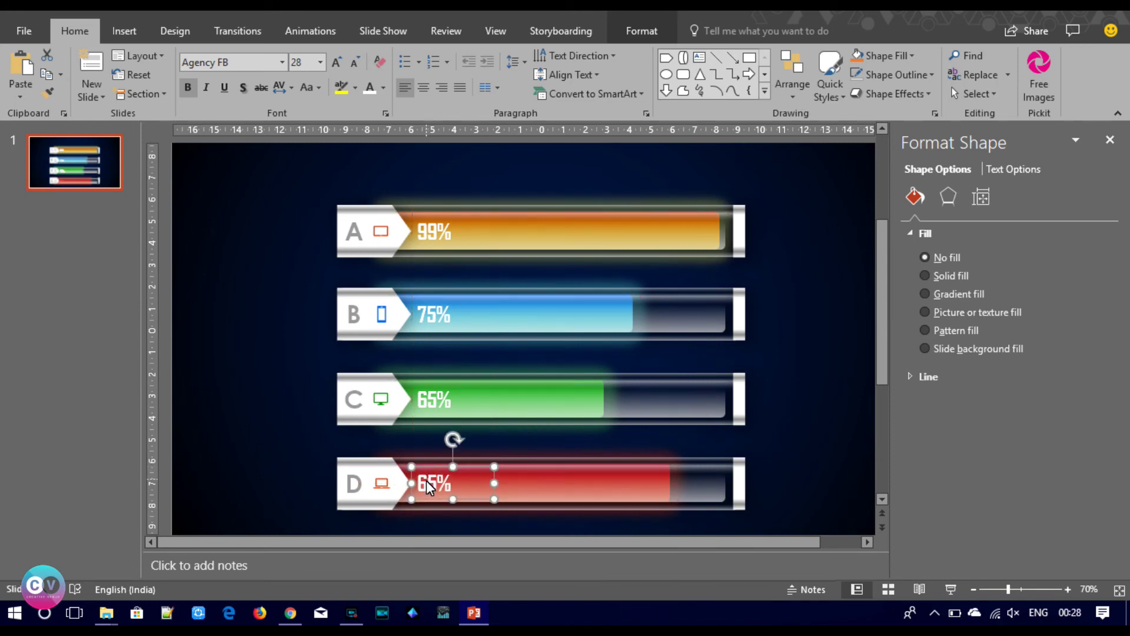
pyautogui.click(425, 484)
pyautogui.moveTo(425, 485); pyautogui.dragTo(436, 484)
pyautogui.write('8')
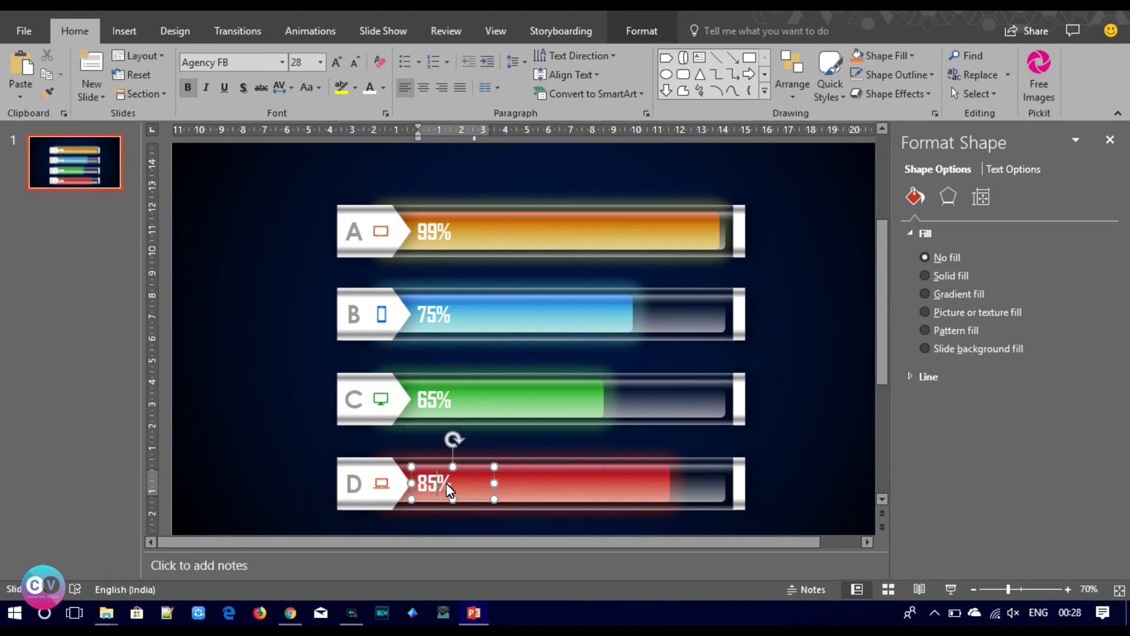
pyautogui.click(271, 450)
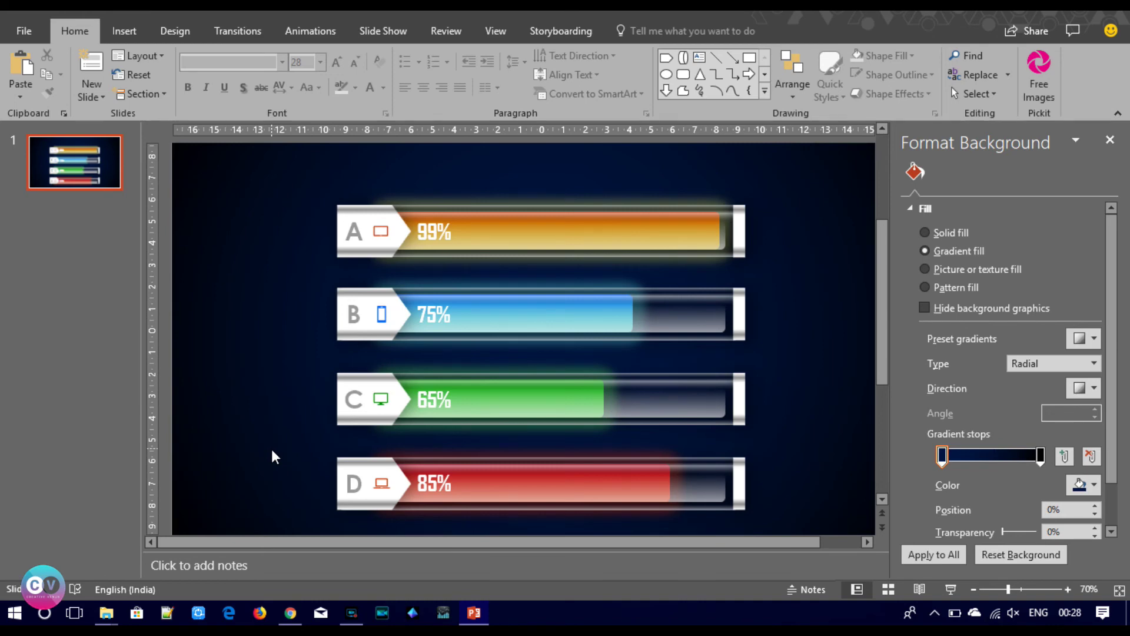
# Draw a rectangle covering nearly the whole slide.
pyautogui.click(974, 589)
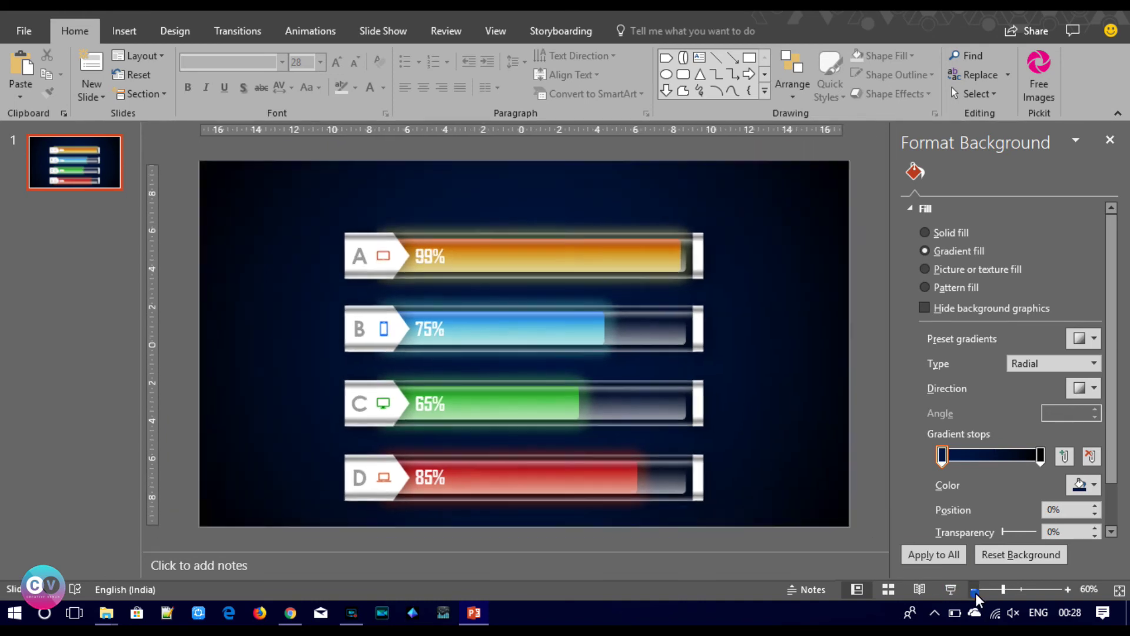
pyautogui.click(121, 36)
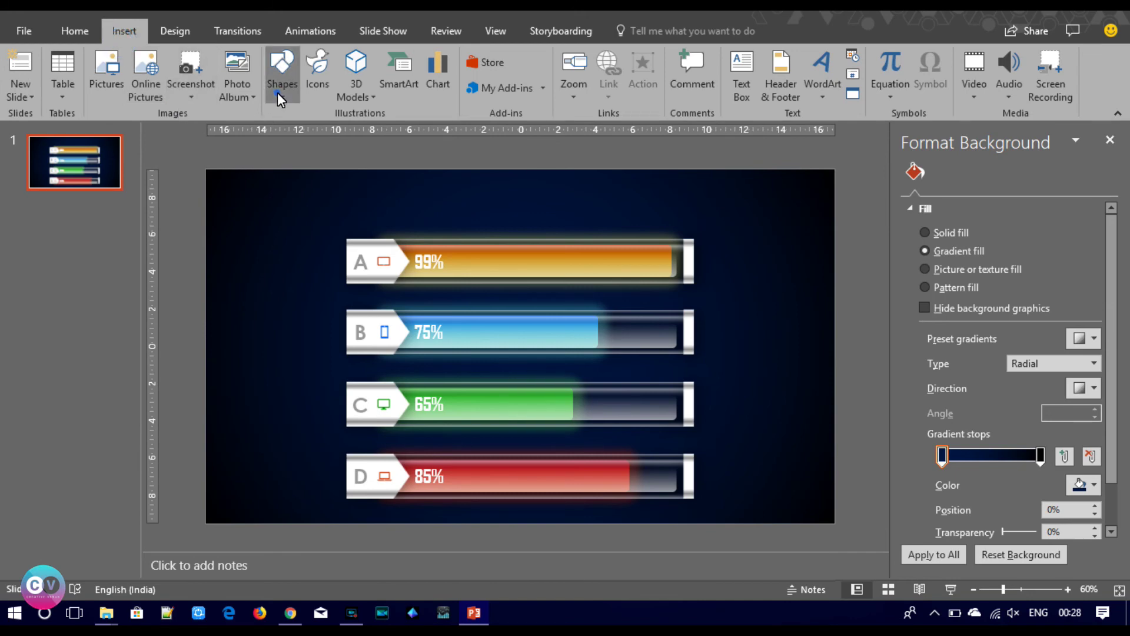
pyautogui.click(282, 88)
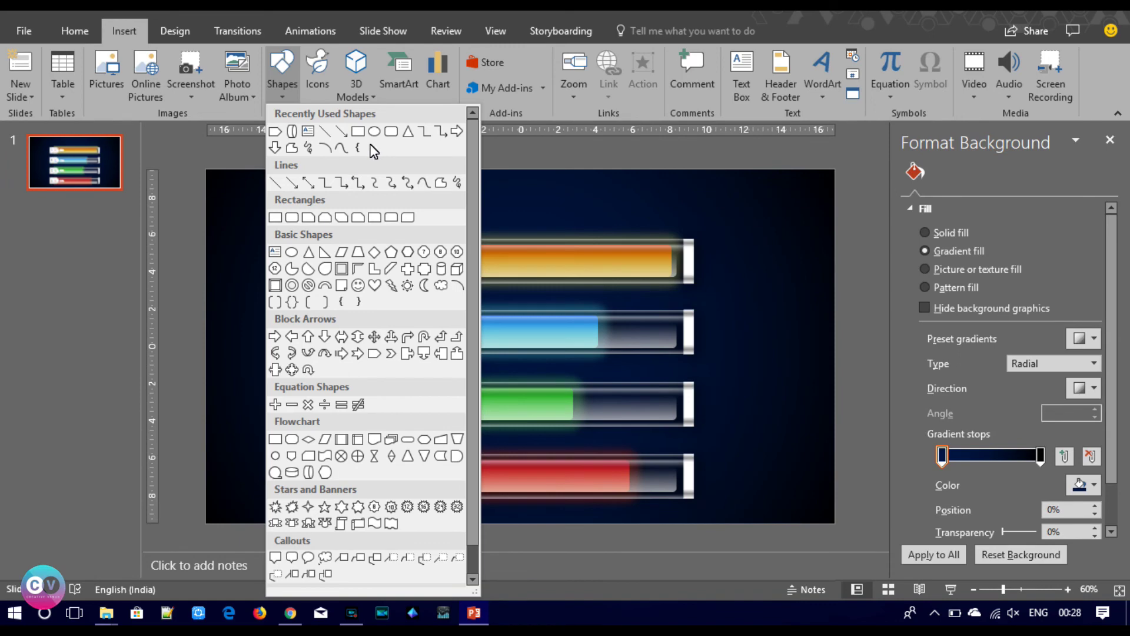
pyautogui.click(357, 132)
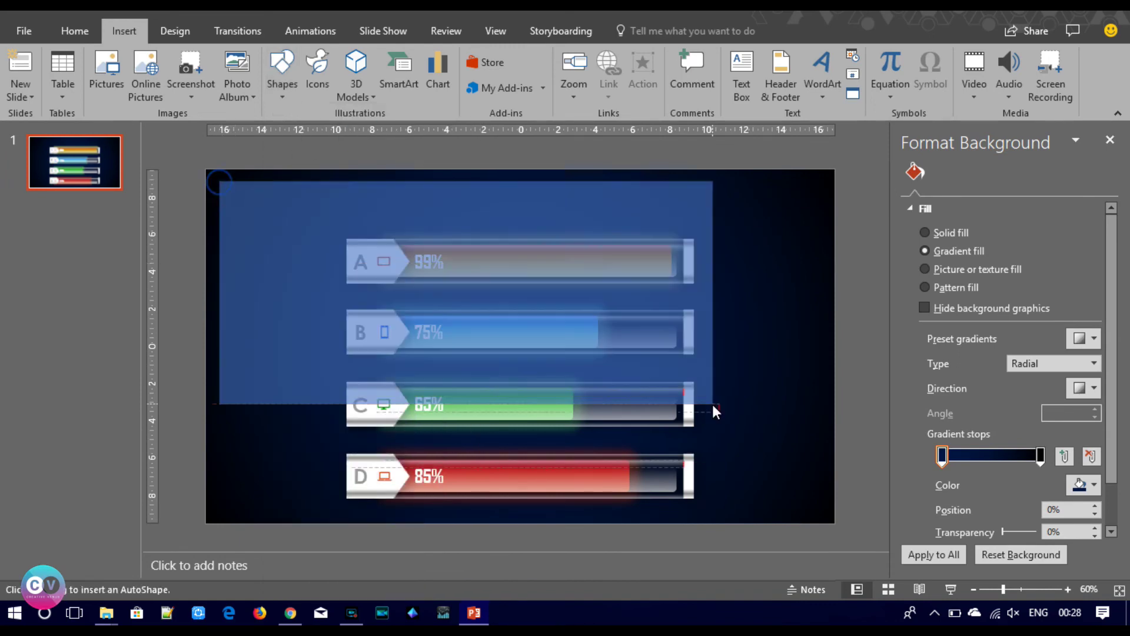
pyautogui.moveTo(219, 181); pyautogui.dragTo(820, 517)
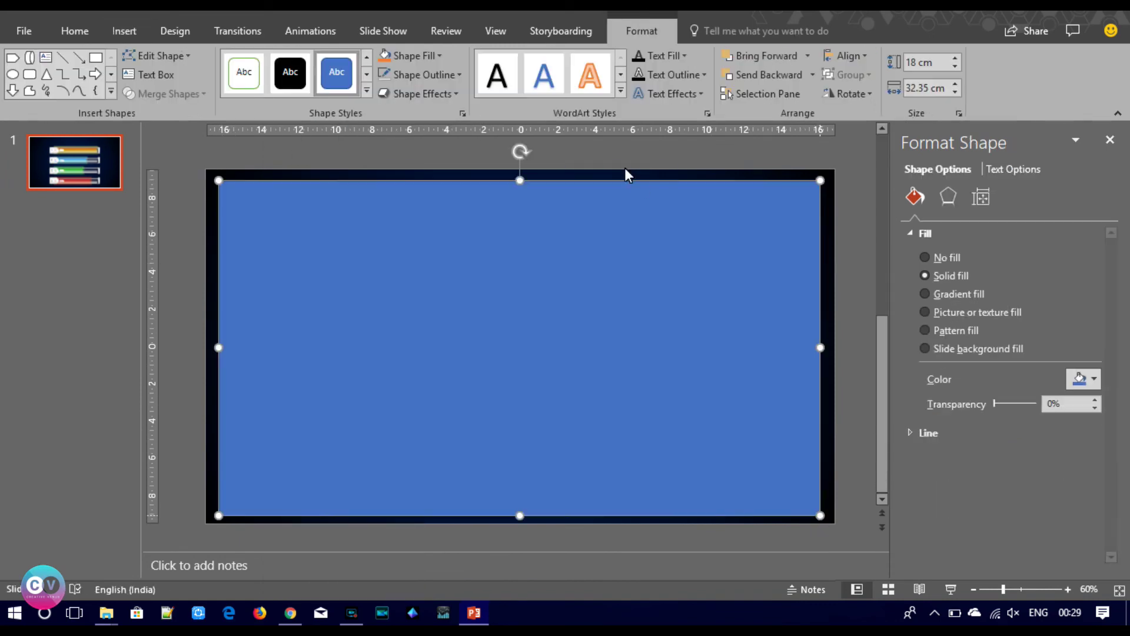
# Give the rectangle no fill and a white outline, centred horizontally and vertically on the slide.
pyautogui.click(412, 56)
pyautogui.click(421, 238)
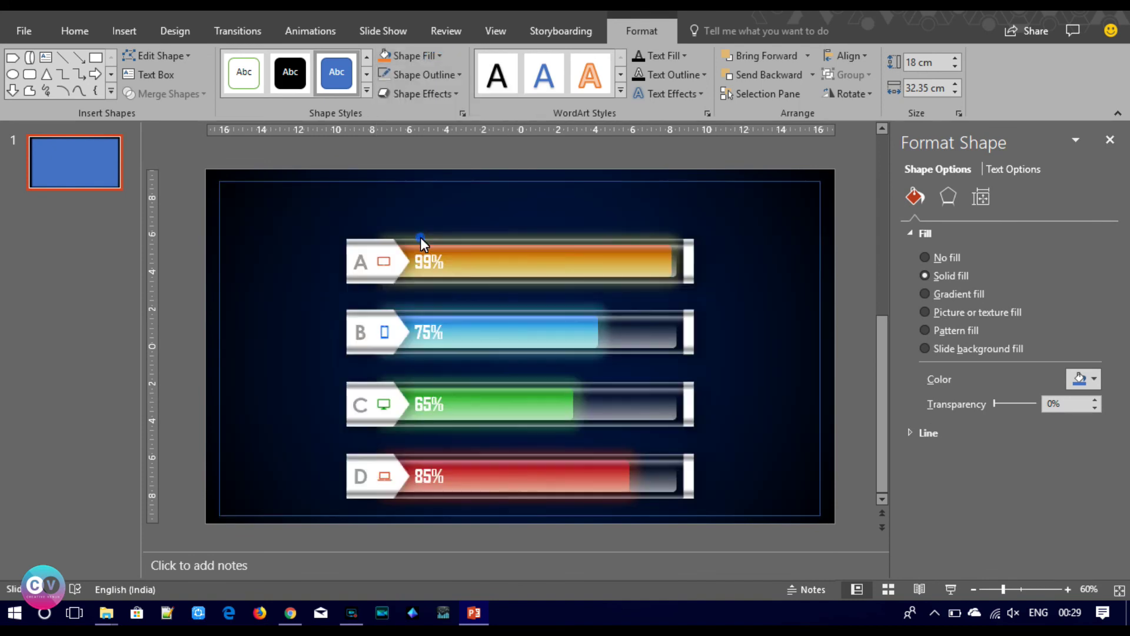
pyautogui.click(457, 74)
pyautogui.click(386, 112)
pyautogui.click(841, 54)
pyautogui.click(849, 93)
pyautogui.click(849, 54)
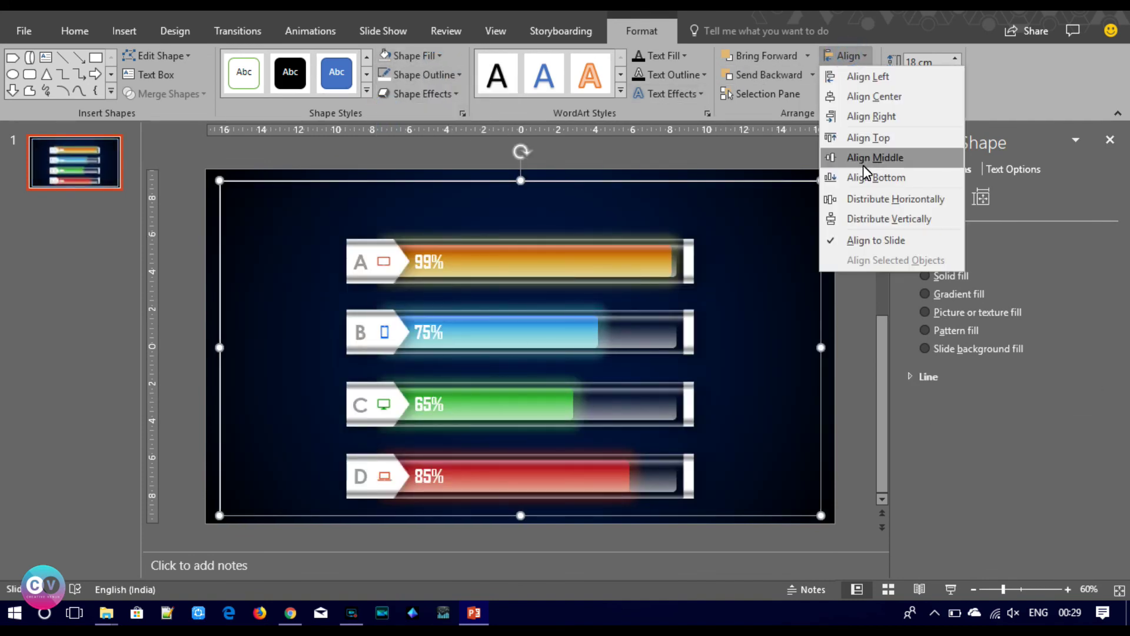
pyautogui.click(862, 165)
# Make the frame outline a thin ½ pt grey line.
pyautogui.click(830, 267)
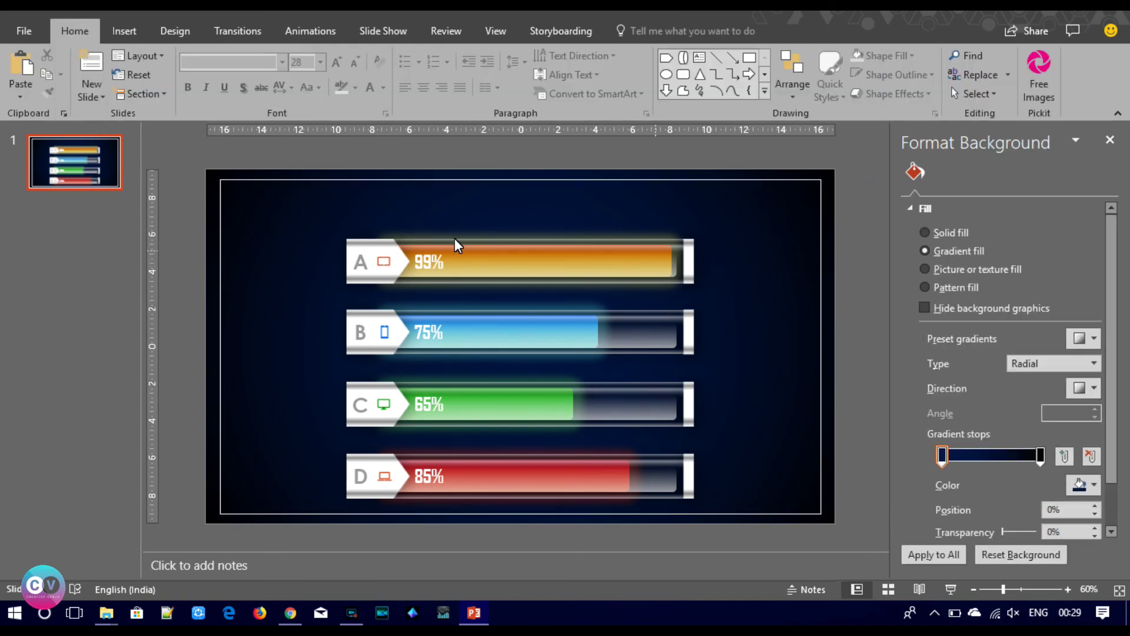
pyautogui.click(372, 181)
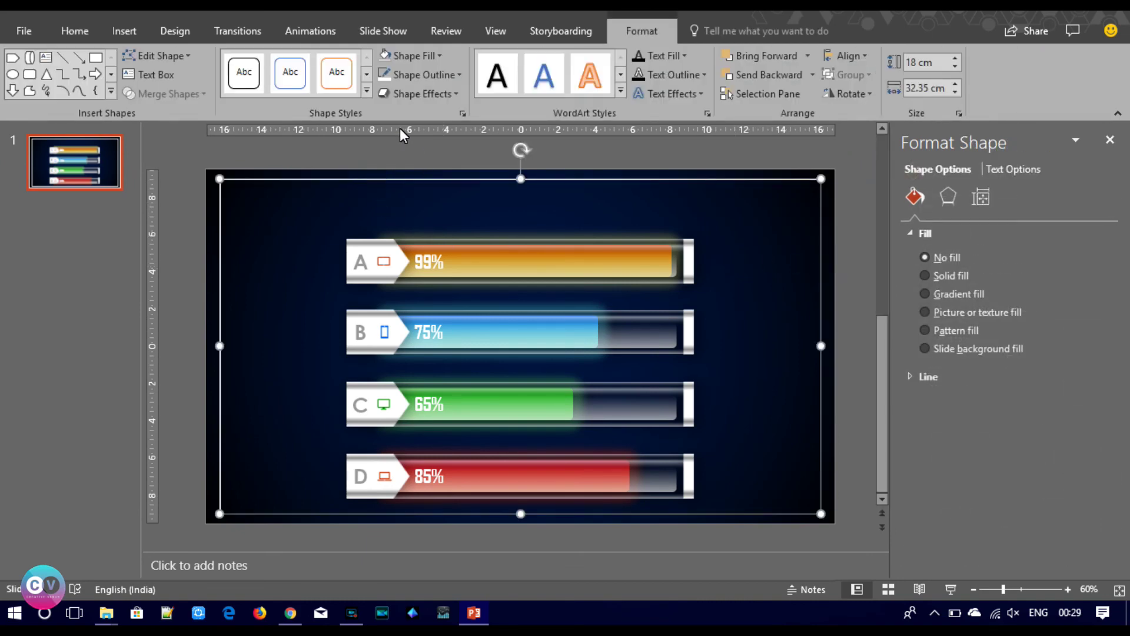
pyautogui.click(457, 77)
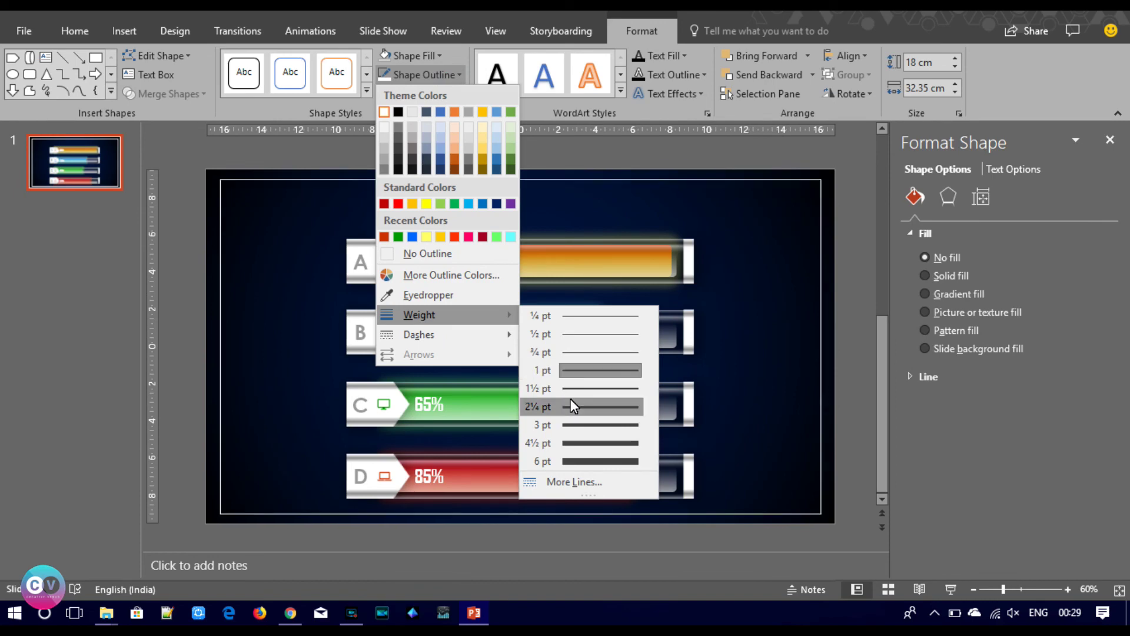
pyautogui.moveTo(419, 315)
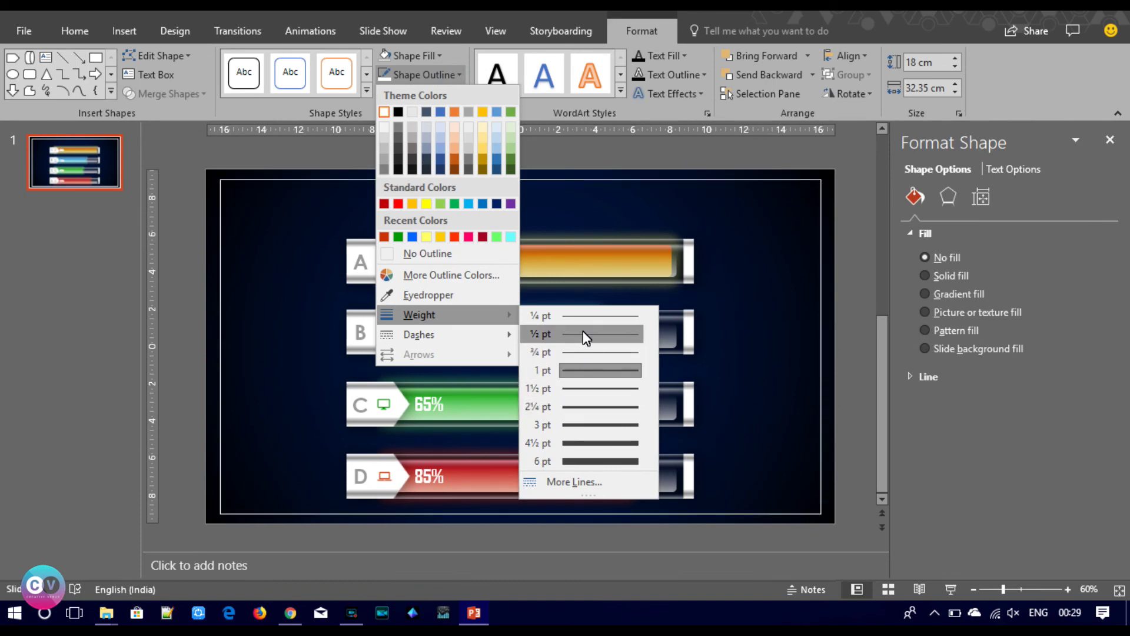
pyautogui.click(575, 355)
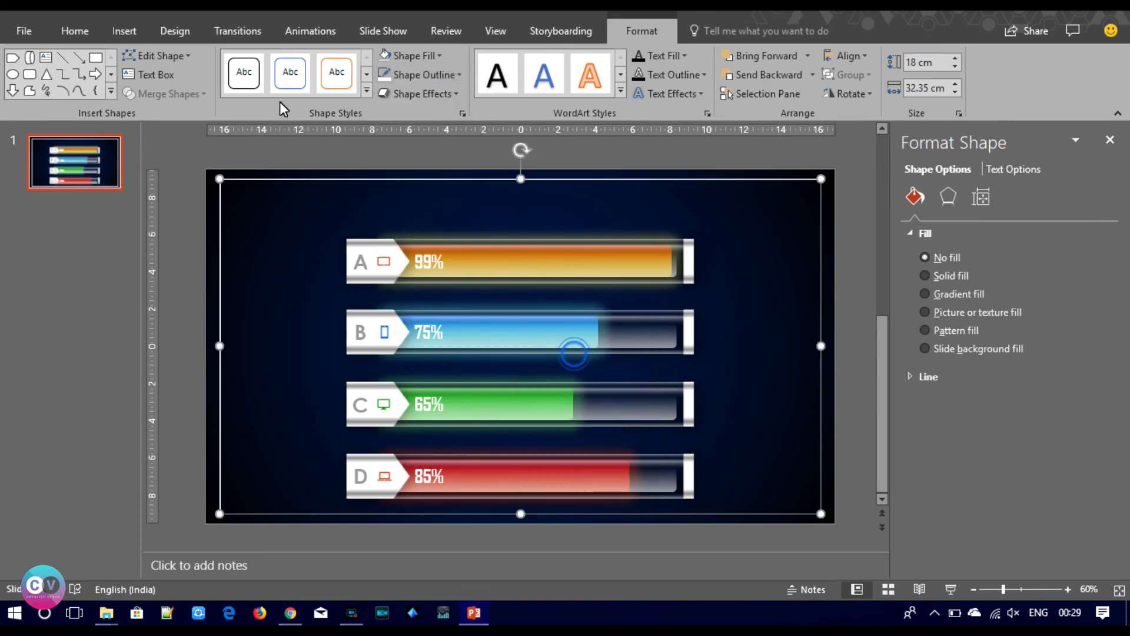
pyautogui.click(413, 79)
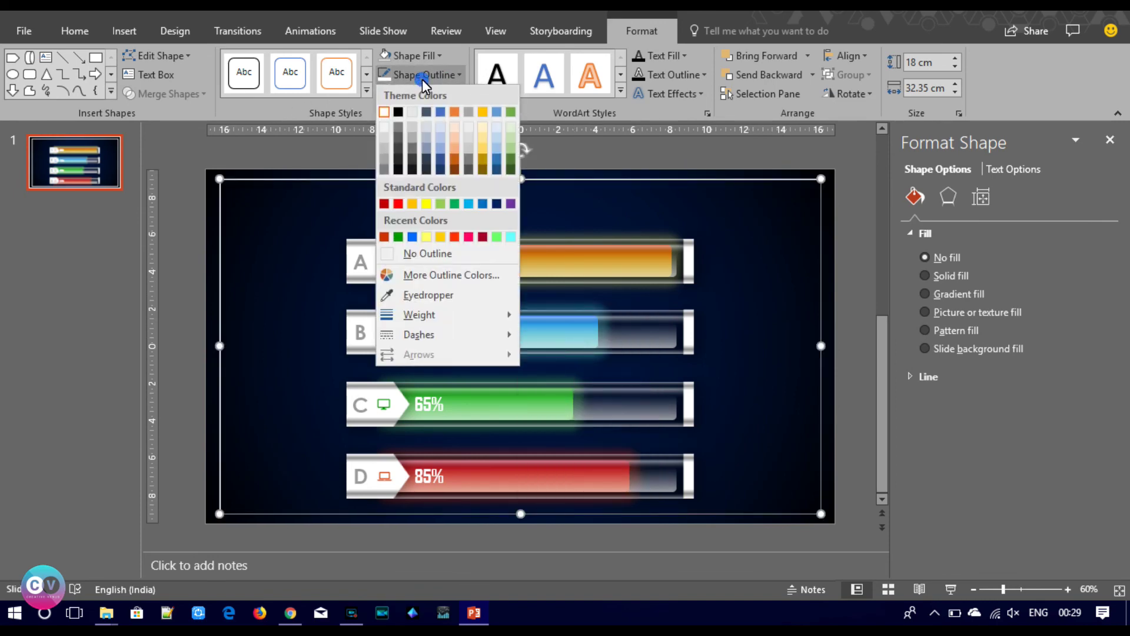
pyautogui.click(396, 139)
pyautogui.click(400, 172)
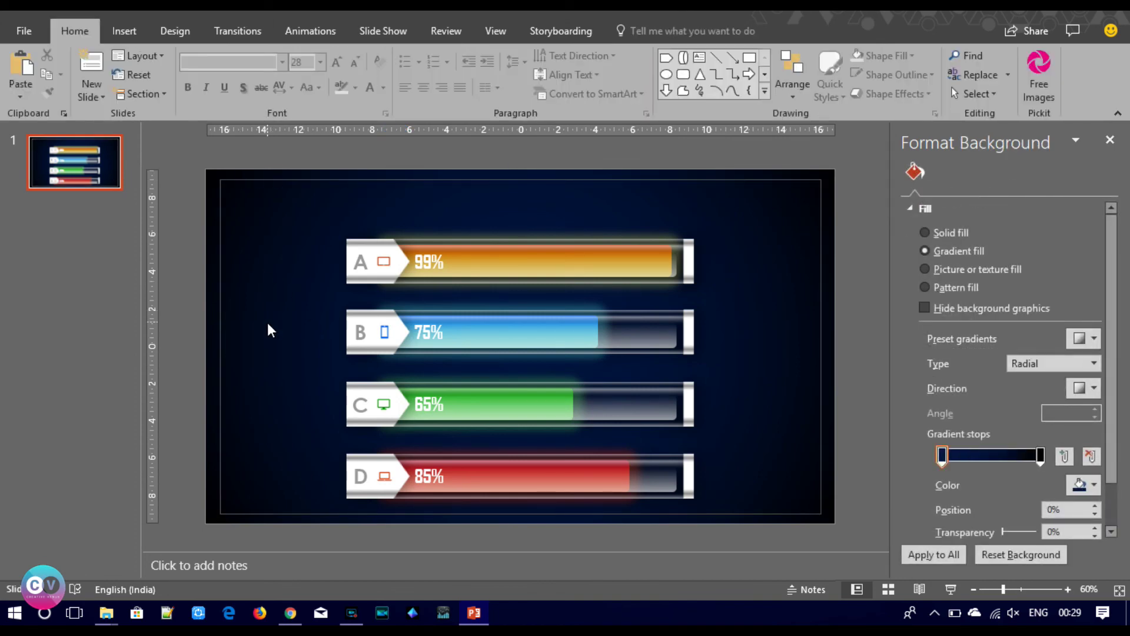
pyautogui.click(124, 35)
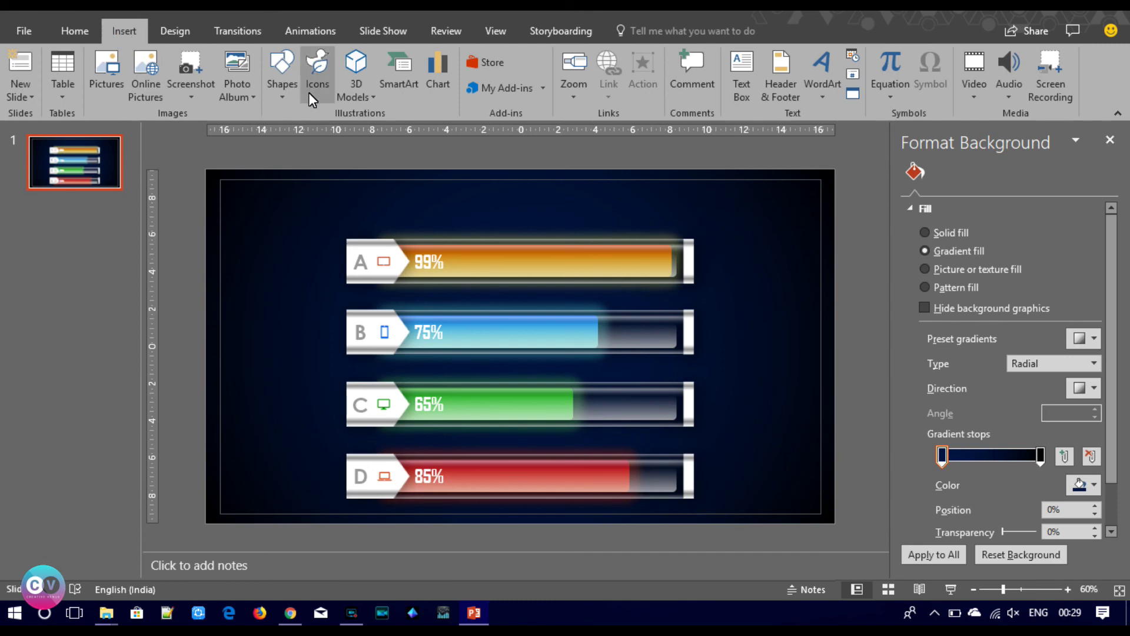
# Draw a title text box across the slide top and type the title text.
pyautogui.click(283, 82)
pyautogui.click(741, 77)
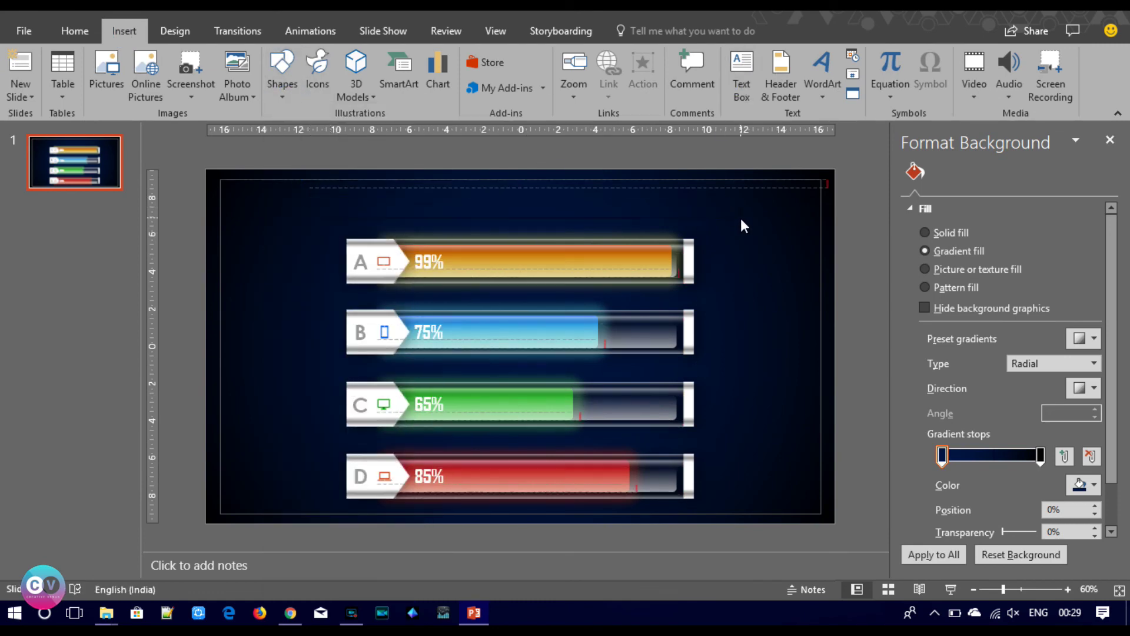
pyautogui.moveTo(308, 187); pyautogui.dragTo(741, 219)
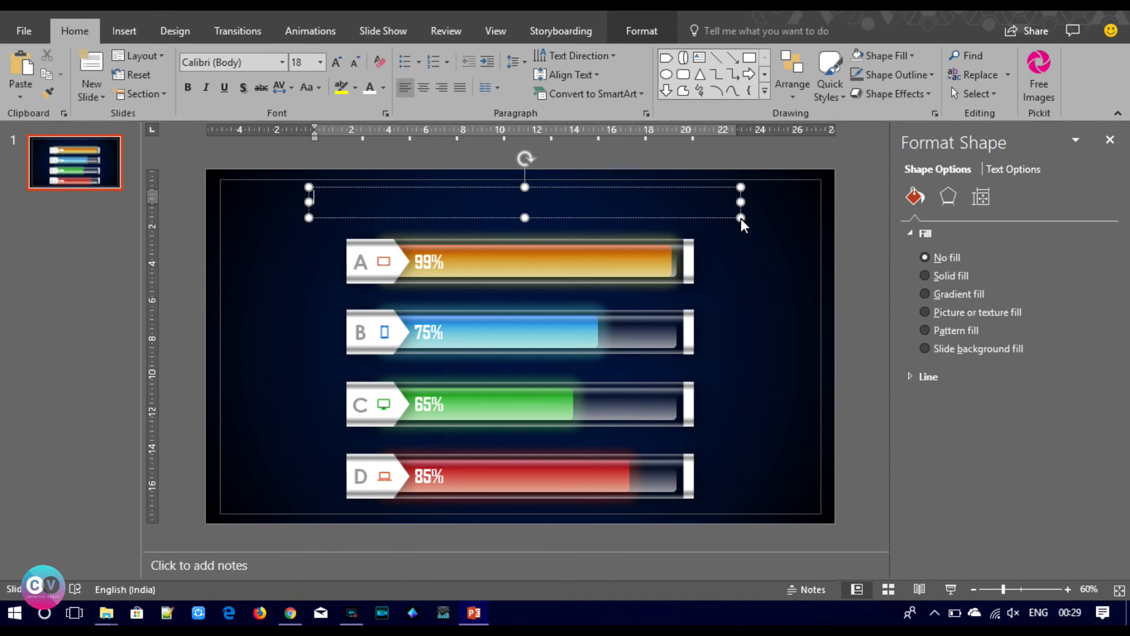
pyautogui.write('Progr')
pyautogui.write('- Indicators - Stud')
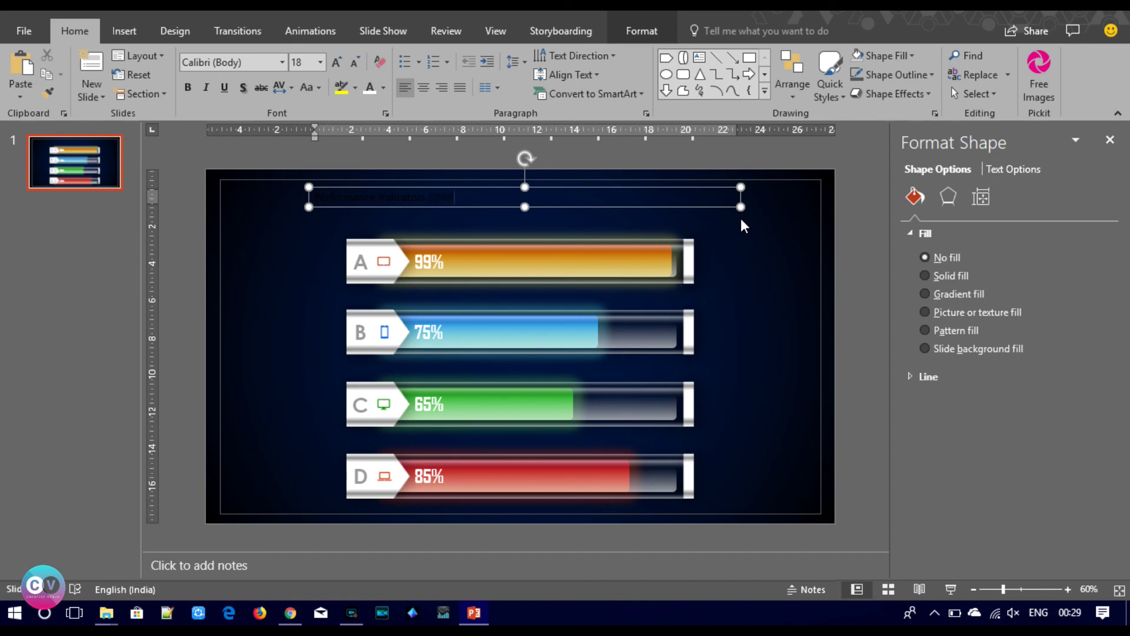
# Format the title as white 24 pt Century Gothic, widely spaced and all uppercase.
pyautogui.hotkey('ctrl', 'a')
pyautogui.click(250, 64)
pyautogui.write('Century Gothic')
pyautogui.press('Return')
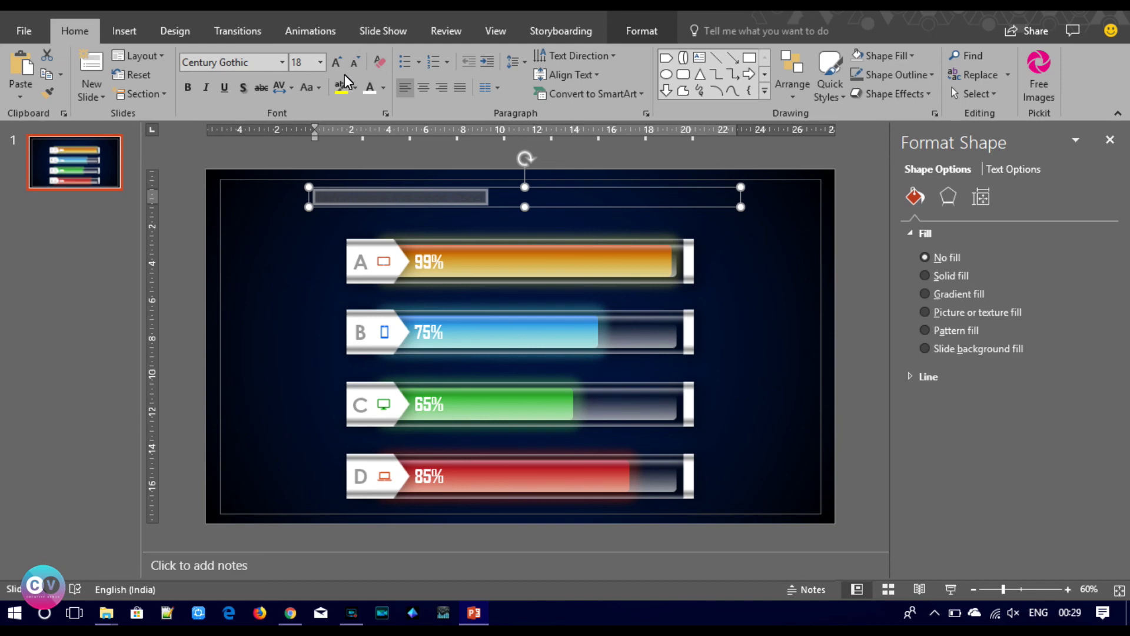
pyautogui.click(371, 88)
pyautogui.click(339, 63)
pyautogui.click(339, 63)
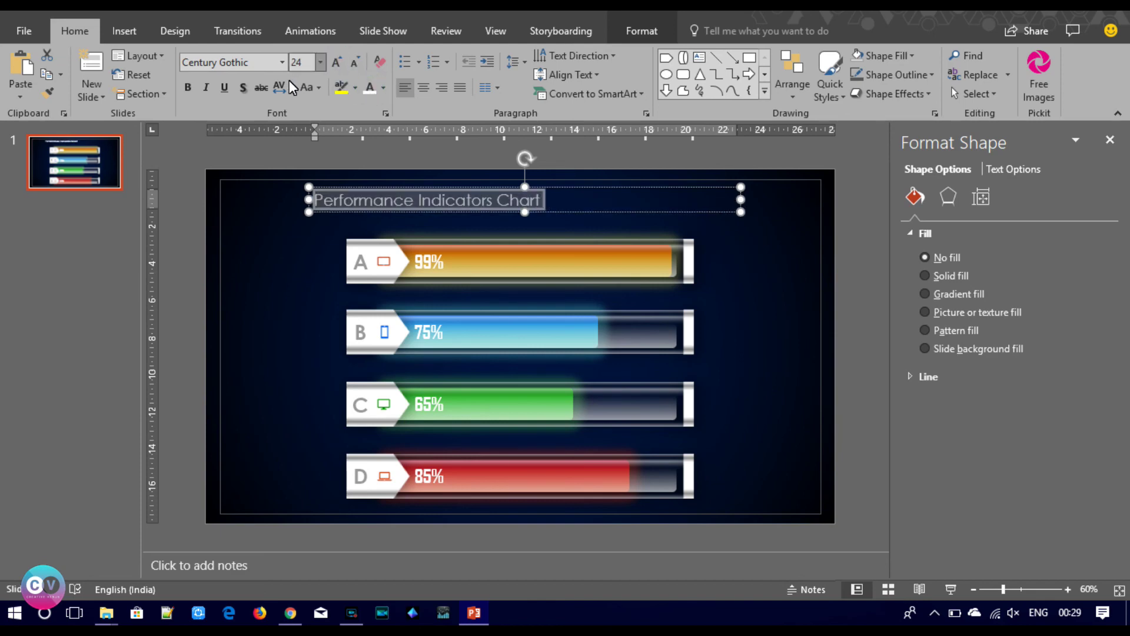
pyautogui.click(292, 88)
pyautogui.click(310, 149)
pyautogui.click(309, 88)
pyautogui.click(326, 148)
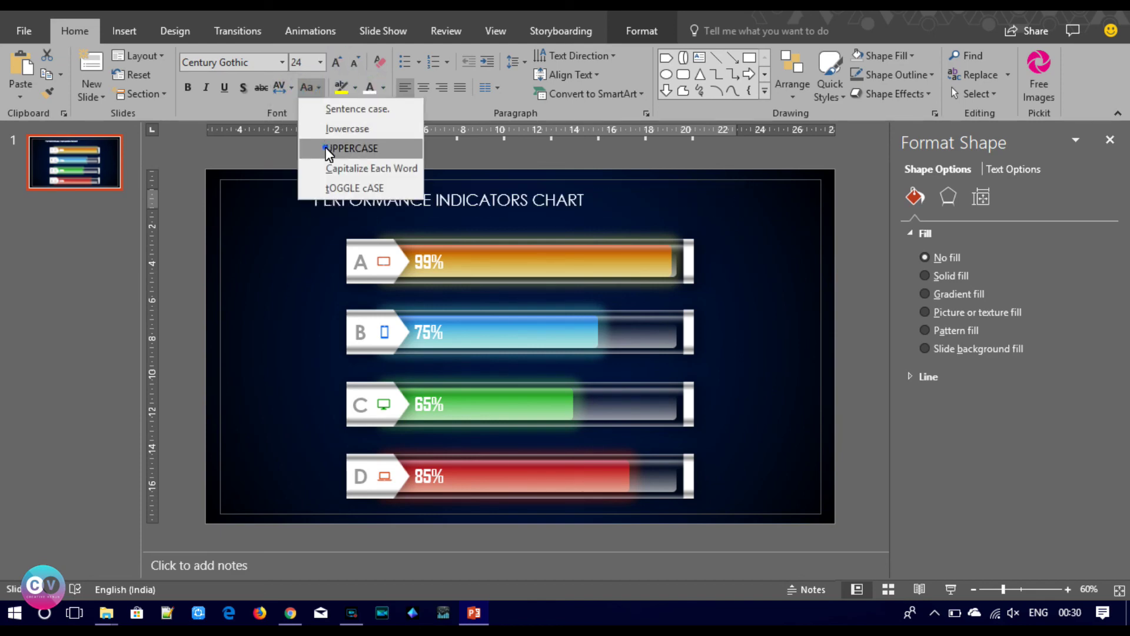
# Centre the title text and align the title box to the slide's horizontal centre.
pyautogui.click(424, 89)
pyautogui.click(640, 31)
pyautogui.click(828, 53)
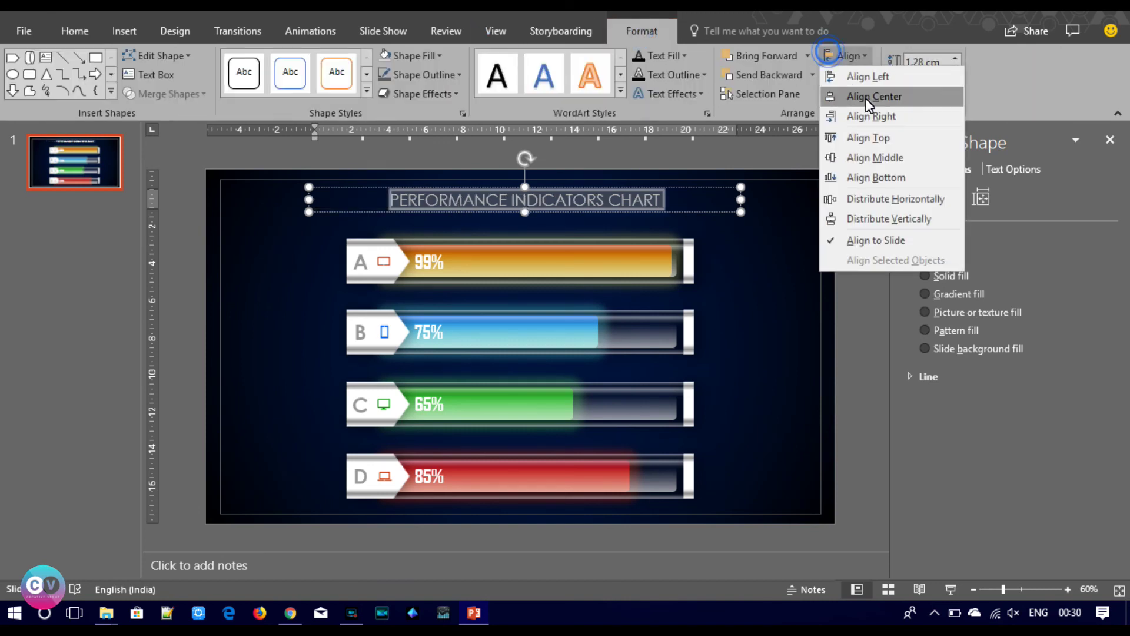
pyautogui.click(866, 97)
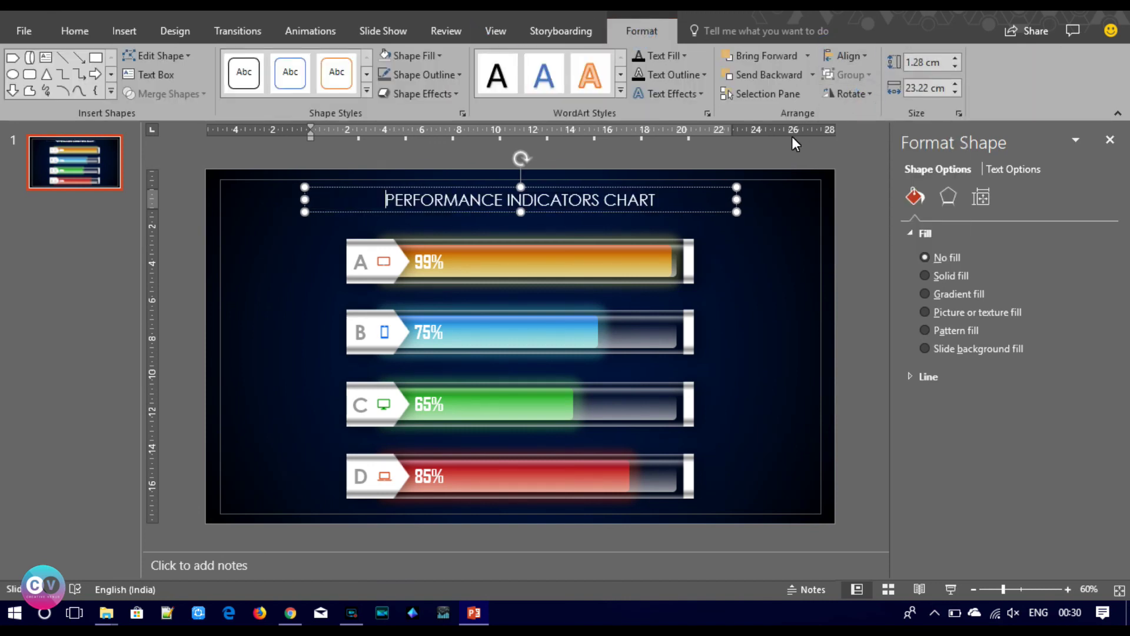
pyautogui.click(672, 212)
pyautogui.press('Up')
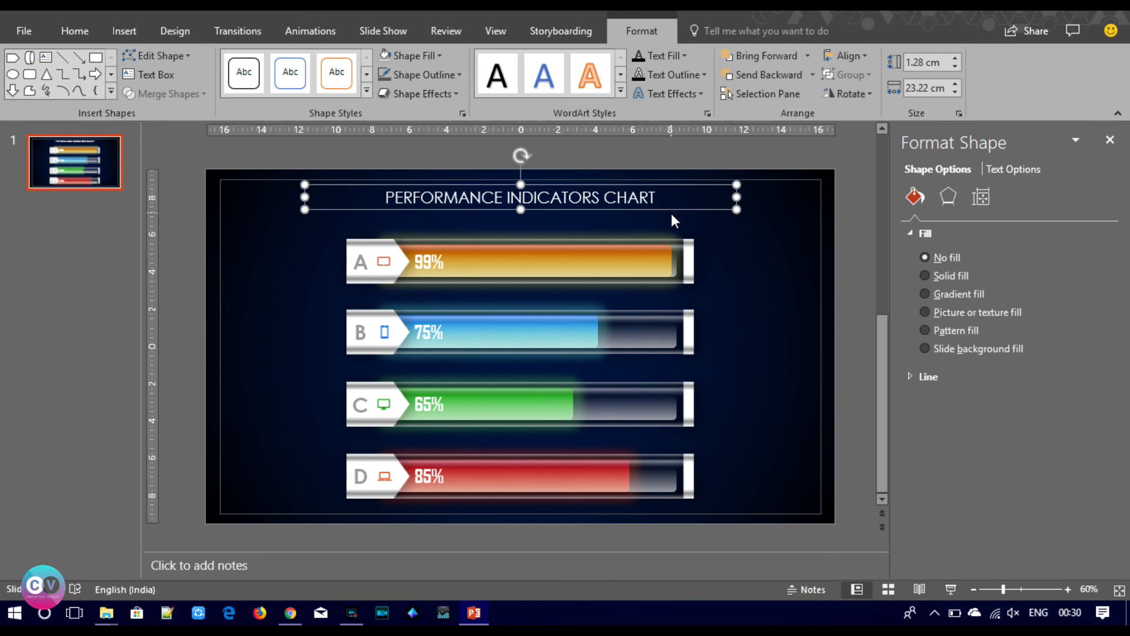
# Marquee-select the orange A, blue B, green C and red D bars in turn.
pyautogui.click(663, 267)
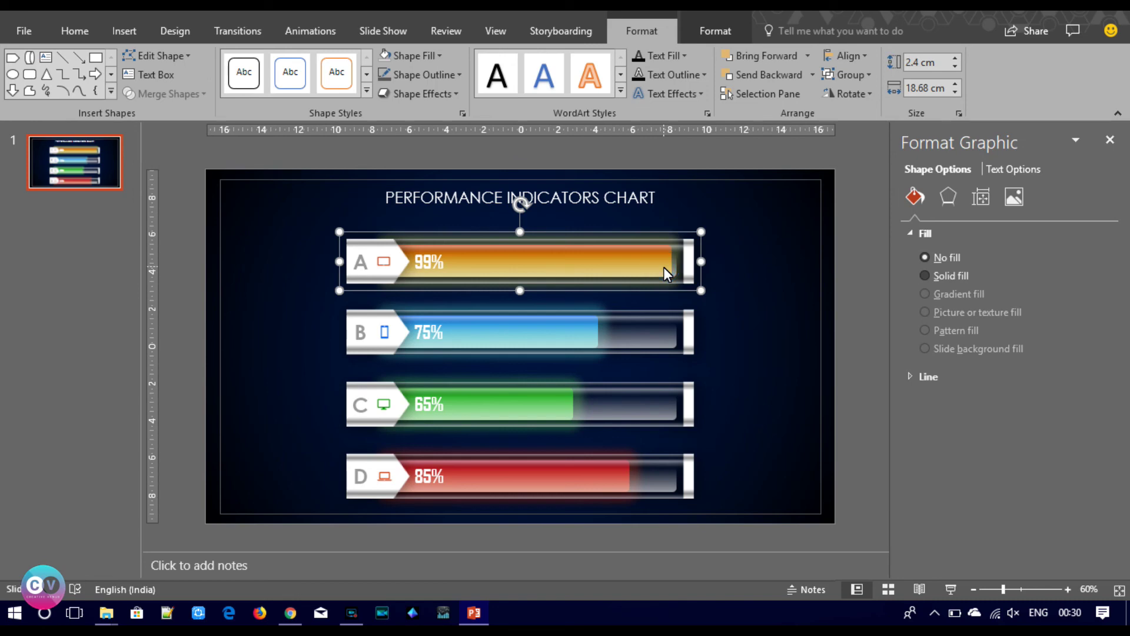
pyautogui.click(758, 308)
pyautogui.moveTo(763, 296); pyautogui.dragTo(284, 230)
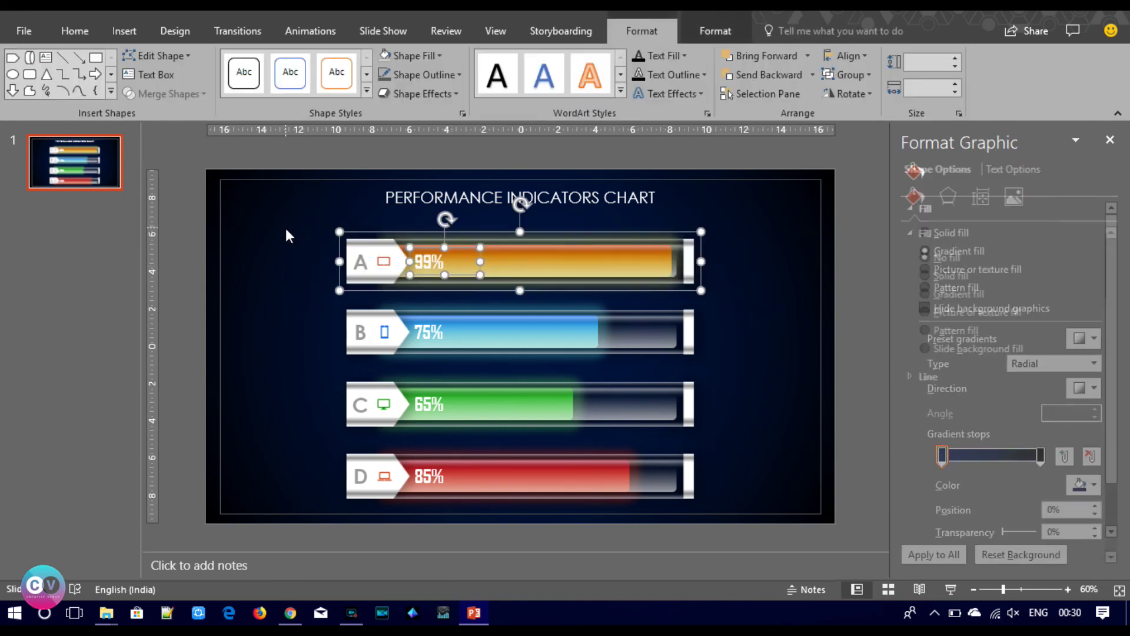
pyautogui.click(766, 359)
pyautogui.moveTo(740, 361); pyautogui.dragTo(284, 299)
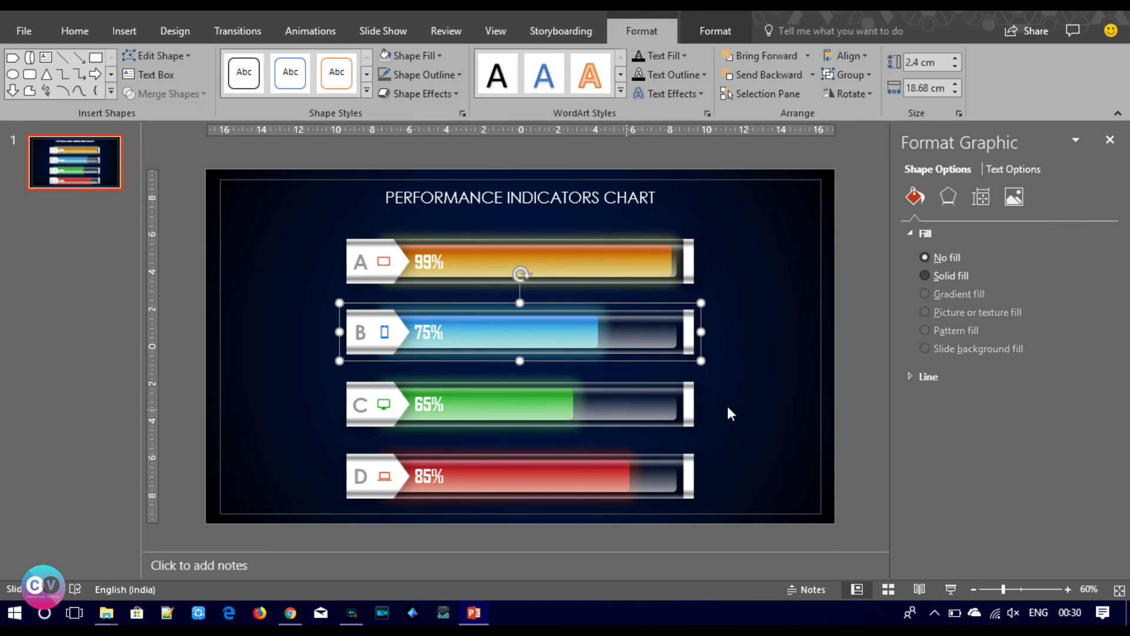
pyautogui.click(737, 432)
pyautogui.moveTo(398, 356); pyautogui.dragTo(300, 370)
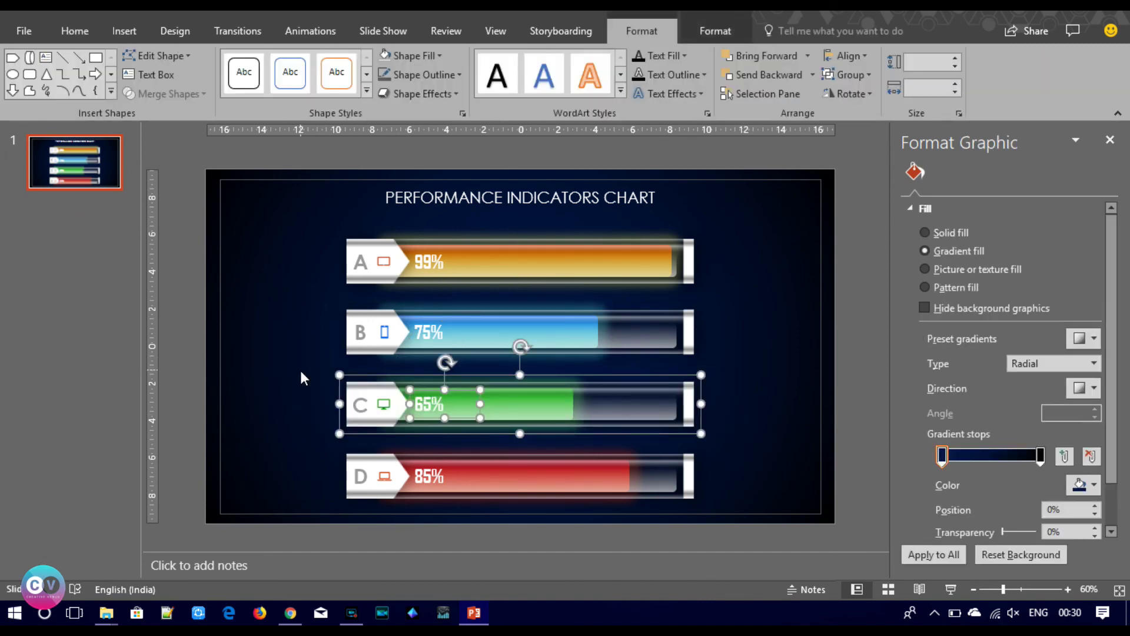
pyautogui.click(757, 503)
pyautogui.moveTo(736, 500); pyautogui.dragTo(259, 442)
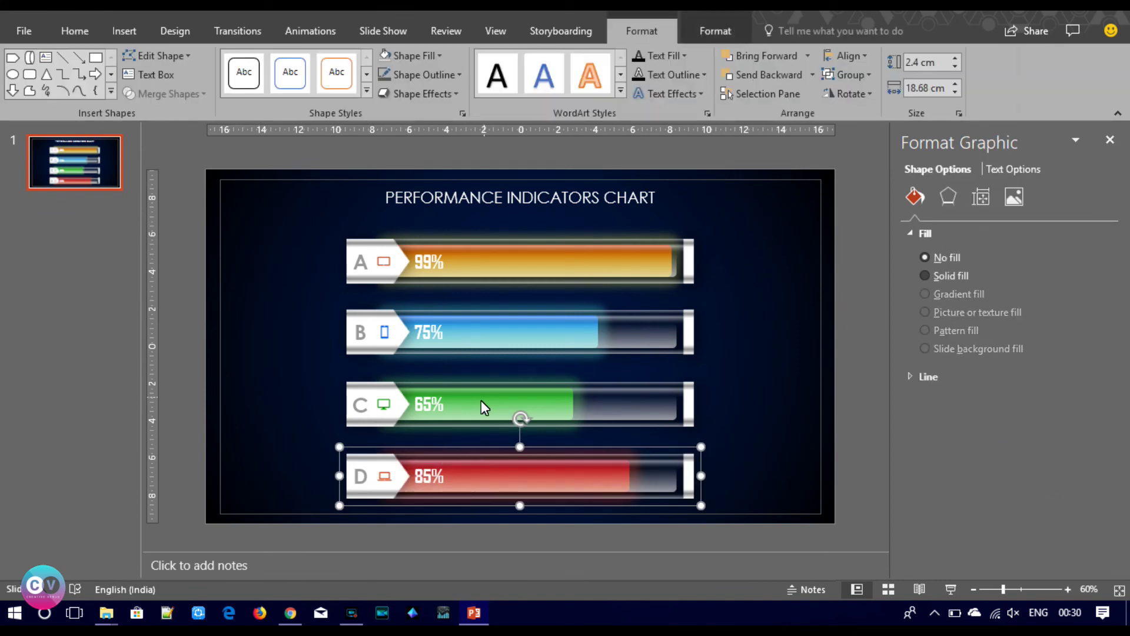
pyautogui.click(765, 294)
# Move bar A lower and distribute the four bars vertically.
pyautogui.moveTo(536, 247); pyautogui.dragTo(535, 266)
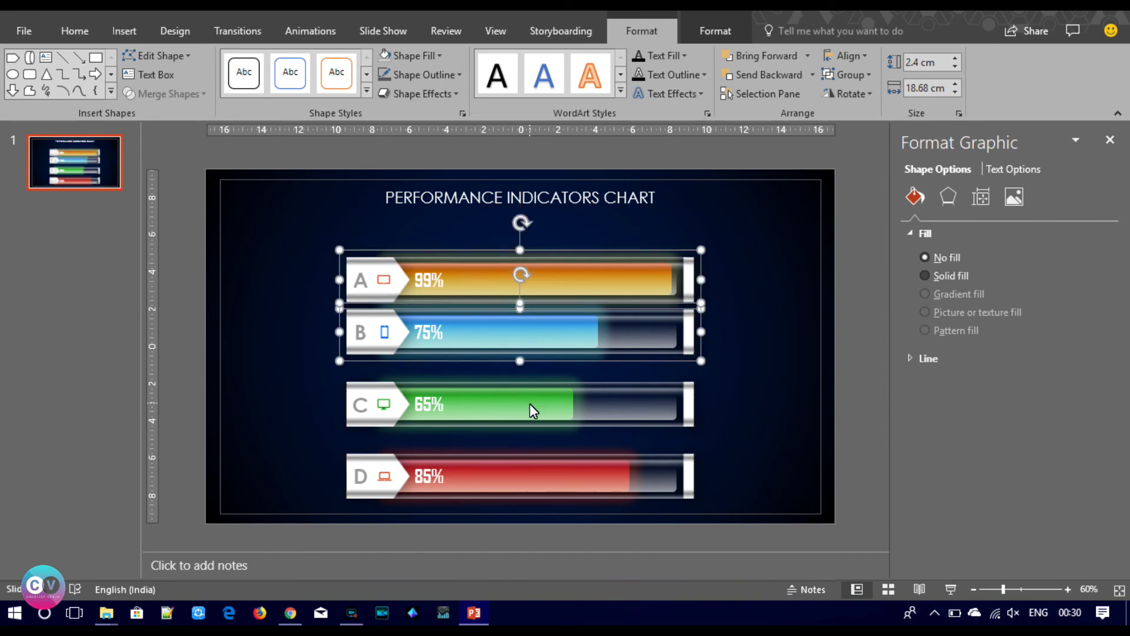
pyautogui.keyDown('shift'); pyautogui.click(530, 404); pyautogui.keyUp('shift')
pyautogui.keyDown('shift'); pyautogui.click(516, 465); pyautogui.keyUp('shift')
pyautogui.click(853, 58)
pyautogui.click(860, 213)
pyautogui.click(794, 297)
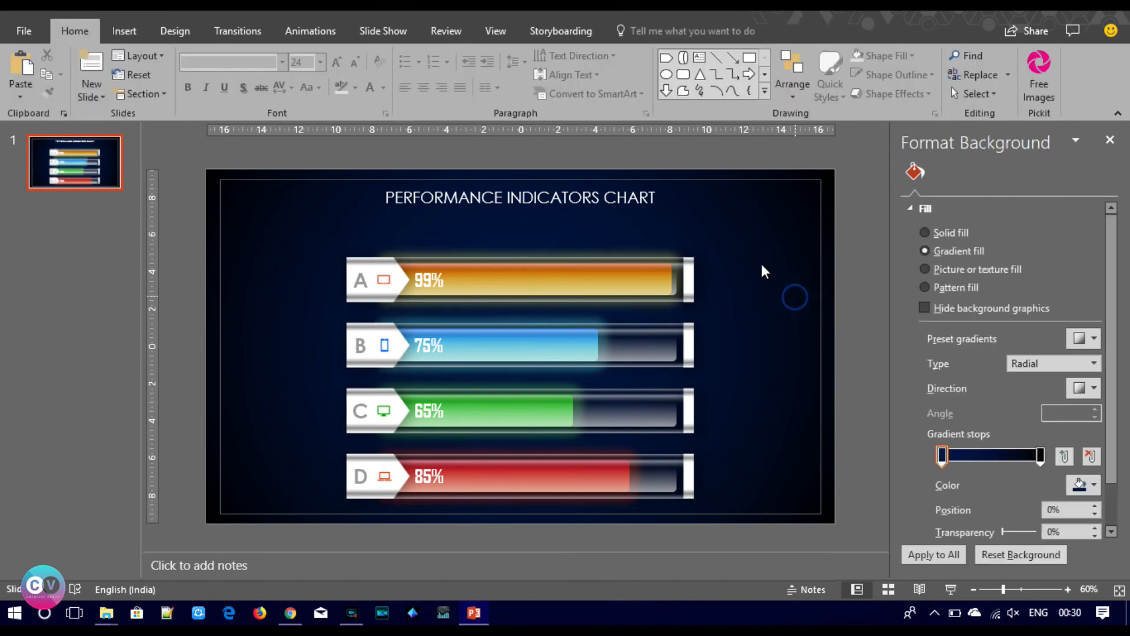
pyautogui.click(474, 211)
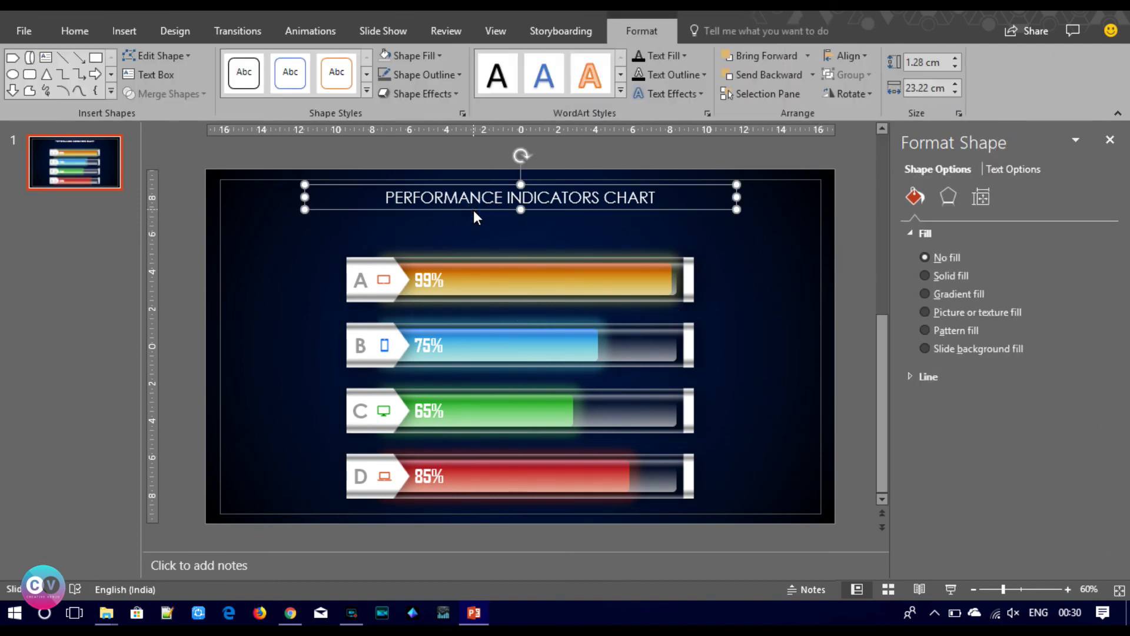
# Bold the title and place a duplicate just below it.
pyautogui.hotkey('ctrl', 'b')
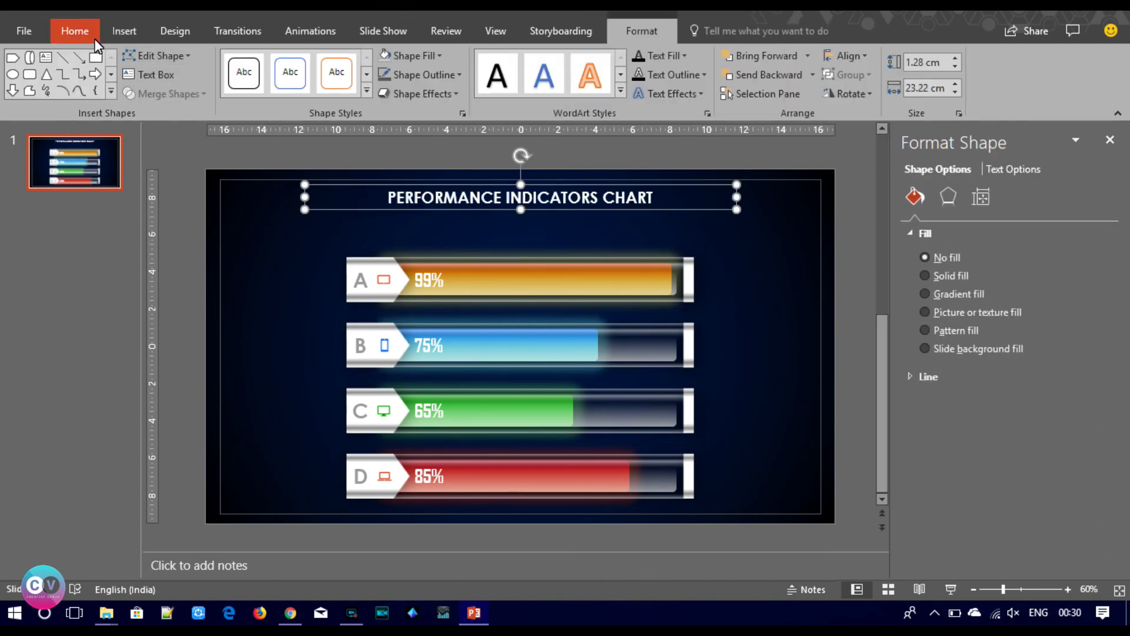
pyautogui.hotkey('ctrl', 'd')
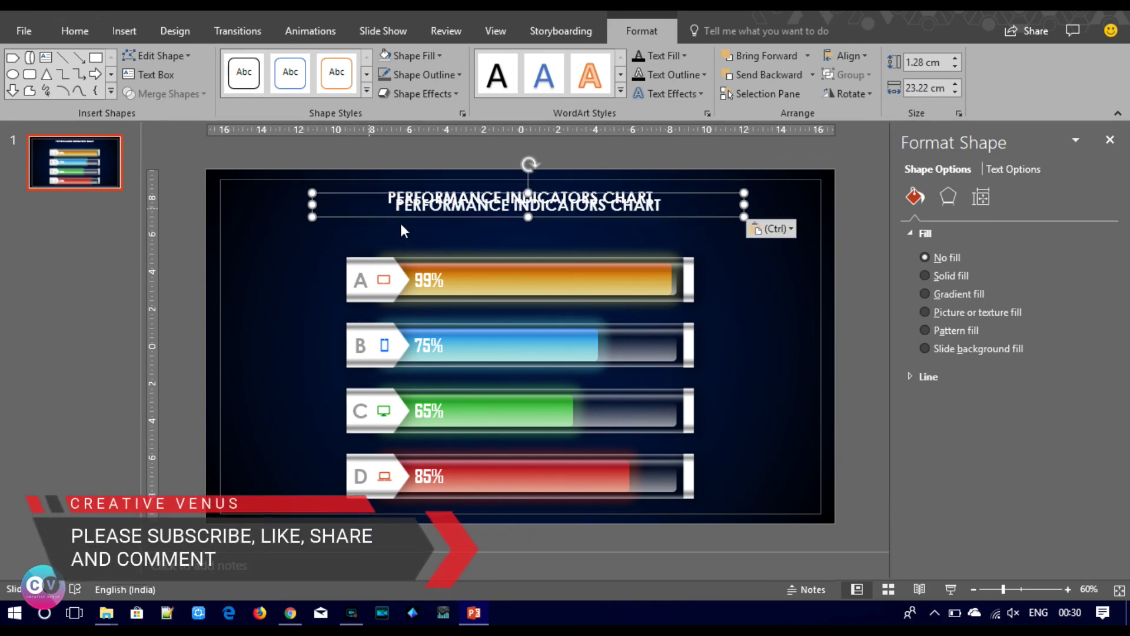
pyautogui.moveTo(404, 217); pyautogui.dragTo(394, 225)
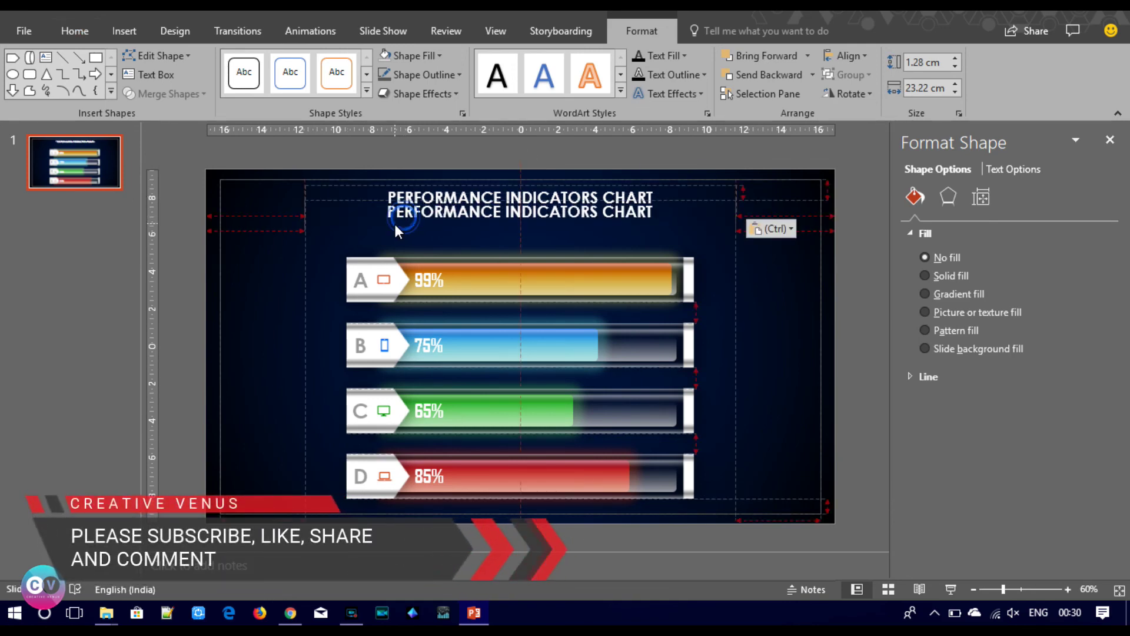
# Replace the copy's text with 'creative venus business presentations'.
pyautogui.tripleClick(432, 220)
pyautogui.write('creative venus bysine')
pyautogui.press('BackSpace')
pyautogui.press('BackSpace')
pyautogui.press('BackSpace')
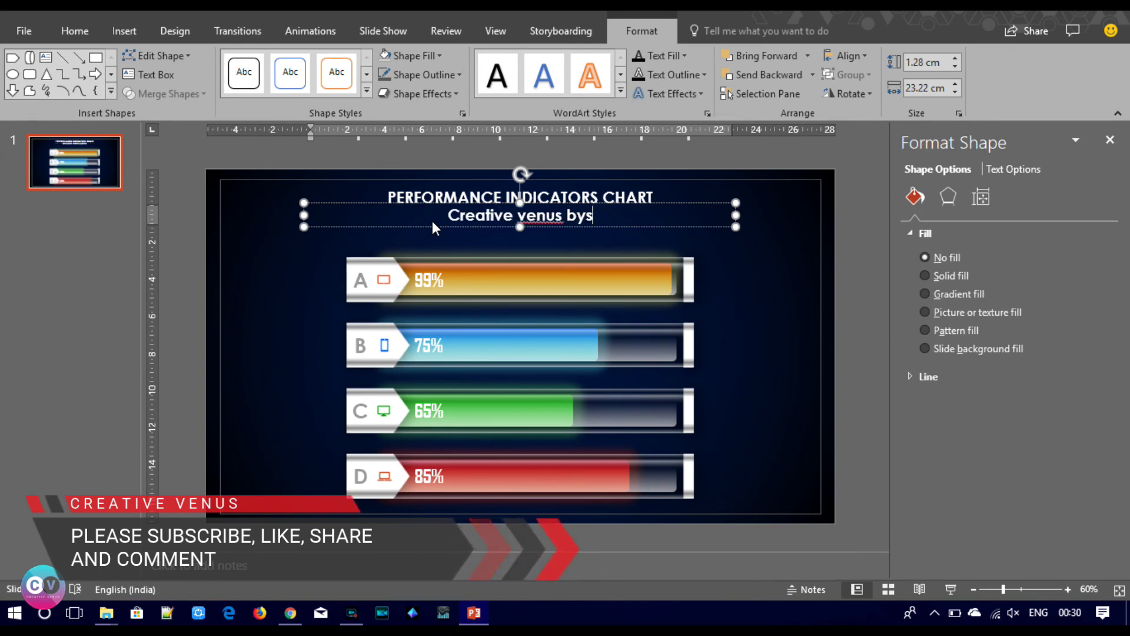
pyautogui.press('BackSpace')
pyautogui.press('BackSpace')
pyautogui.write('usiness presentations')
# Make the subtitle non-bold, uppercase, 16 pt, and nudge it slightly lower.
pyautogui.tripleClick(431, 220)
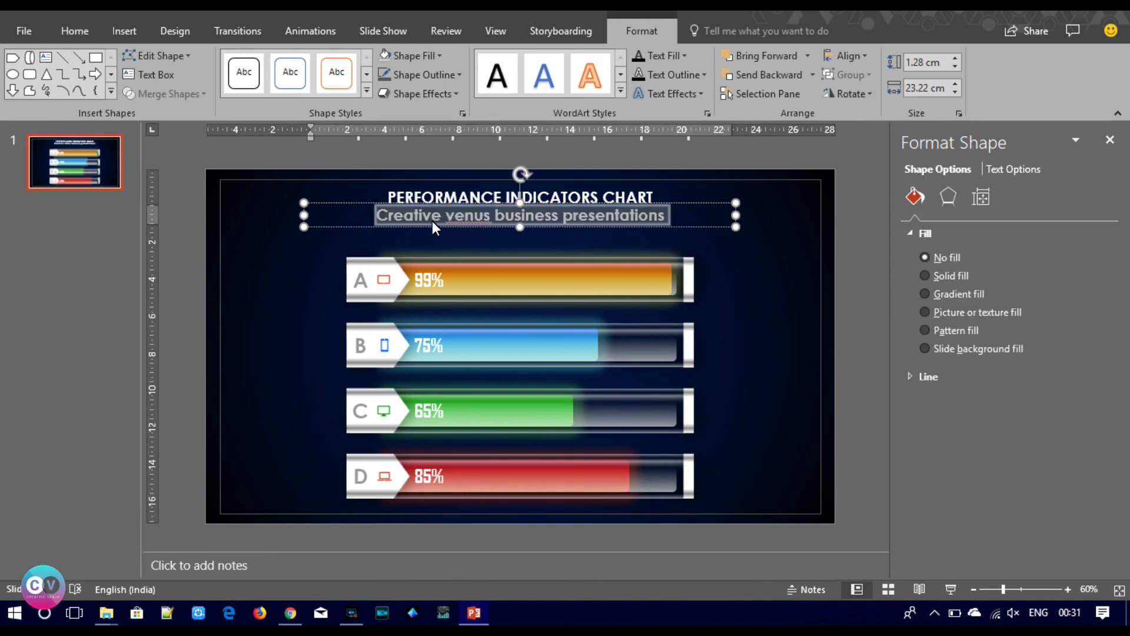
pyautogui.click(74, 31)
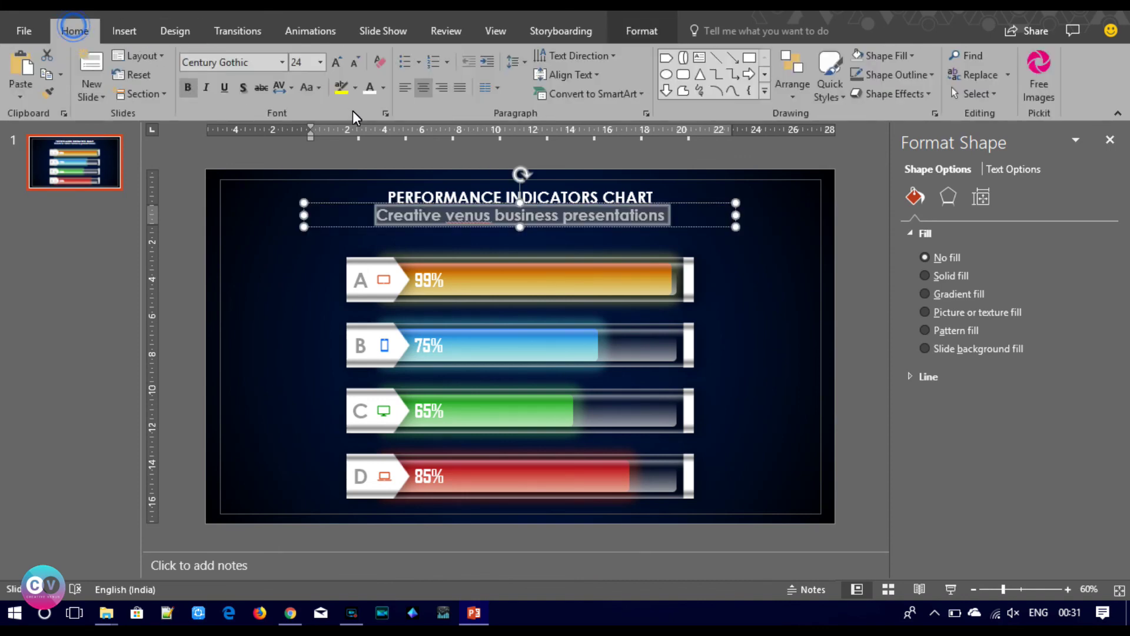
pyautogui.click(188, 89)
pyautogui.click(307, 87)
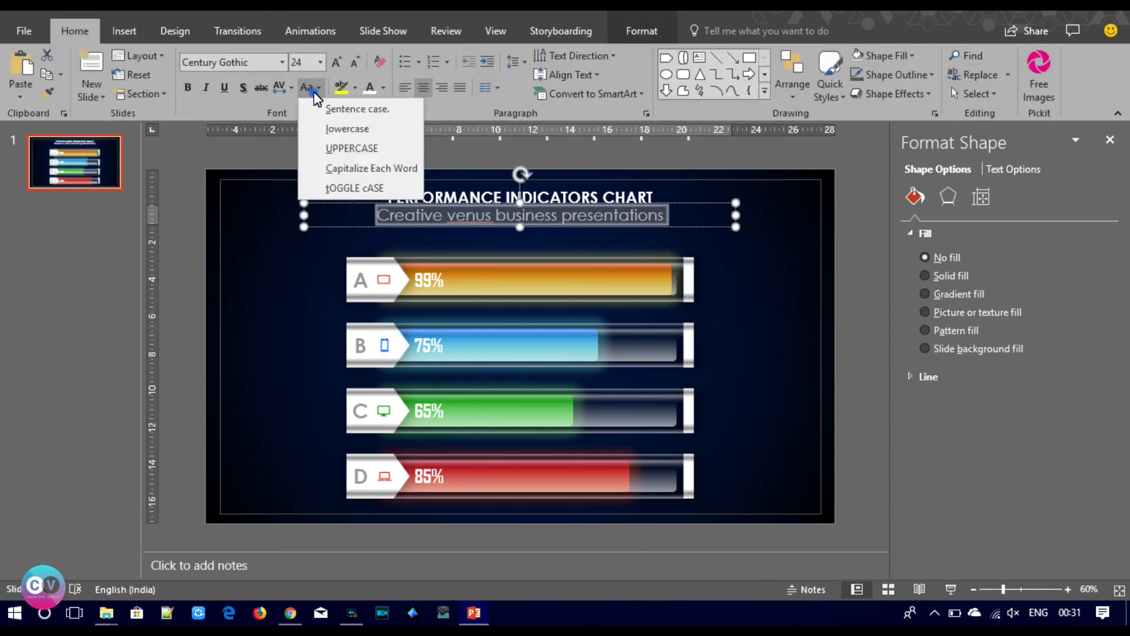
pyautogui.click(342, 144)
pyautogui.click(355, 63)
pyautogui.click(355, 63)
pyautogui.click(355, 63)
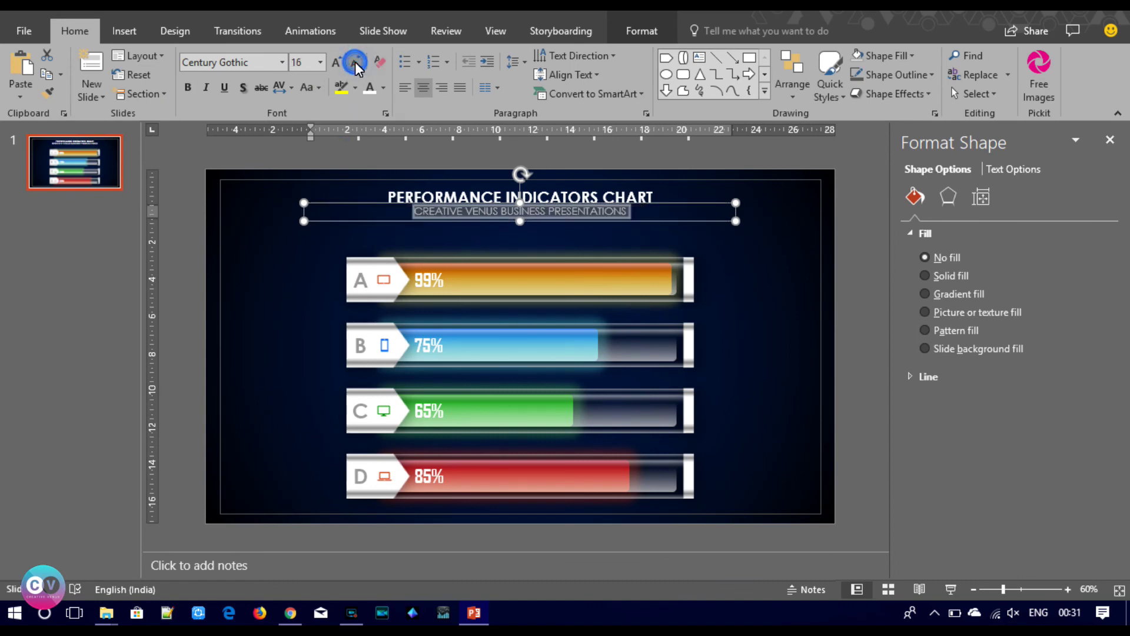
pyautogui.moveTo(506, 223); pyautogui.dragTo(506, 235)
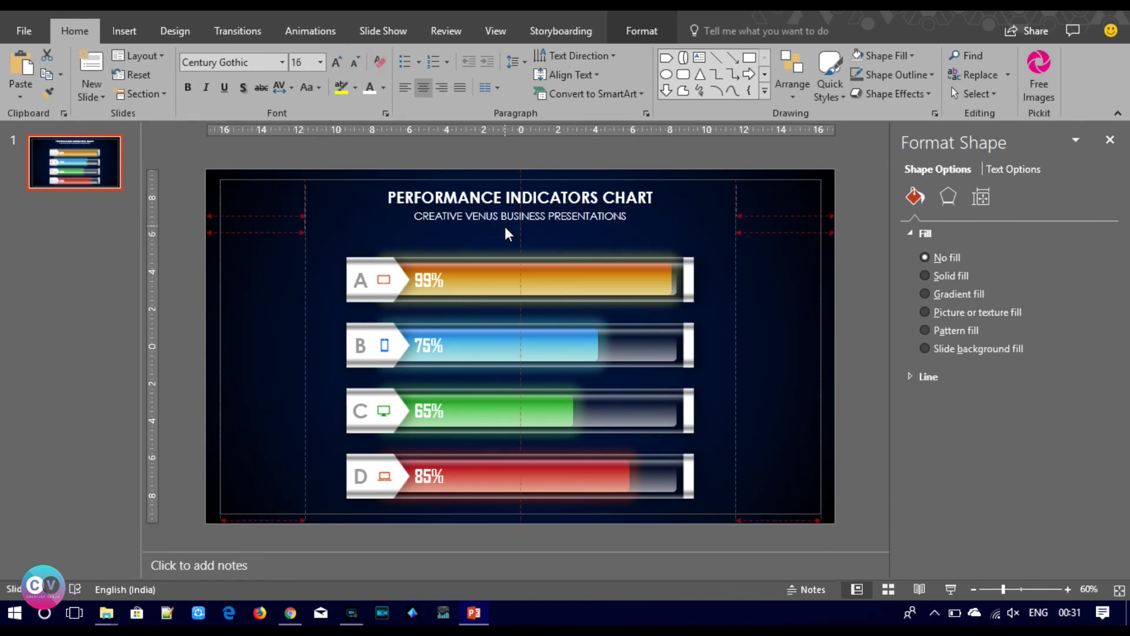
pyautogui.click(282, 274)
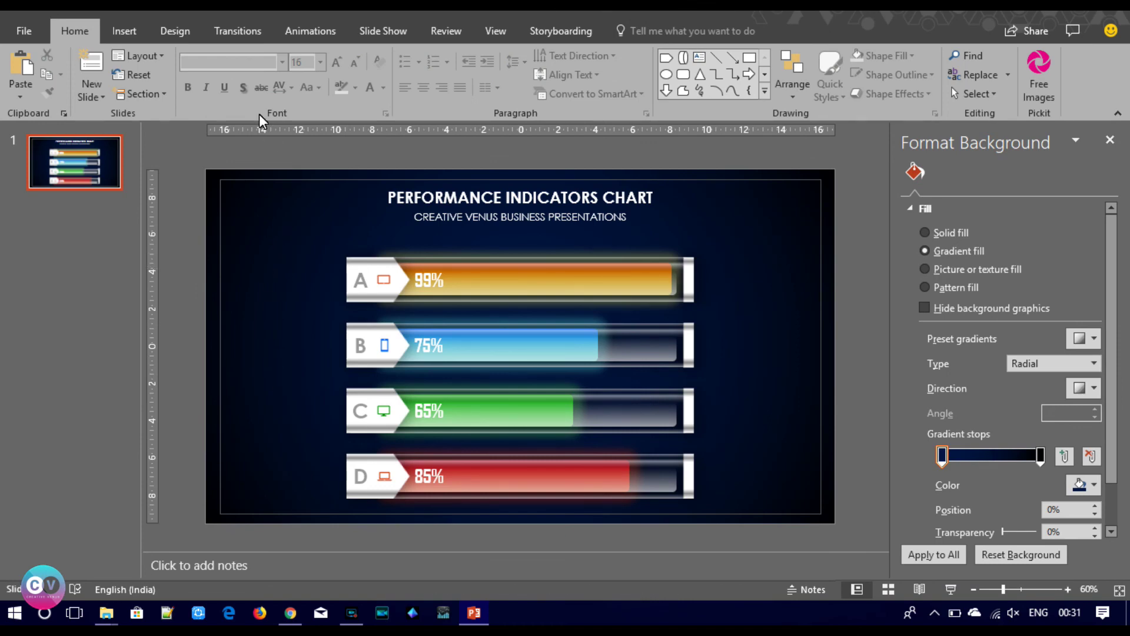
# Draw a 19.05 × 33.87 cm blue rectangle spanning the whole slide, then zoom out.
pyautogui.click(122, 31)
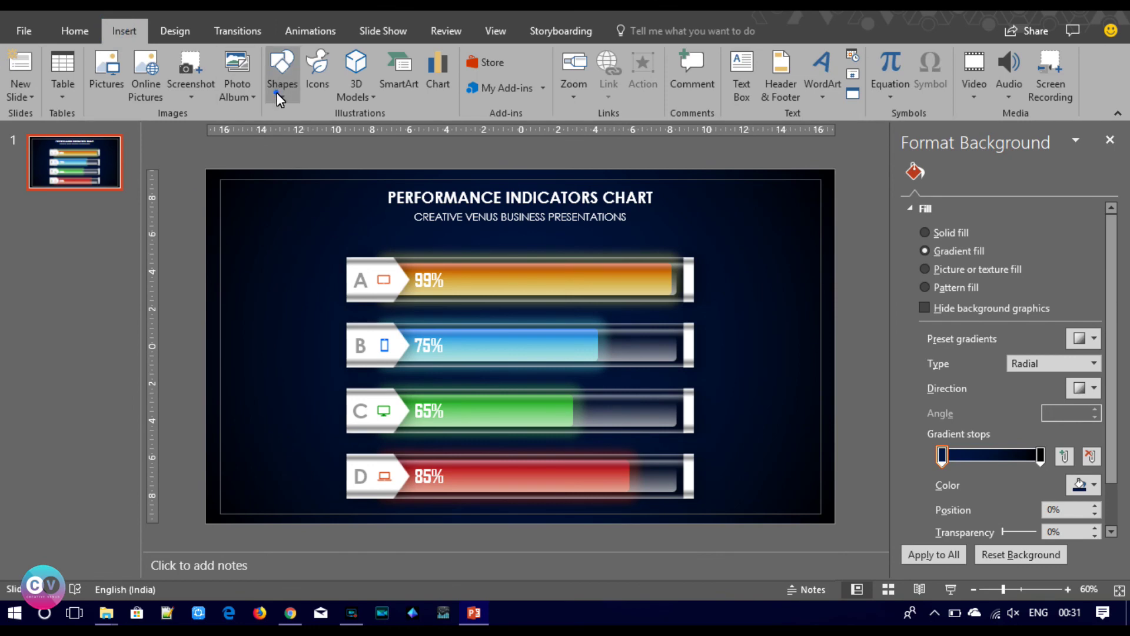
pyautogui.click(280, 83)
pyautogui.click(356, 132)
pyautogui.moveTo(207, 176); pyautogui.dragTo(834, 523)
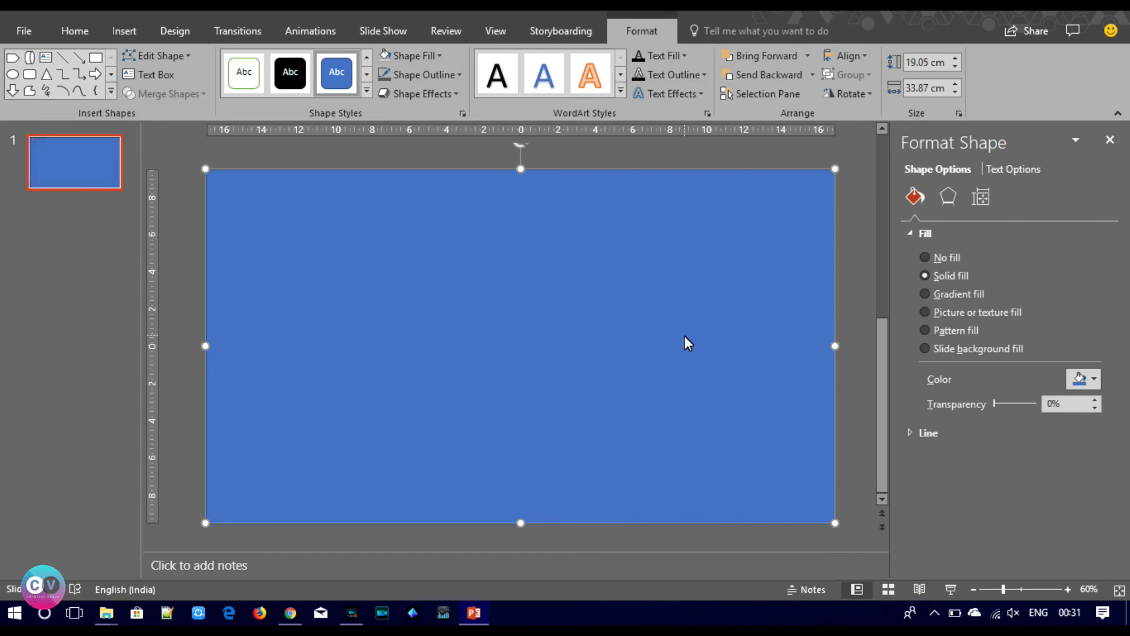
pyautogui.click(974, 589)
pyautogui.click(974, 588)
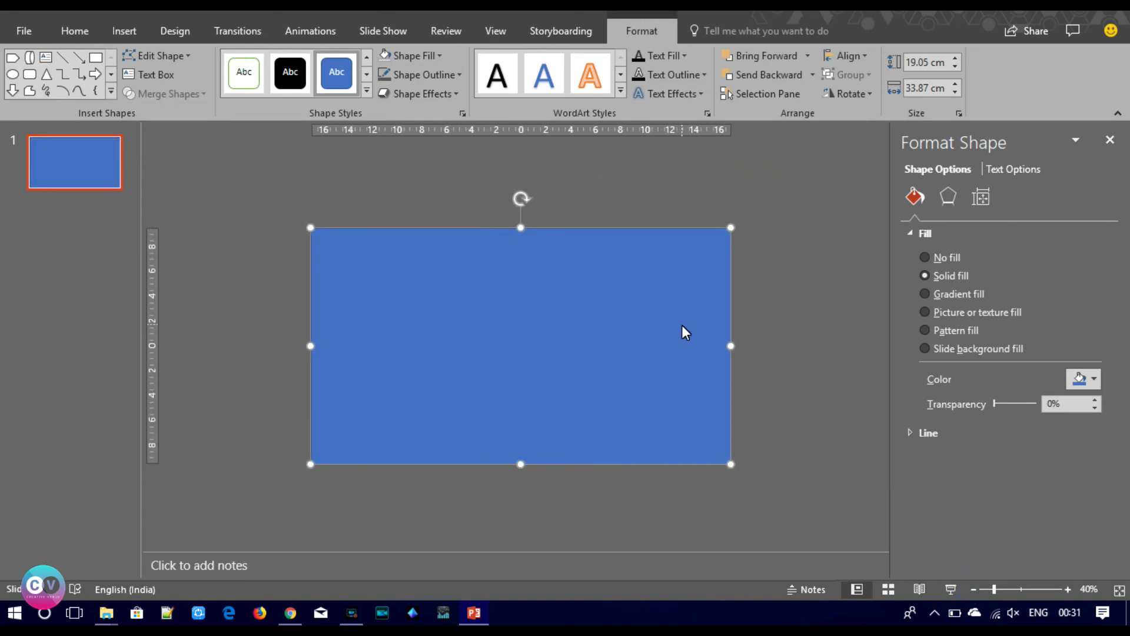